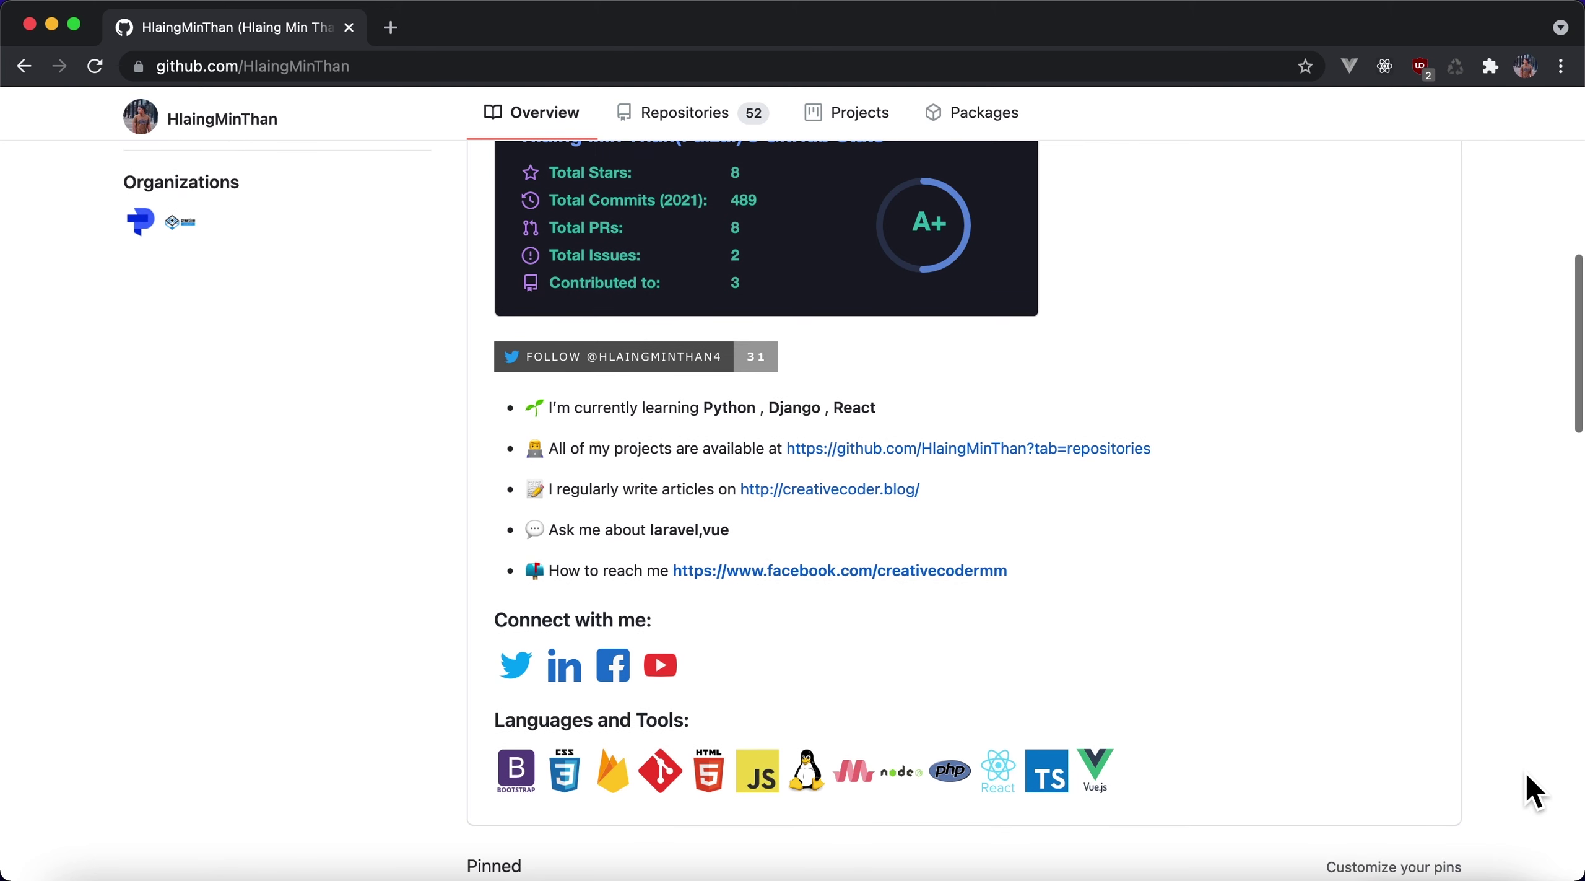
Look through the example profile's README sections, pinned repositories and contribution graph
{"action": "left_click_drag", "start_coordinate": [878, 409], "coordinate": [527, 406]}
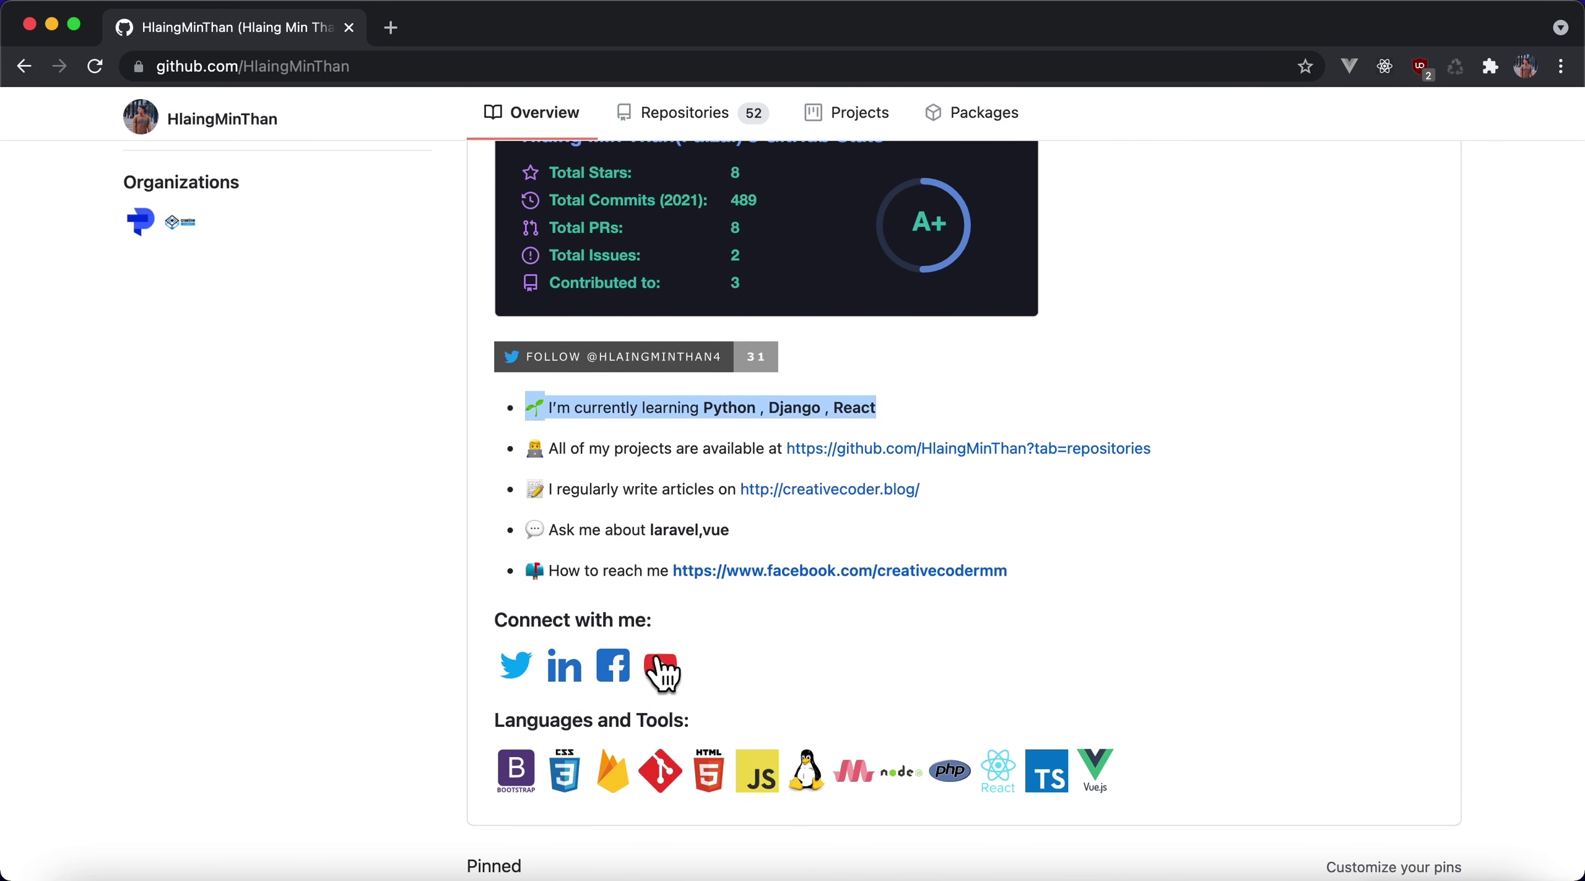
{"action": "scroll", "coordinate": [1365, 697], "scroll_direction": "down", "scroll_amount": 6}
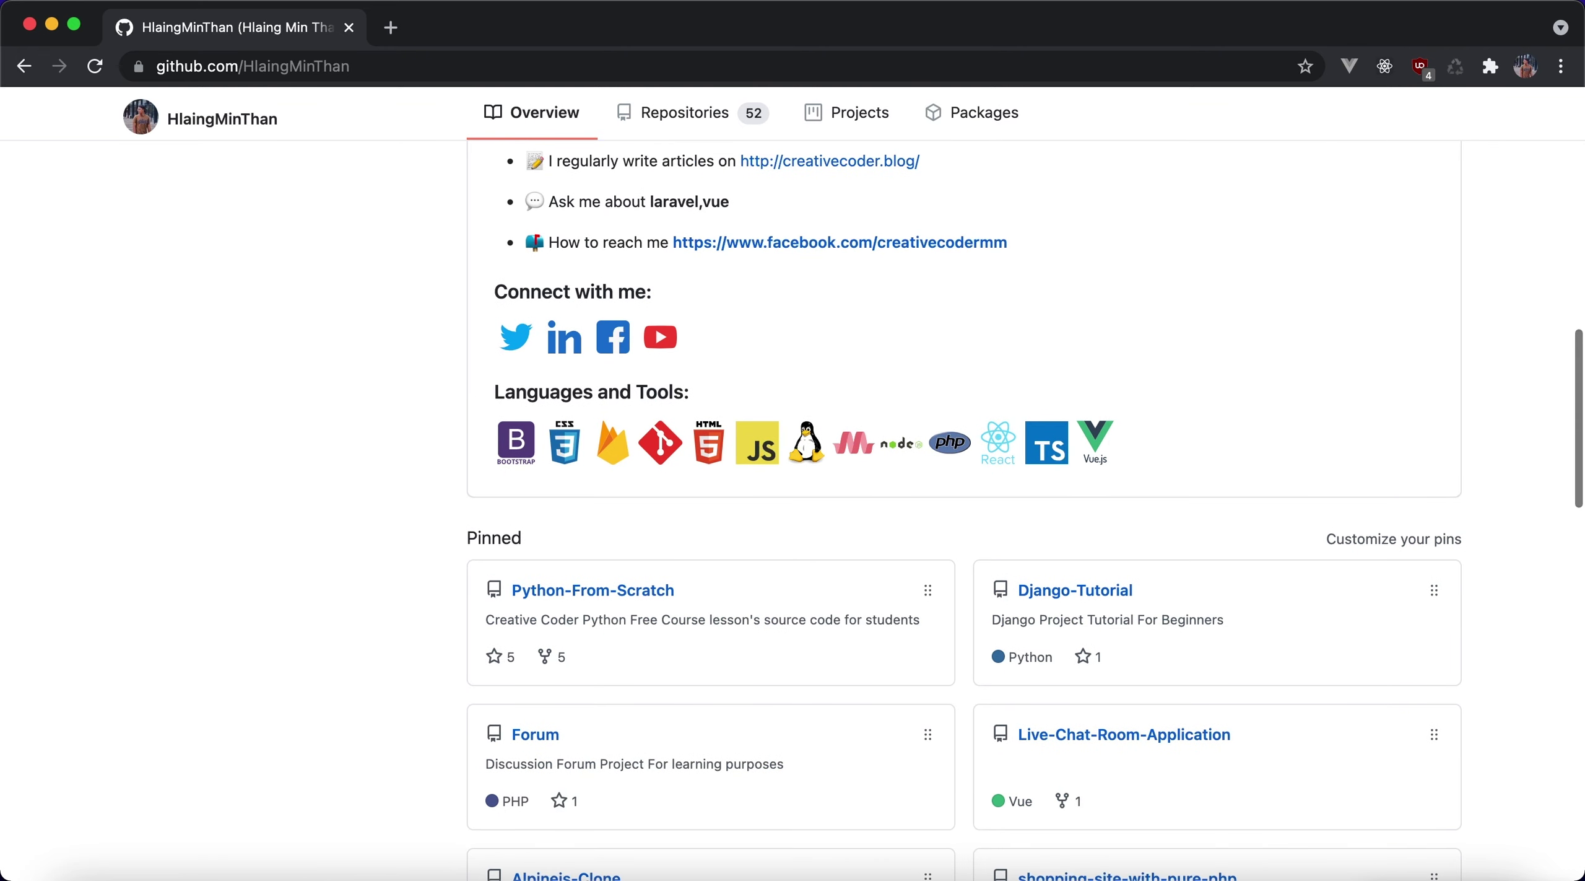
{"action": "scroll", "coordinate": [1220, 495], "scroll_direction": "down", "scroll_amount": 2}
{"action": "scroll", "coordinate": [1226, 501], "scroll_direction": "down", "scroll_amount": 6}
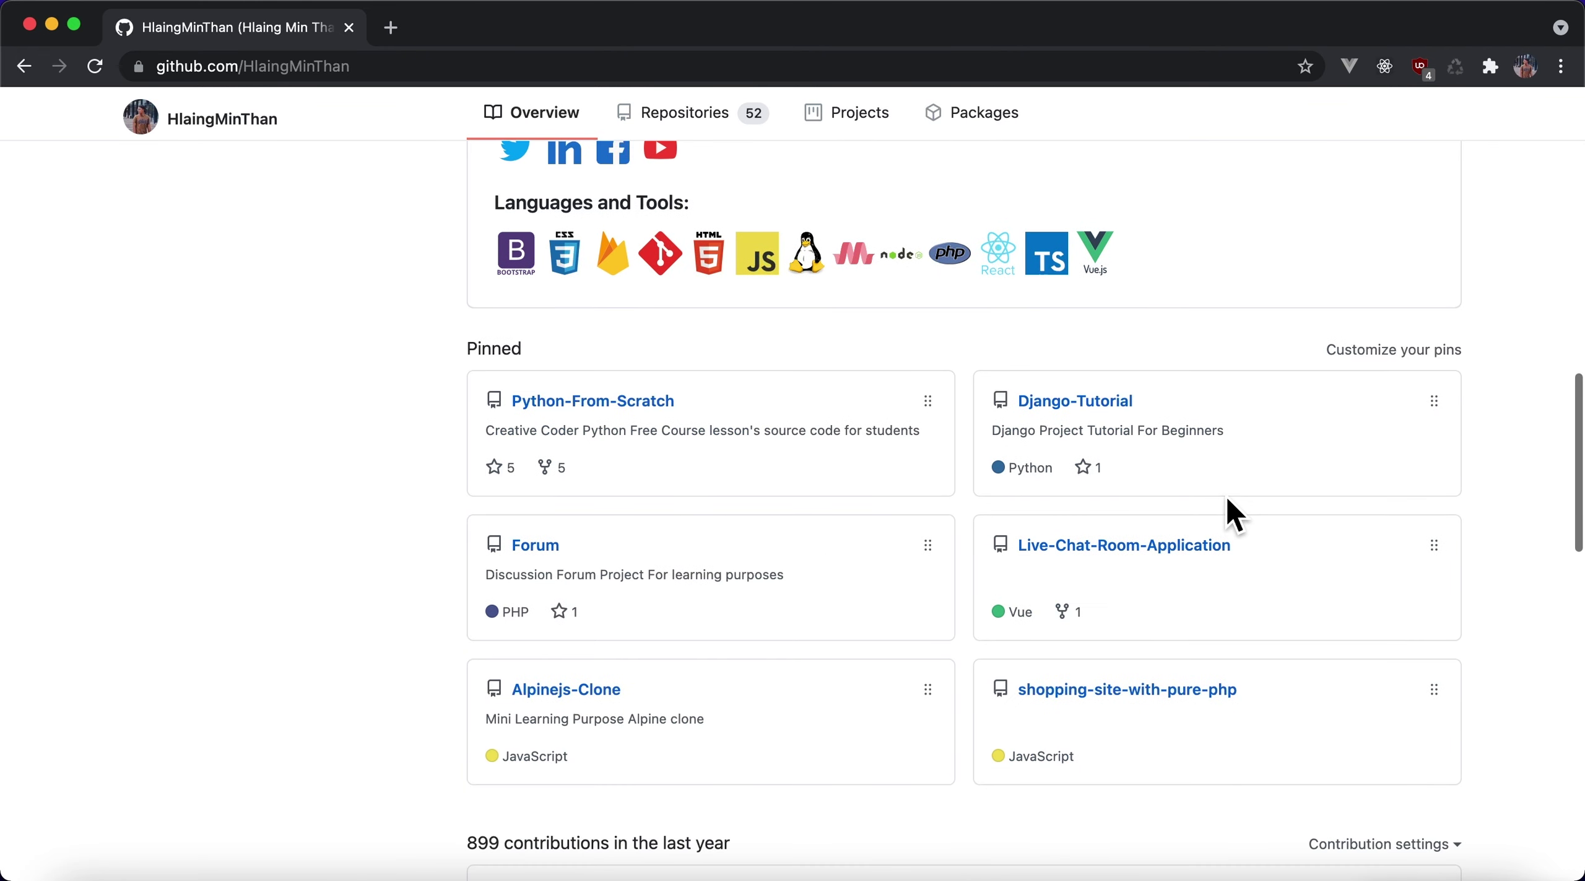
{"action": "scroll", "coordinate": [1226, 527], "scroll_direction": "down", "scroll_amount": 5}
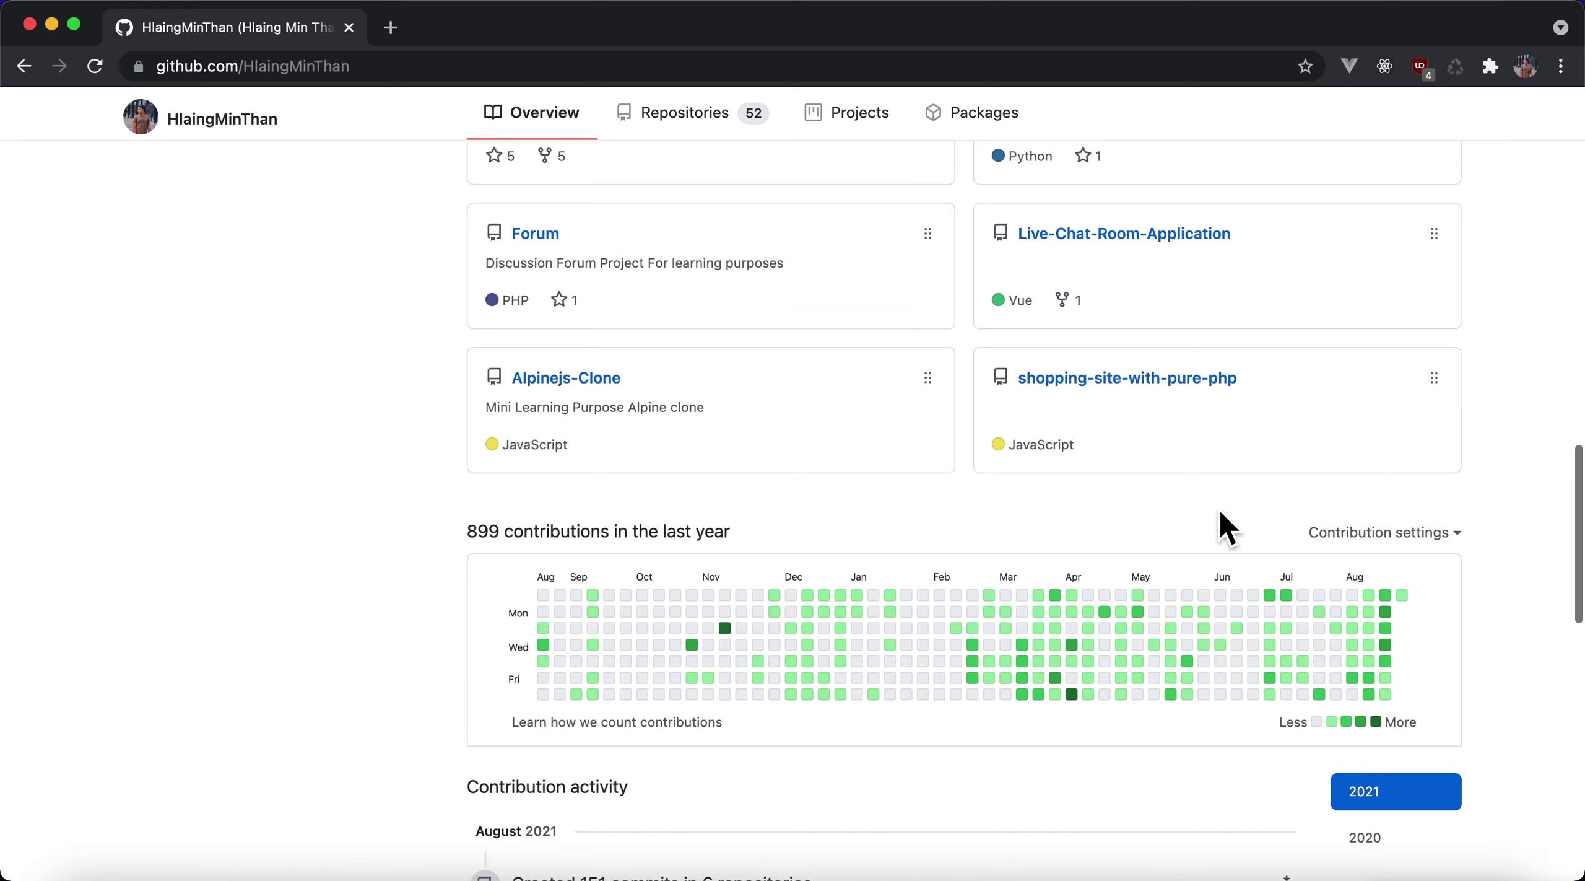
{"action": "scroll", "coordinate": [1223, 527], "scroll_direction": "up", "scroll_amount": 20}
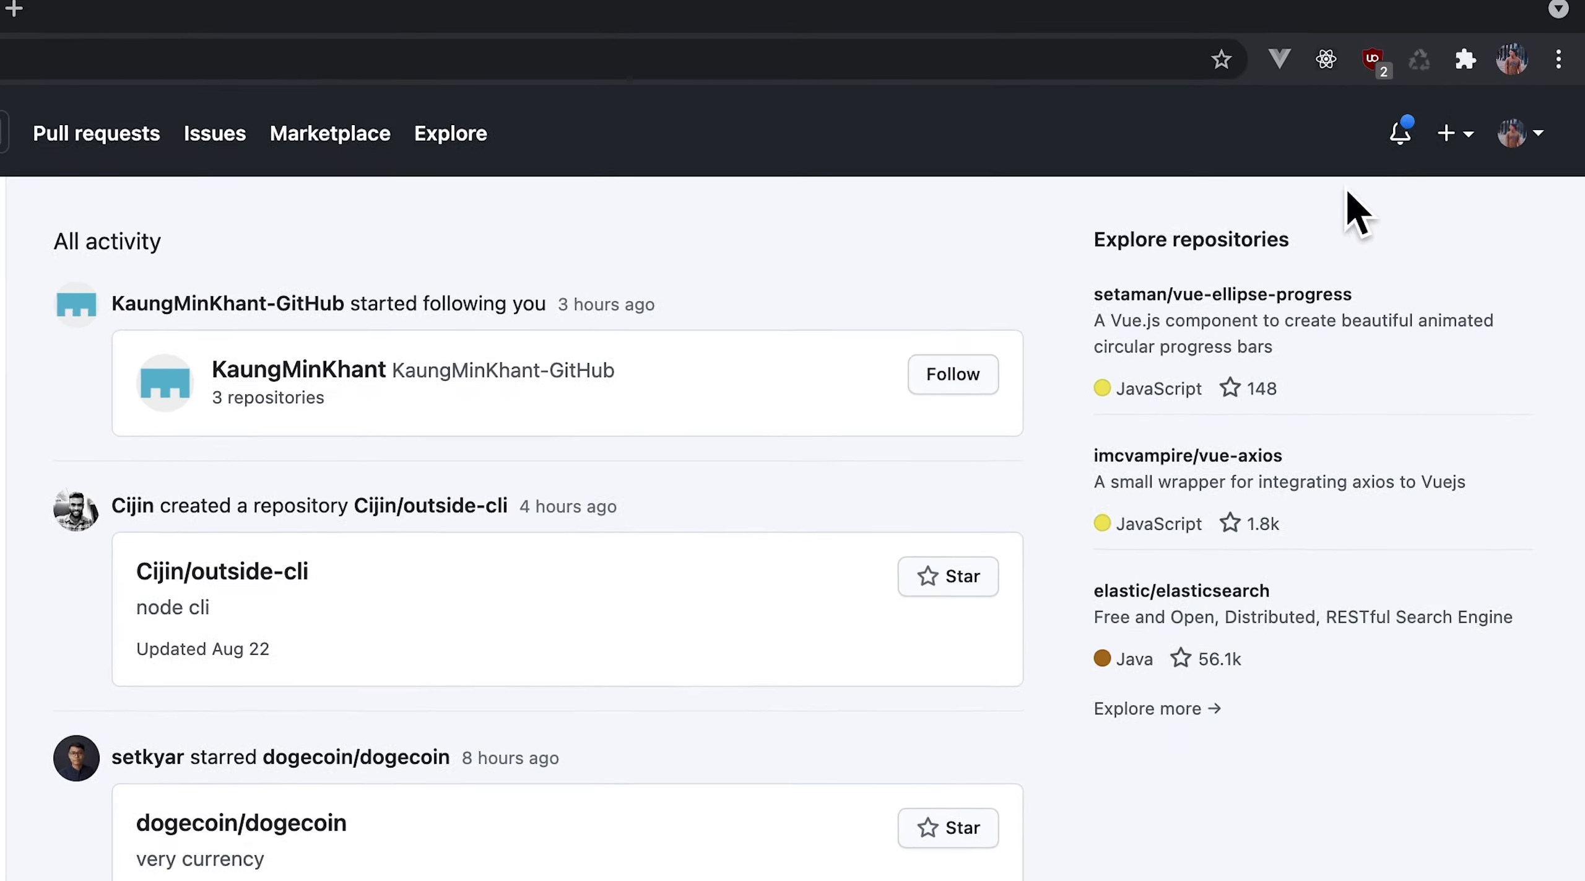
Start a new repository and name it exactly the same as the account's username
{"action": "left_click", "coordinate": [1436, 141]}
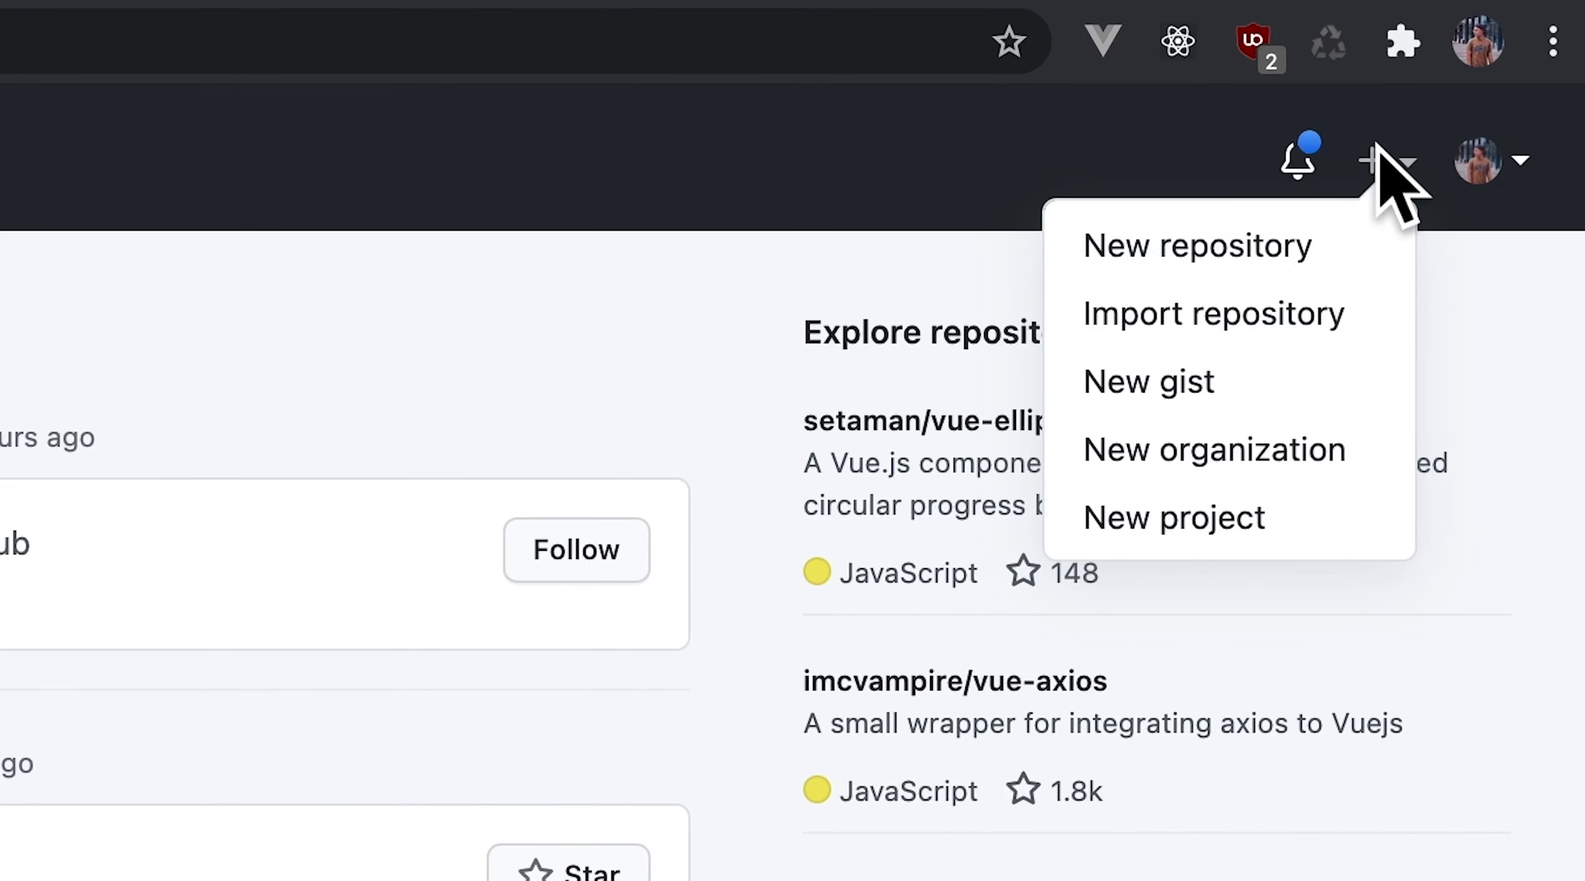
{"action": "left_click", "coordinate": [1237, 266]}
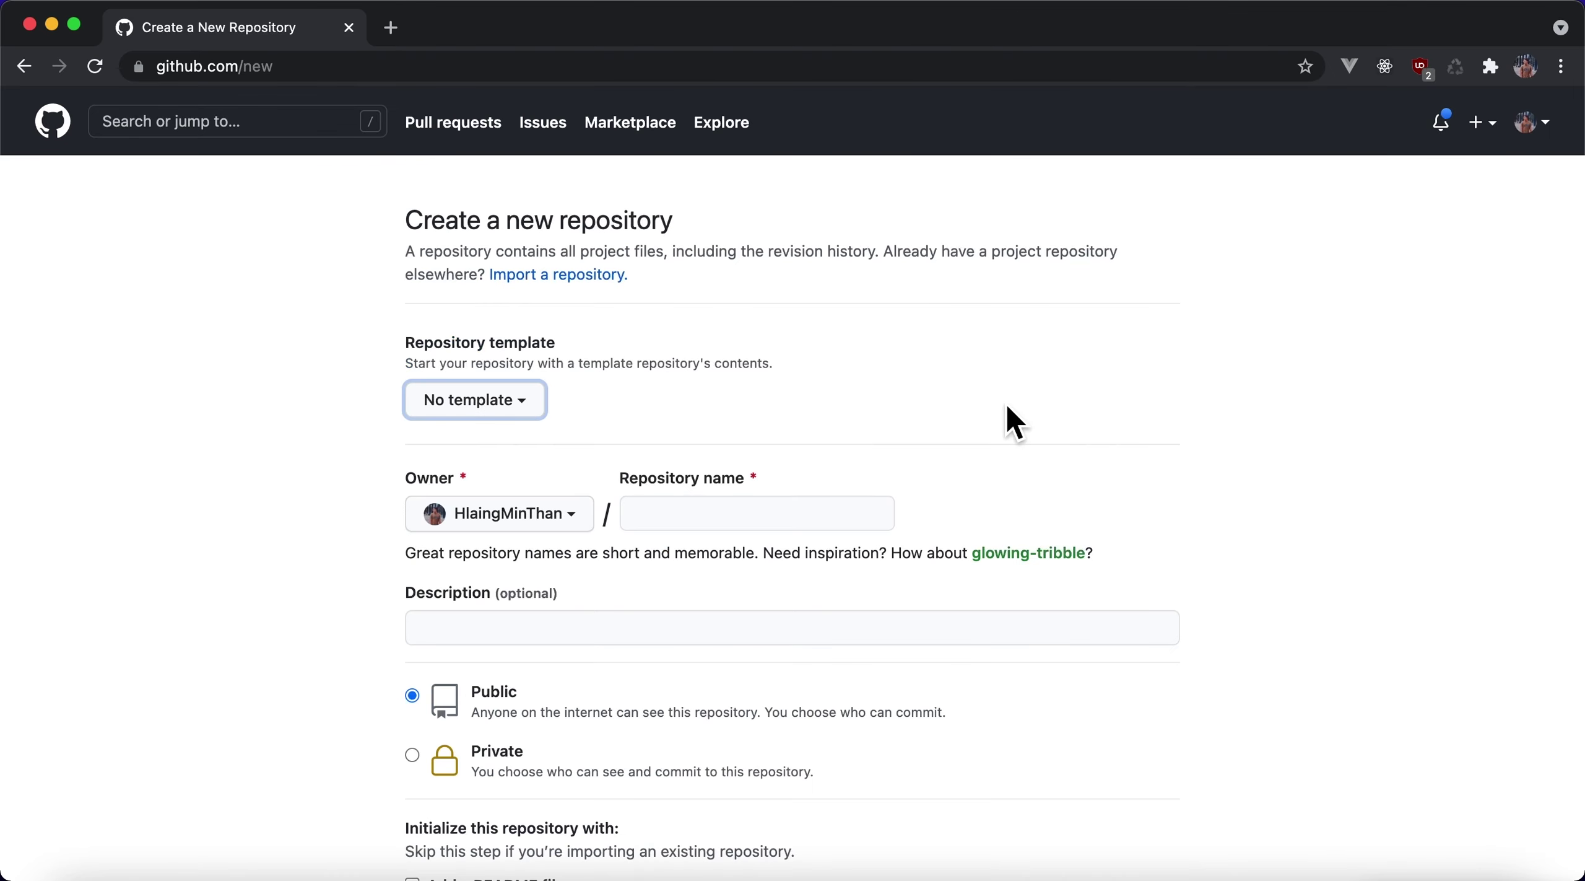
{"action": "left_click", "coordinate": [863, 512]}
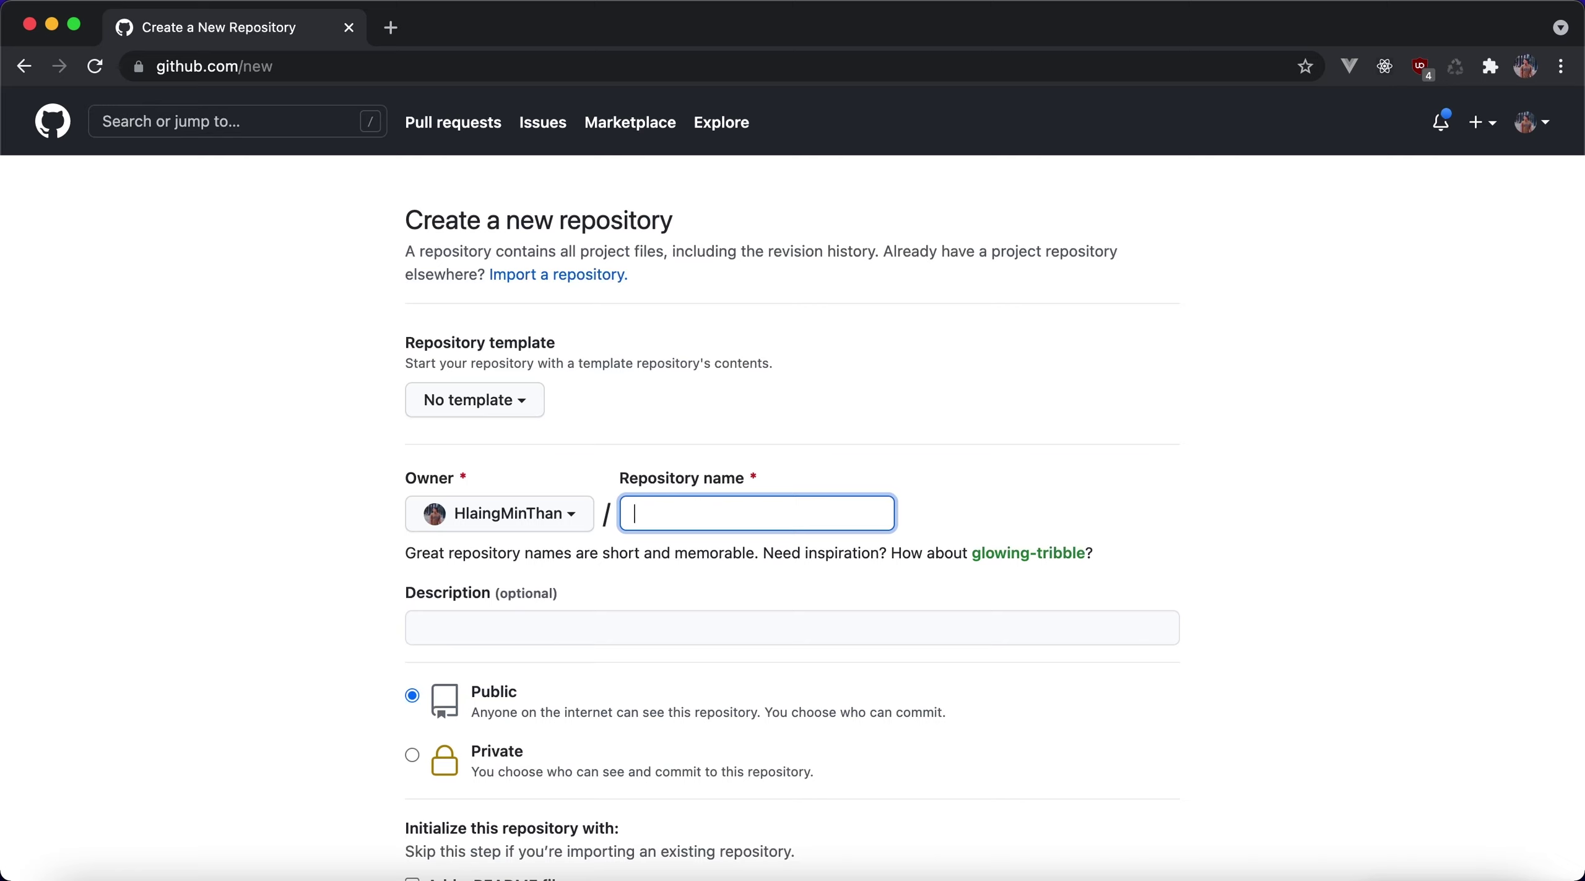
{"action": "key", "text": "super+shift+4"}
{"action": "left_click_drag", "start_coordinate": [442, 488], "coordinate": [579, 539]}
{"action": "type", "text": "HlaingMinThan"}
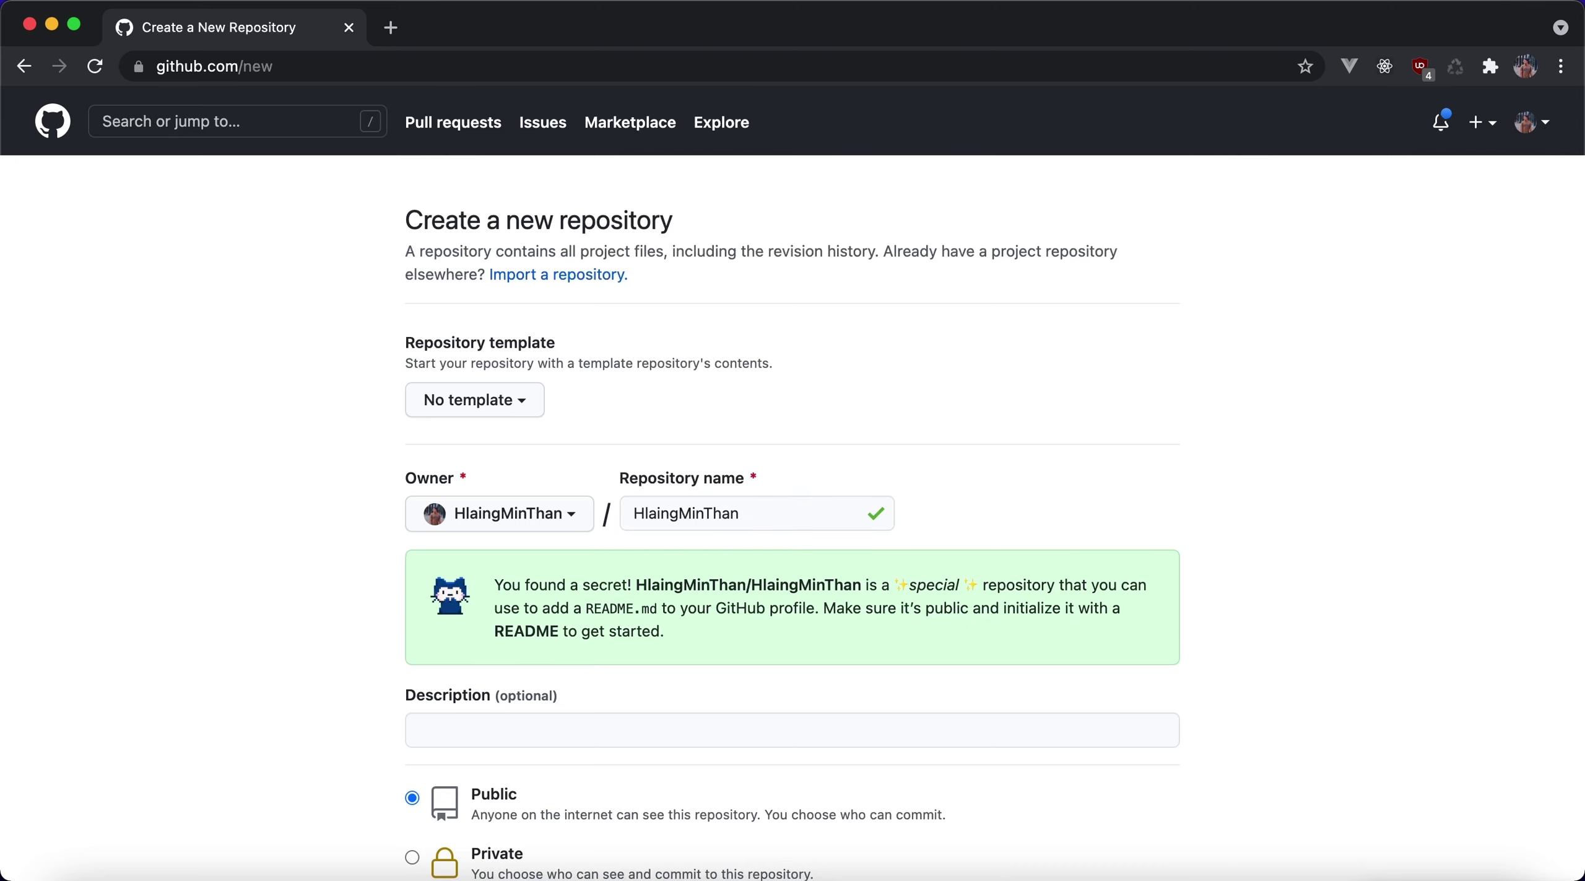
Read the special-repository notice, keep the repository public, include a README file and create the repository
{"action": "left_click_drag", "start_coordinate": [633, 585], "coordinate": [503, 587]}
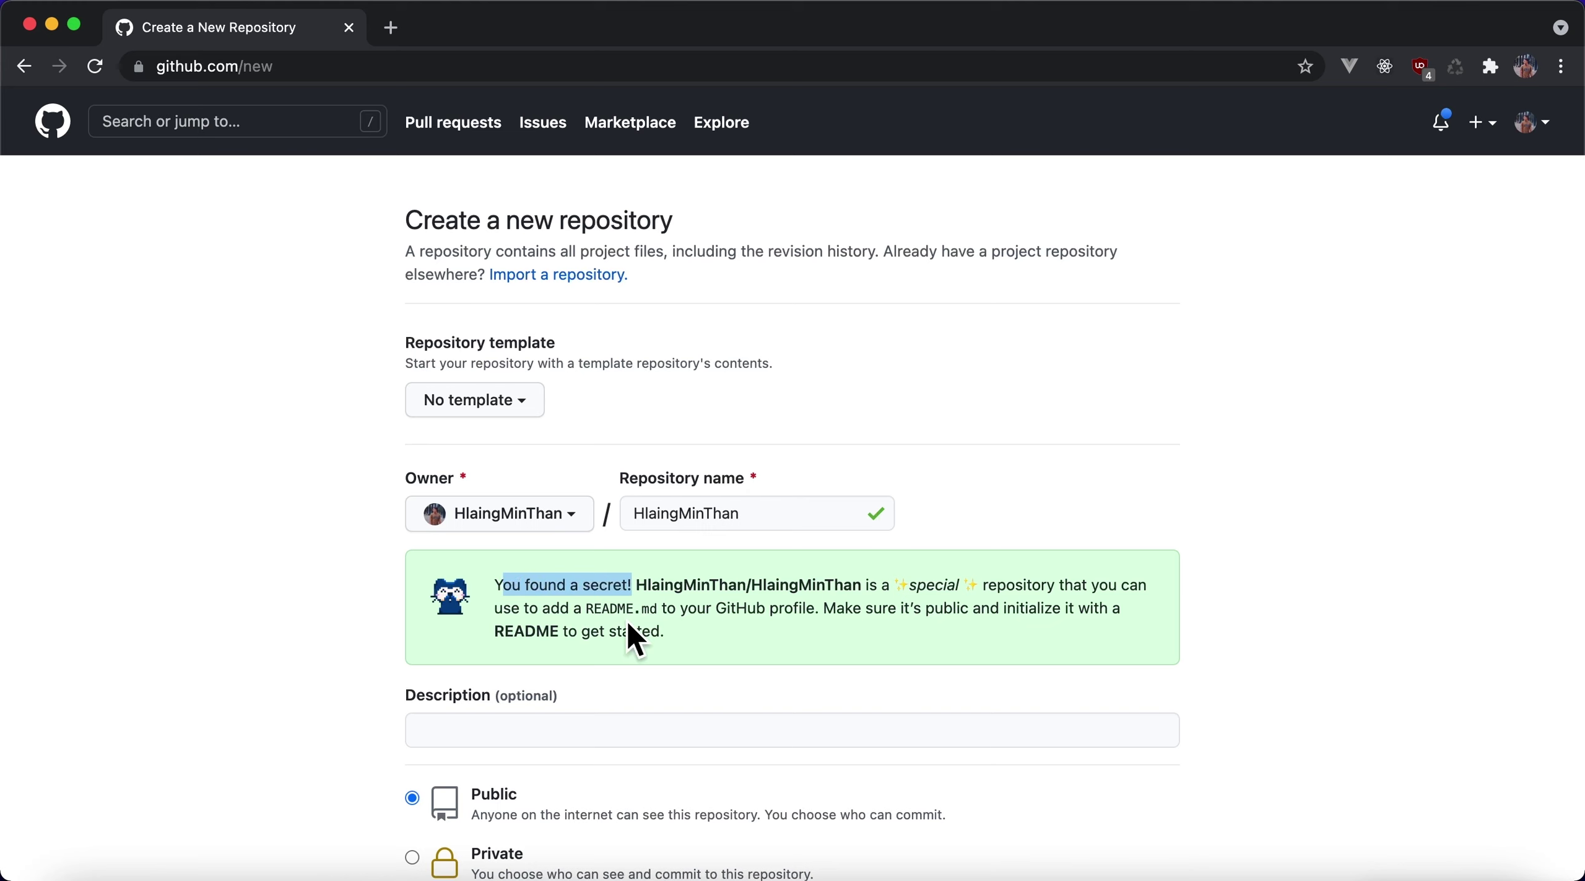
{"action": "double_click", "coordinate": [753, 519]}
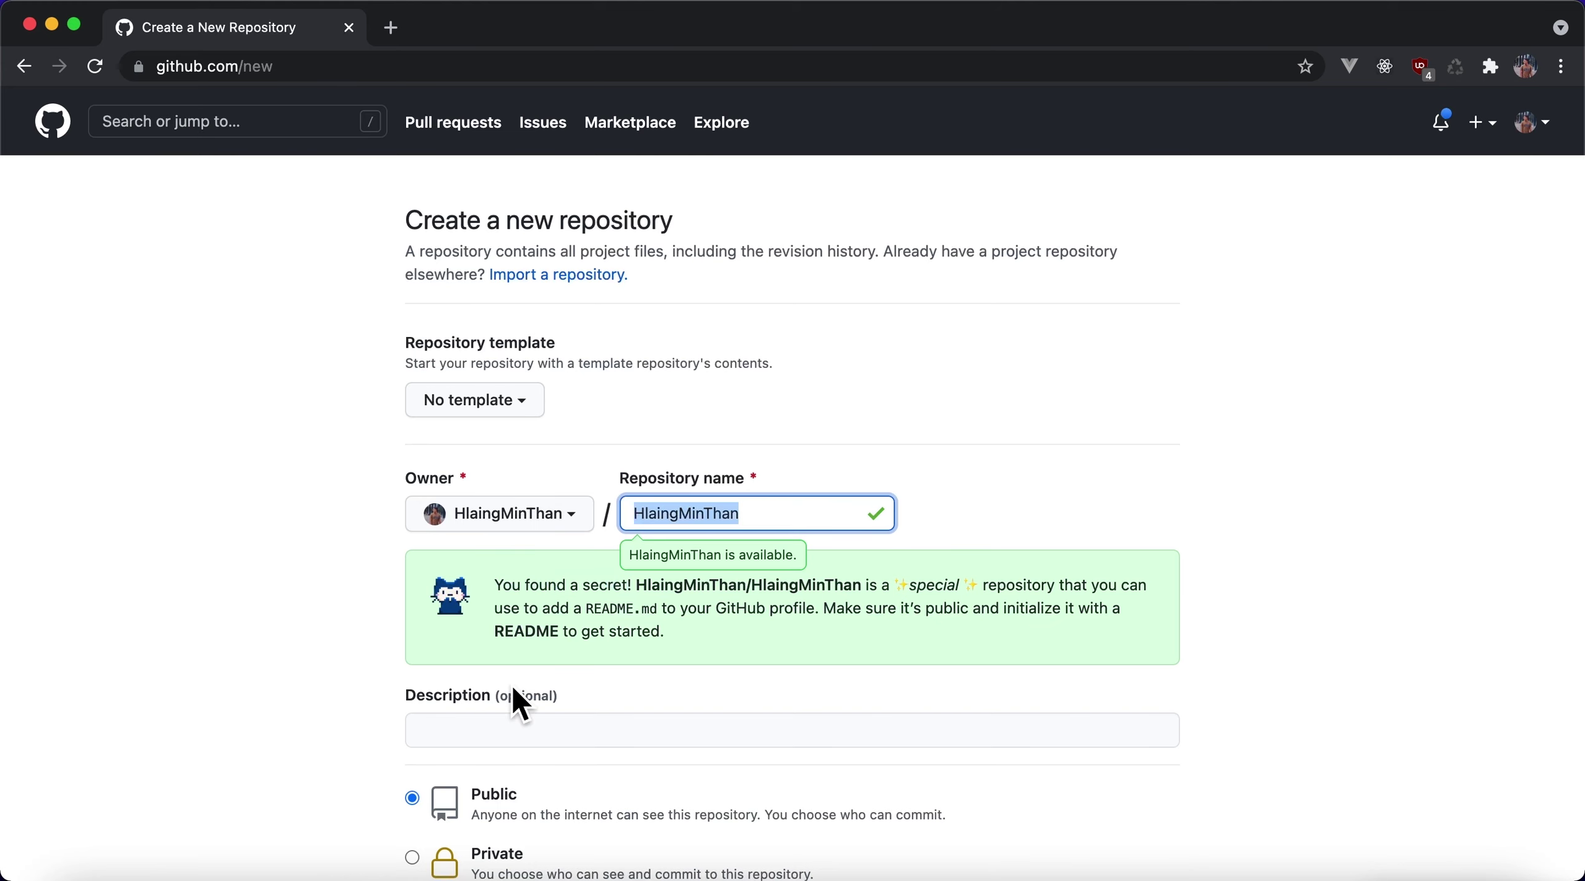
{"action": "left_click_drag", "start_coordinate": [716, 613], "coordinate": [817, 620]}
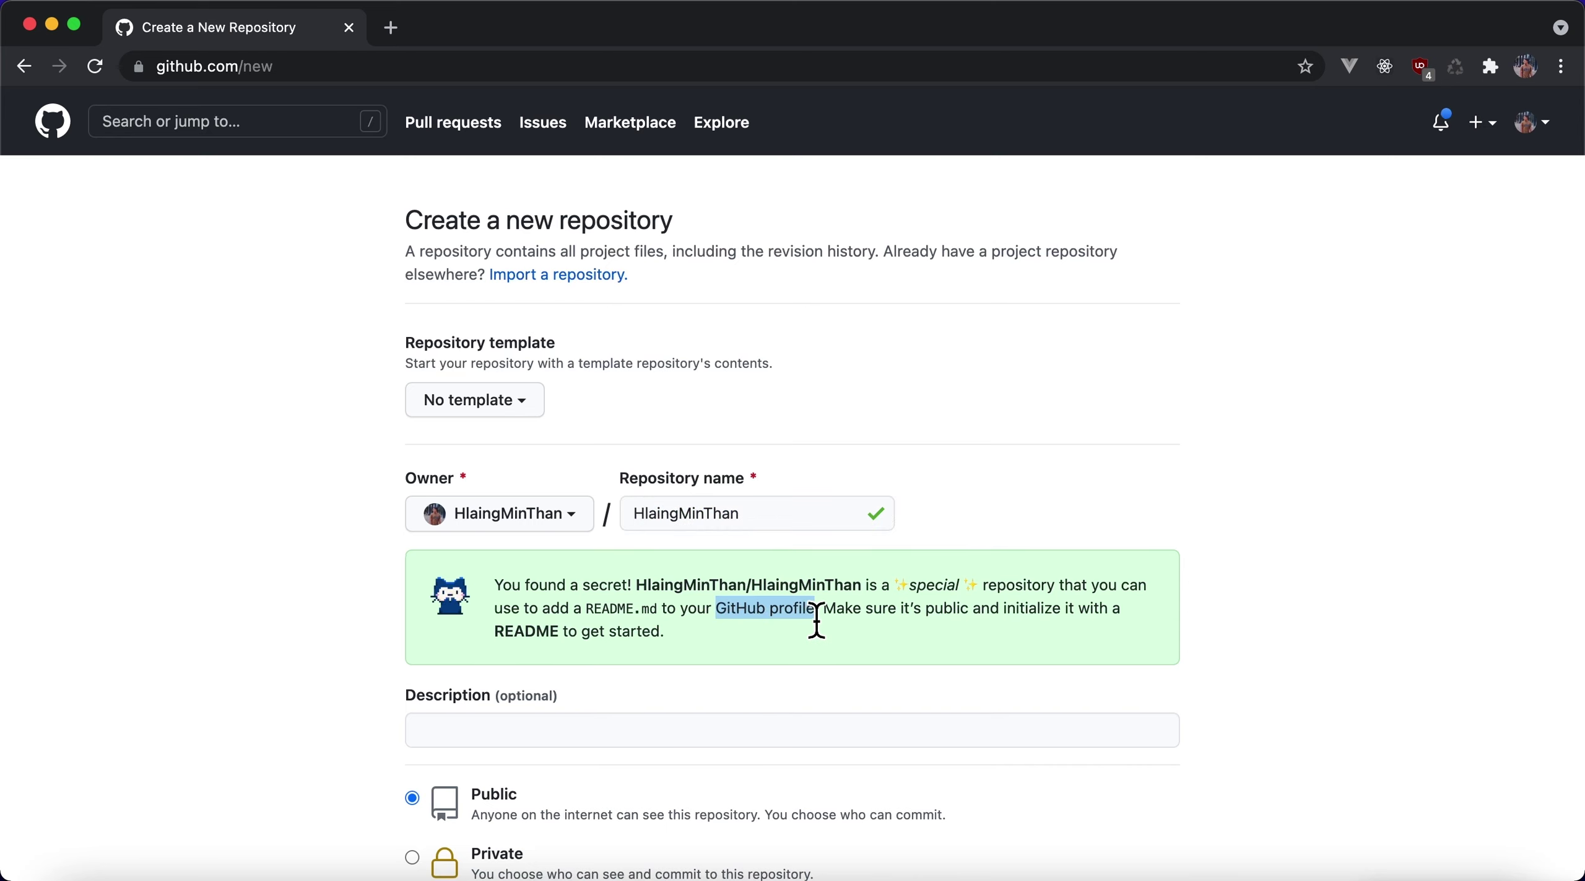
{"action": "left_click_drag", "start_coordinate": [828, 619], "coordinate": [971, 621]}
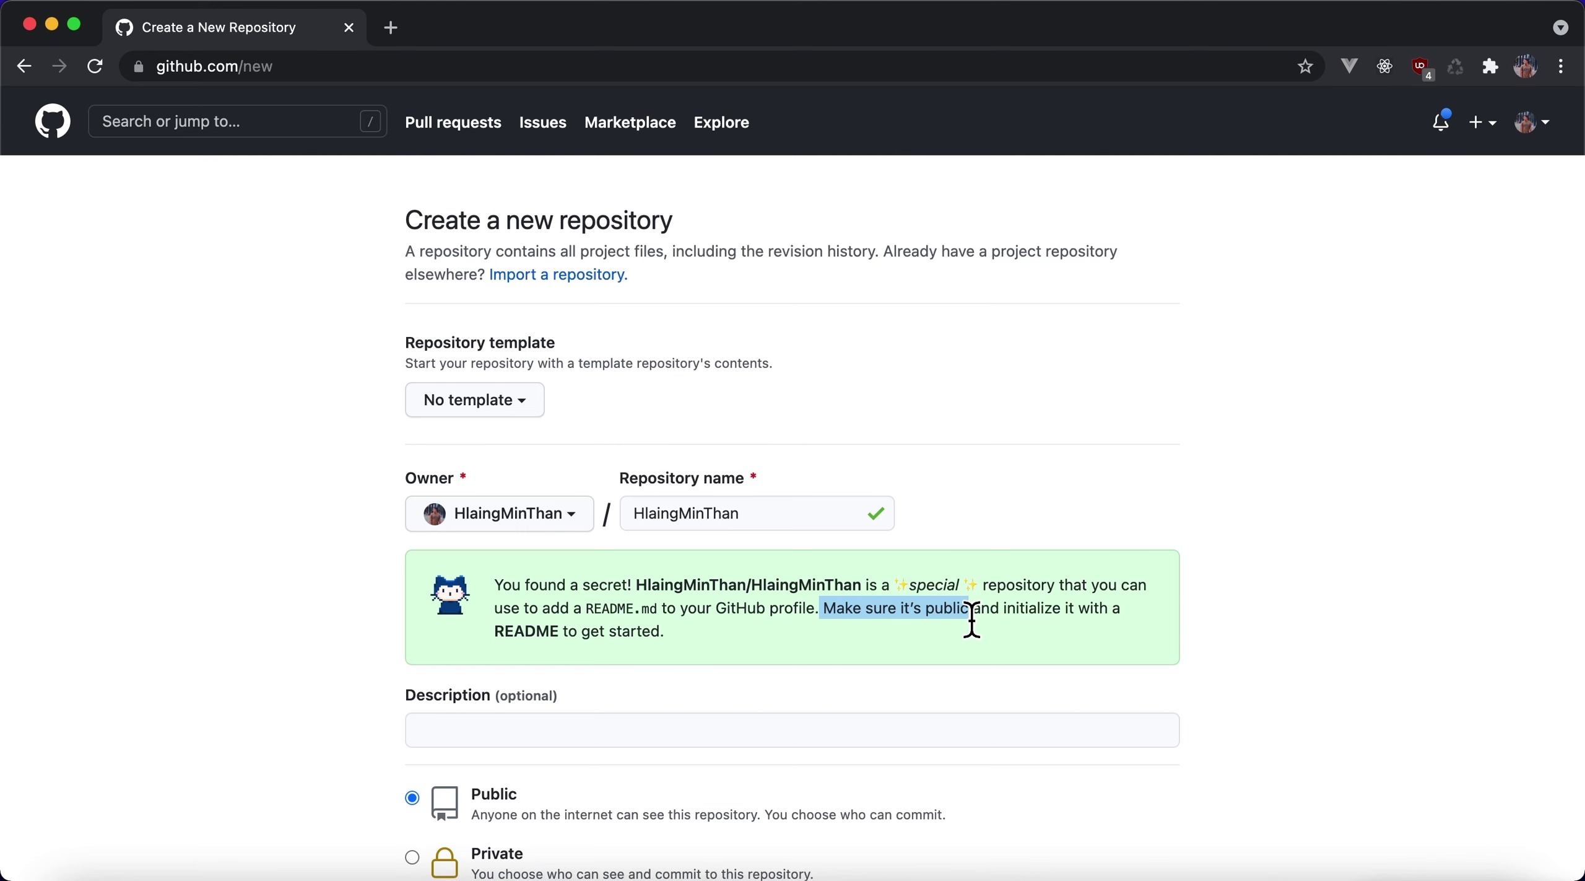
{"action": "scroll", "coordinate": [800, 661], "scroll_direction": "down", "scroll_amount": 2}
{"action": "scroll", "coordinate": [799, 662], "scroll_direction": "down", "scroll_amount": 2}
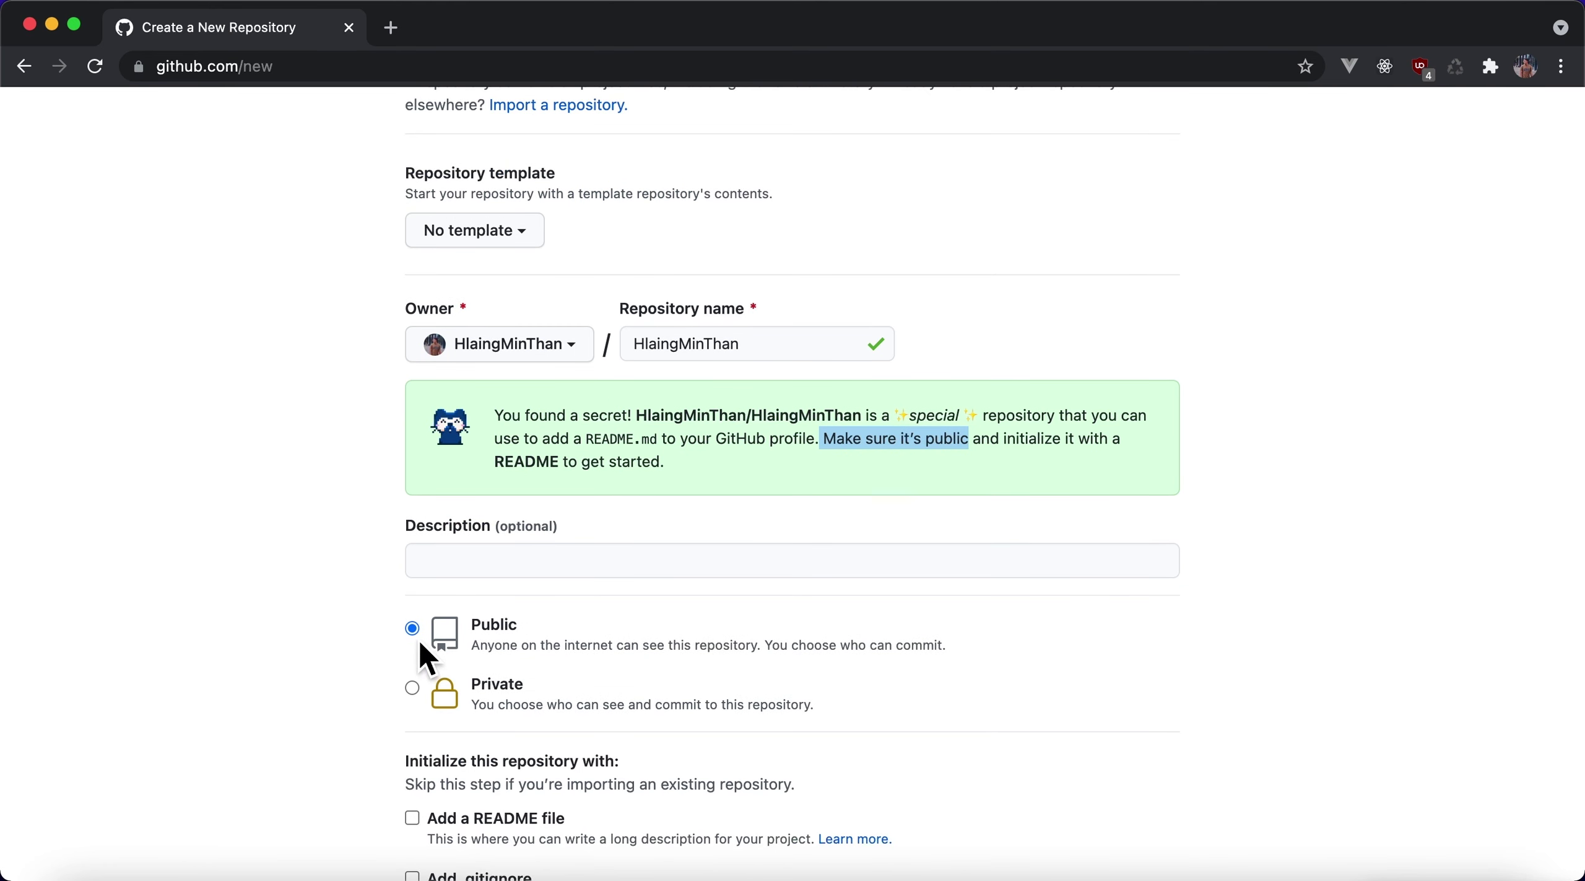
{"action": "scroll", "coordinate": [433, 659], "scroll_direction": "down", "scroll_amount": 2}
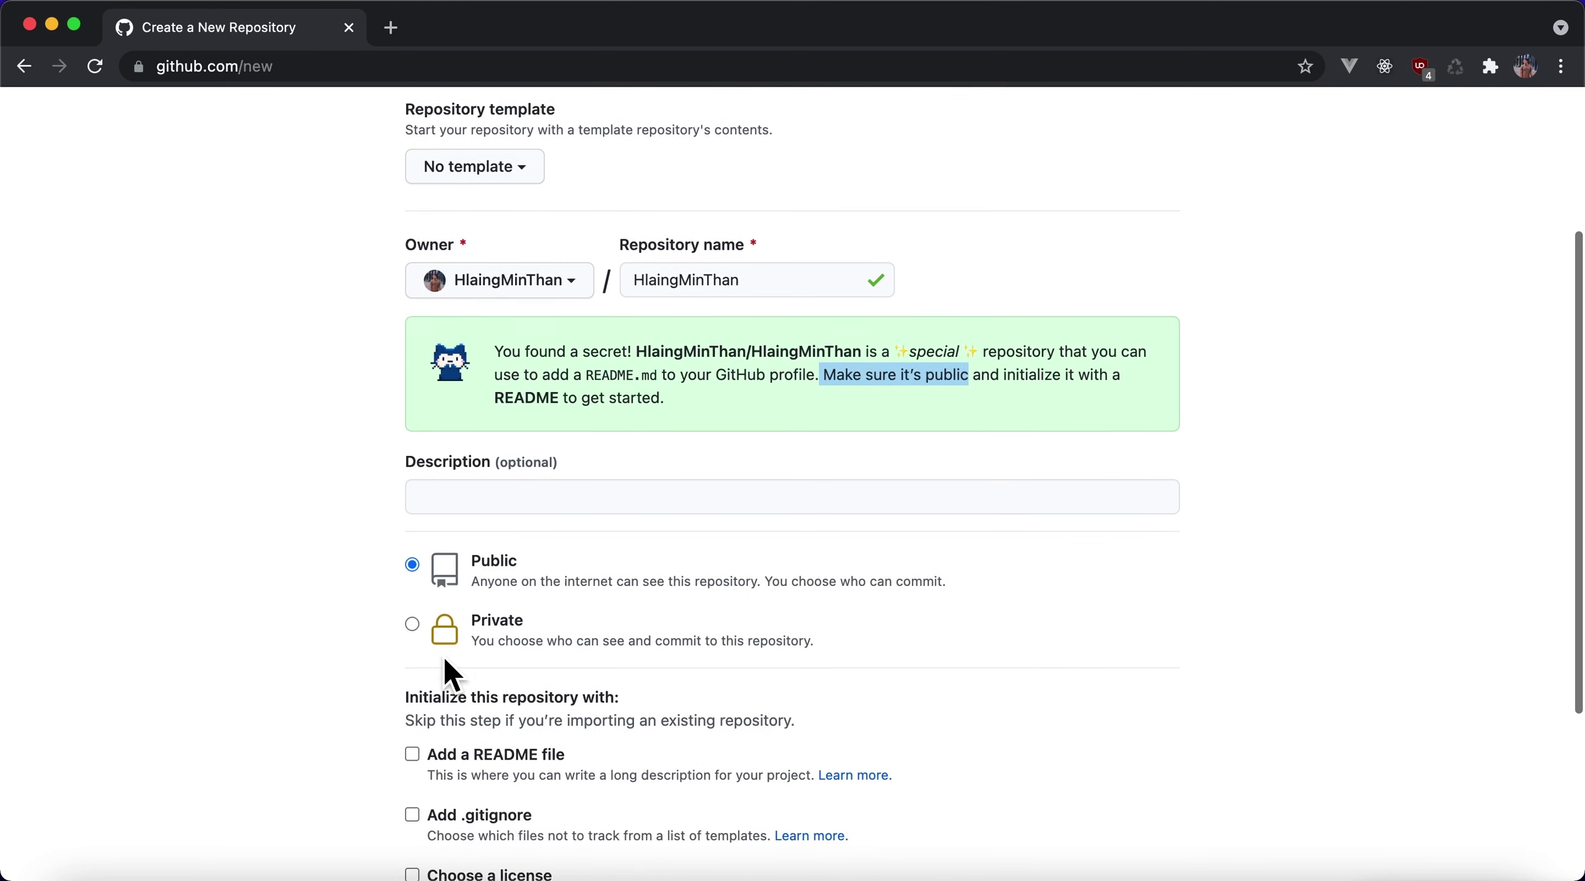
{"action": "scroll", "coordinate": [434, 687], "scroll_direction": "down", "scroll_amount": 2}
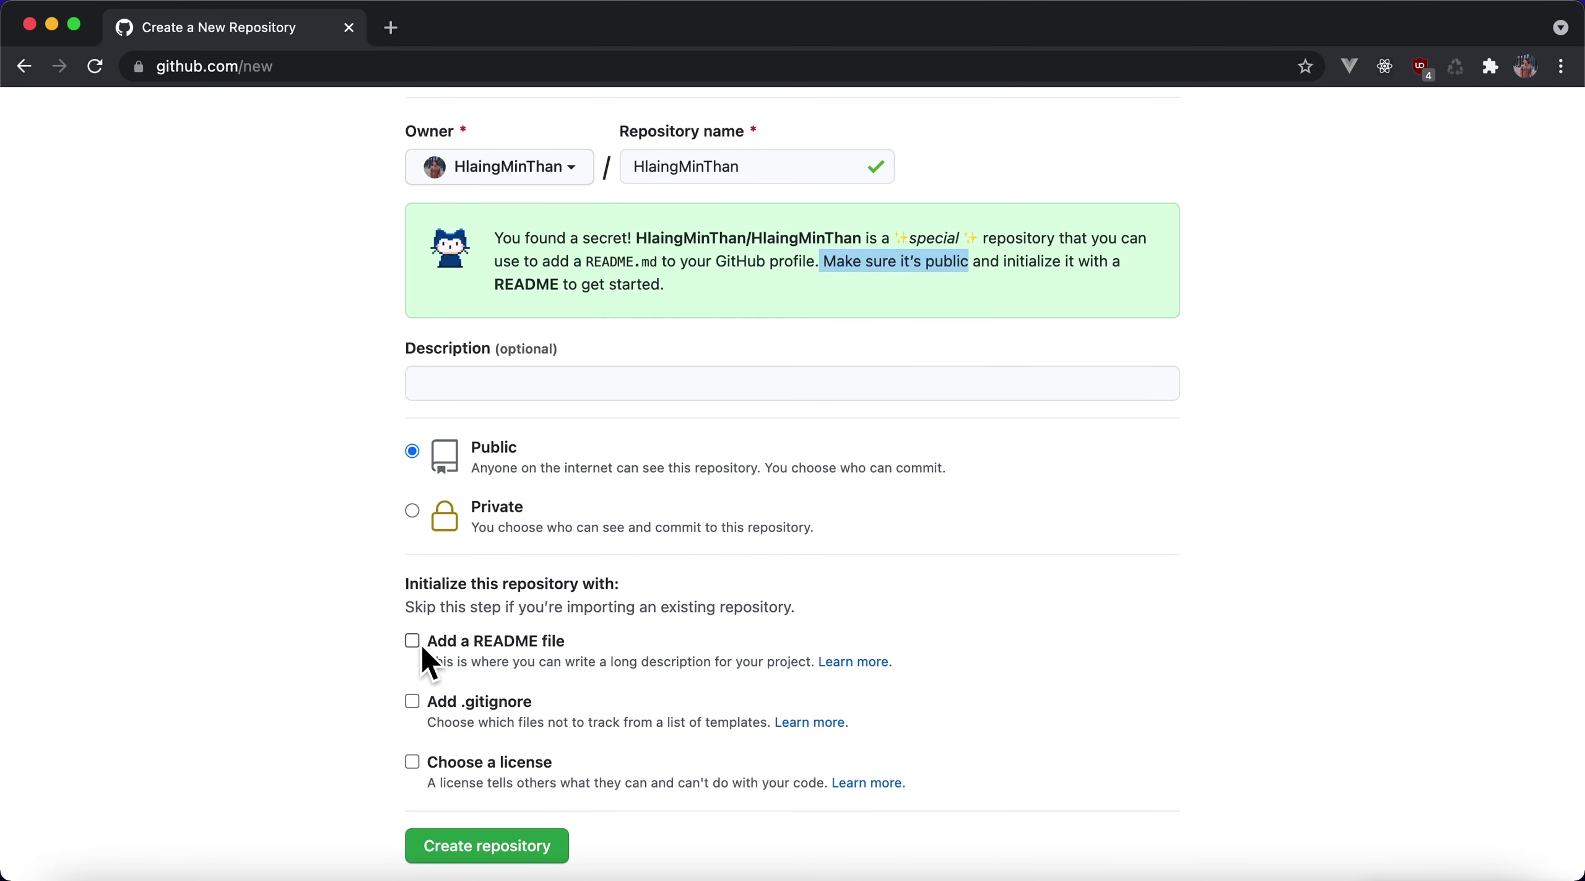
{"action": "left_click", "coordinate": [414, 641]}
{"action": "scroll", "coordinate": [678, 699], "scroll_direction": "down", "scroll_amount": 4}
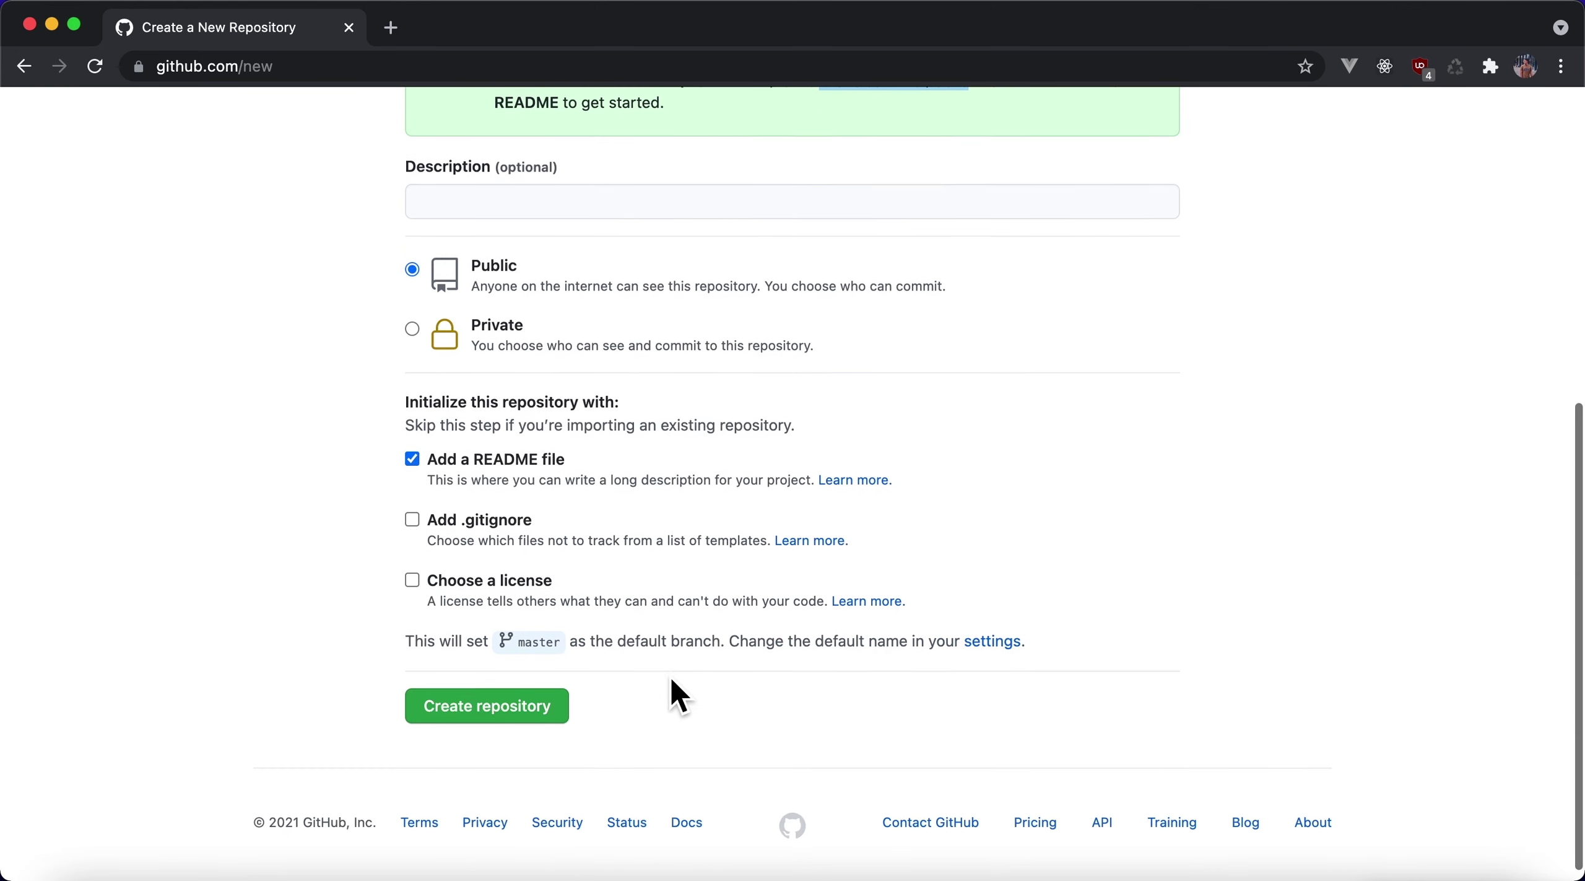
{"action": "left_click", "coordinate": [503, 712]}
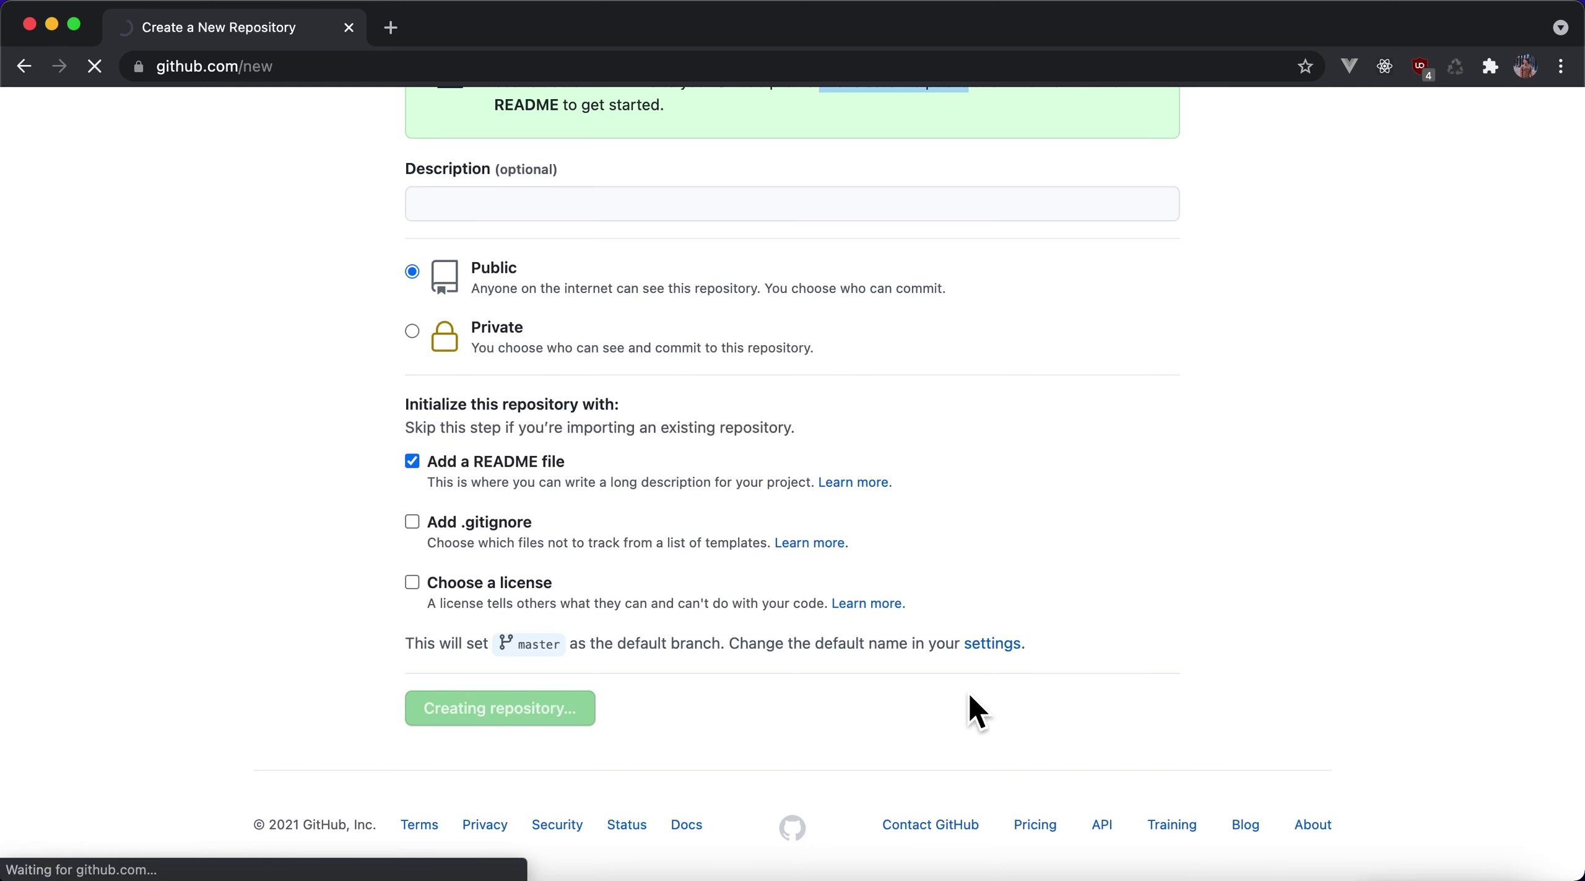
Go to the owner's profile page and open its README.md for editing
{"action": "key", "text": "super+shift+4"}
{"action": "left_click_drag", "start_coordinate": [160, 559], "coordinate": [338, 598]}
{"action": "left_click", "coordinate": [144, 189]}
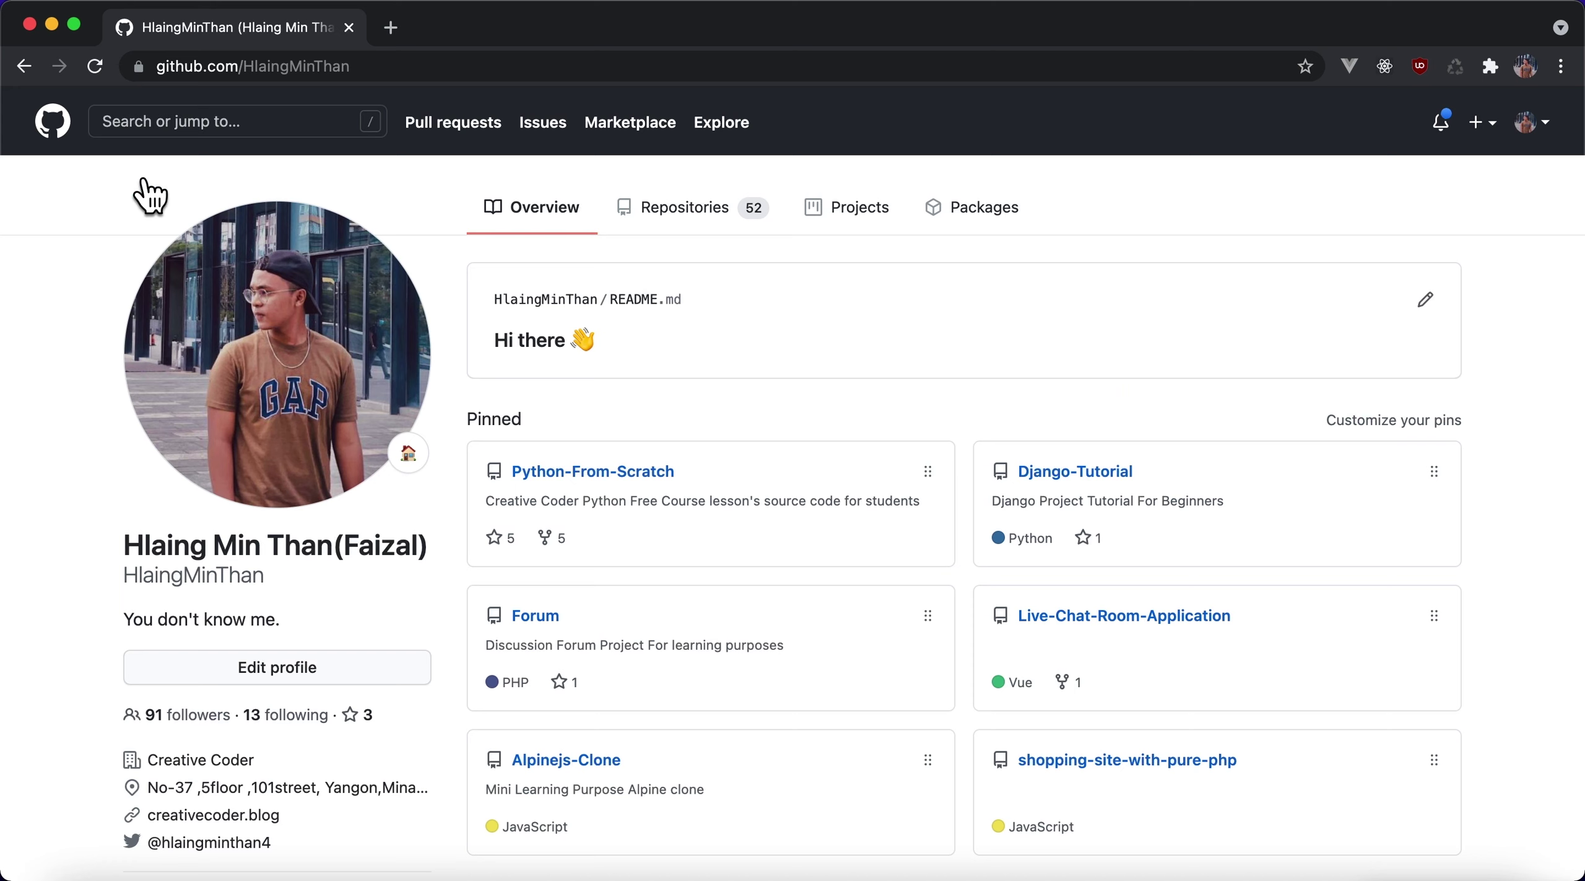
{"action": "key", "text": "super+shift+4"}
{"action": "left_click_drag", "start_coordinate": [473, 263], "coordinate": [1469, 394]}
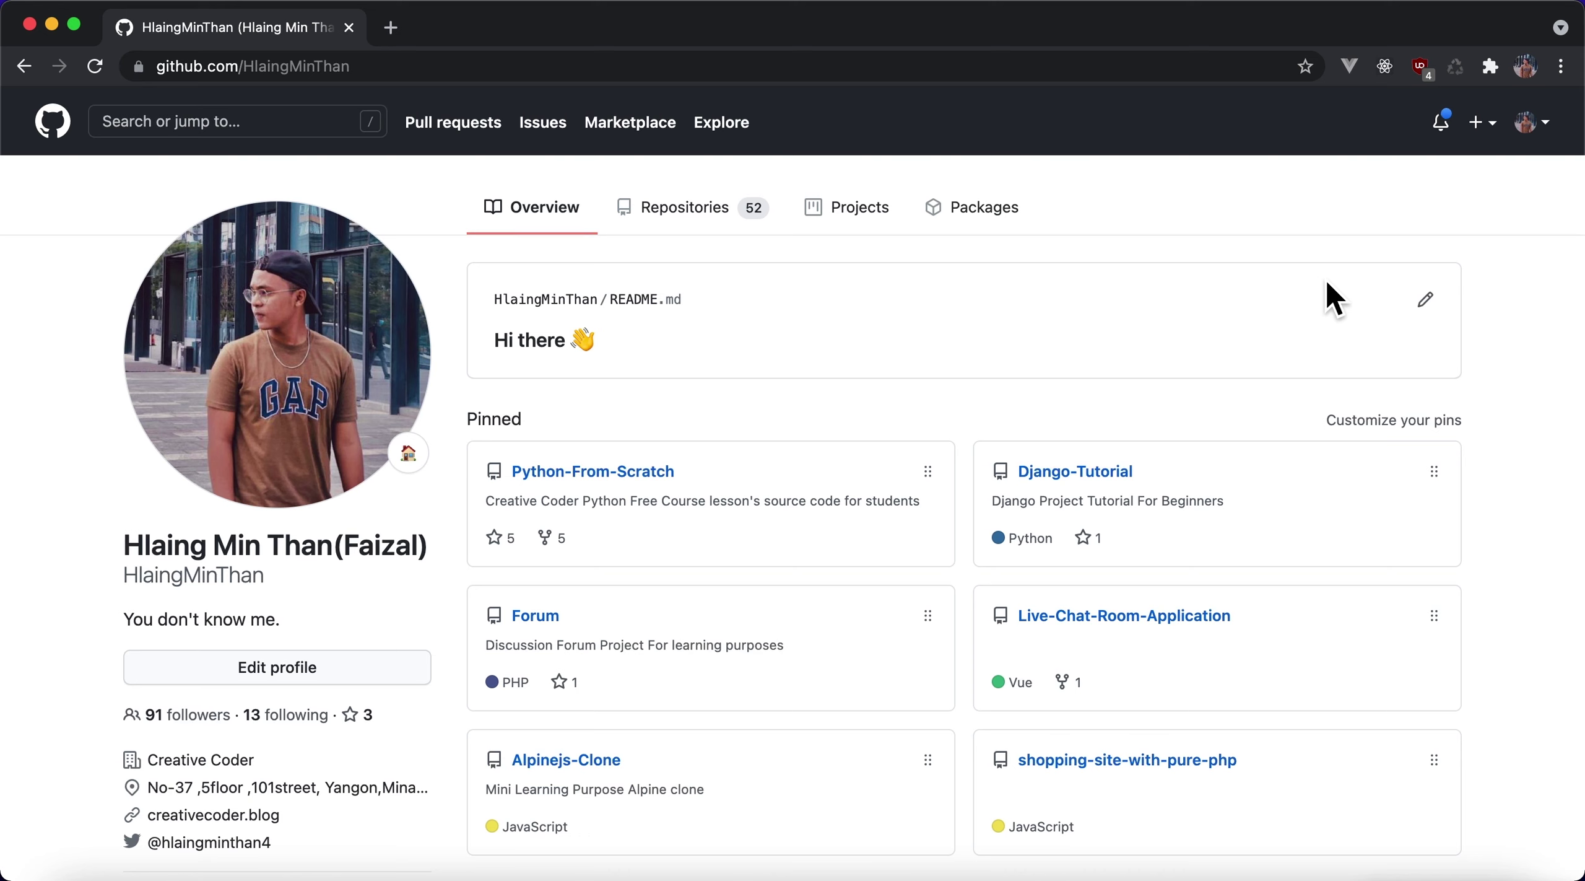
{"action": "left_click", "coordinate": [1426, 301]}
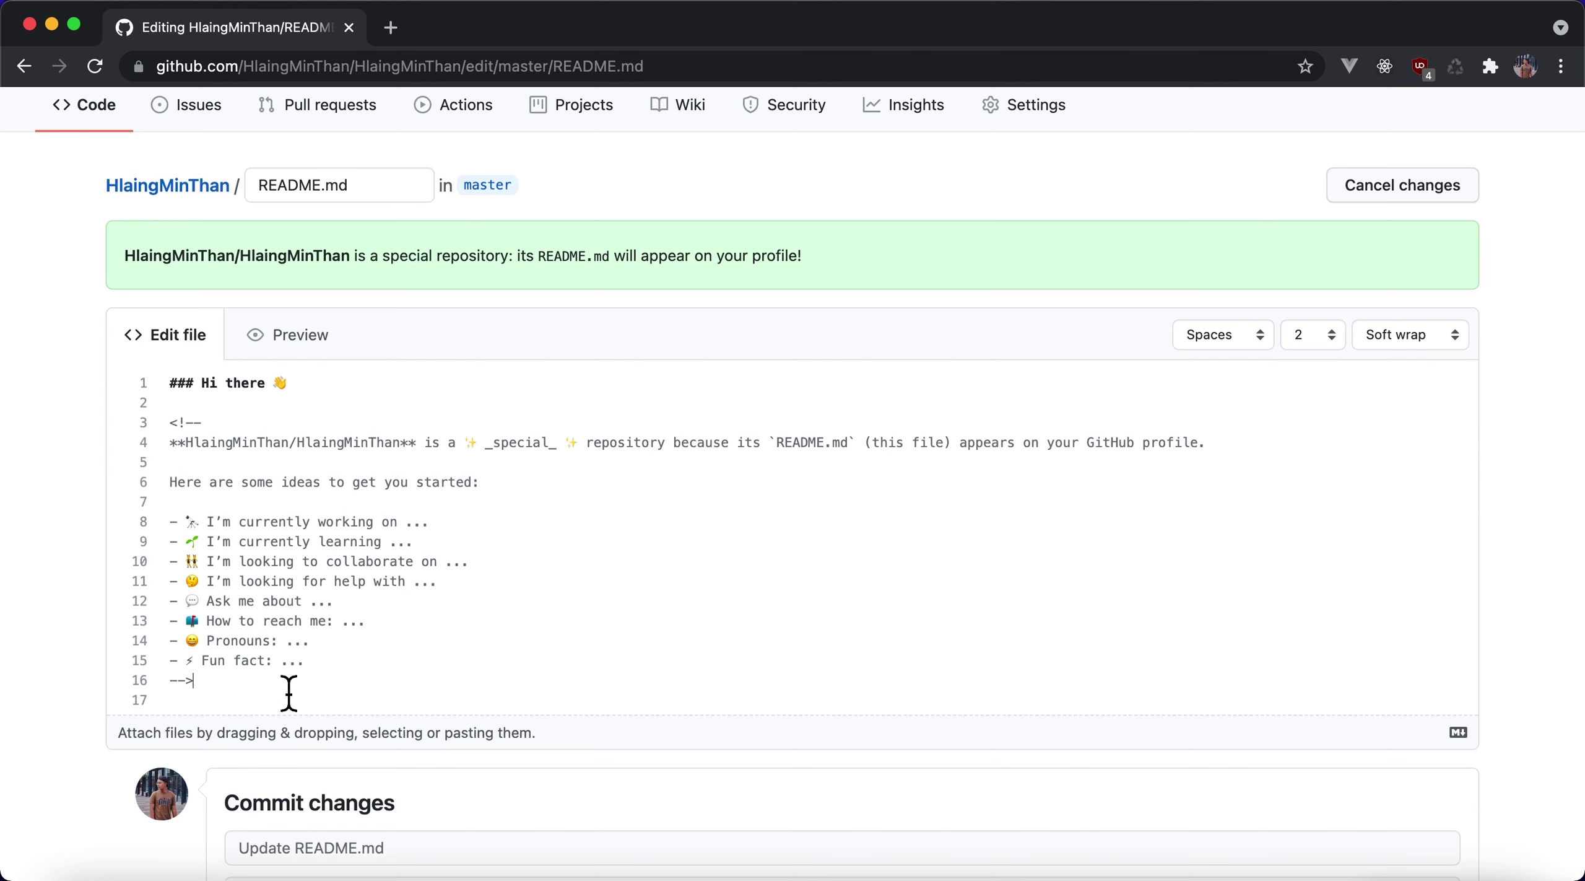
Delete the comment markers and introductory lines from README.md, leaving the heading and the bullet list
{"action": "left_click_drag", "start_coordinate": [291, 682], "coordinate": [152, 440]}
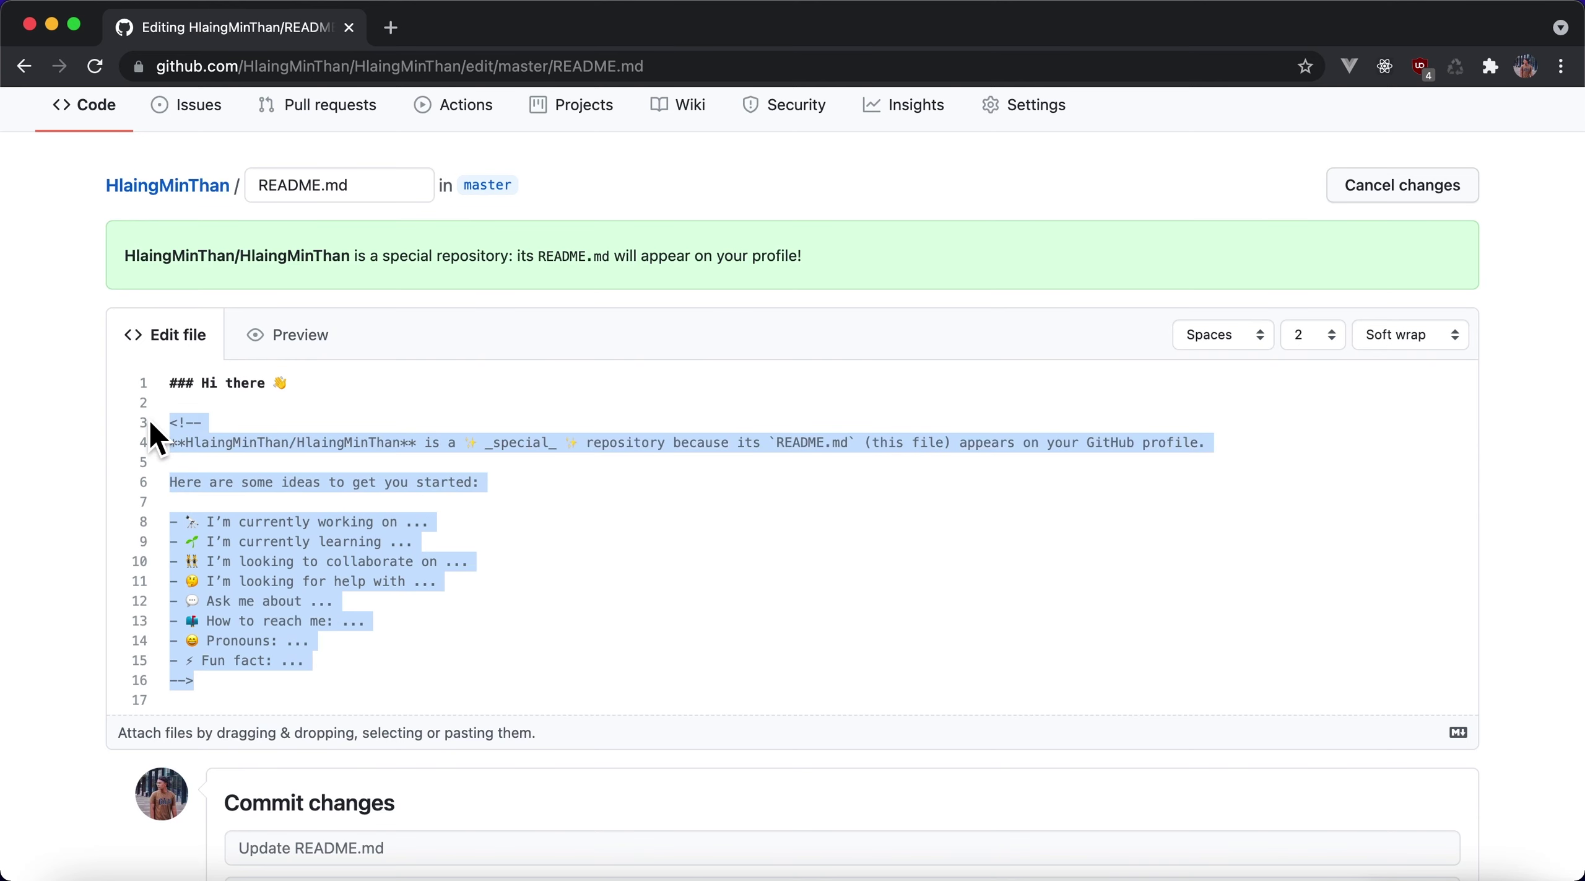
{"action": "left_click", "coordinate": [400, 561]}
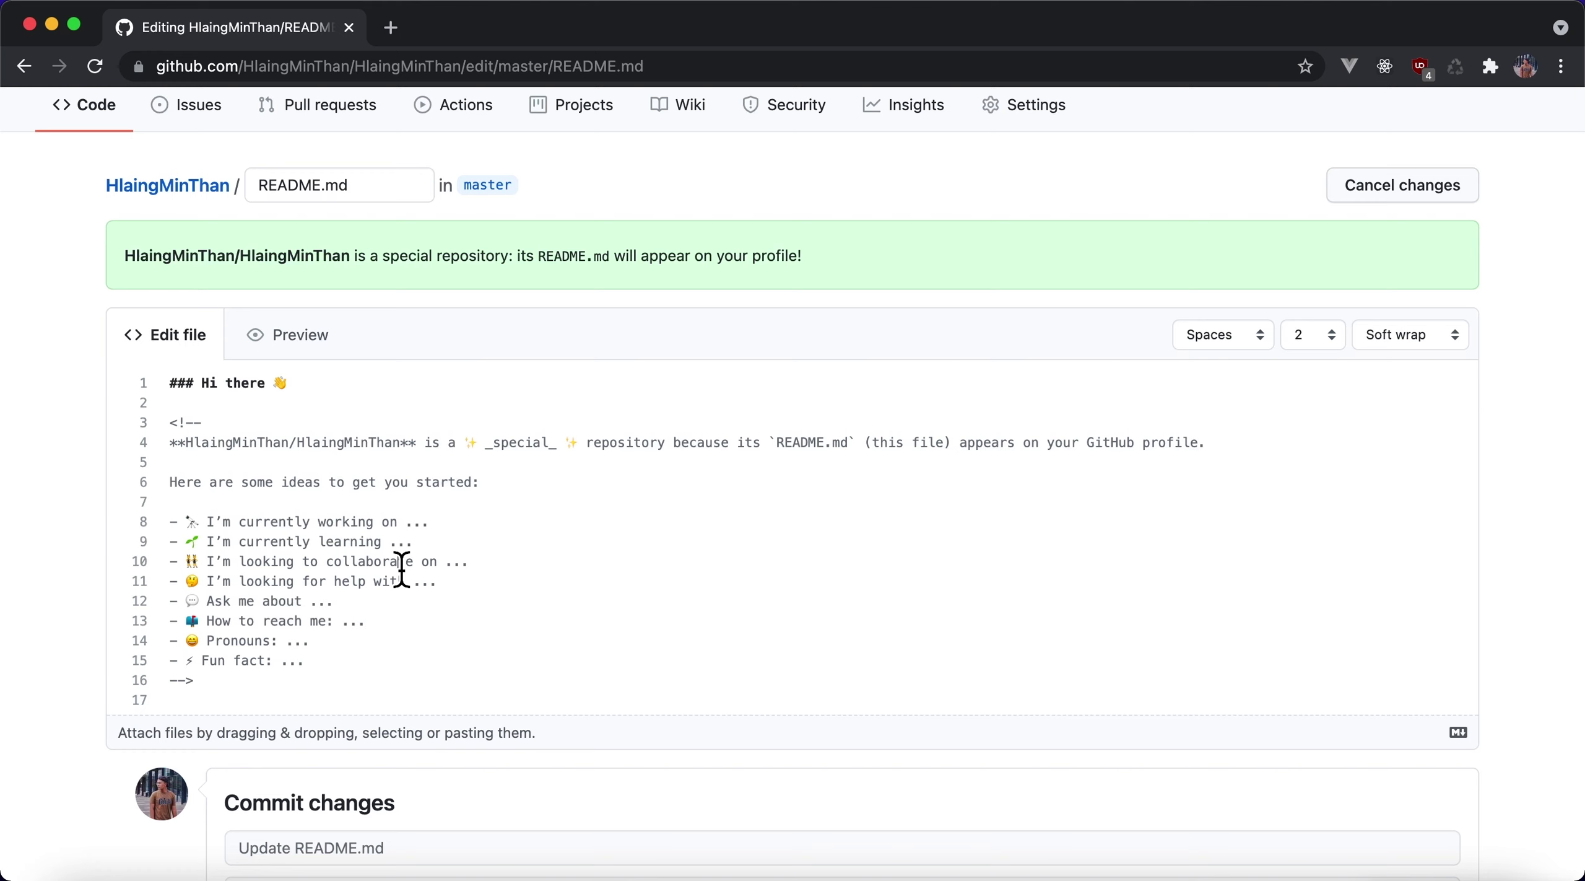
{"action": "left_click", "coordinate": [502, 502]}
{"action": "left_click_drag", "start_coordinate": [501, 501], "coordinate": [152, 429]}
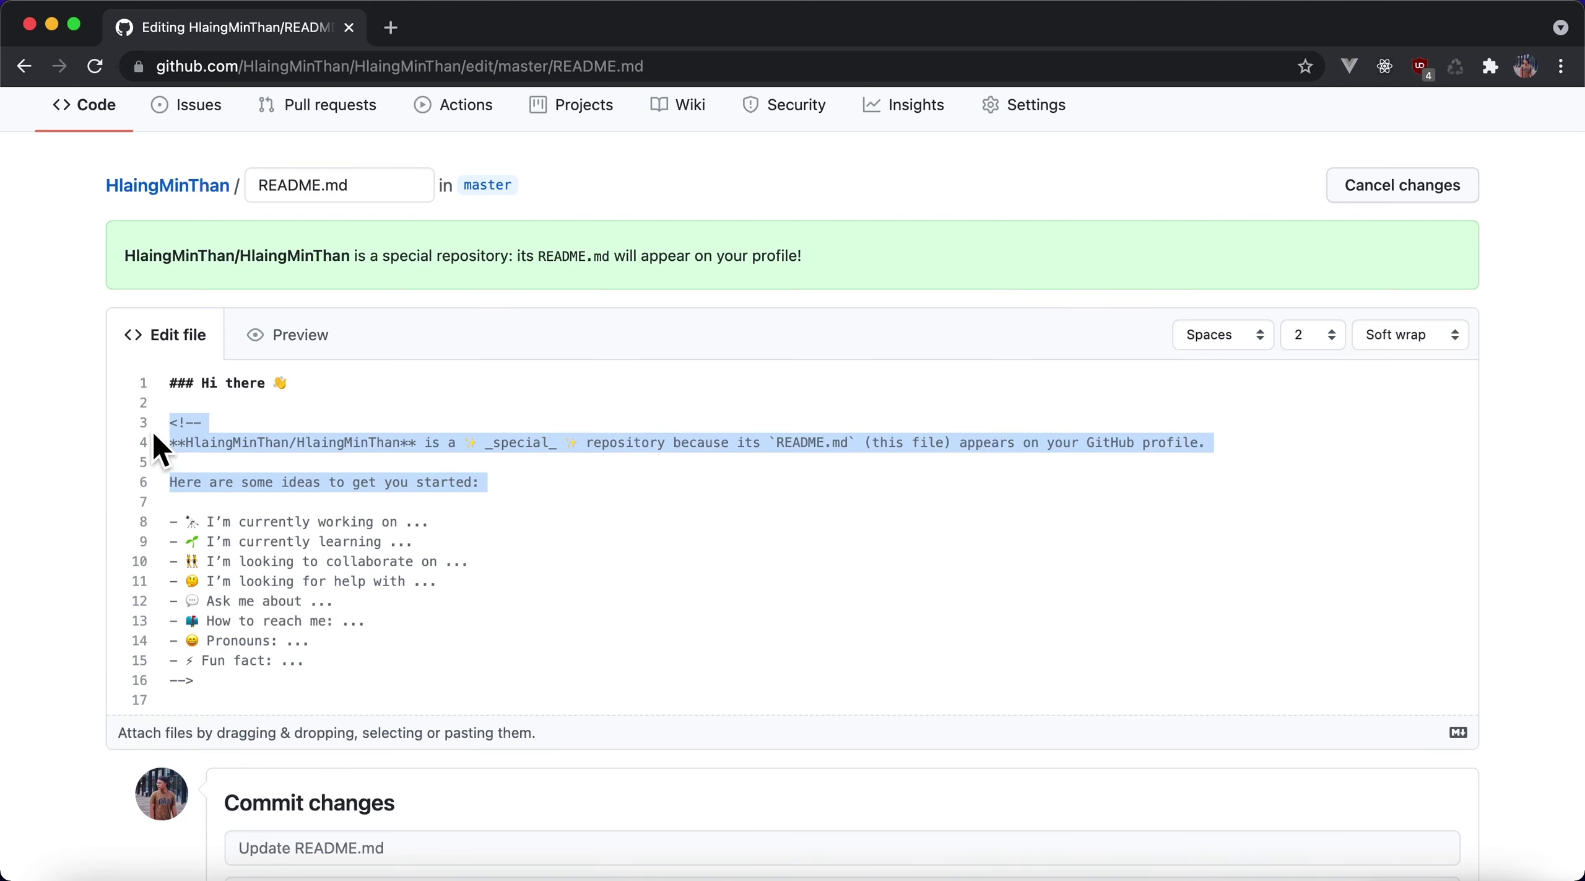
{"action": "key", "text": "BackSpace"}
{"action": "left_click_drag", "start_coordinate": [225, 600], "coordinate": [107, 597]}
{"action": "key", "text": "BackSpace"}
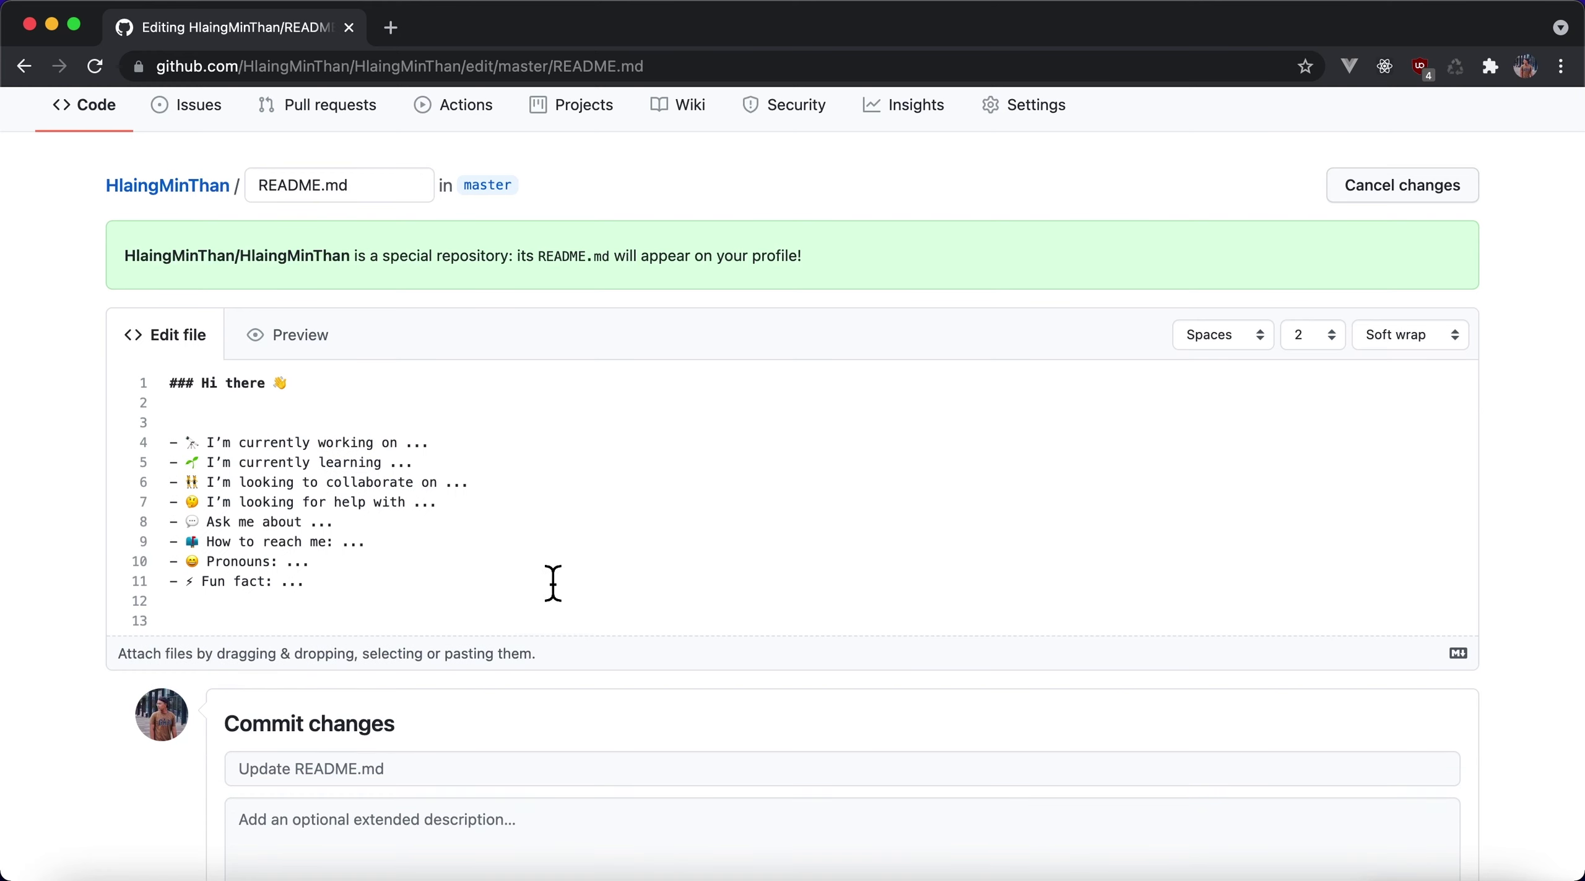
Complete the "I'm currently working on" bullet with "proptexx" and commit the README directly to the master branch
{"action": "left_click_drag", "start_coordinate": [199, 443], "coordinate": [397, 447]}
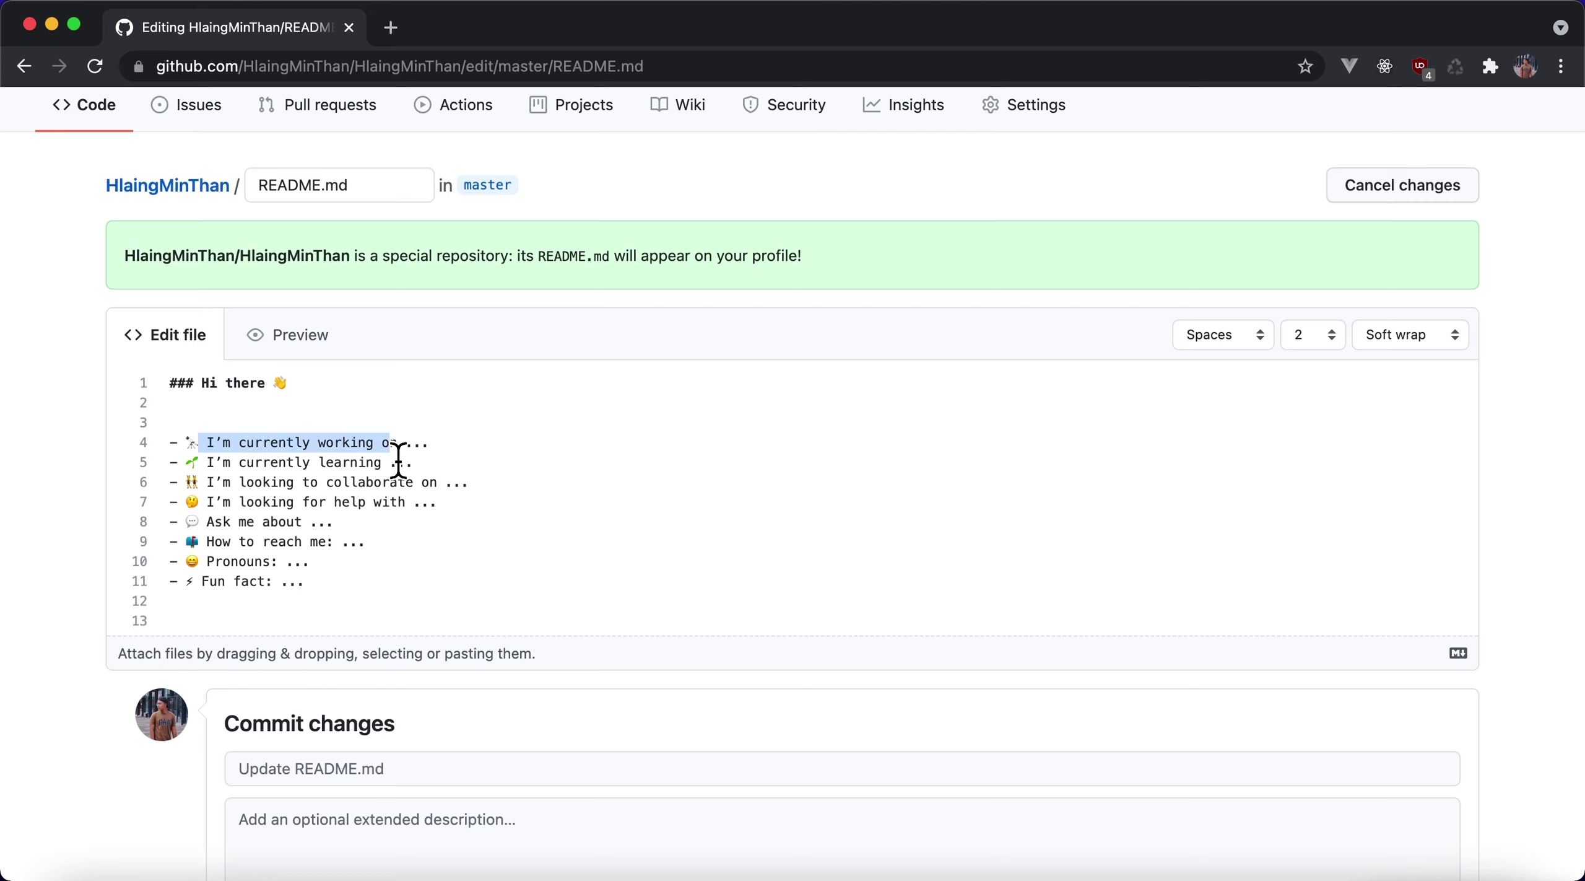
{"action": "left_click_drag", "start_coordinate": [190, 464], "coordinate": [389, 470]}
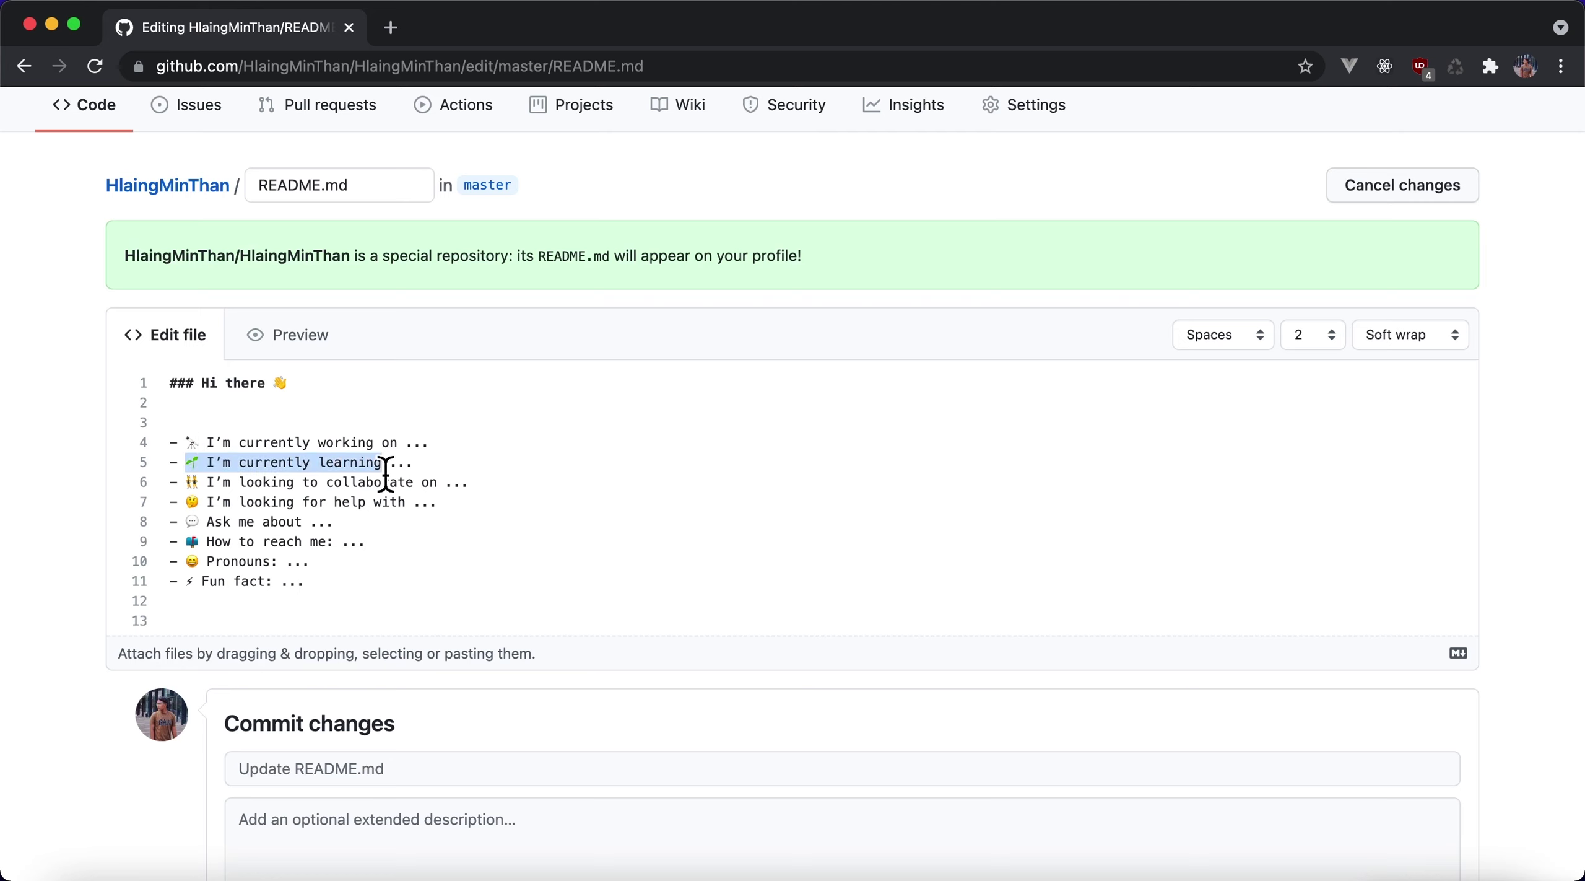
{"action": "left_click_drag", "start_coordinate": [179, 599], "coordinate": [158, 452]}
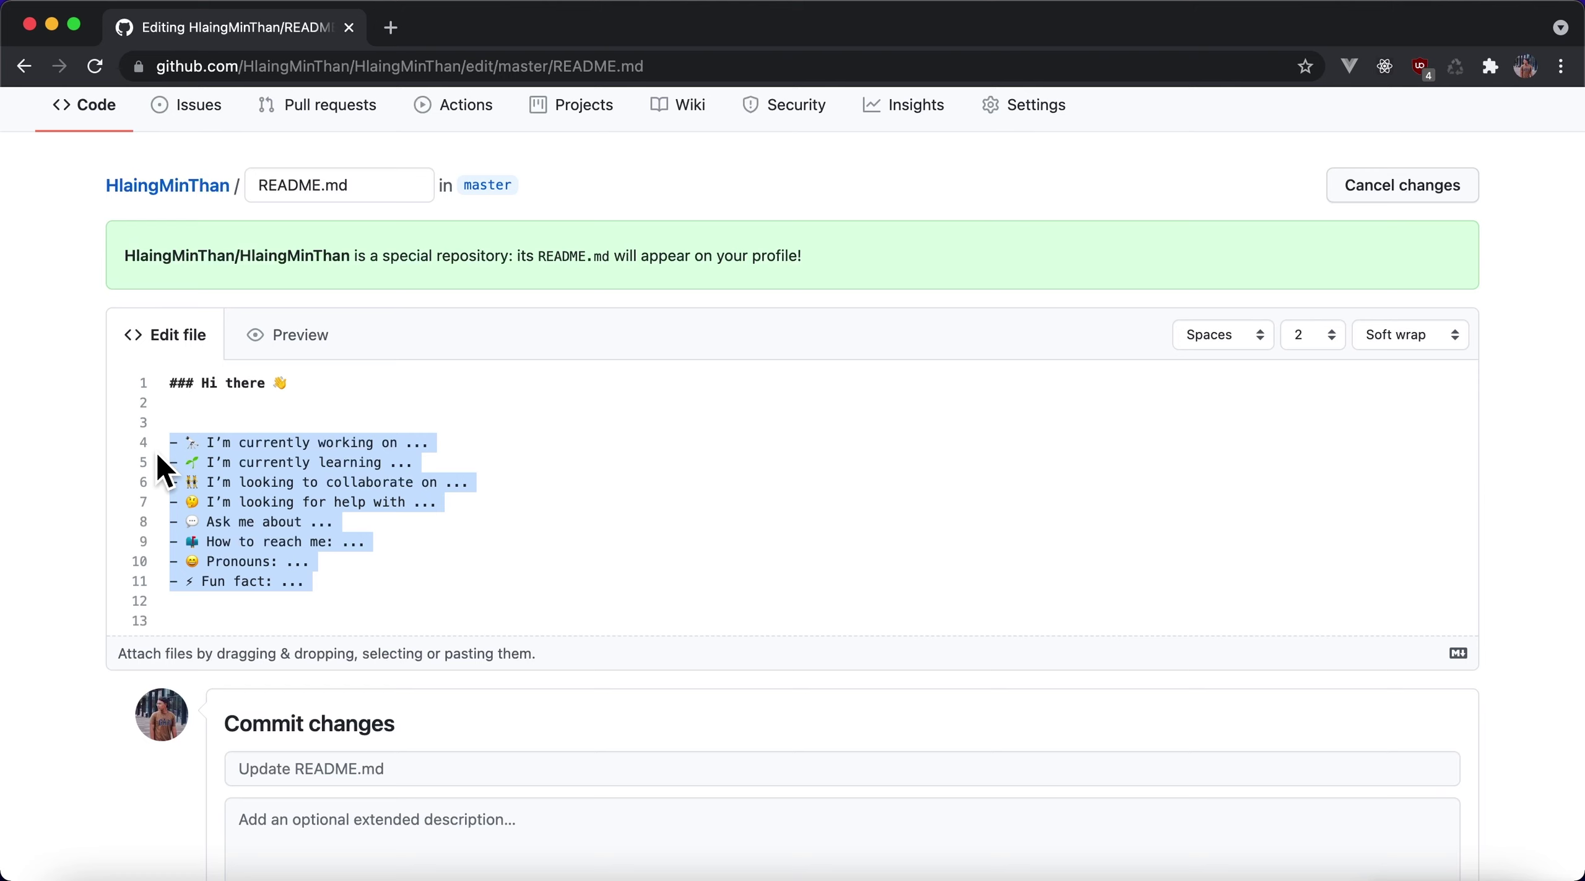
{"action": "left_click", "coordinate": [447, 465]}
{"action": "left_click", "coordinate": [400, 443], "text": "shift"}
{"action": "left_click", "coordinate": [772, 466]}
{"action": "left_click", "coordinate": [672, 453]}
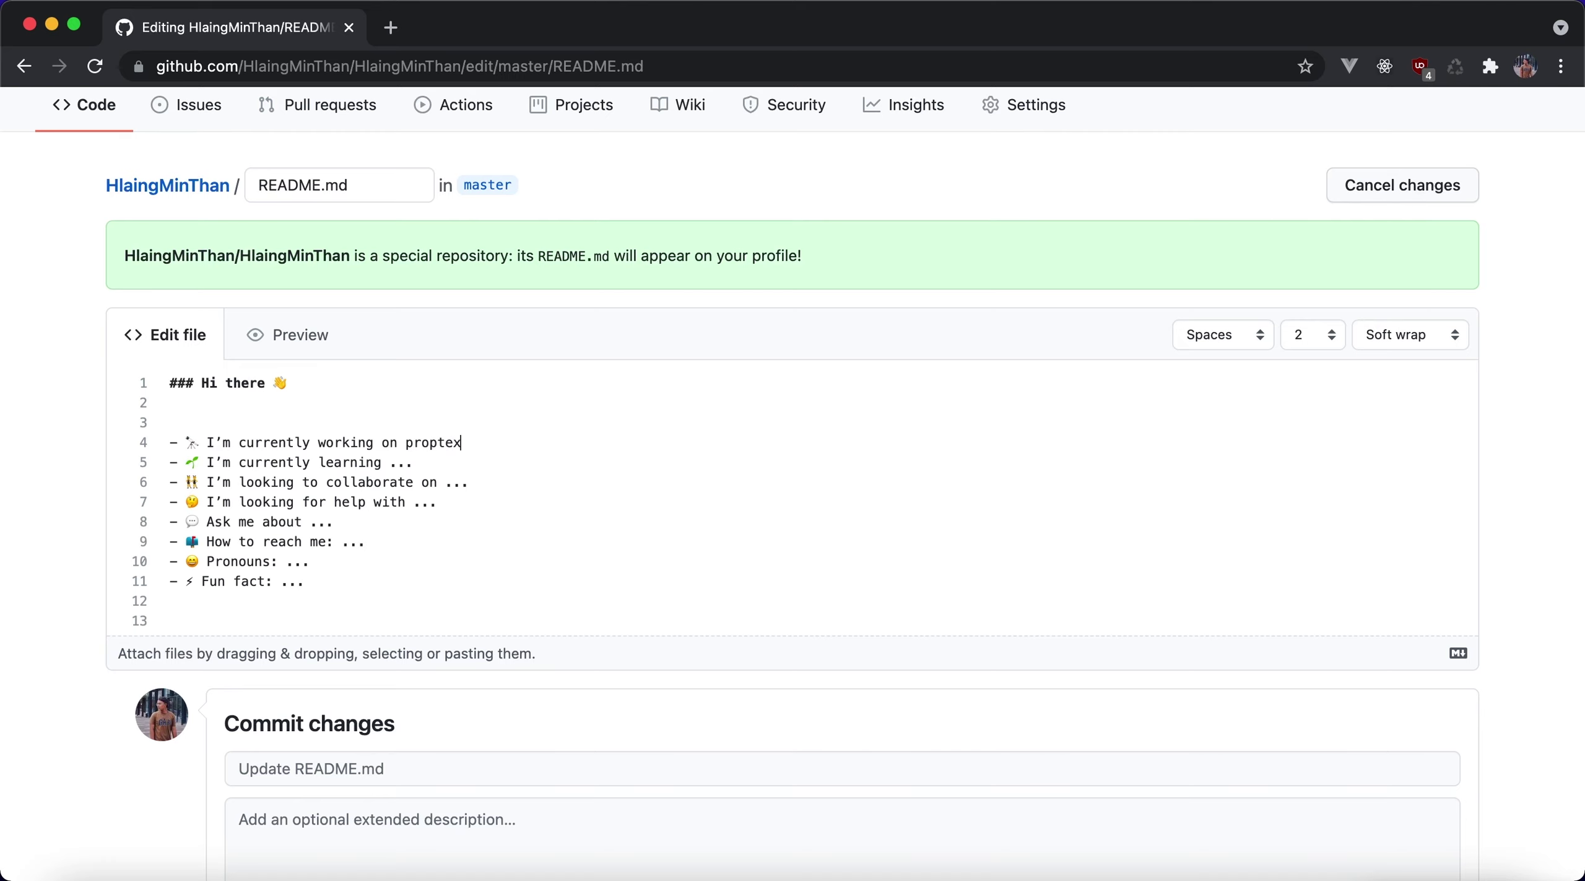
{"action": "scroll", "coordinate": [649, 467], "scroll_direction": "down", "scroll_amount": 5}
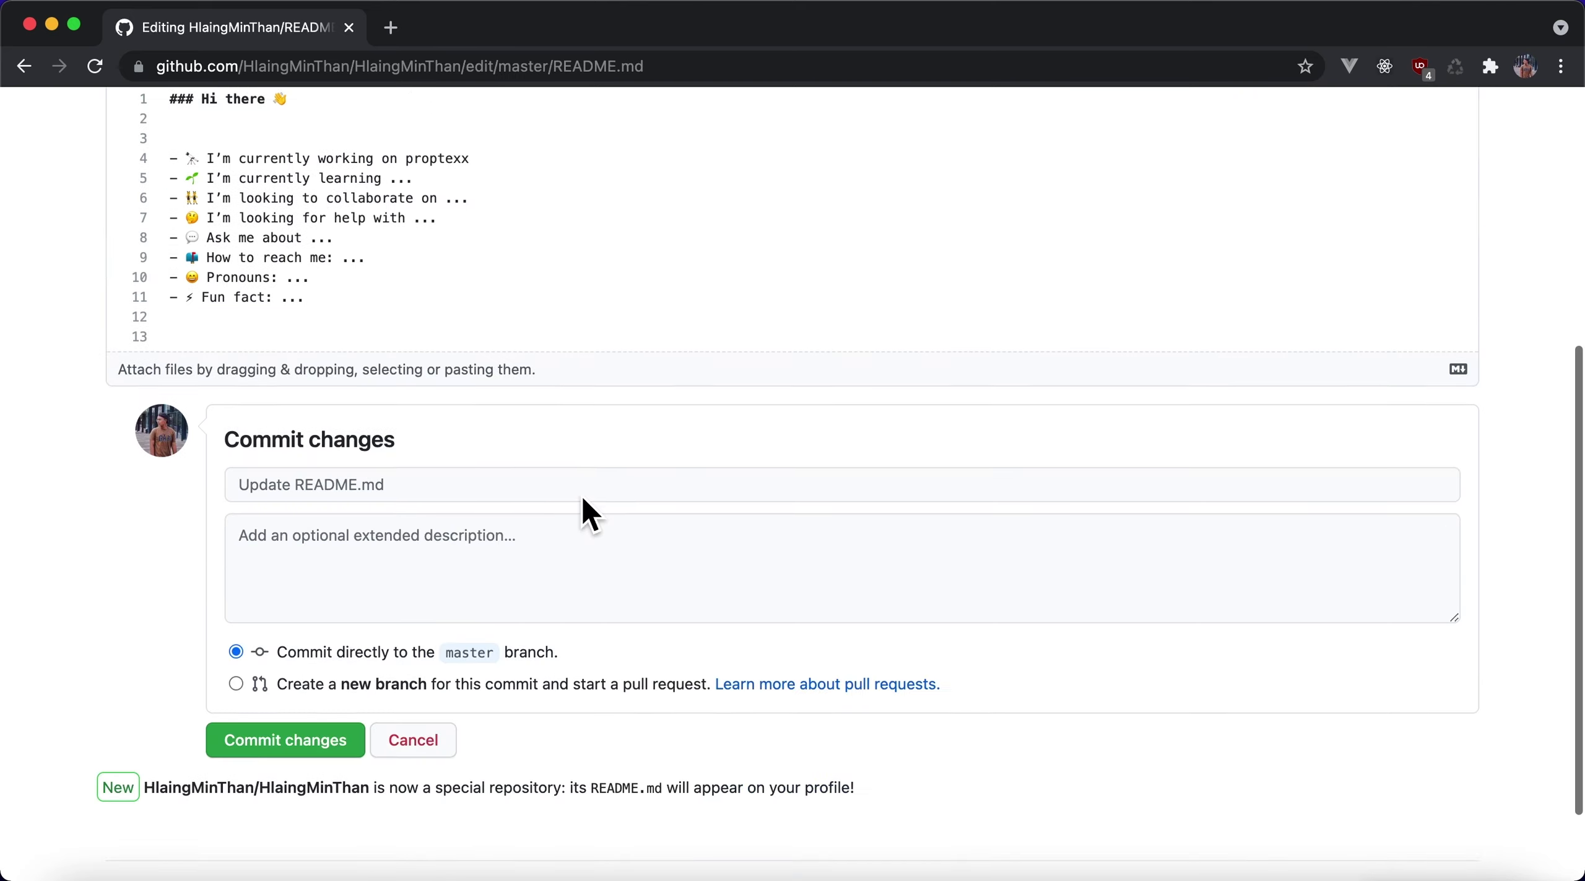
{"action": "left_click", "coordinate": [343, 734]}
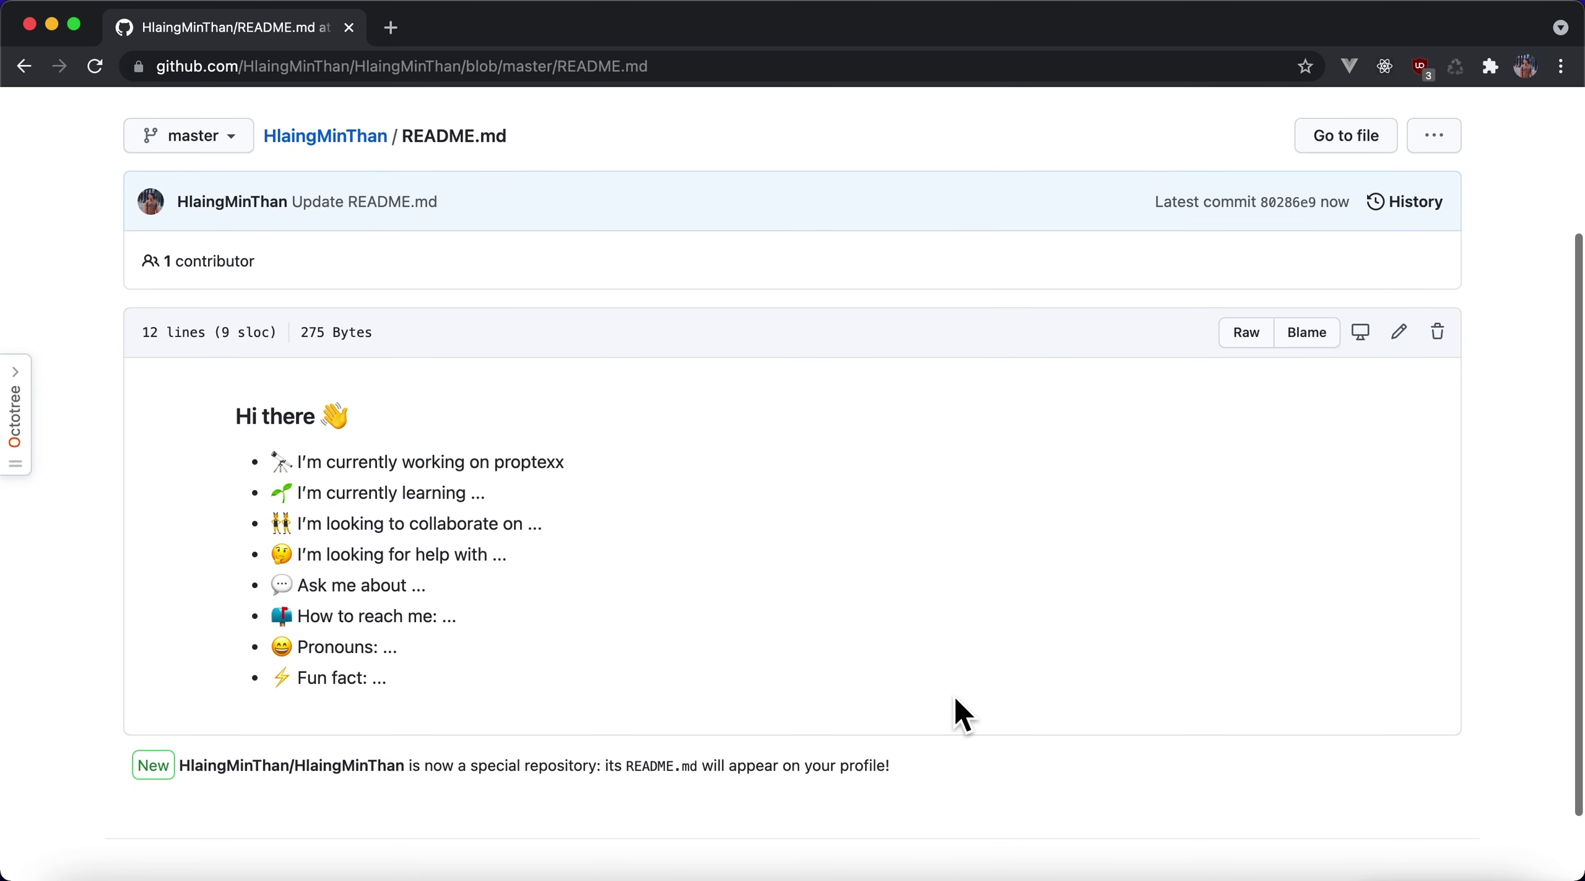
Review the rendered README.md, and open the owner's profile page to check how the README appears there
{"action": "key", "text": "super+shift+4"}
{"action": "left_click_drag", "start_coordinate": [191, 373], "coordinate": [813, 718]}
{"action": "scroll", "coordinate": [421, 485], "scroll_direction": "up", "scroll_amount": 1}
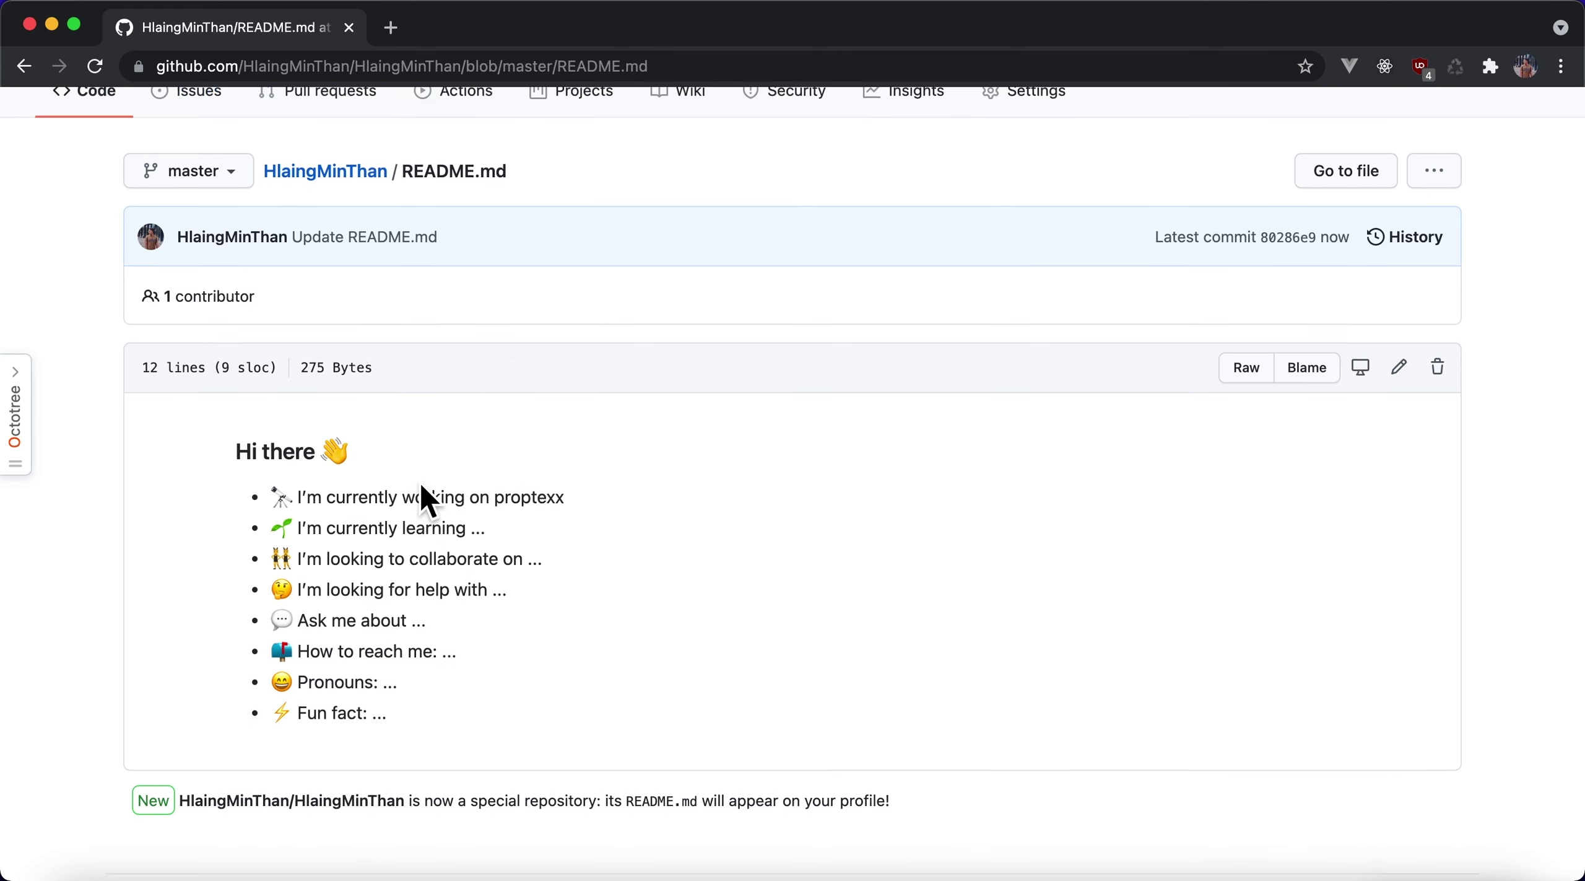
{"action": "scroll", "coordinate": [396, 433], "scroll_direction": "up", "scroll_amount": 3}
{"action": "left_click", "coordinate": [141, 192]}
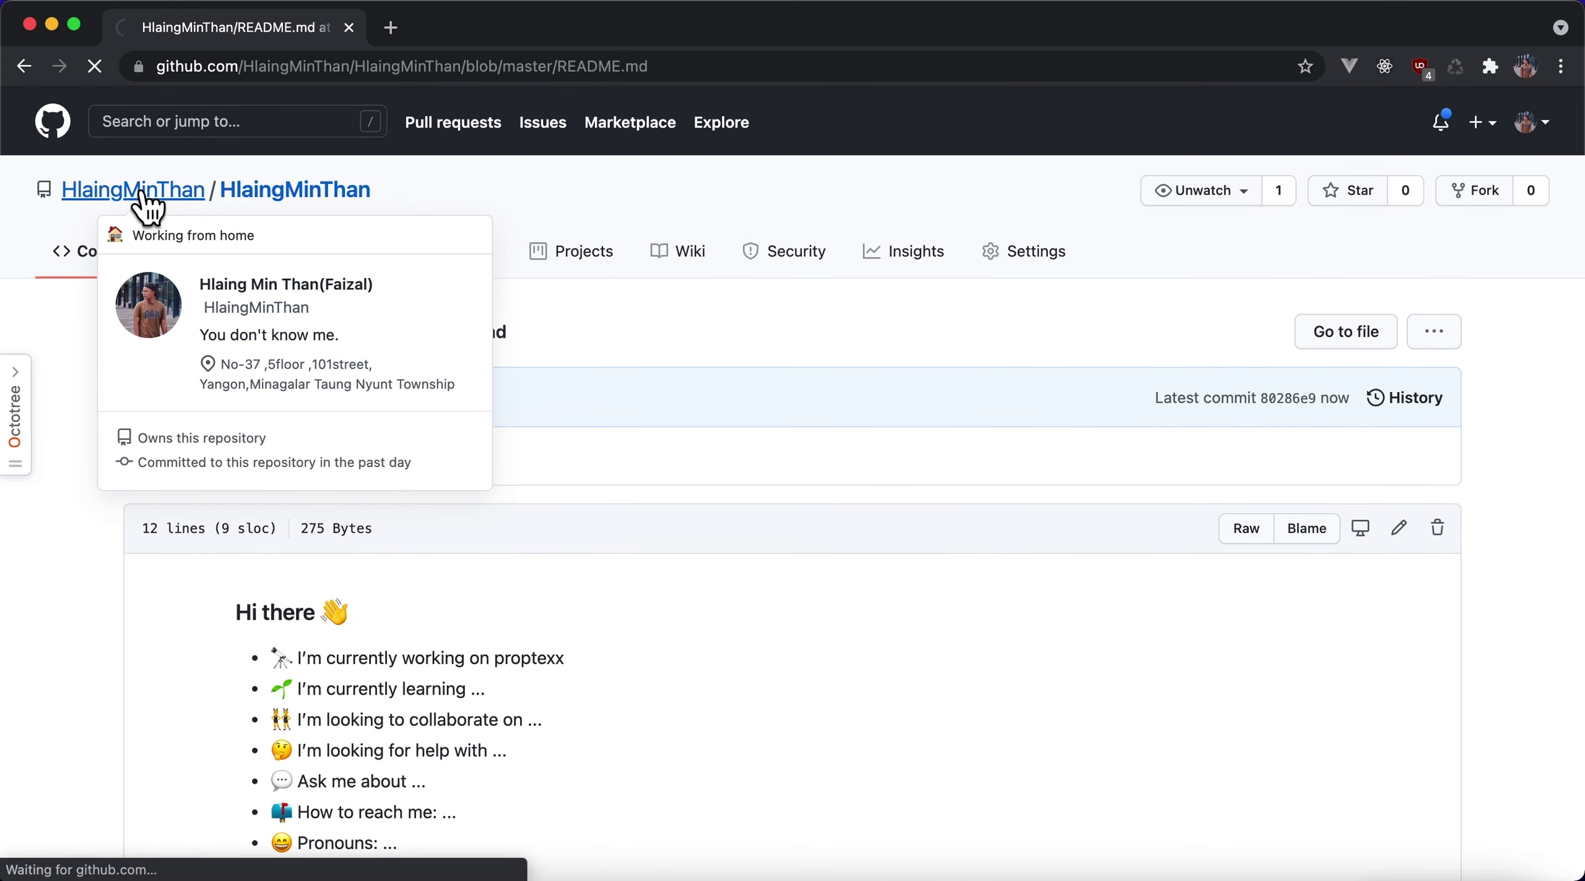
{"action": "key", "text": "super+shift+4"}
{"action": "left_click_drag", "start_coordinate": [477, 263], "coordinate": [1548, 657]}
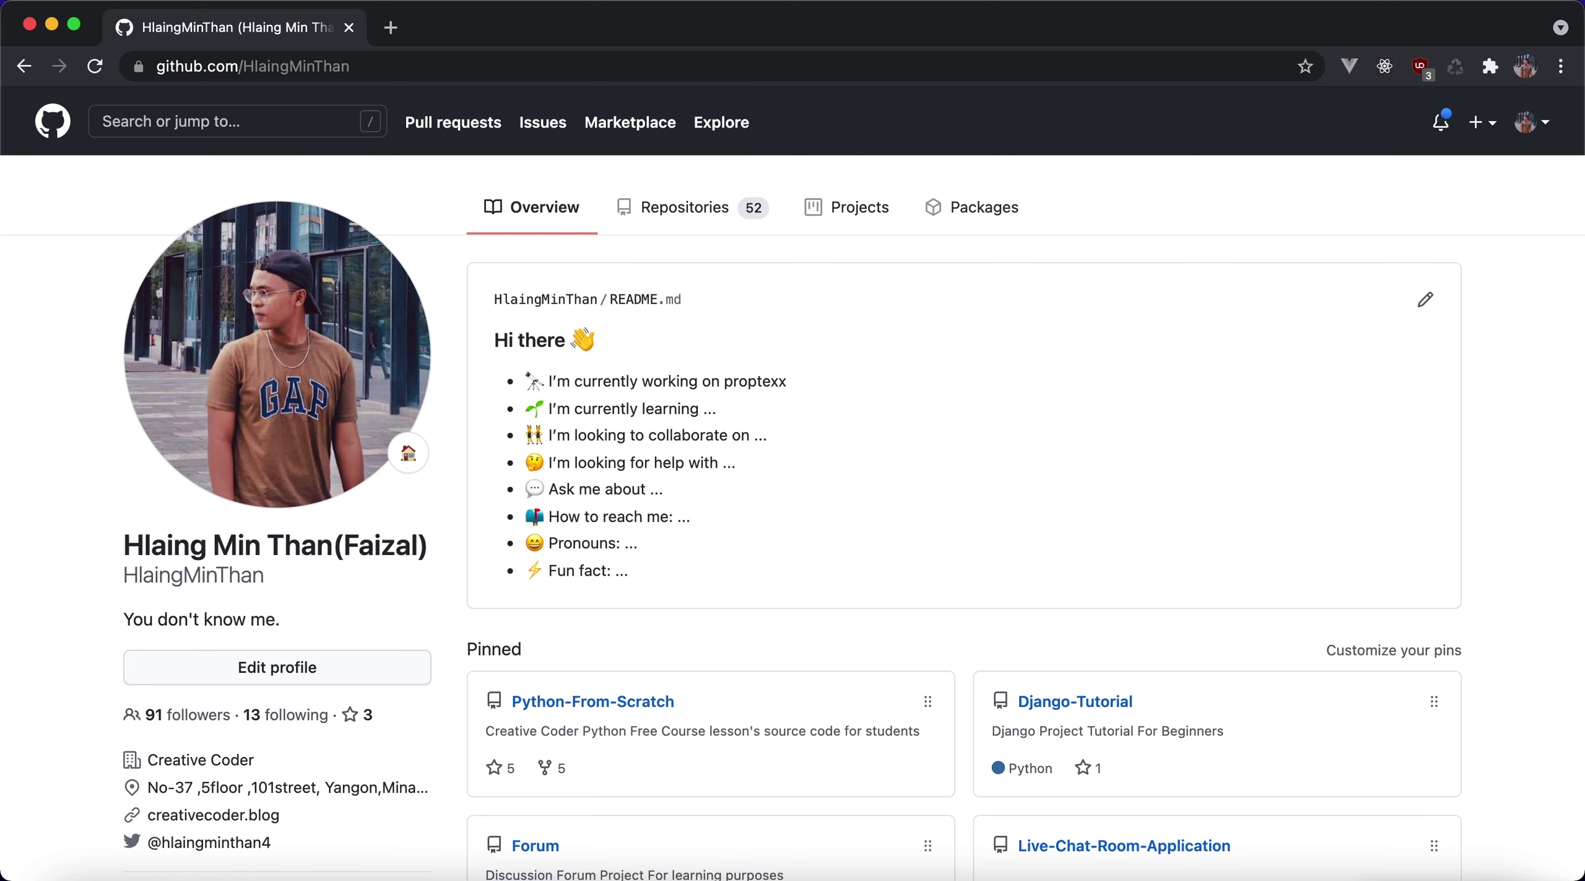
Search the web in a new tab for "github readme profile generator" and open the GitHub Profile README Generator site
{"action": "key", "text": "super+t"}
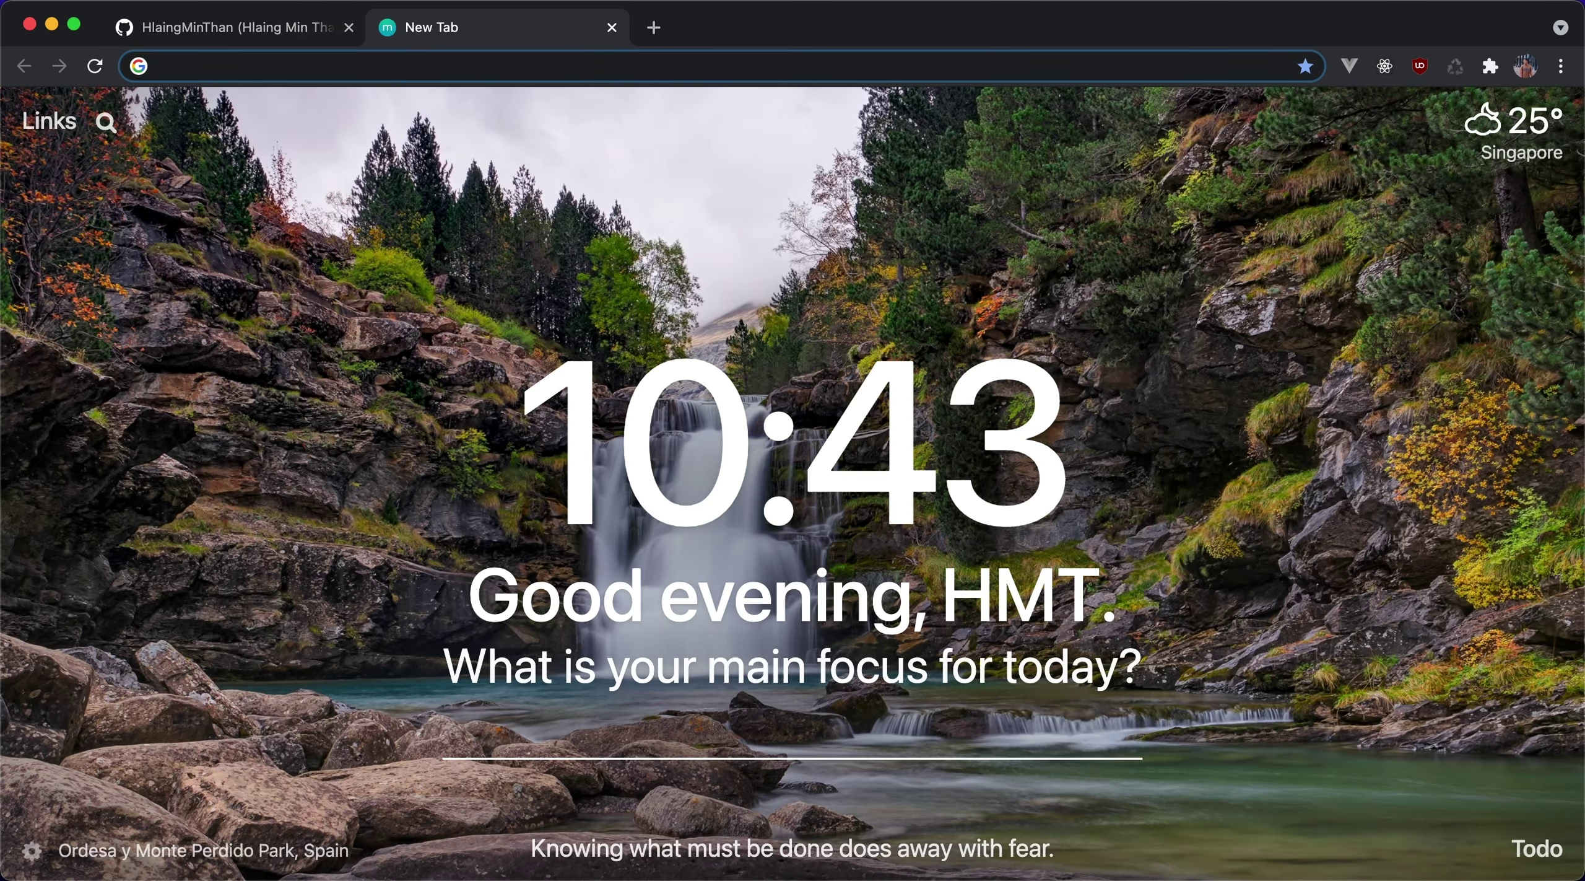
{"action": "type", "text": "github read"}
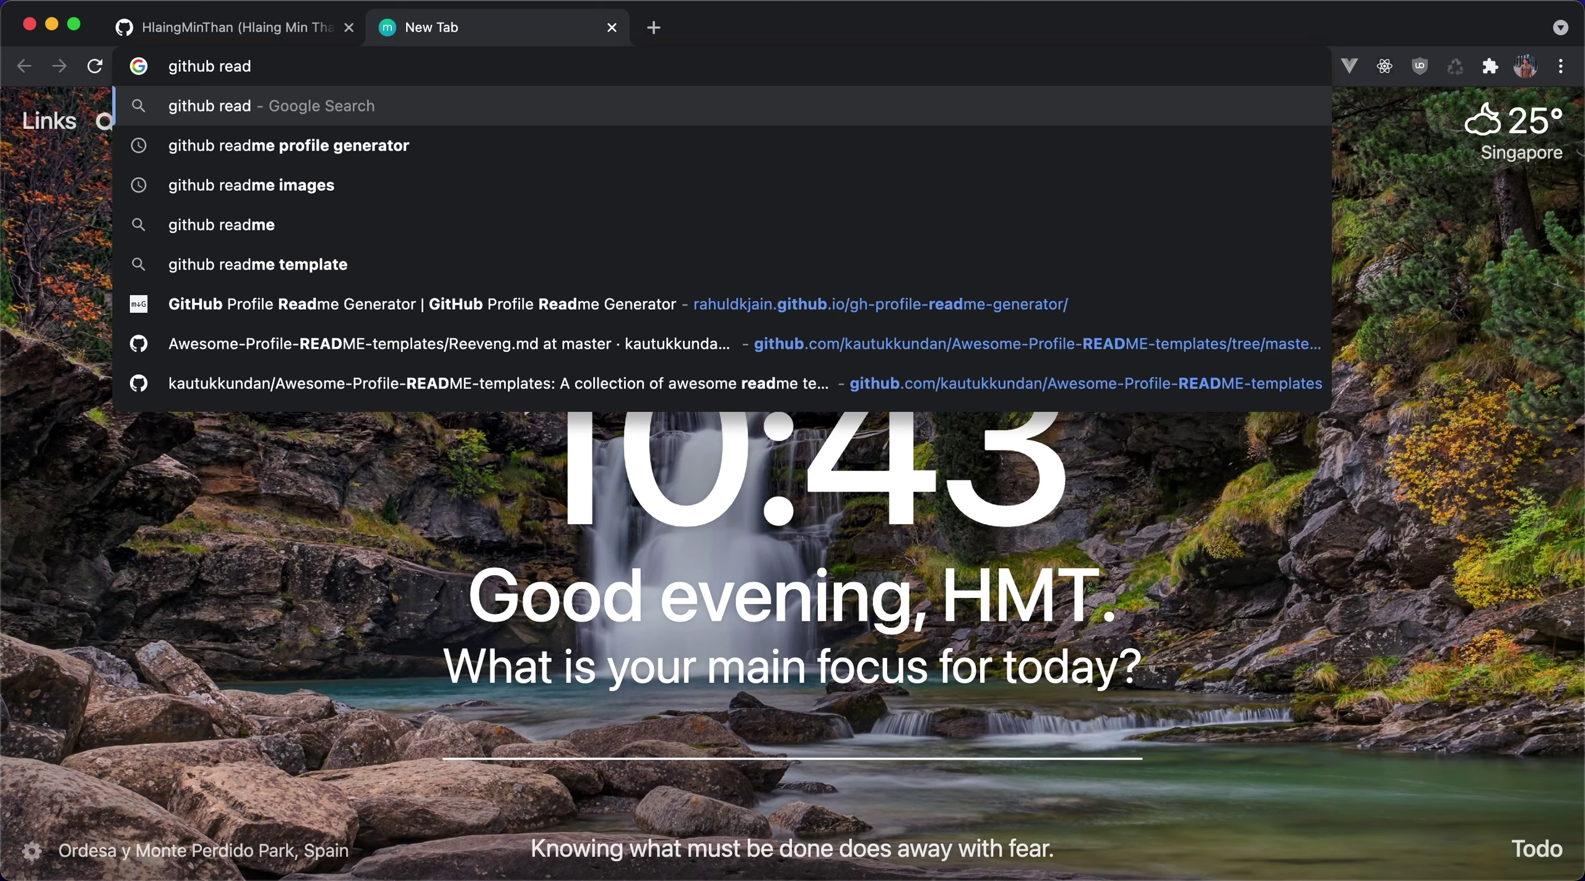
{"action": "key", "text": "Down"}
{"action": "key", "text": "Return"}
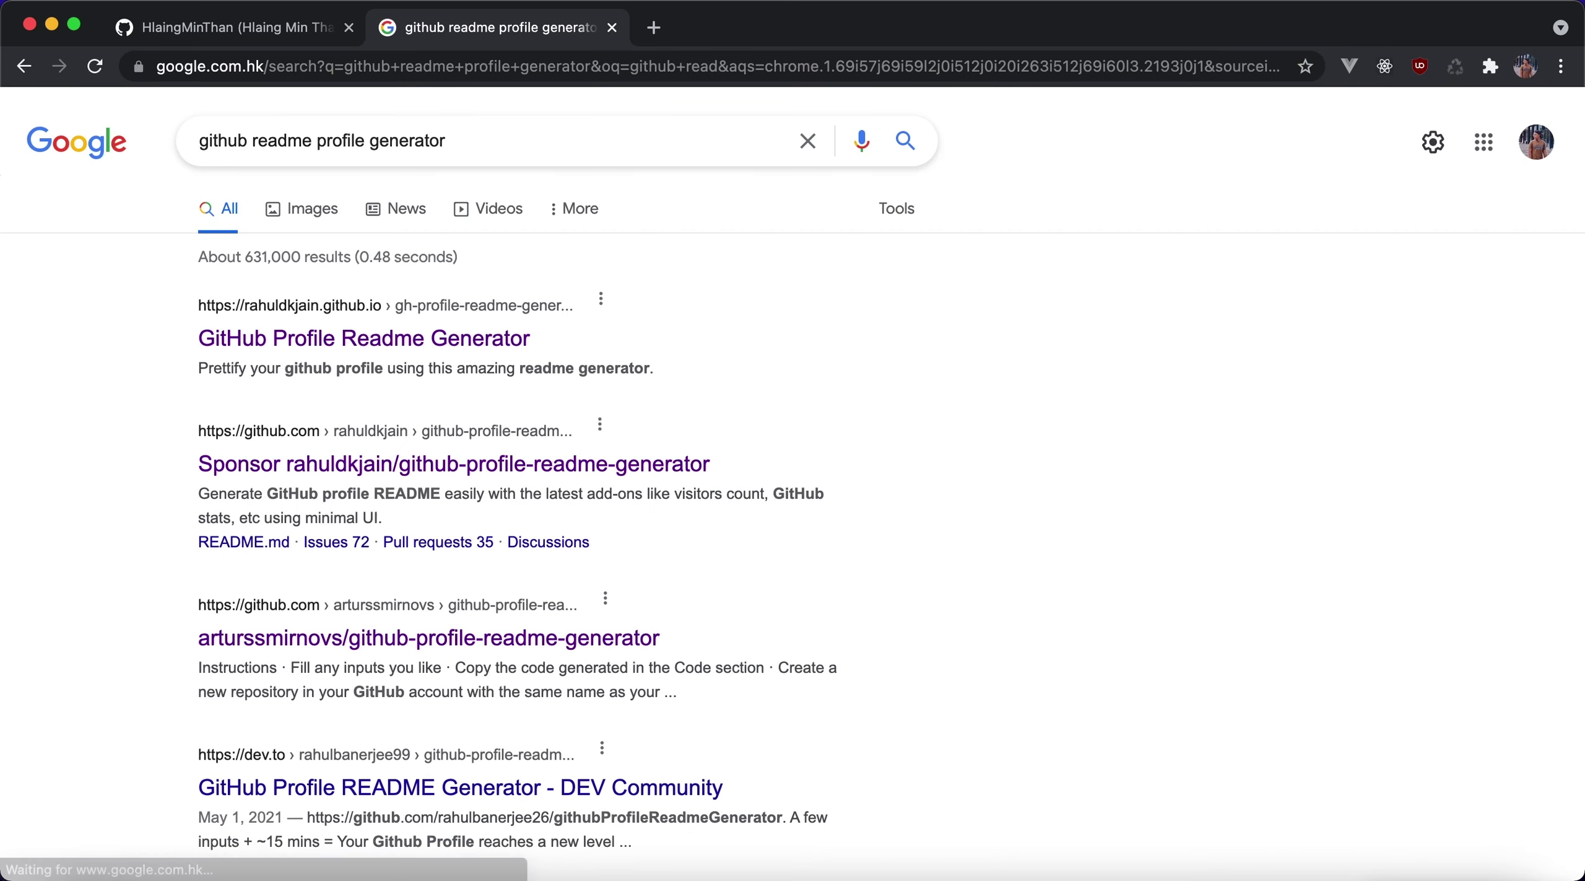
{"action": "left_click", "coordinate": [255, 334]}
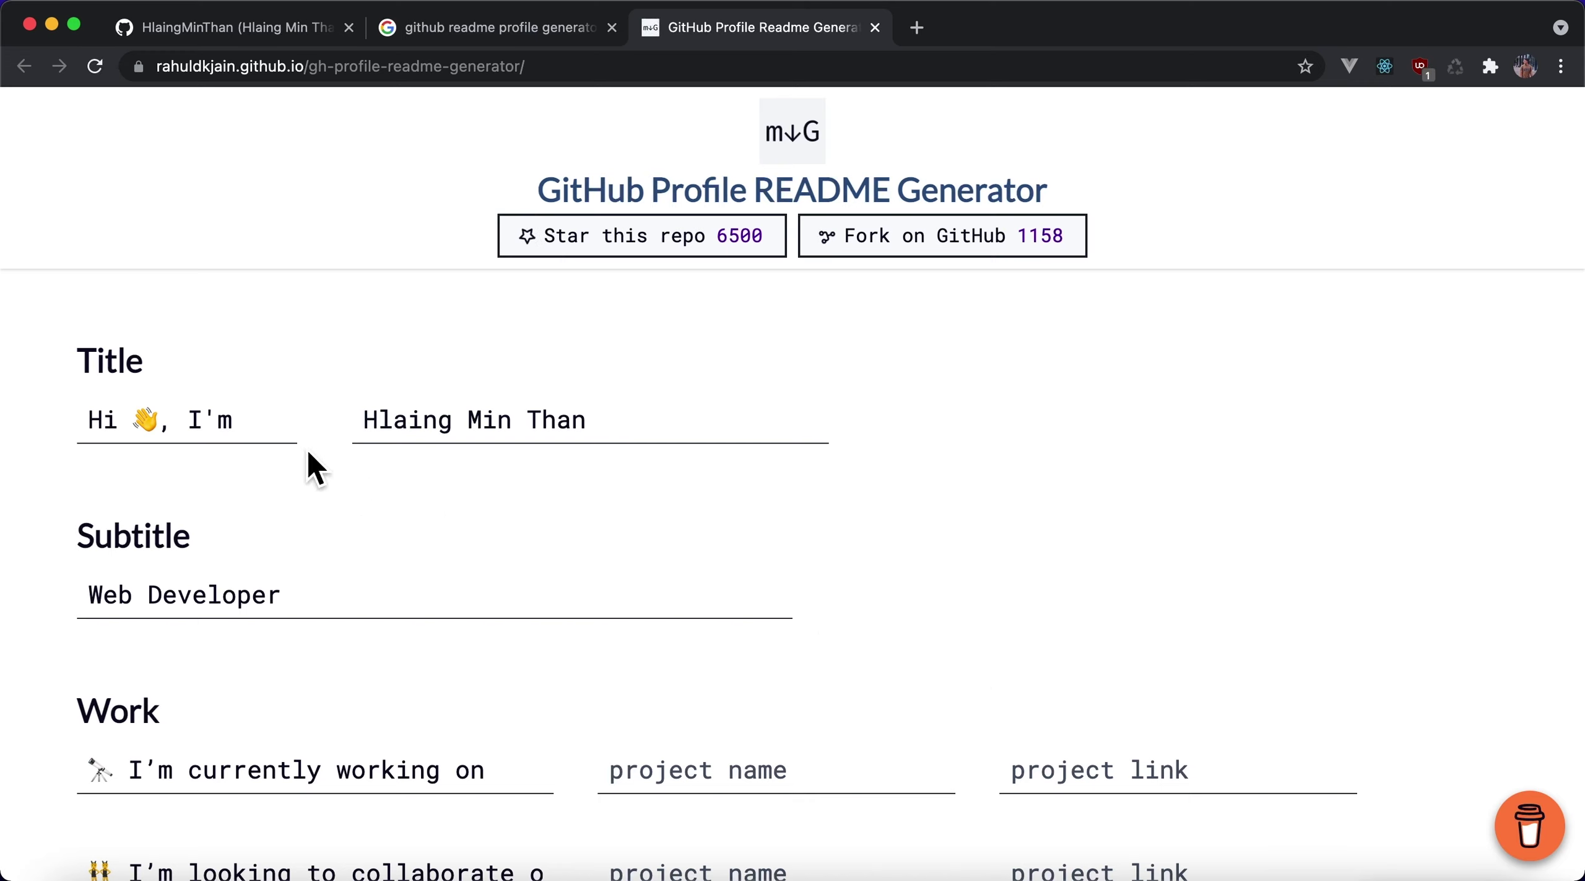
Review the generator's Title, Subtitle and Work fields, continuing down to the Skills section
{"action": "left_click_drag", "start_coordinate": [364, 422], "coordinate": [641, 427]}
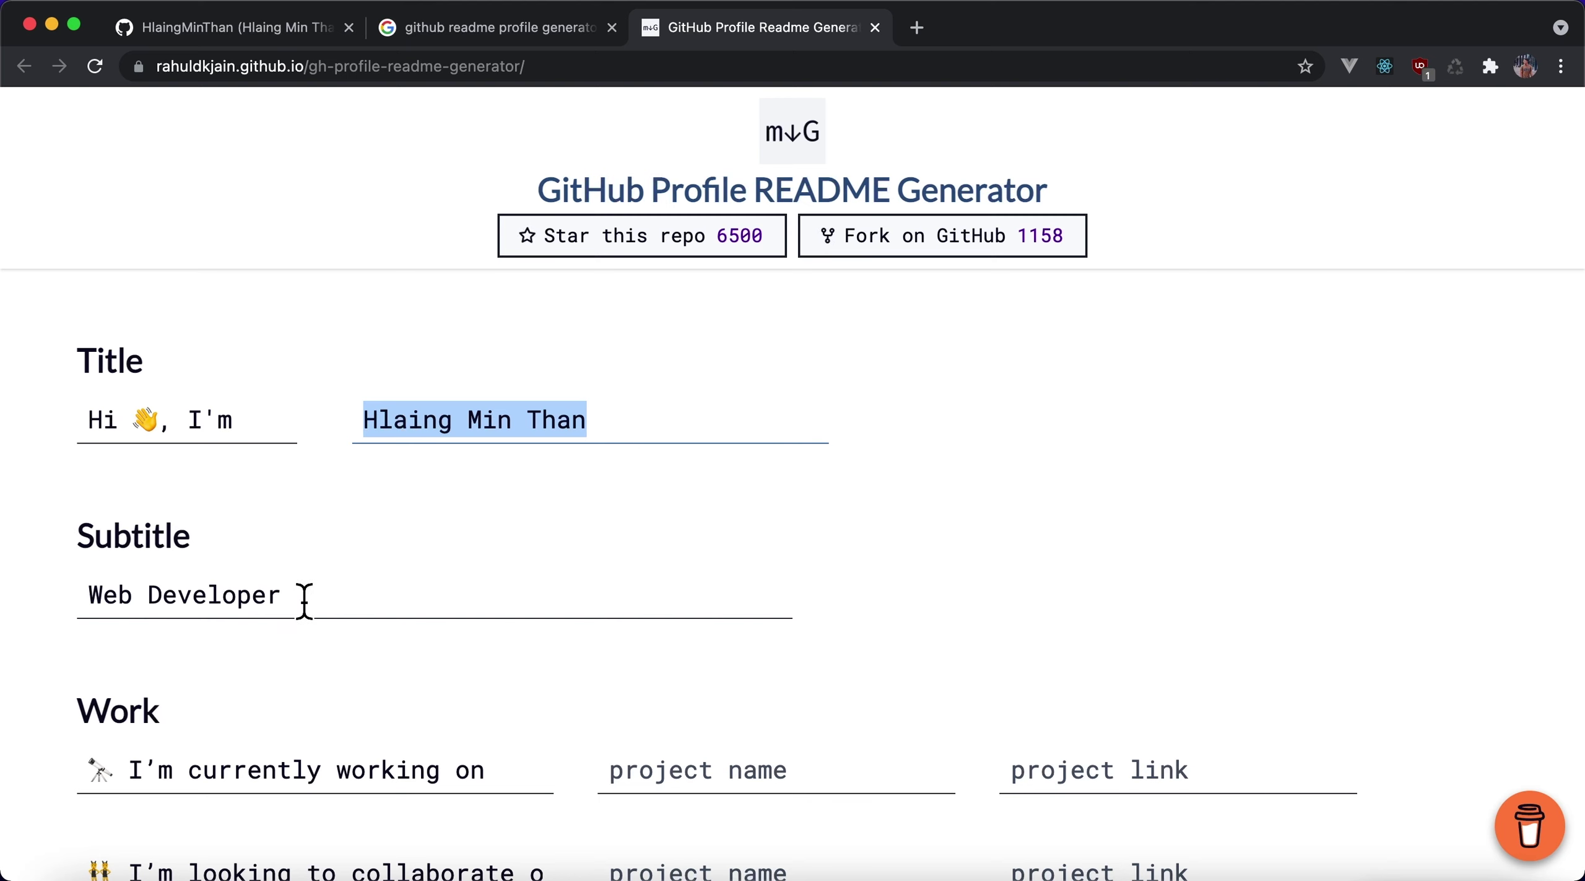
{"action": "left_click_drag", "start_coordinate": [303, 600], "coordinate": [14, 601]}
{"action": "scroll", "coordinate": [587, 538], "scroll_direction": "down", "scroll_amount": 7}
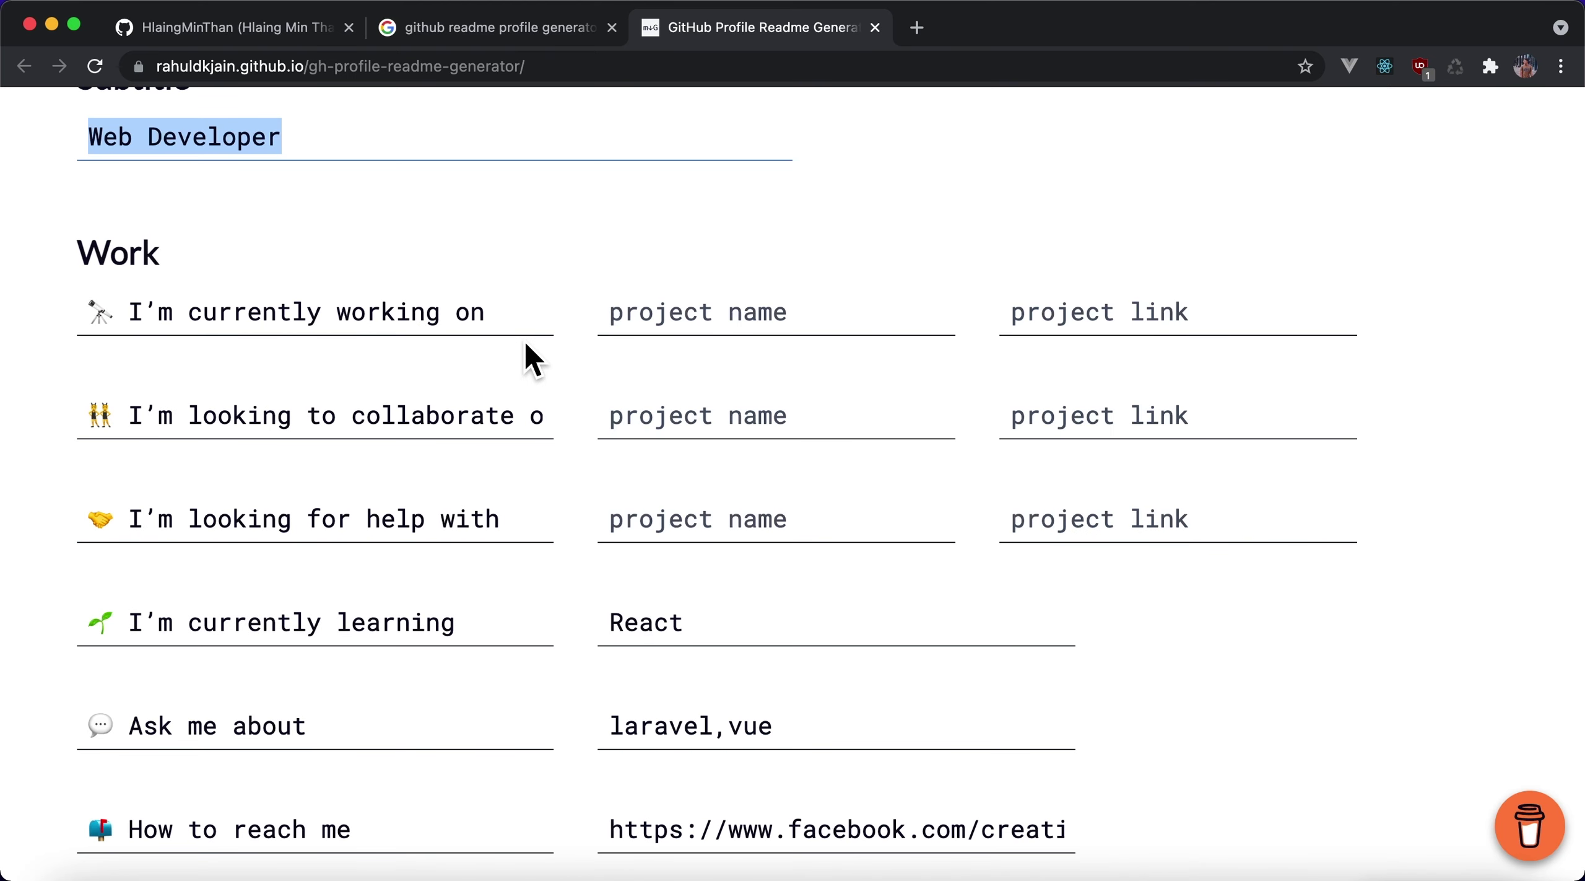
{"action": "left_click_drag", "start_coordinate": [523, 322], "coordinate": [43, 328]}
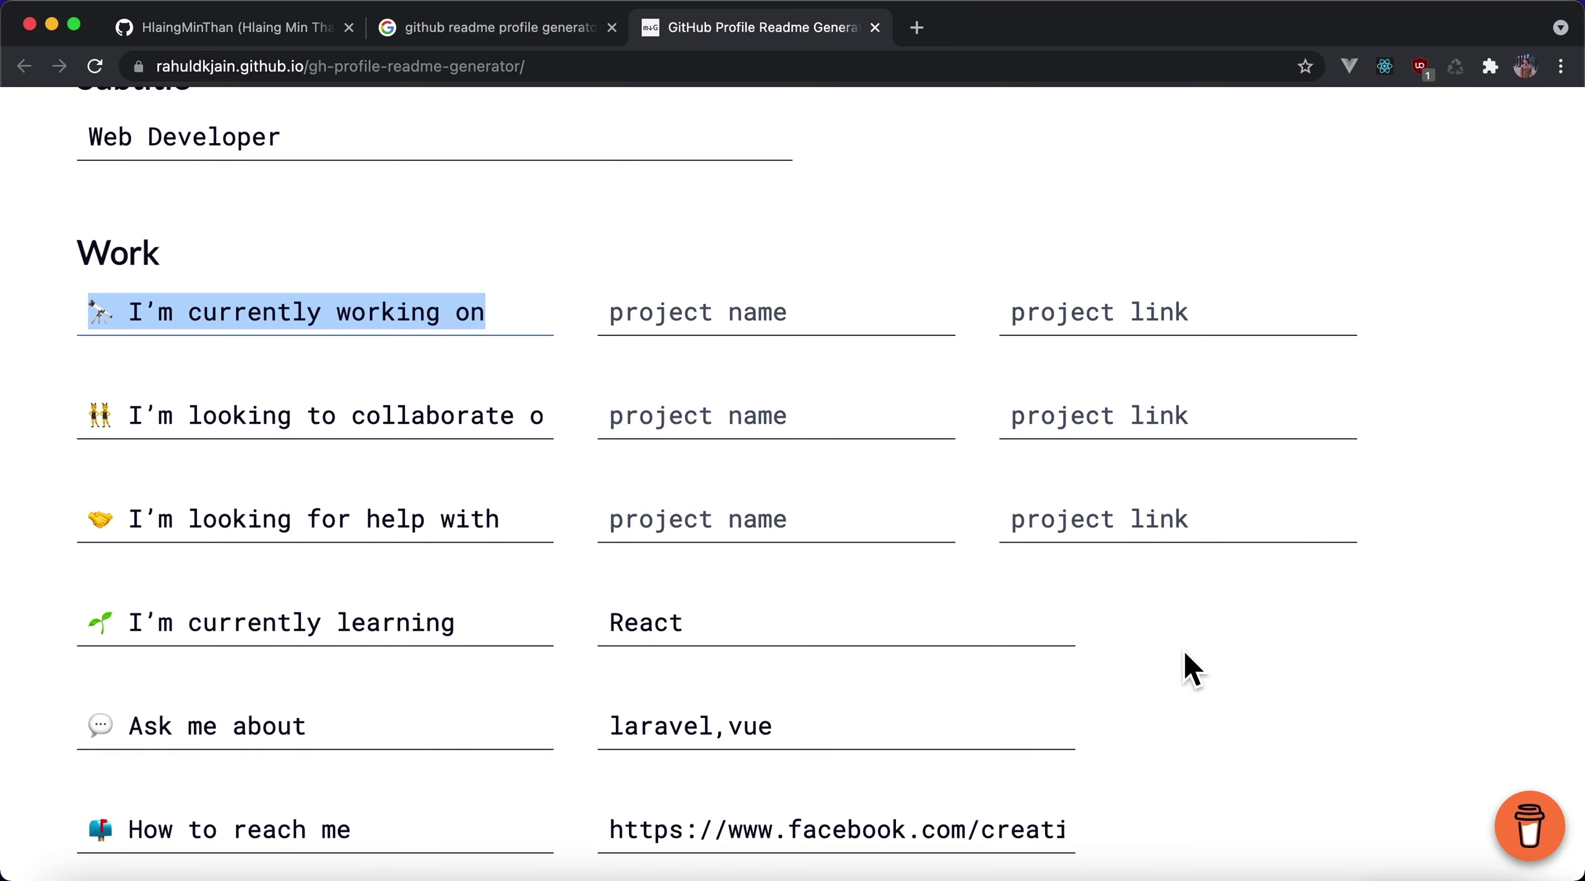
{"action": "scroll", "coordinate": [1183, 657], "scroll_direction": "down", "scroll_amount": 4}
{"action": "scroll", "coordinate": [1170, 674], "scroll_direction": "down", "scroll_amount": 6}
{"action": "scroll", "coordinate": [1156, 674], "scroll_direction": "down", "scroll_amount": 4}
{"action": "scroll", "coordinate": [1115, 681], "scroll_direction": "down", "scroll_amount": 5}
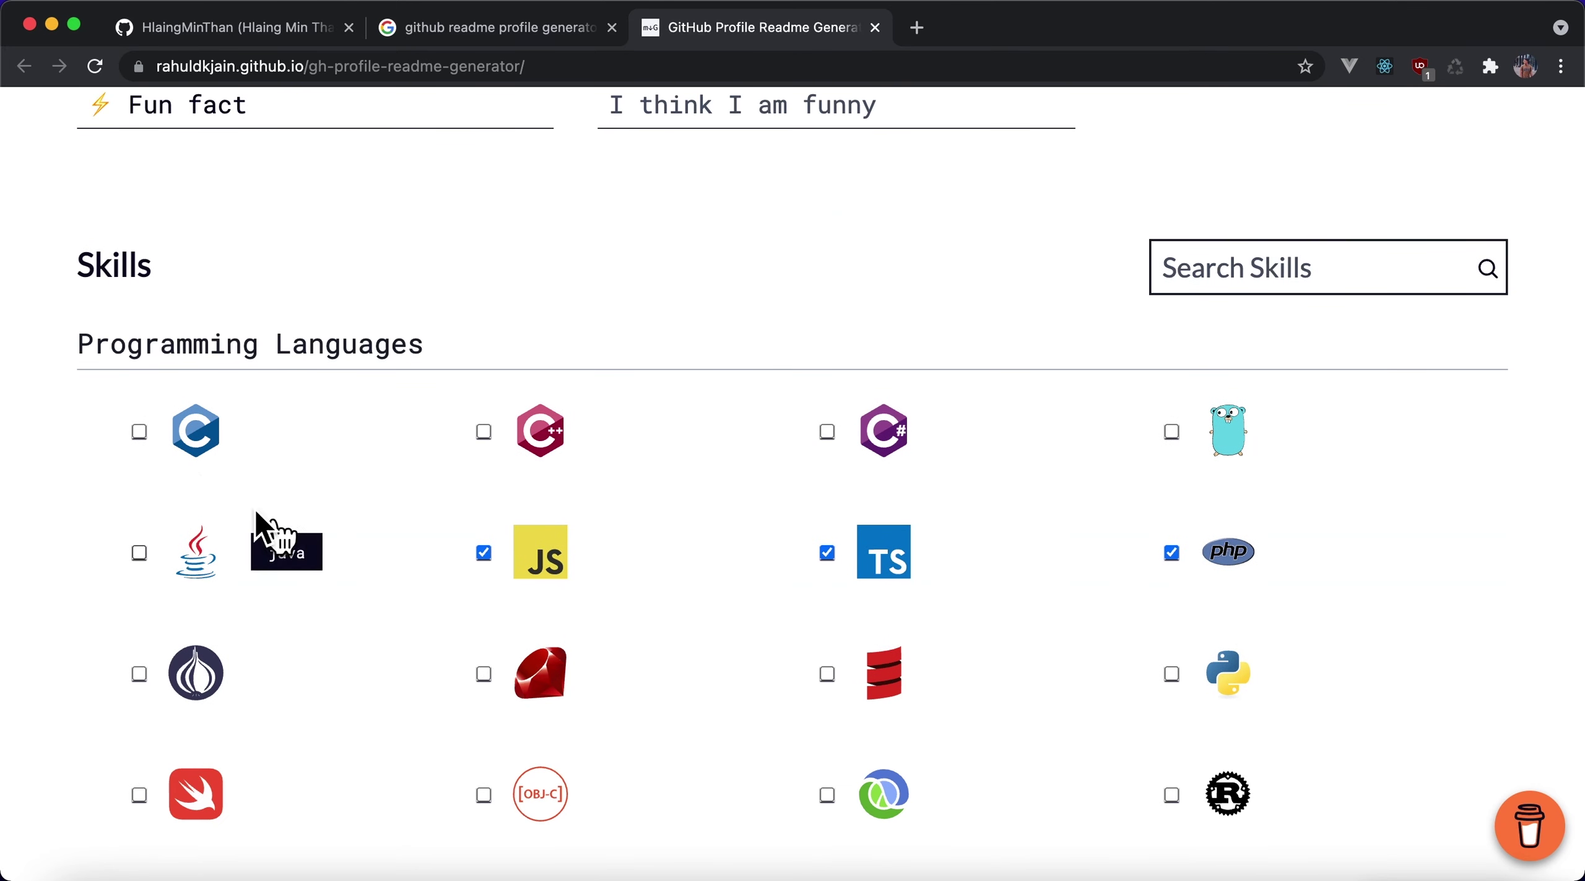
Filter the Skills list by "php", and clear the filter to show all skills again
{"action": "left_click_drag", "start_coordinate": [186, 272], "coordinate": [28, 273]}
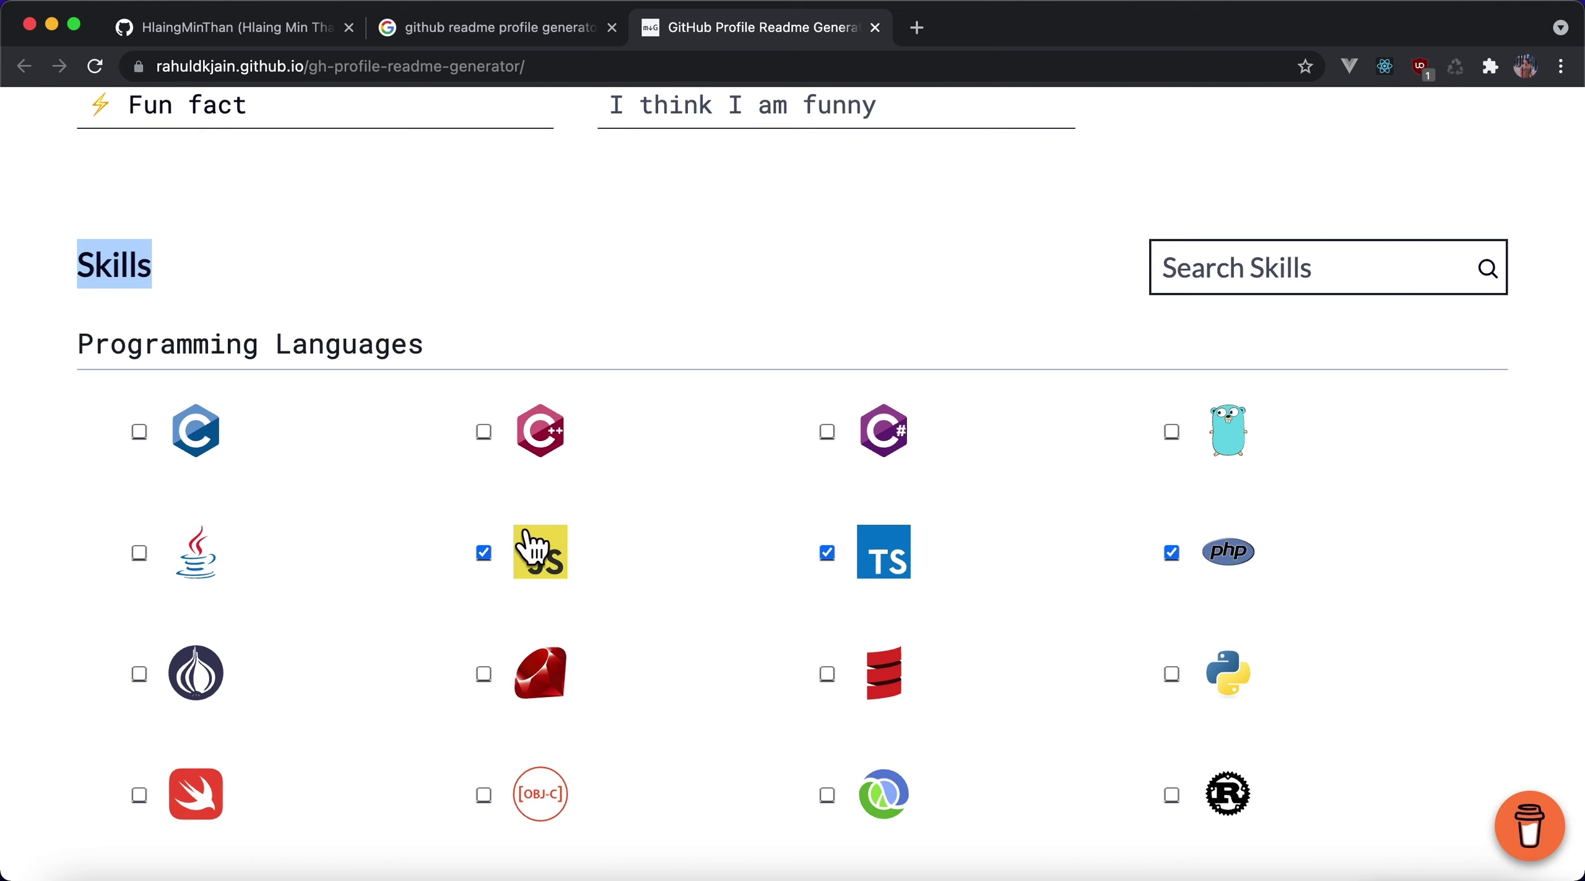
{"action": "scroll", "coordinate": [551, 567], "scroll_direction": "down", "scroll_amount": 2}
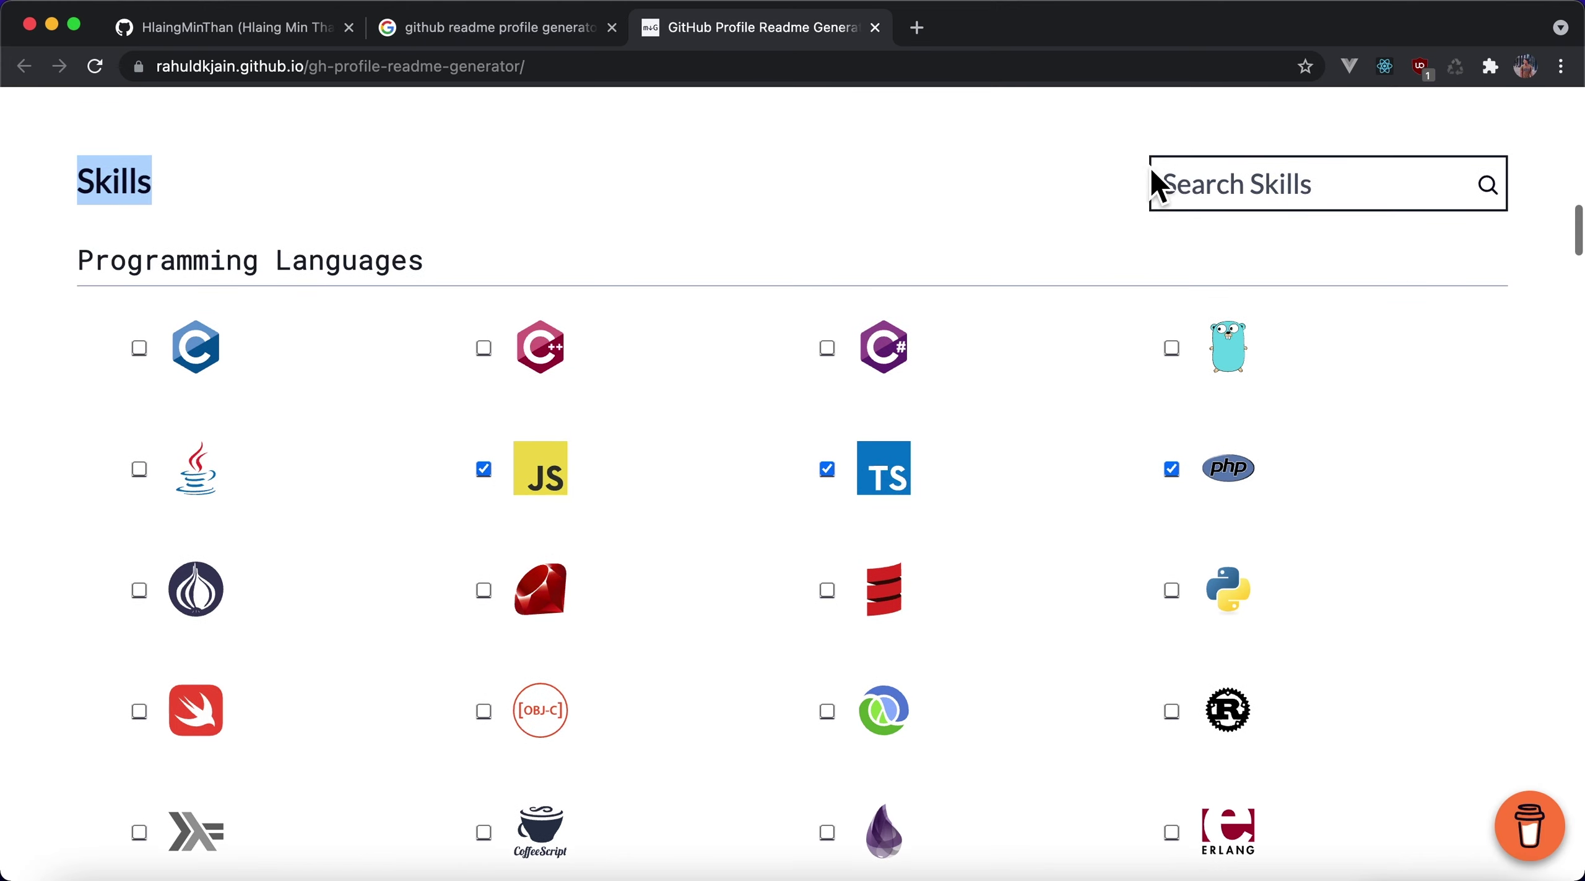
{"action": "left_click", "coordinate": [1305, 203]}
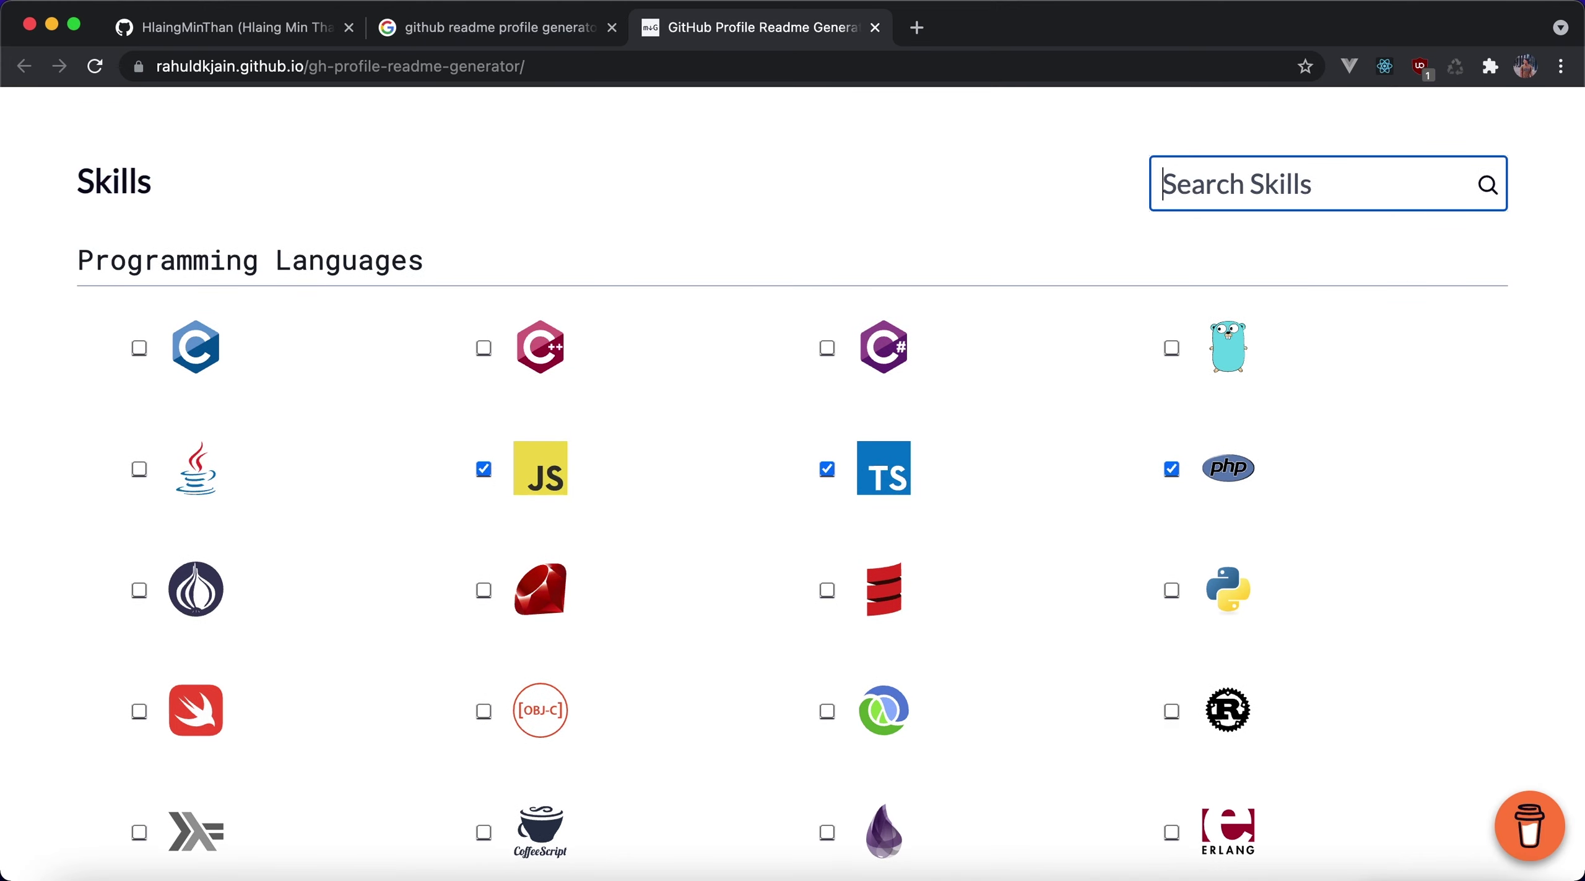
{"action": "type", "text": "php"}
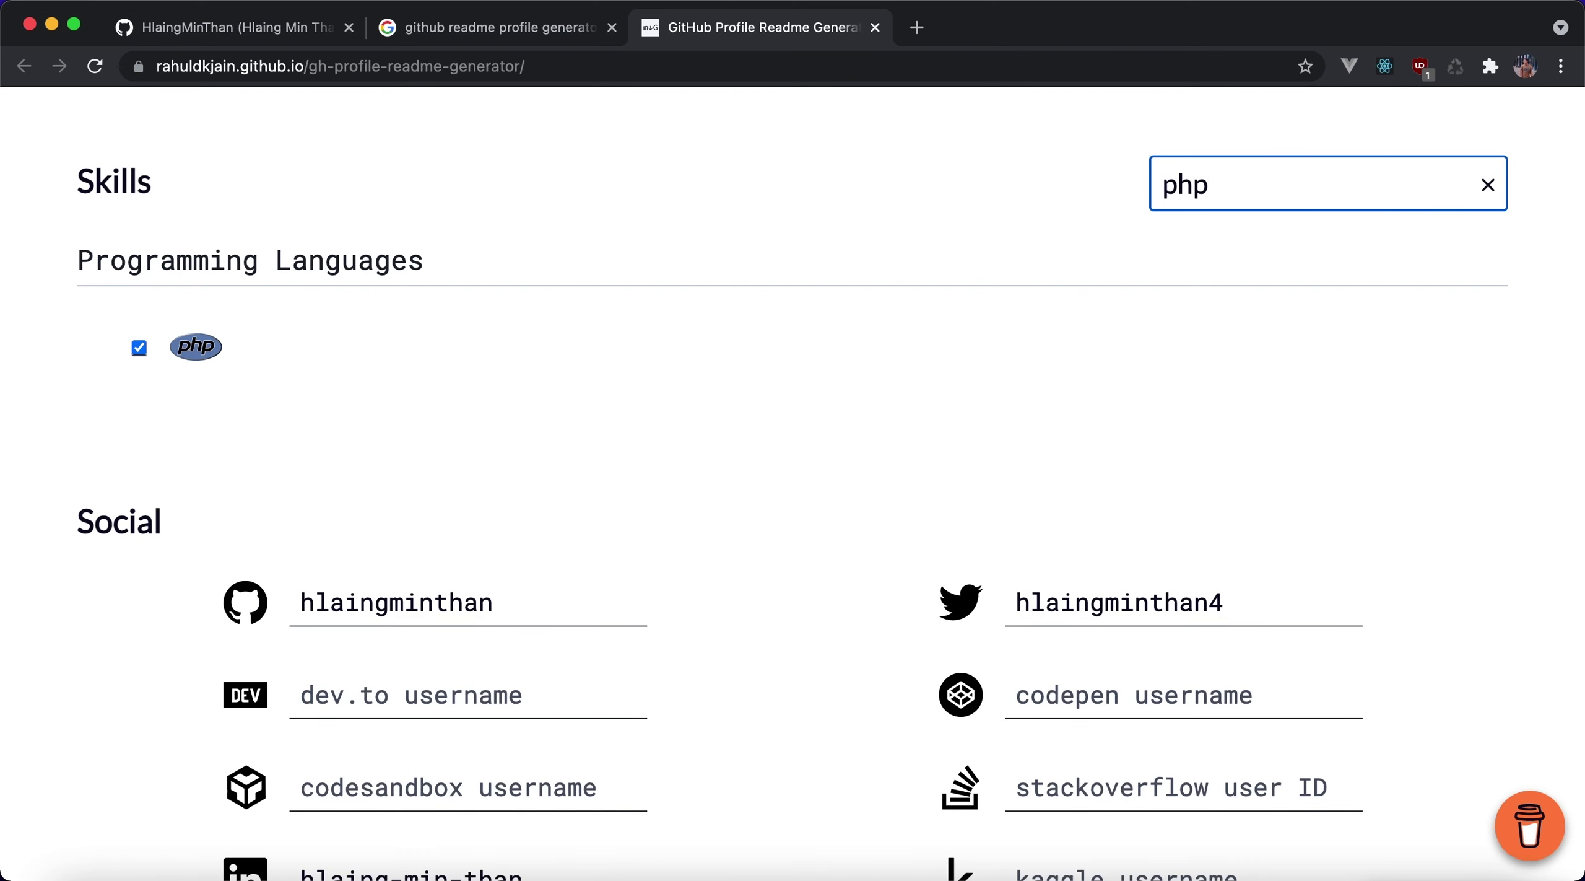
{"action": "key", "text": "super+a"}
{"action": "key", "text": "BackSpace"}
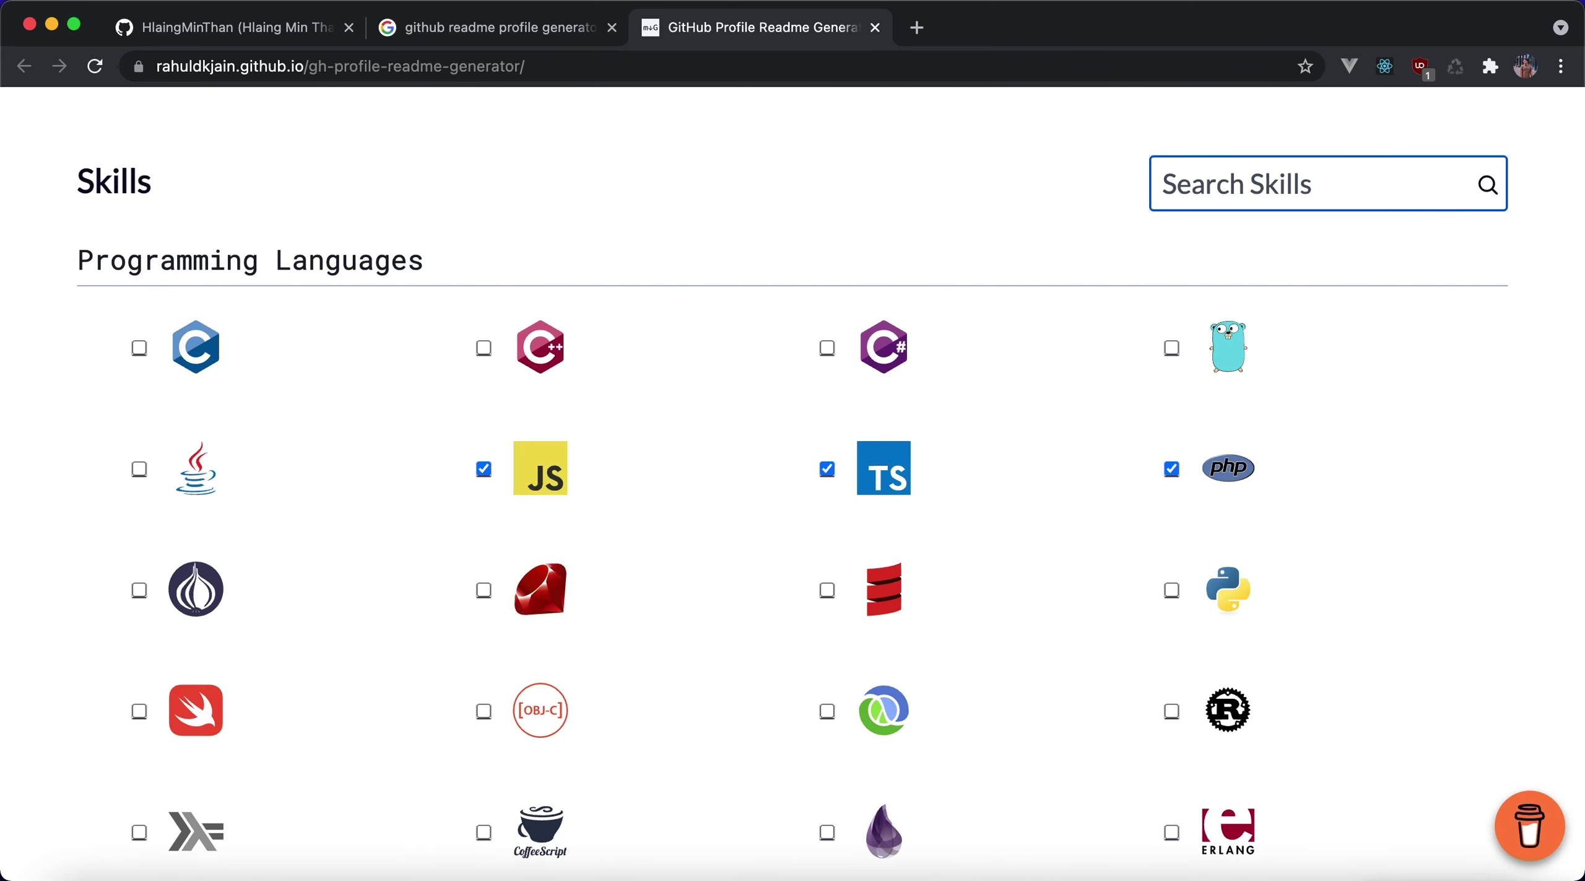
Look through the skill categories from Frontend Development to Other, and examine the GitHub username field under Social
{"action": "scroll", "coordinate": [310, 808], "scroll_direction": "down", "scroll_amount": 5}
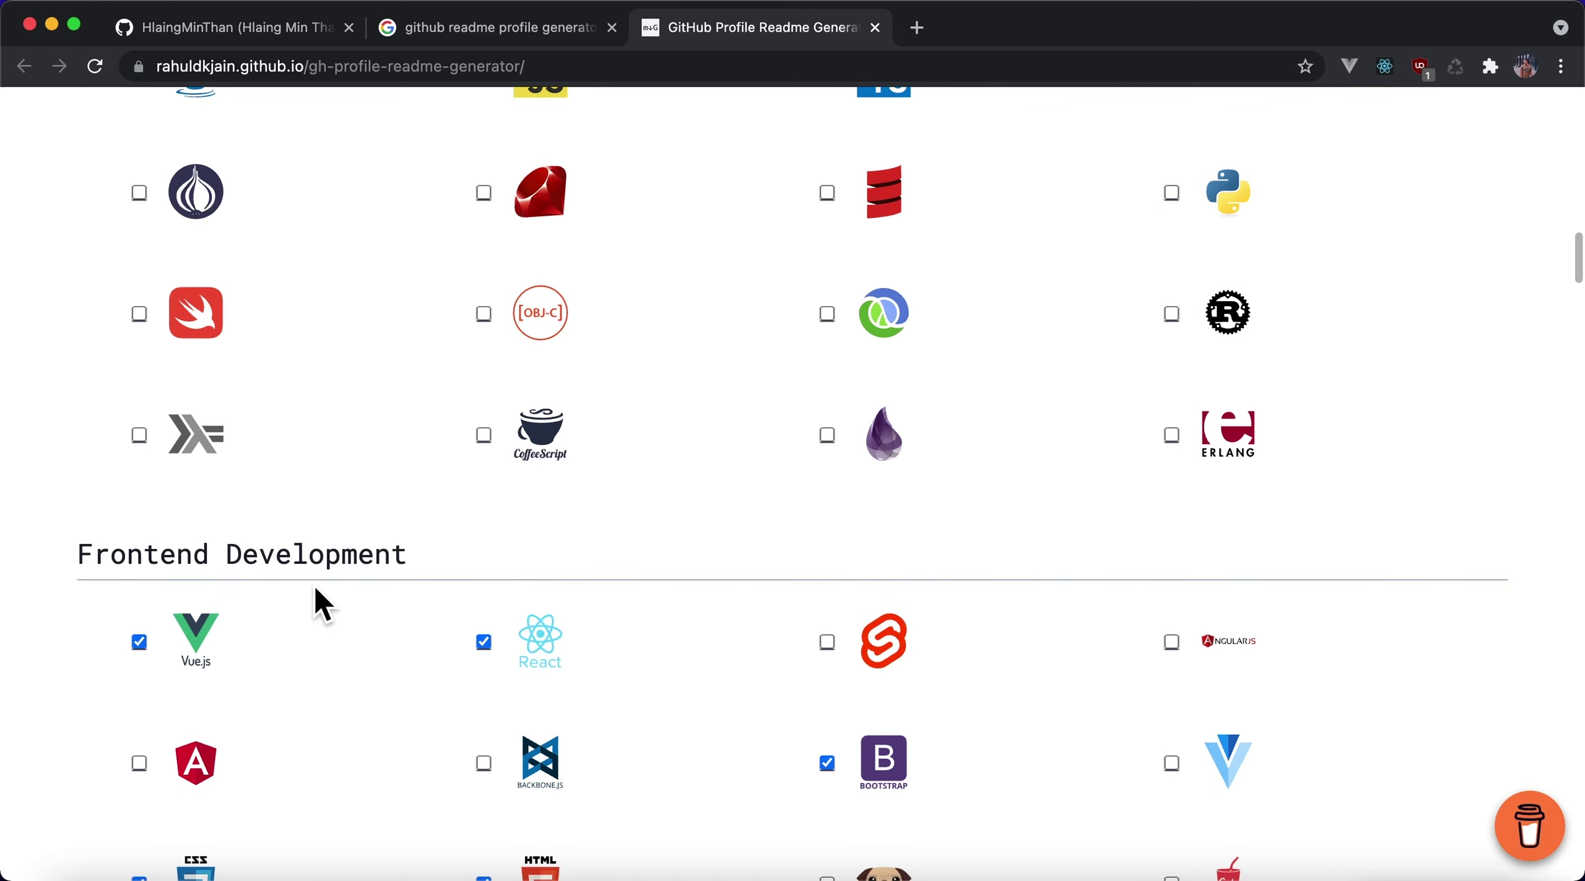
{"action": "scroll", "coordinate": [319, 724], "scroll_direction": "down", "scroll_amount": 10}
{"action": "scroll", "coordinate": [316, 741], "scroll_direction": "down", "scroll_amount": 7}
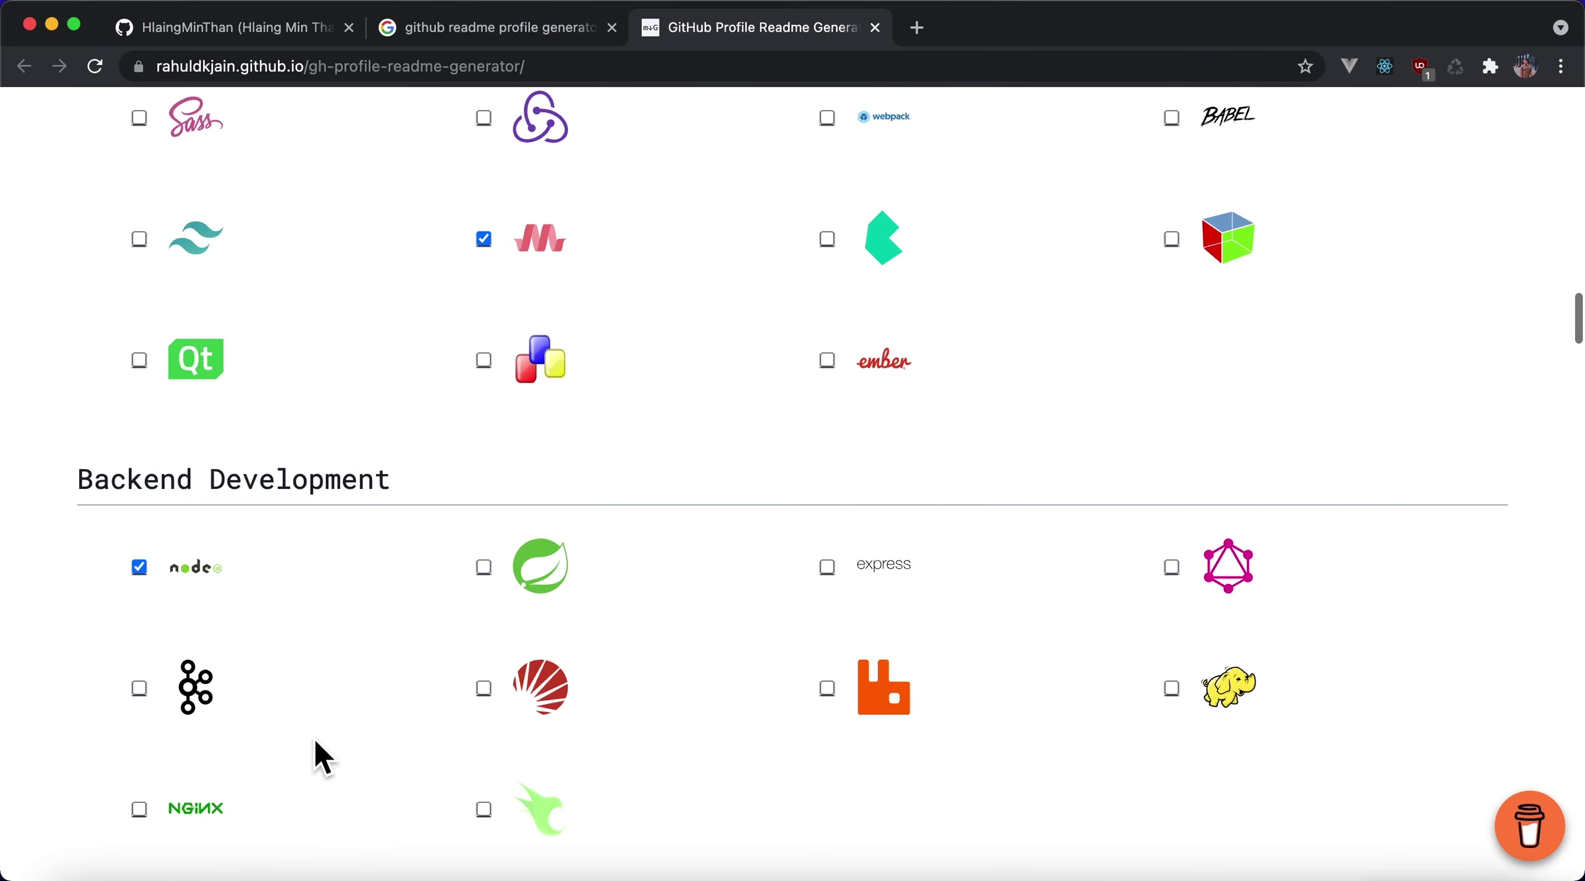
{"action": "scroll", "coordinate": [311, 742], "scroll_direction": "down", "scroll_amount": 2}
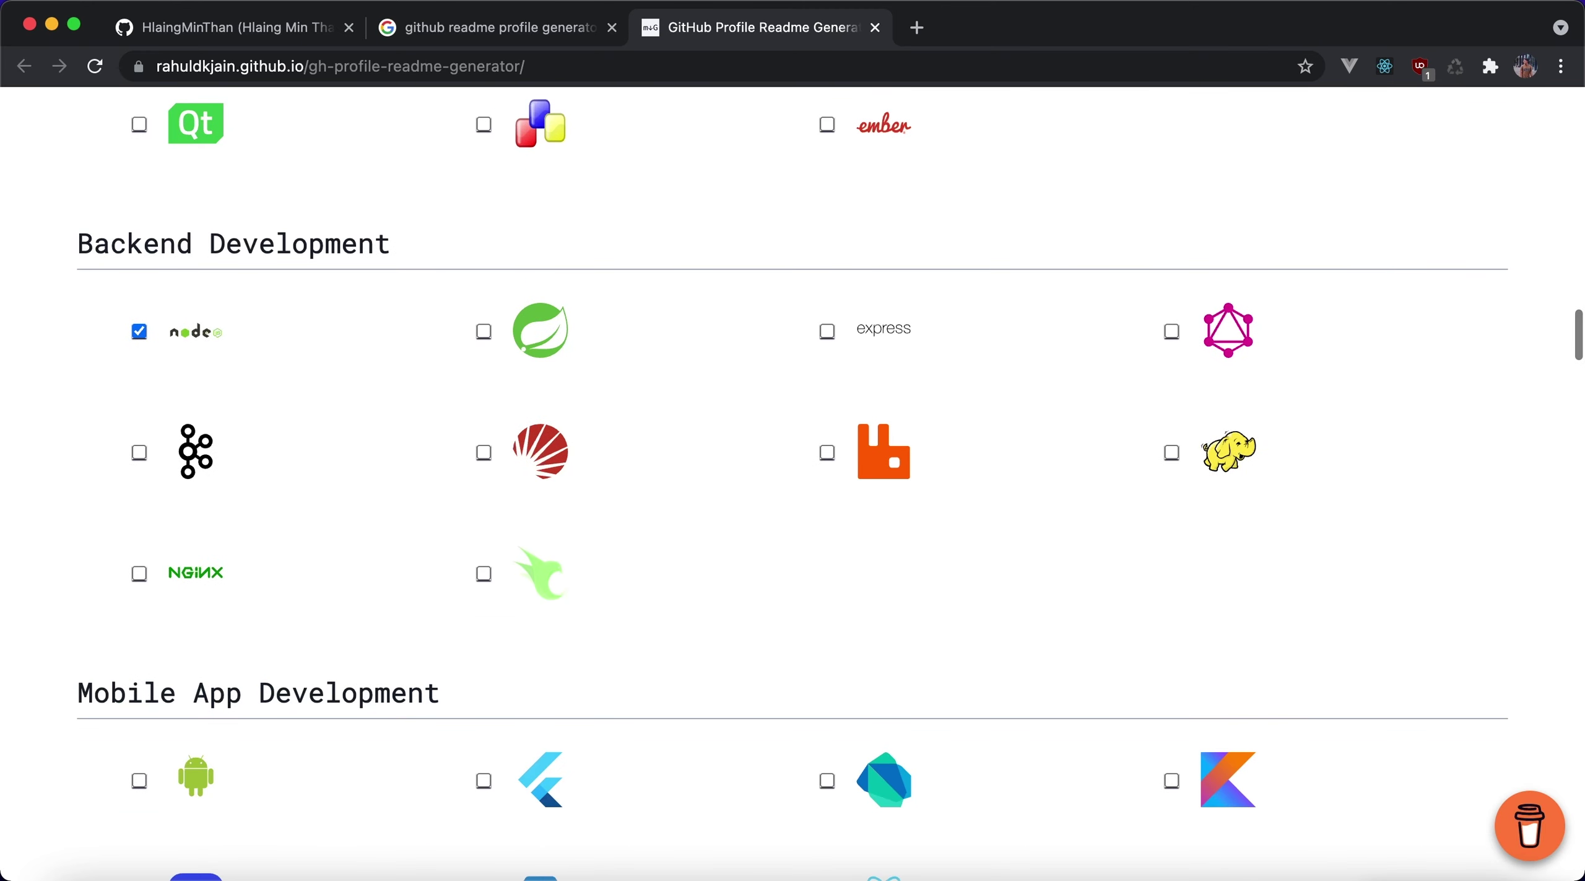
{"action": "scroll", "coordinate": [459, 637], "scroll_direction": "down", "scroll_amount": 5}
{"action": "scroll", "coordinate": [465, 687], "scroll_direction": "down", "scroll_amount": 10}
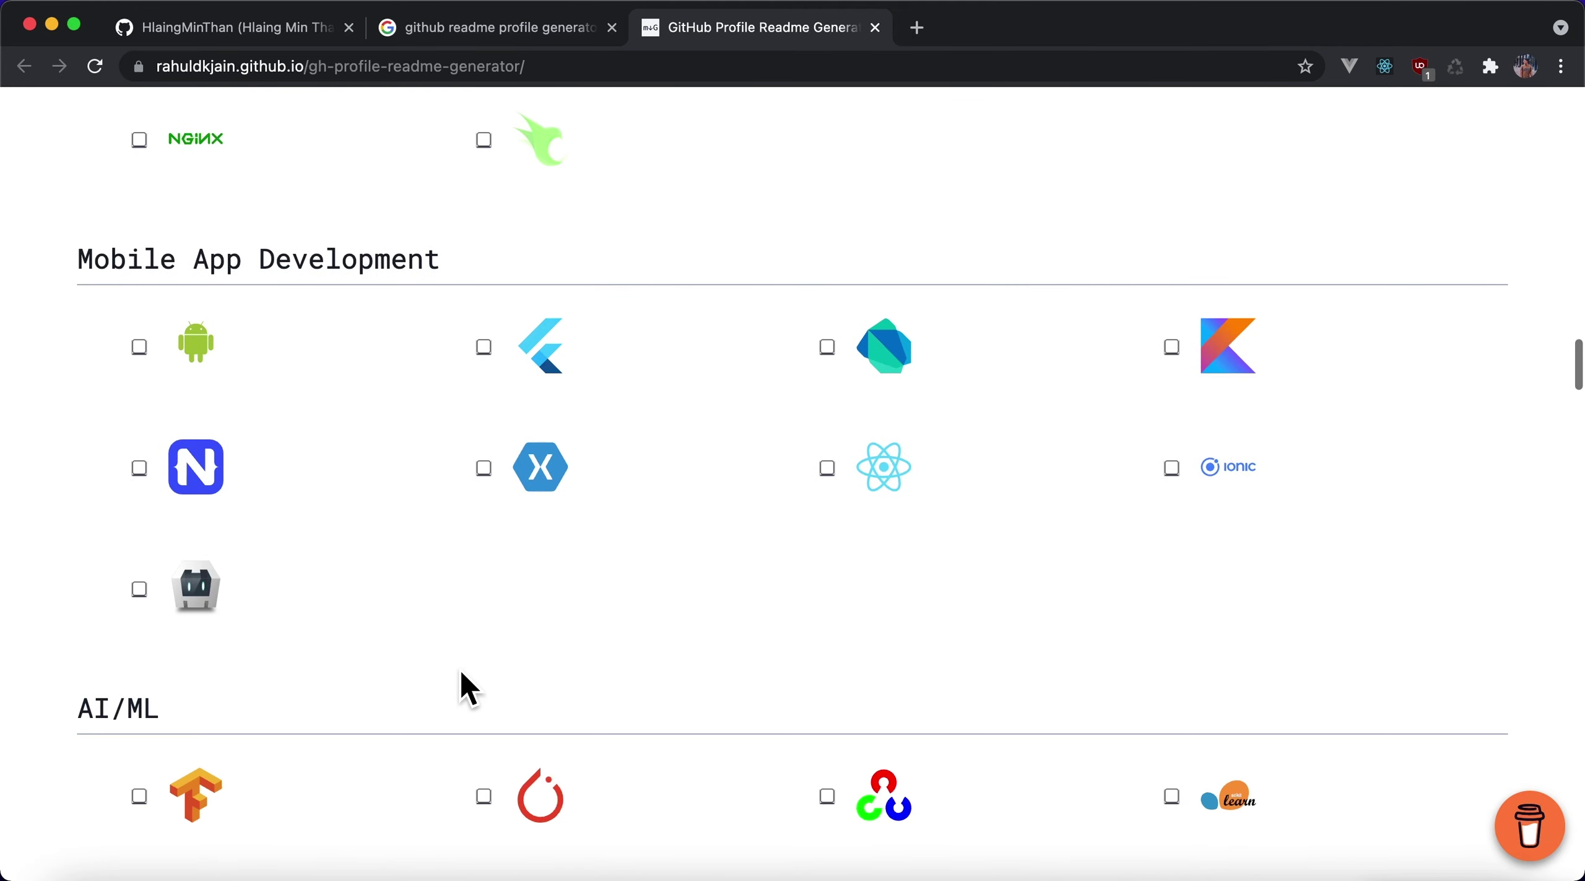
{"action": "scroll", "coordinate": [610, 588], "scroll_direction": "down", "scroll_amount": 20}
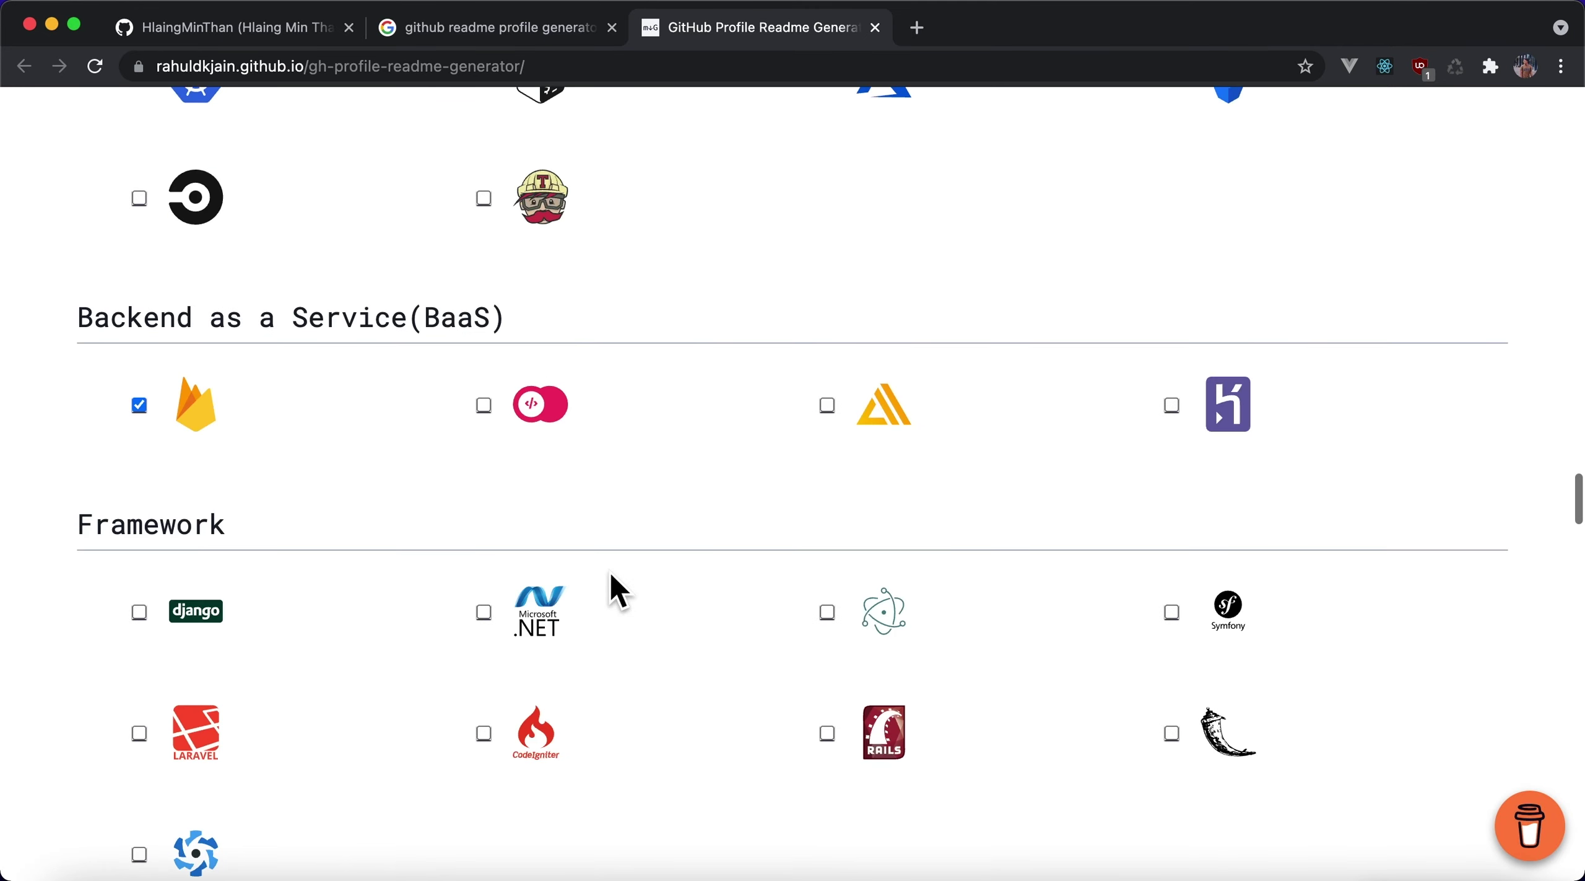
{"action": "scroll", "coordinate": [608, 570], "scroll_direction": "down", "scroll_amount": 20}
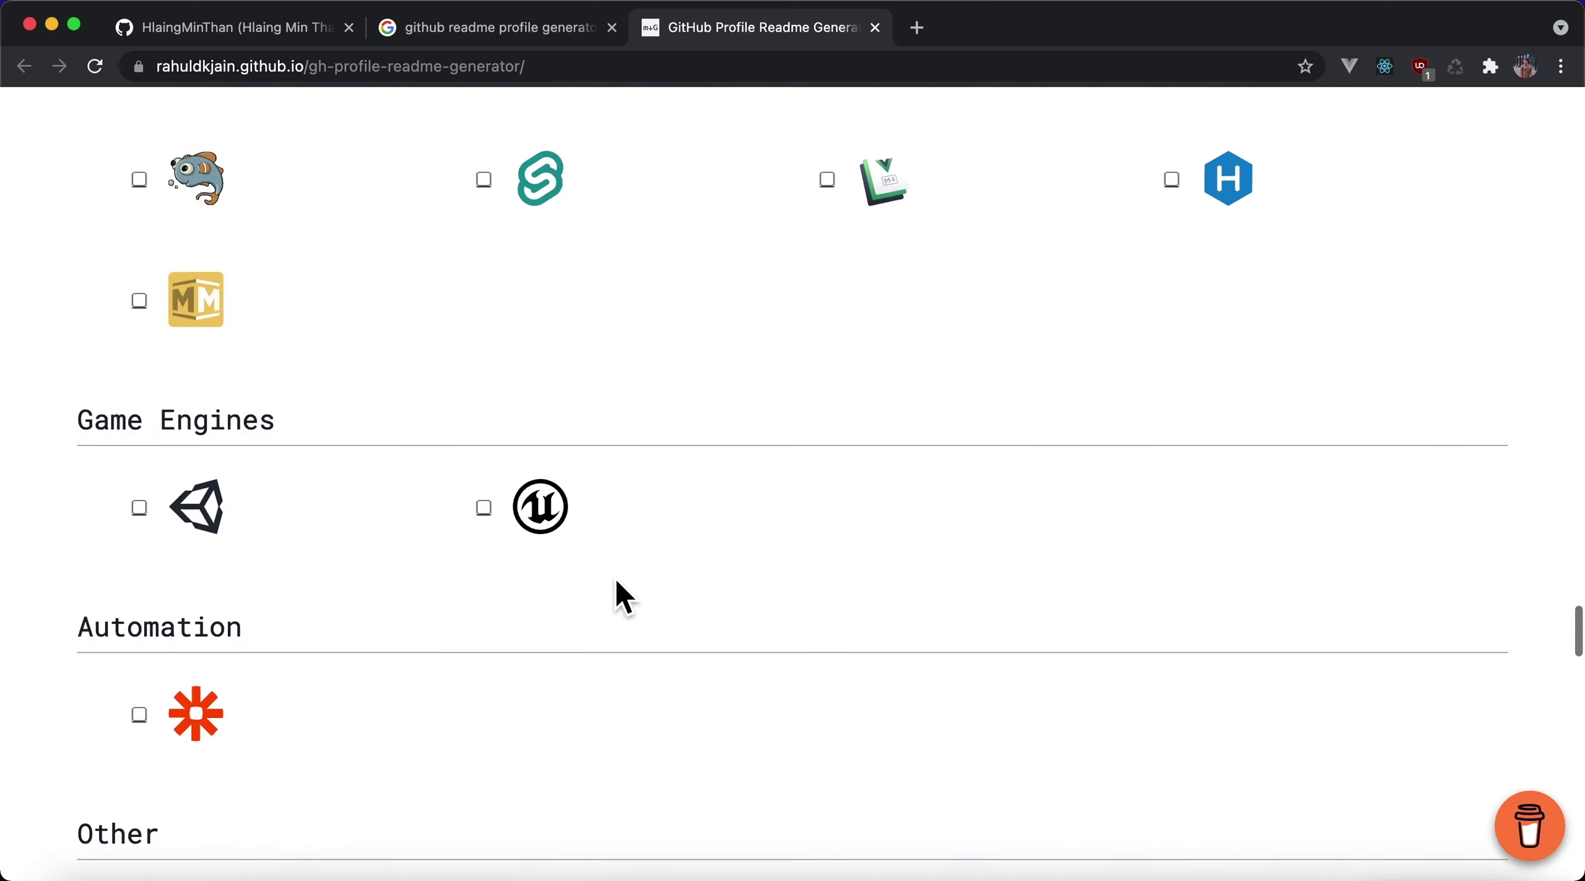
{"action": "scroll", "coordinate": [613, 579], "scroll_direction": "up", "scroll_amount": 1}
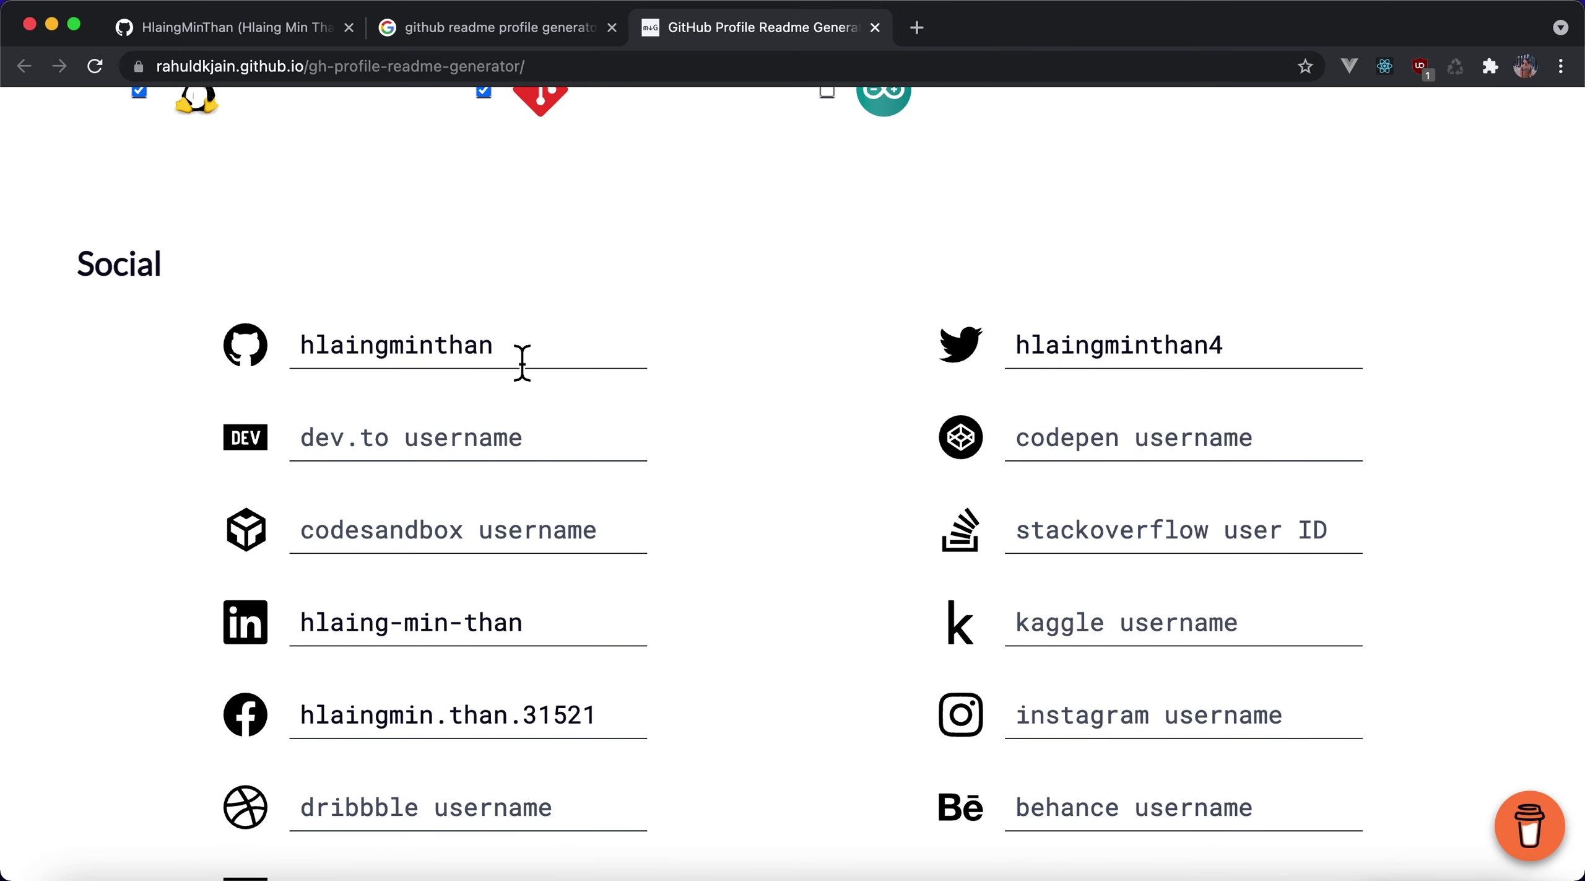
{"action": "left_click_drag", "start_coordinate": [520, 361], "coordinate": [47, 391]}
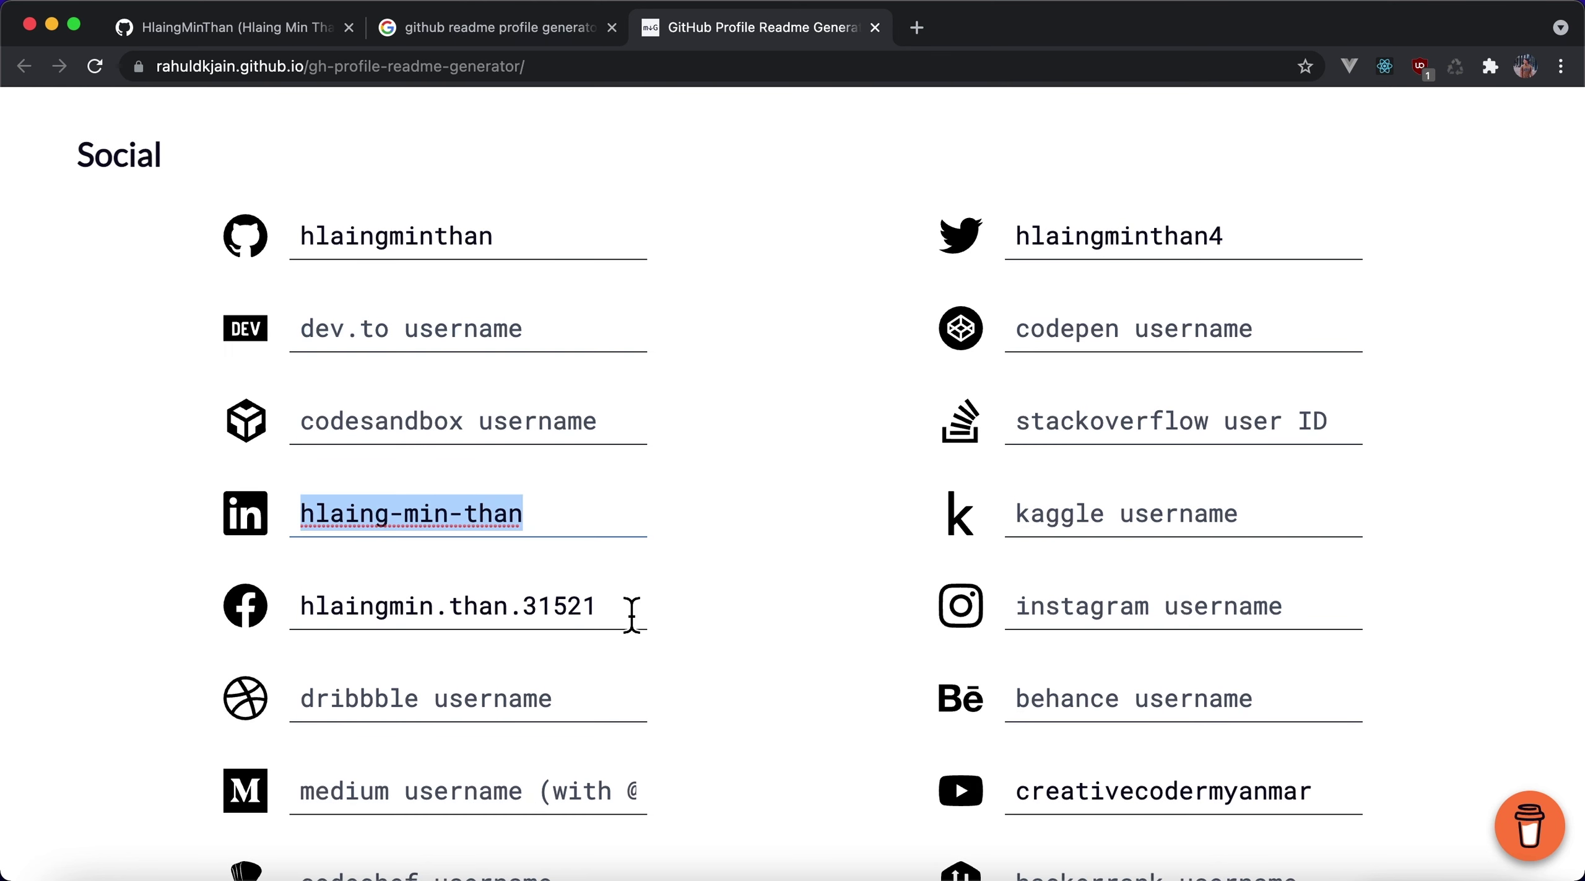
Copy the Facebook username from the Social section and open the matching facebook.com profile in a new tab
{"action": "left_click_drag", "start_coordinate": [632, 614], "coordinate": [255, 622]}
{"action": "key", "text": "super+c"}
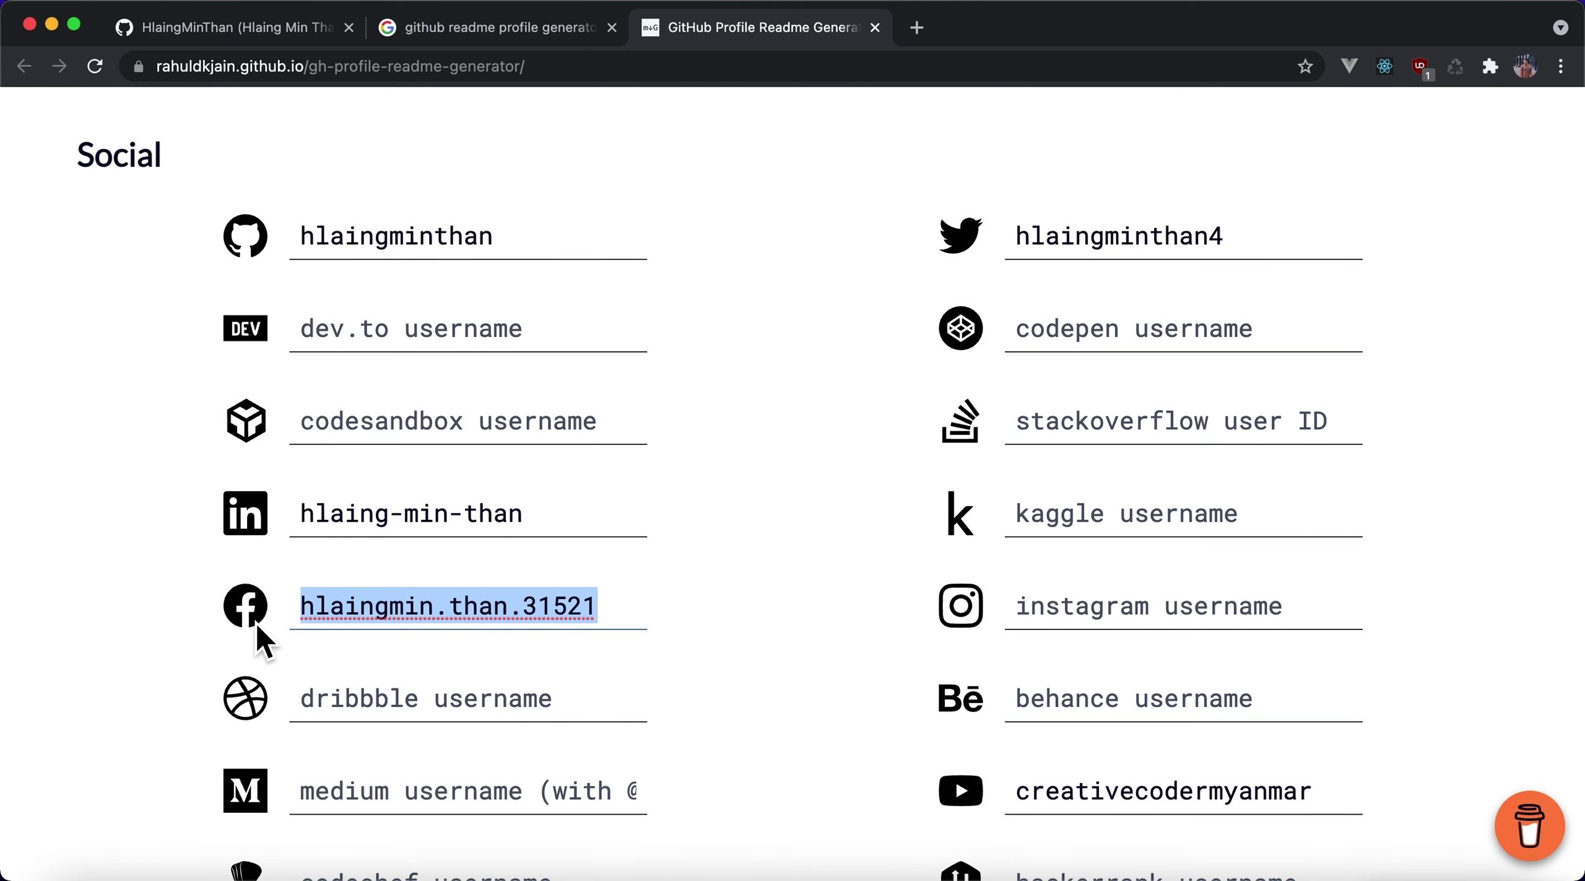
{"action": "key", "text": "super+t"}
{"action": "type", "text": "facebook.com"}
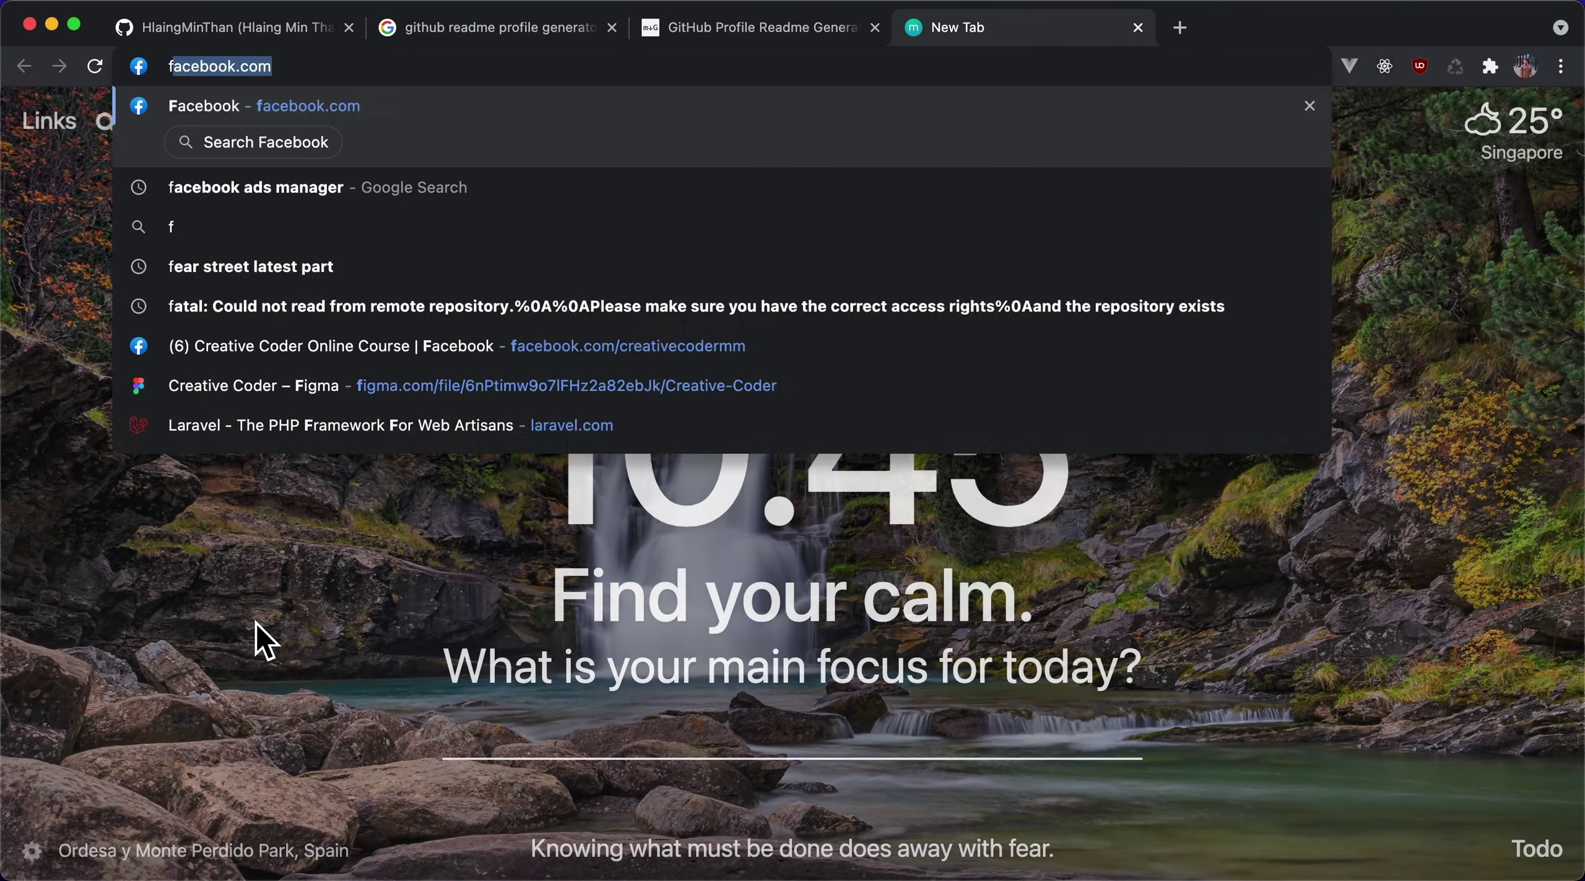
{"action": "type", "text": "/"}
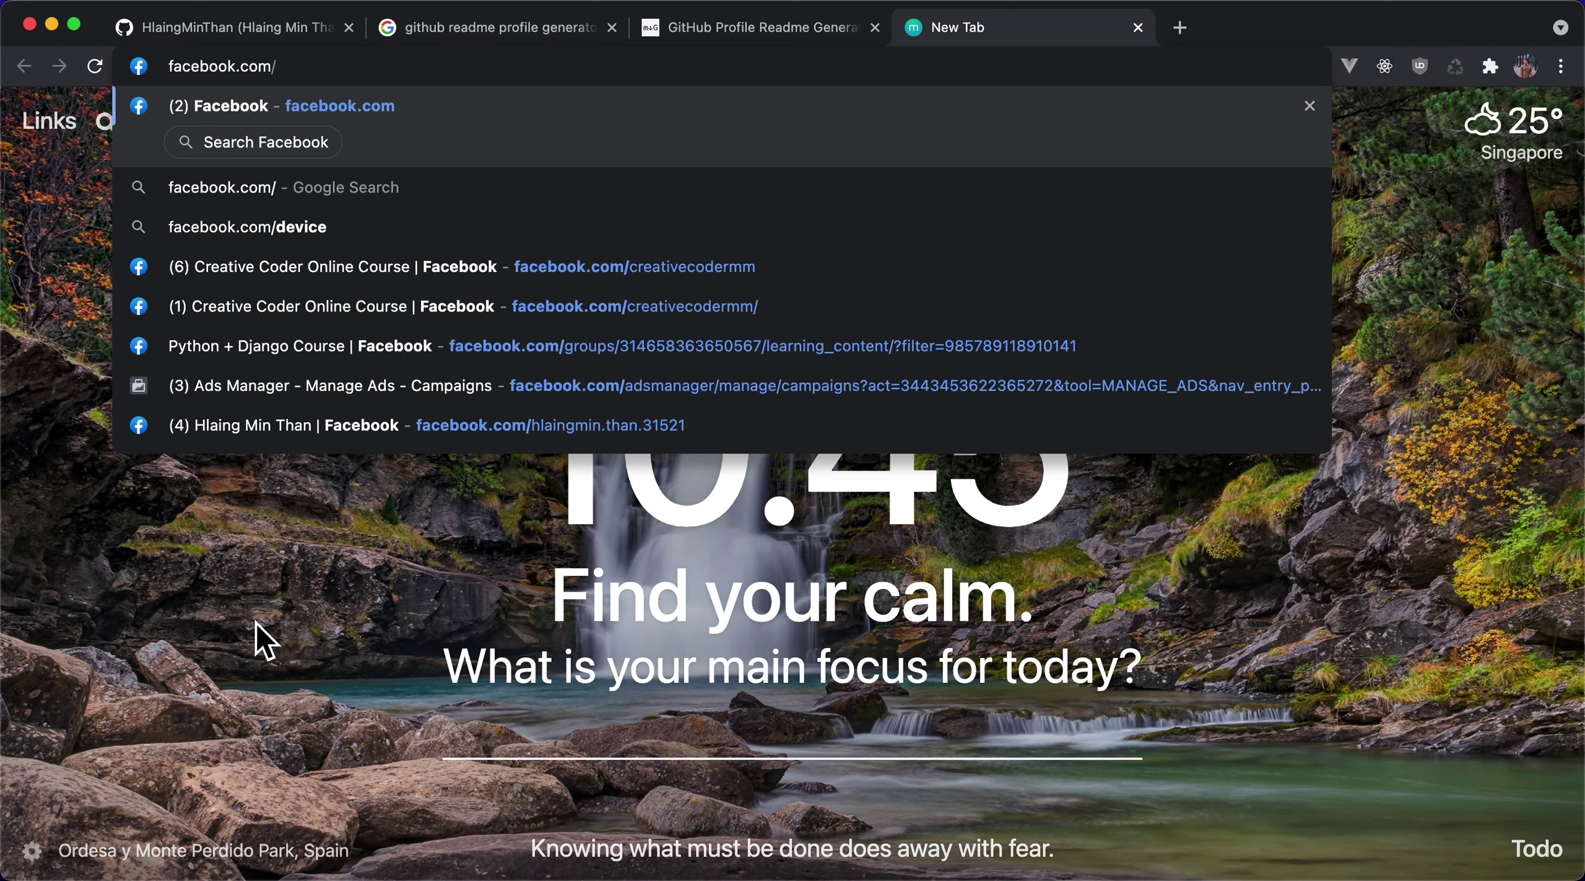
{"action": "key", "text": "super+v"}
{"action": "key", "text": "Return"}
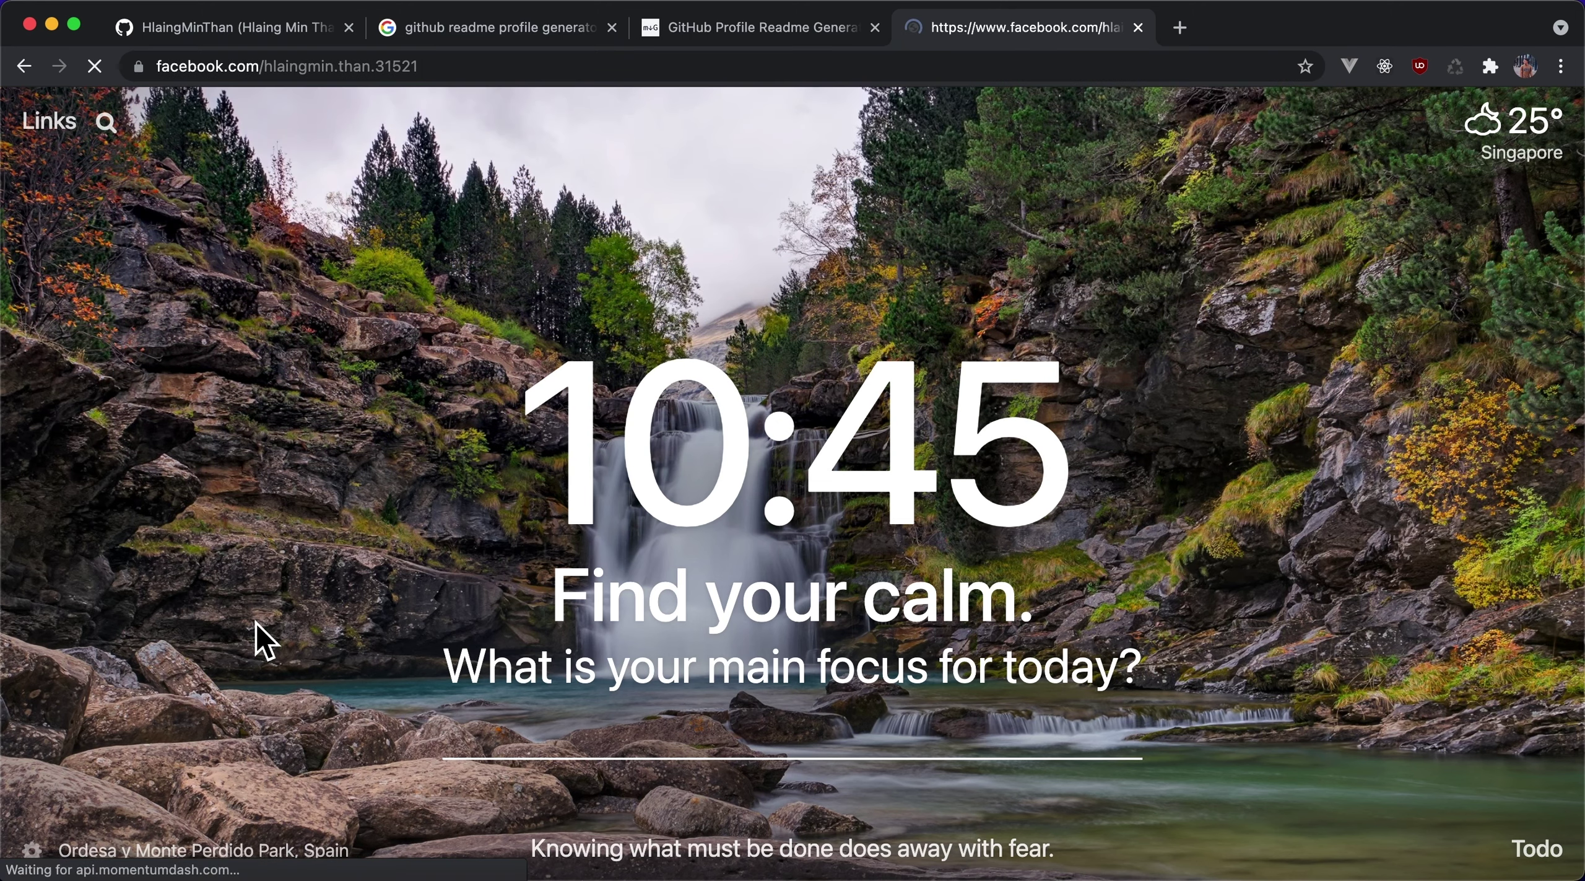
Compare the Facebook profile's display name with the username in its web address, and close the profile
{"action": "left_click_drag", "start_coordinate": [625, 587], "coordinate": [969, 577]}
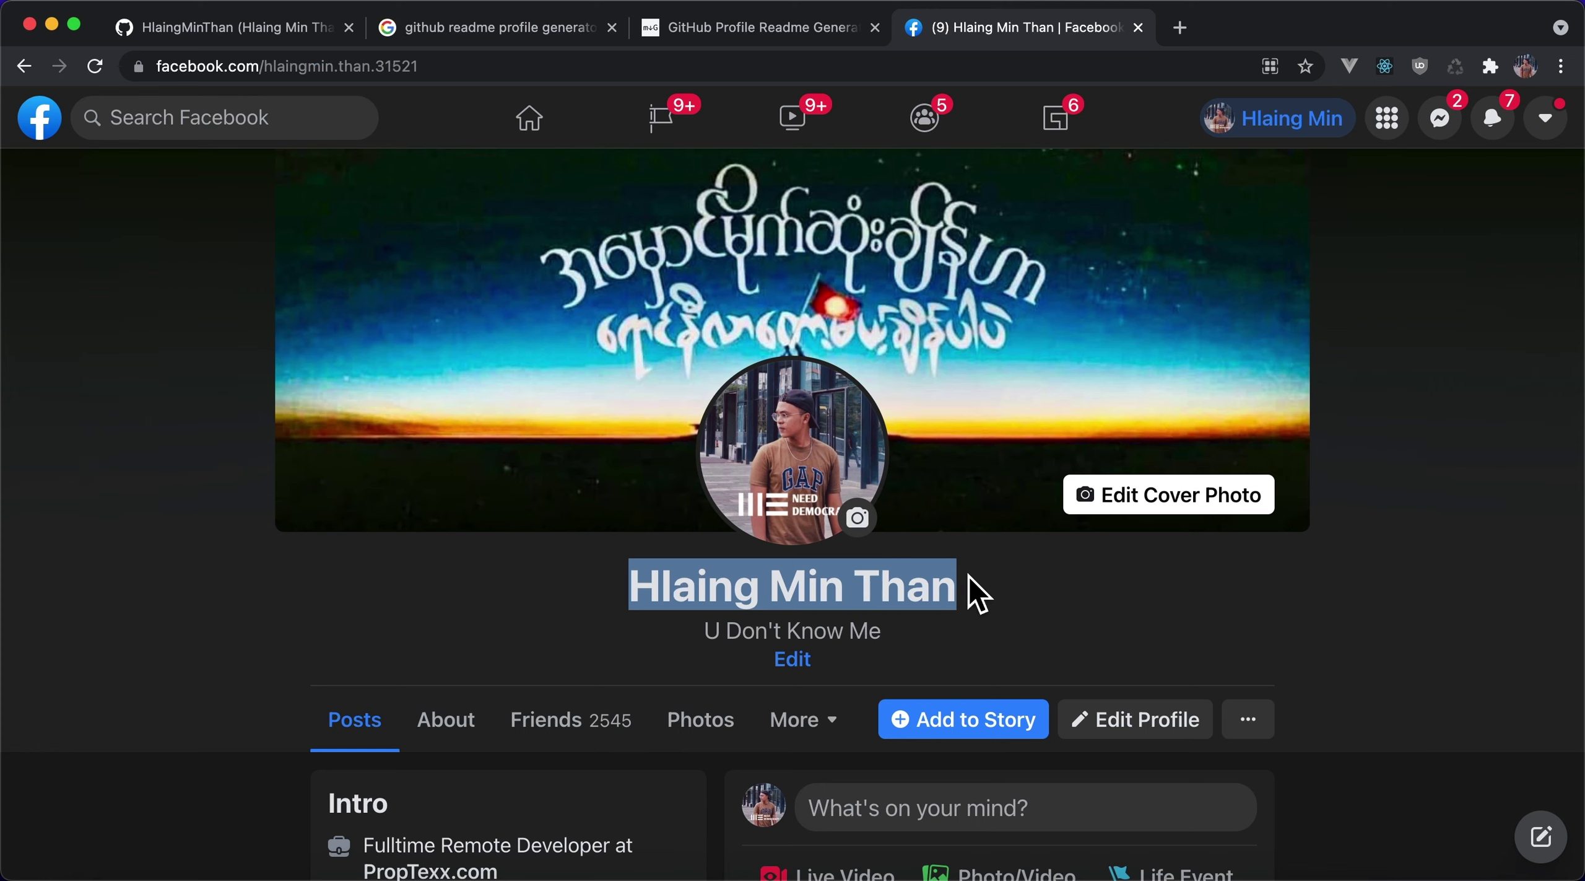
{"action": "left_click_drag", "start_coordinate": [266, 68], "coordinate": [446, 74]}
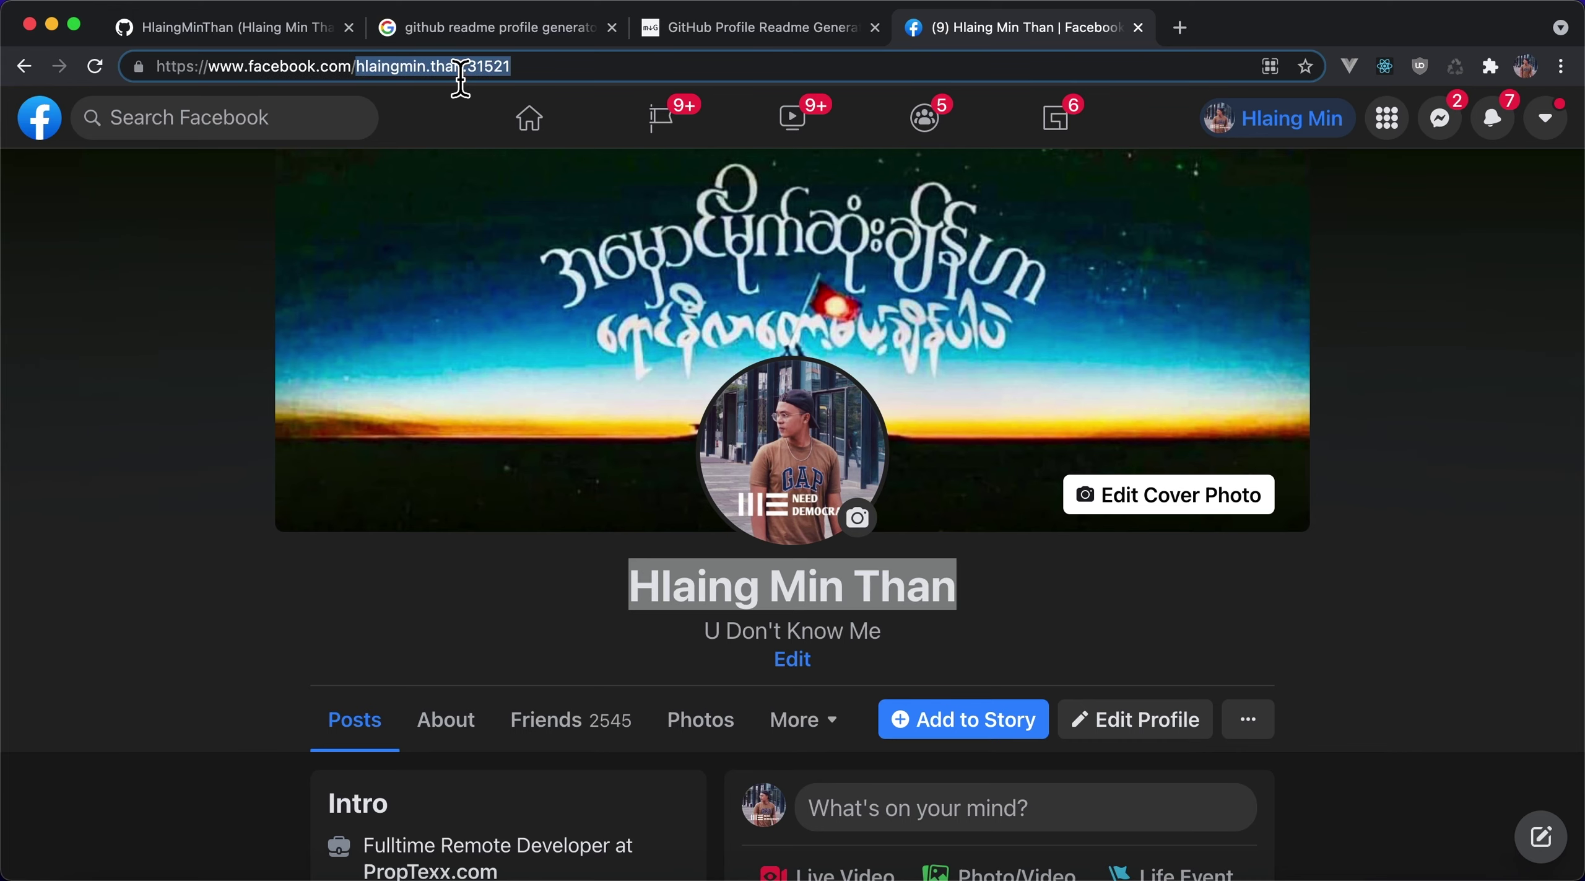
{"action": "key", "text": "super+w"}
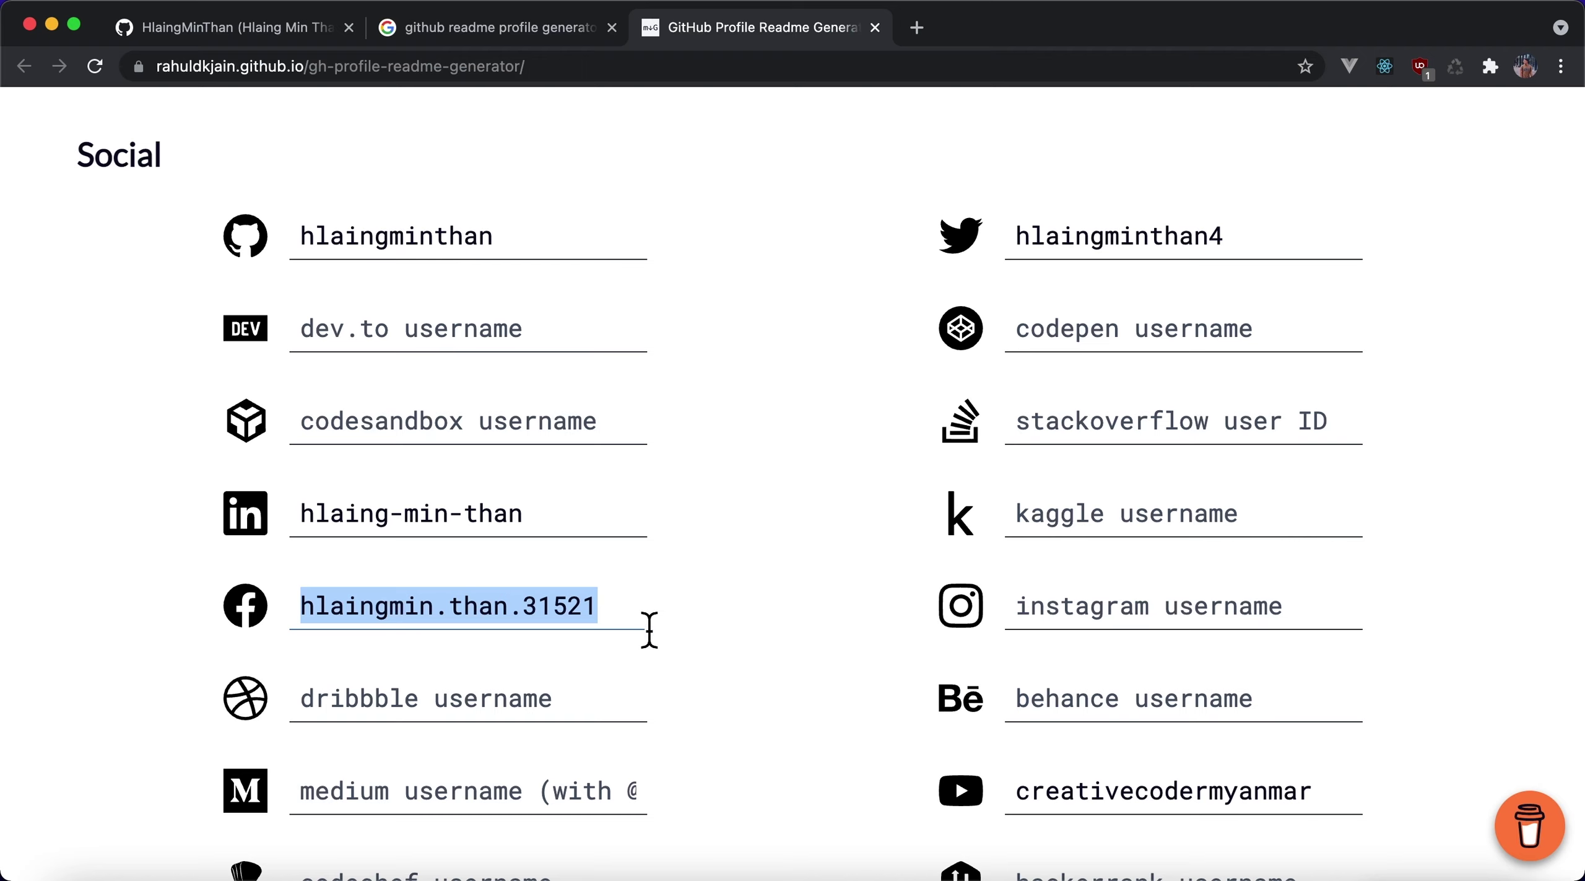
Turn off the "display github streak stats" add-on below the Social section
{"action": "left_click_drag", "start_coordinate": [545, 513], "coordinate": [245, 523]}
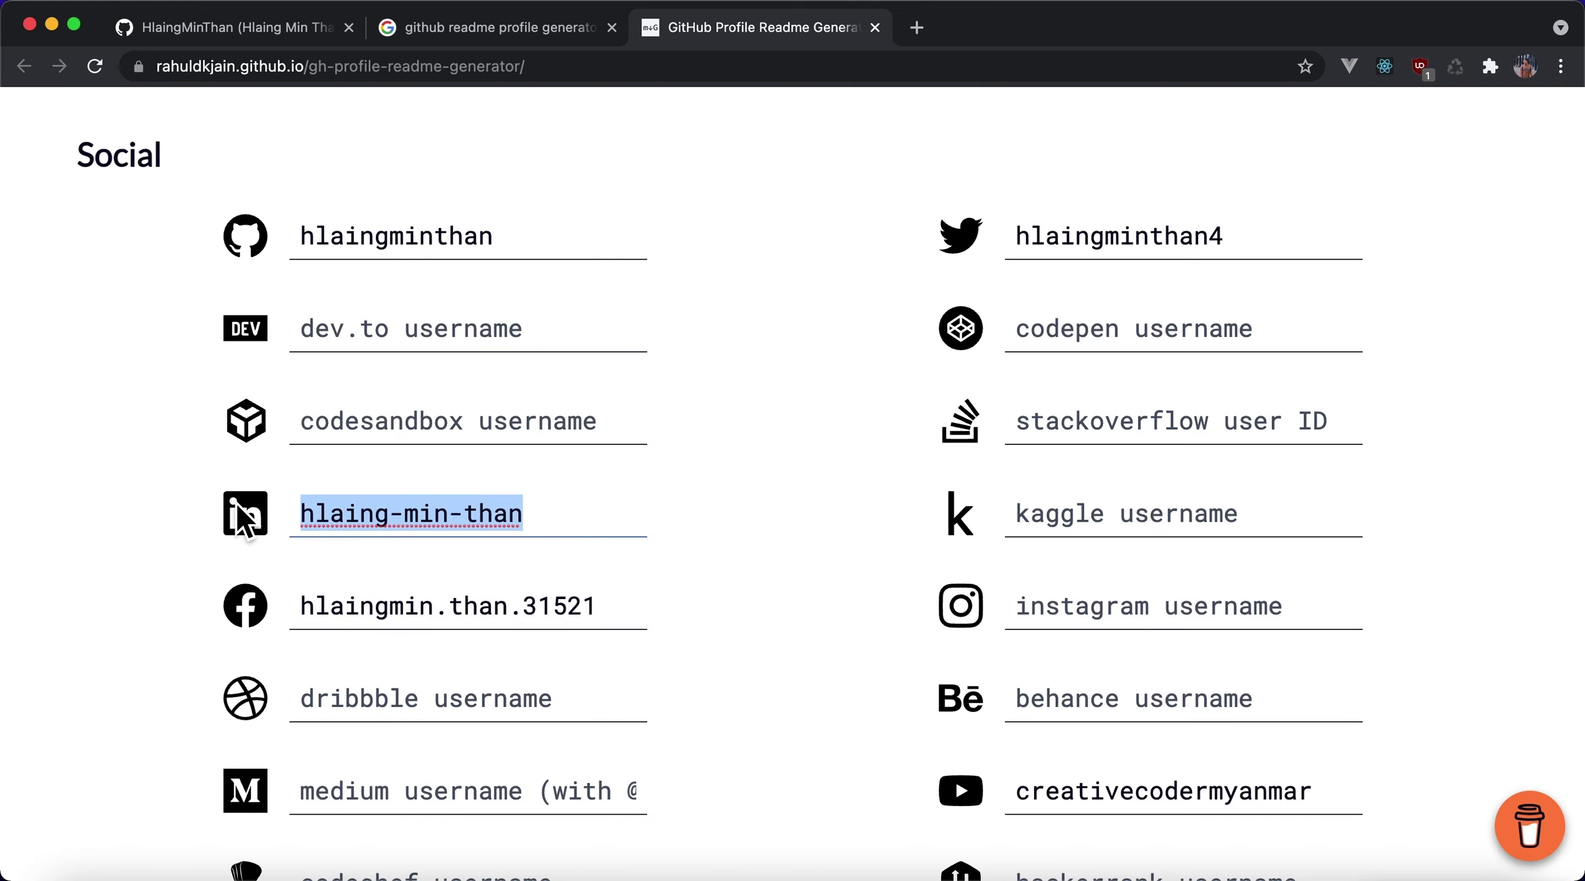
{"action": "scroll", "coordinate": [273, 520], "scroll_direction": "down", "scroll_amount": 10}
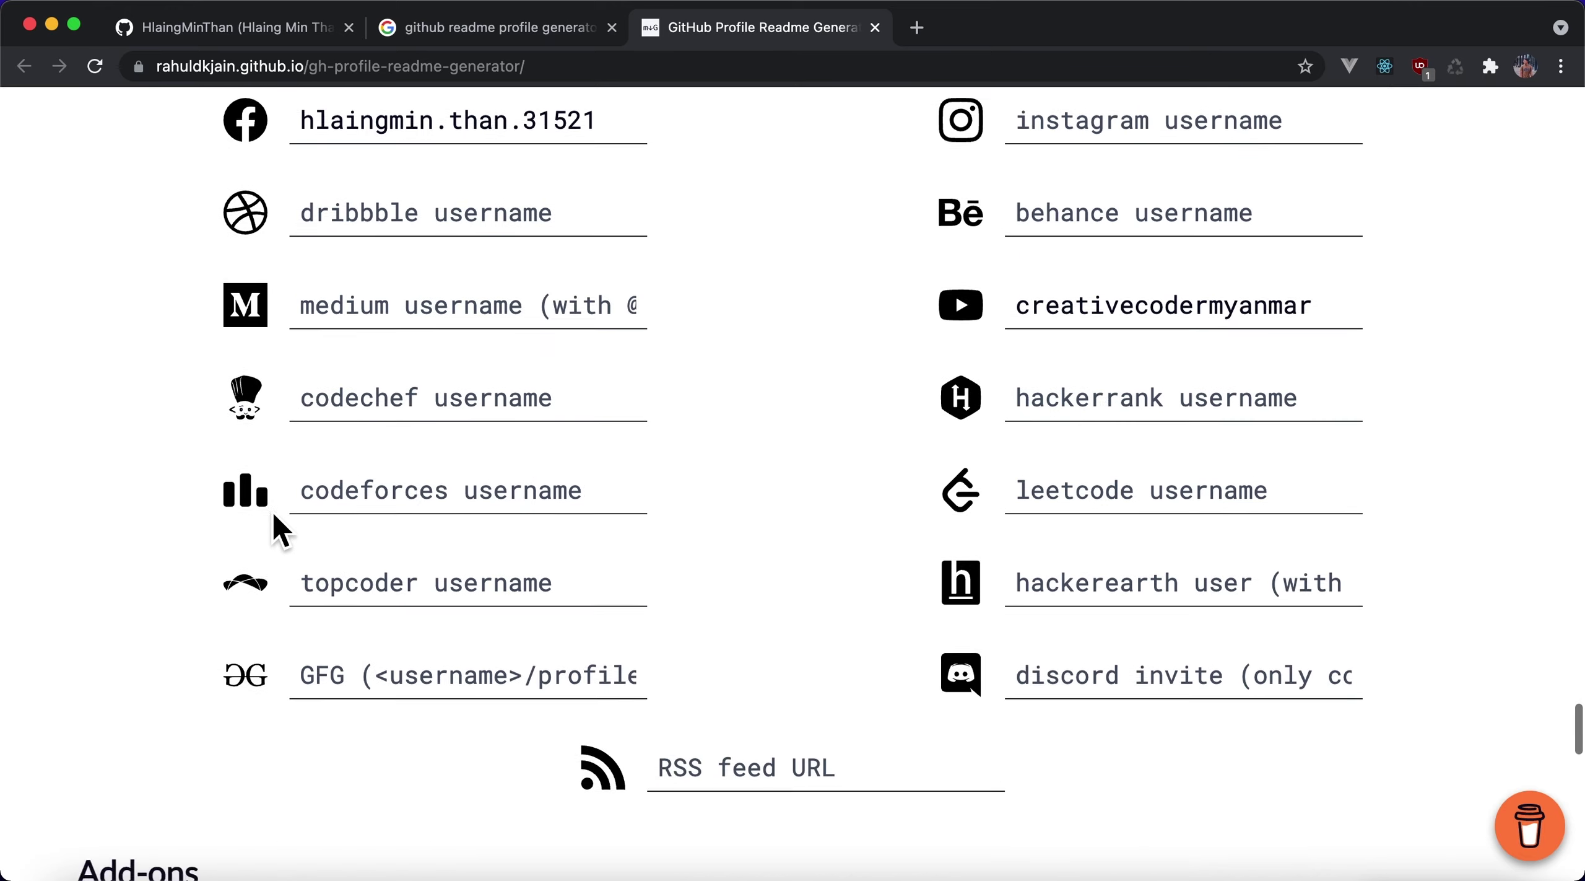
{"action": "scroll", "coordinate": [274, 507], "scroll_direction": "down", "scroll_amount": 7}
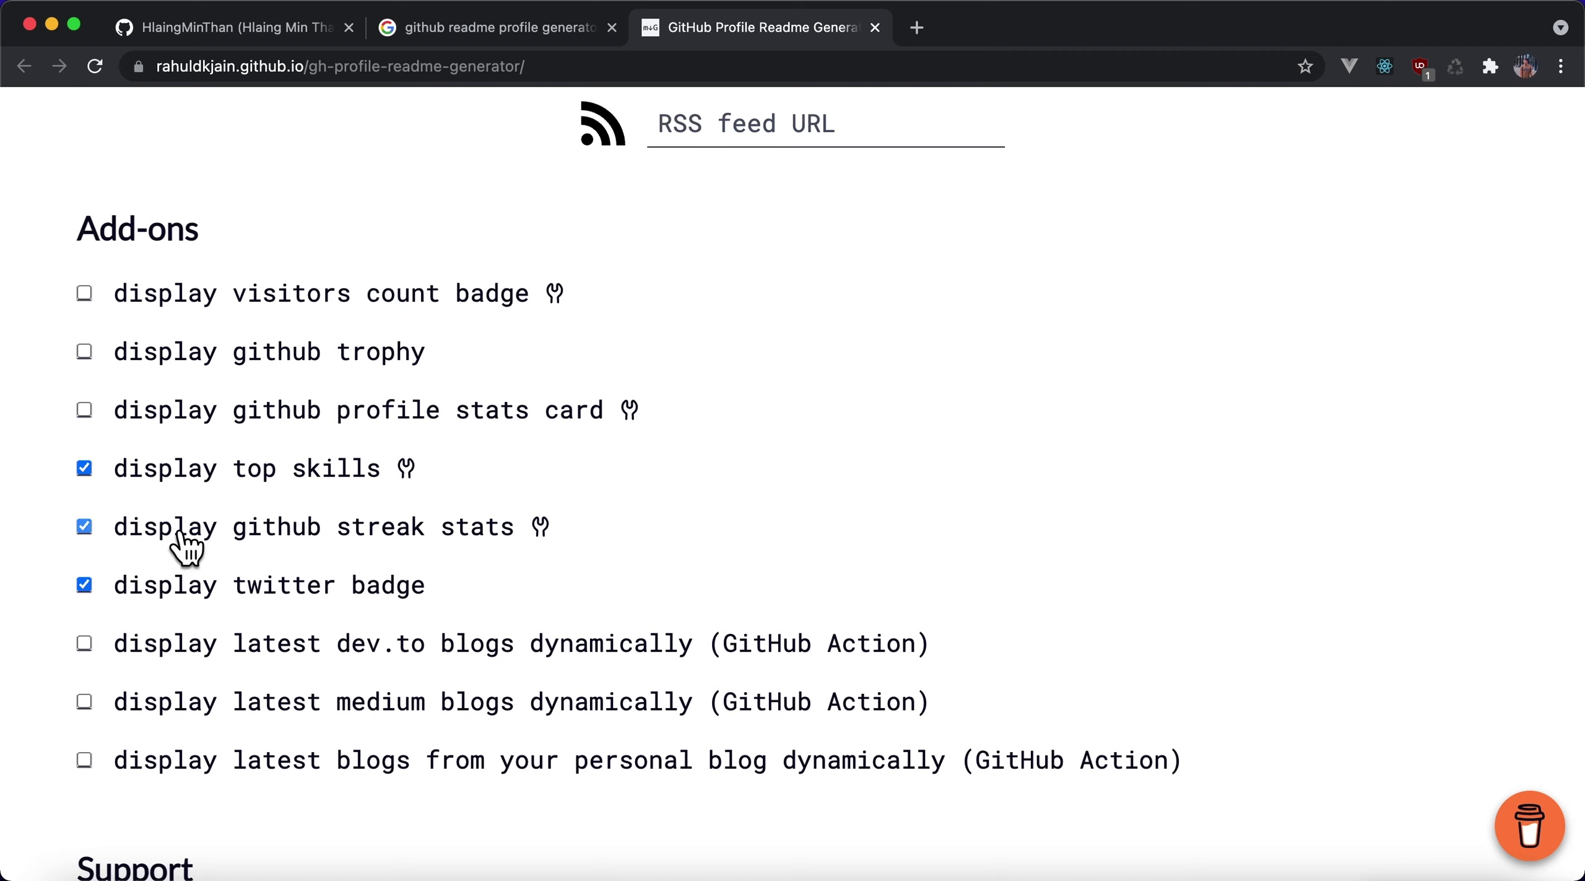
{"action": "left_click", "coordinate": [82, 527]}
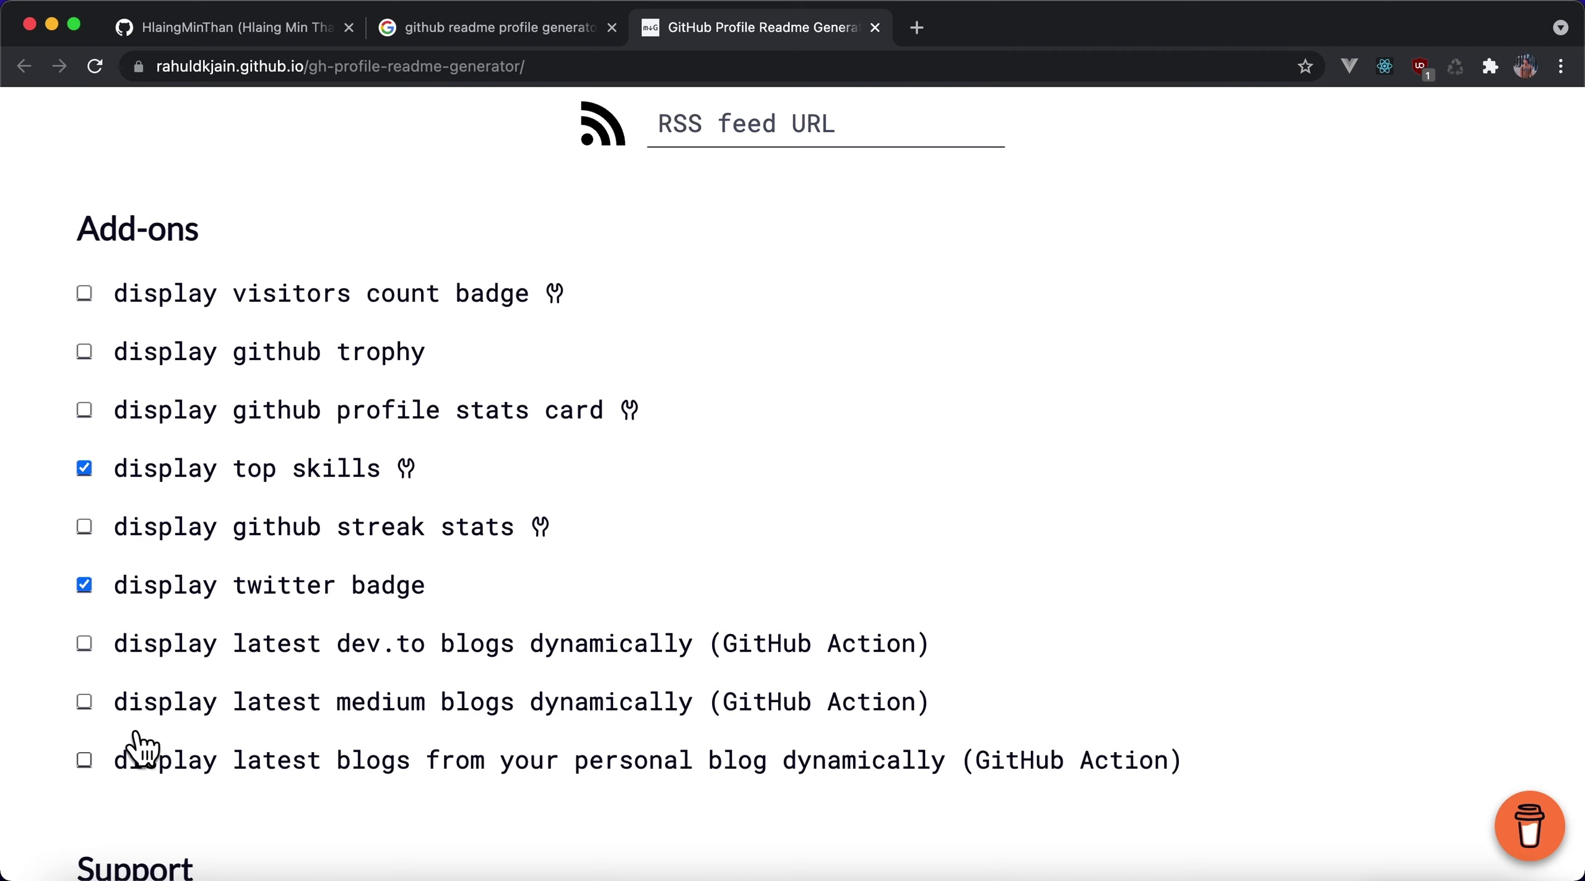
Examine the "display twitter badge" add-on and return to the Medium username field in the Social section
{"action": "left_click_drag", "start_coordinate": [112, 586], "coordinate": [423, 596]}
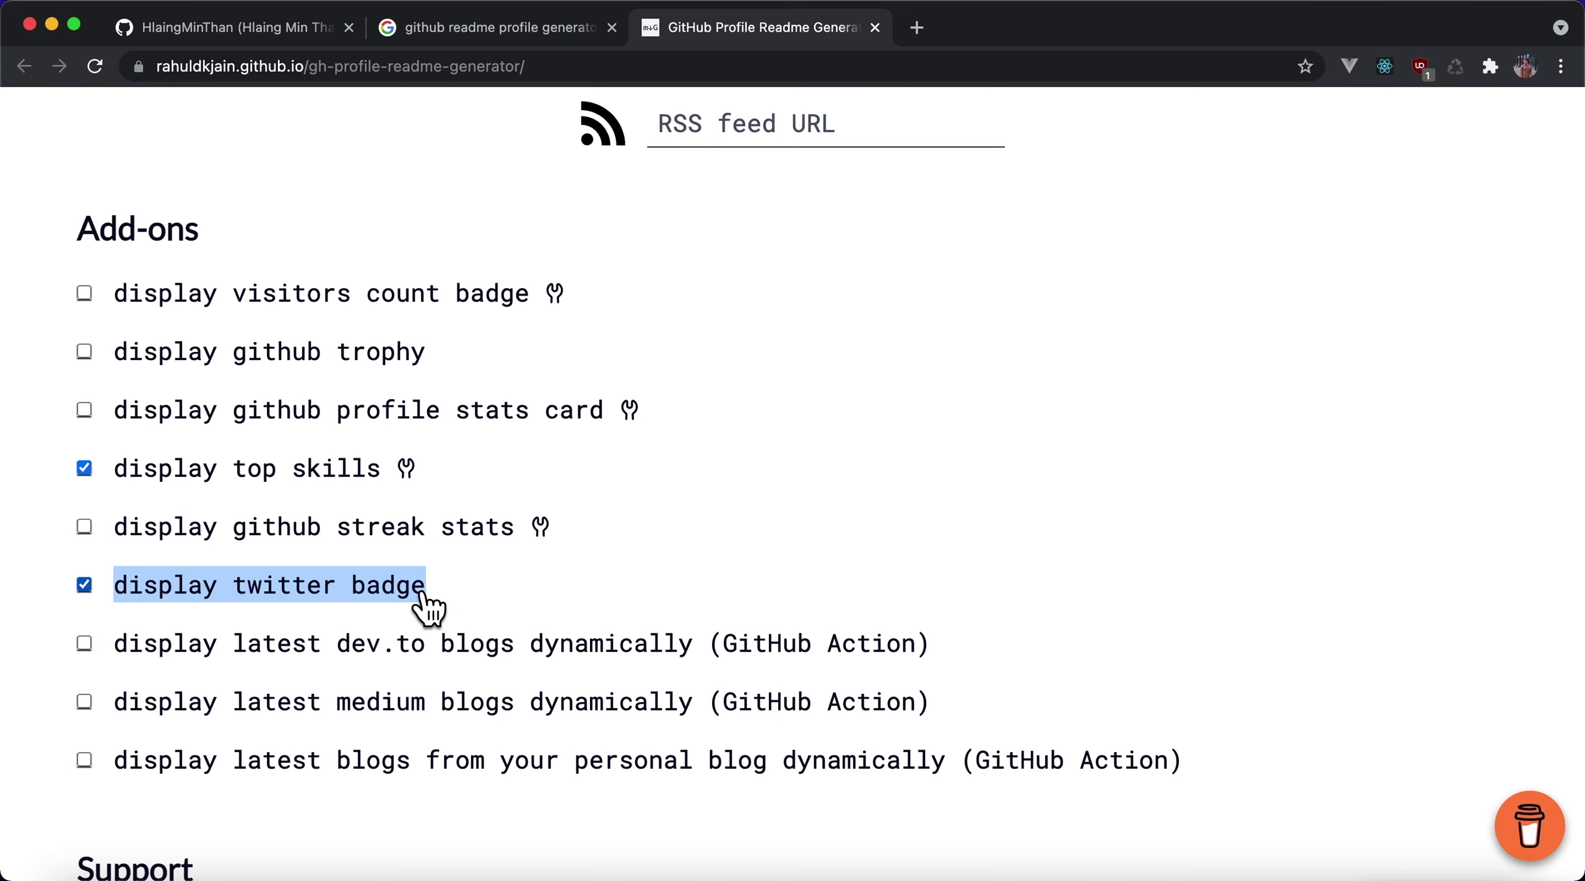
{"action": "scroll", "coordinate": [419, 606], "scroll_direction": "up", "scroll_amount": 10}
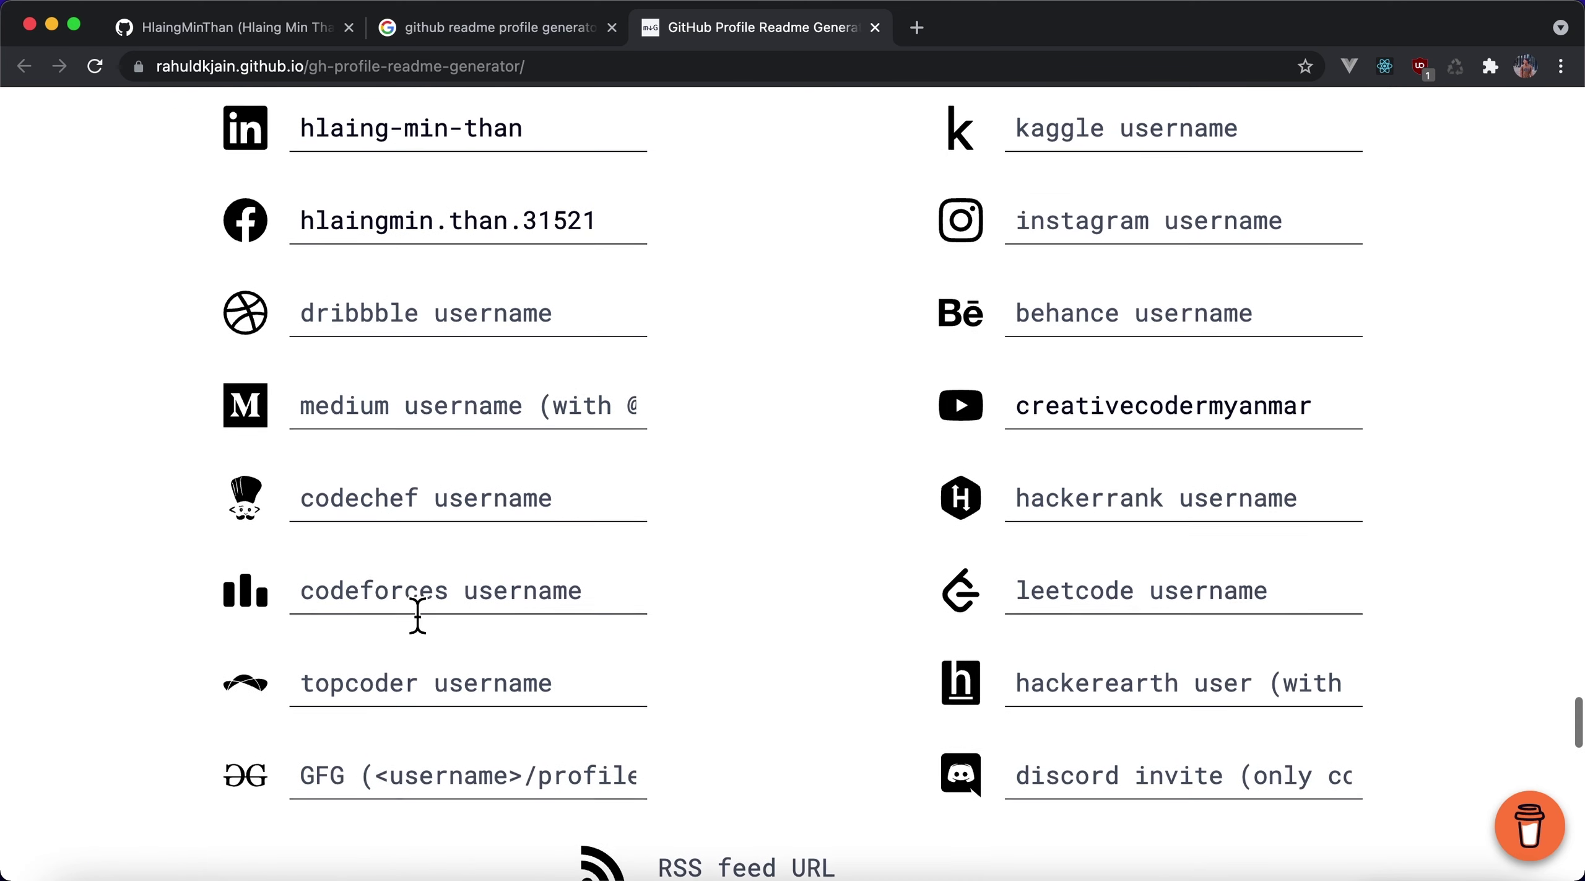
{"action": "left_click", "coordinate": [395, 432]}
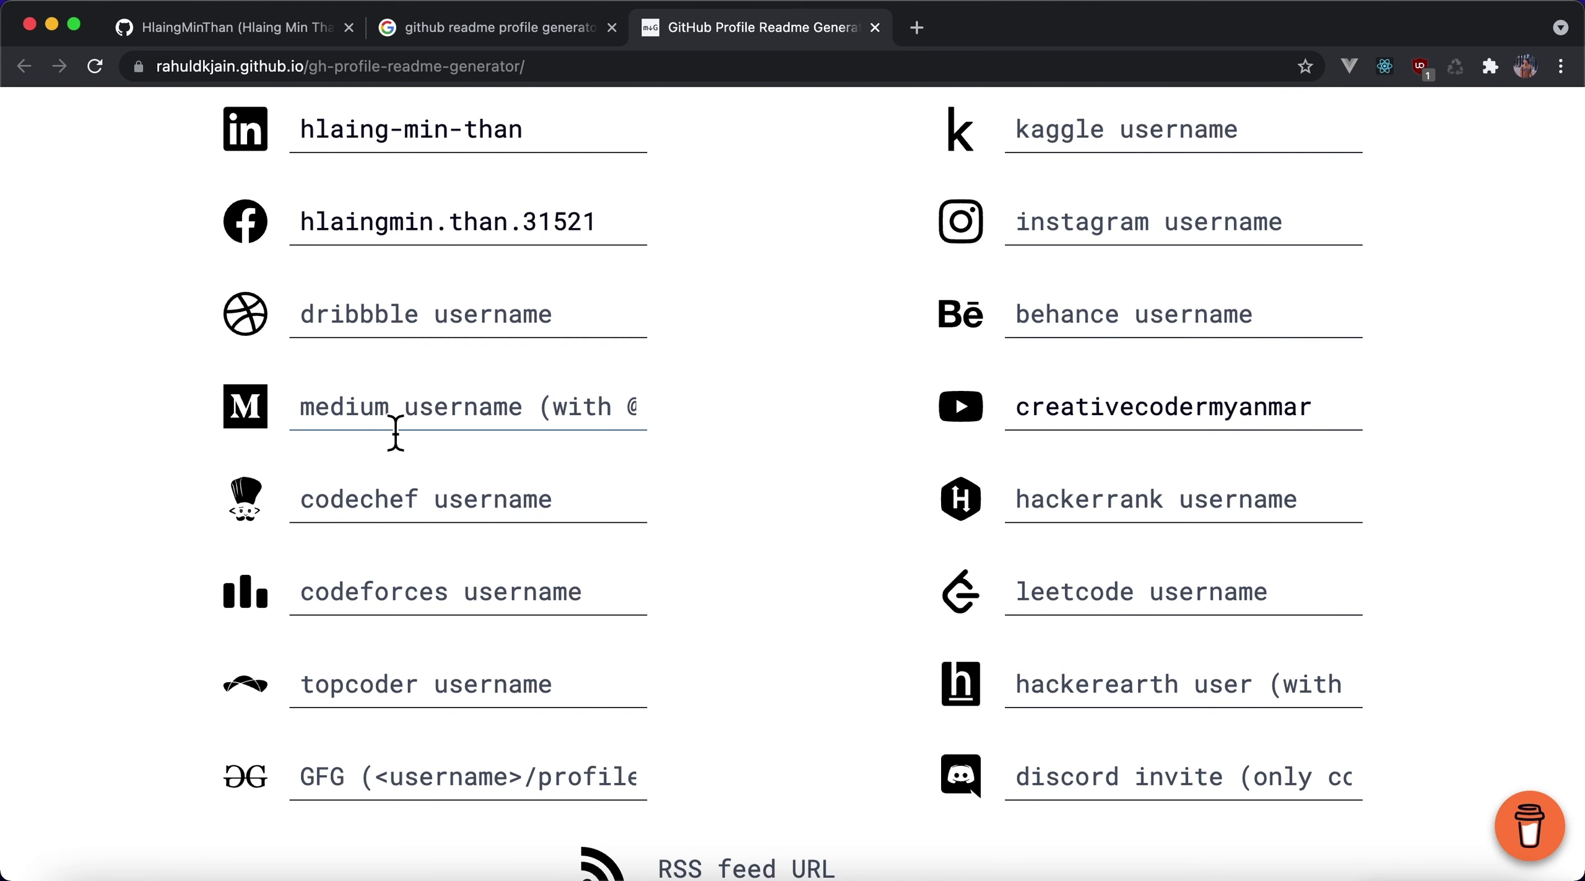
Examine the add-ons that display latest Medium and personal blog posts dynamically through GitHub Action
{"action": "scroll", "coordinate": [428, 446], "scroll_direction": "down", "scroll_amount": 12}
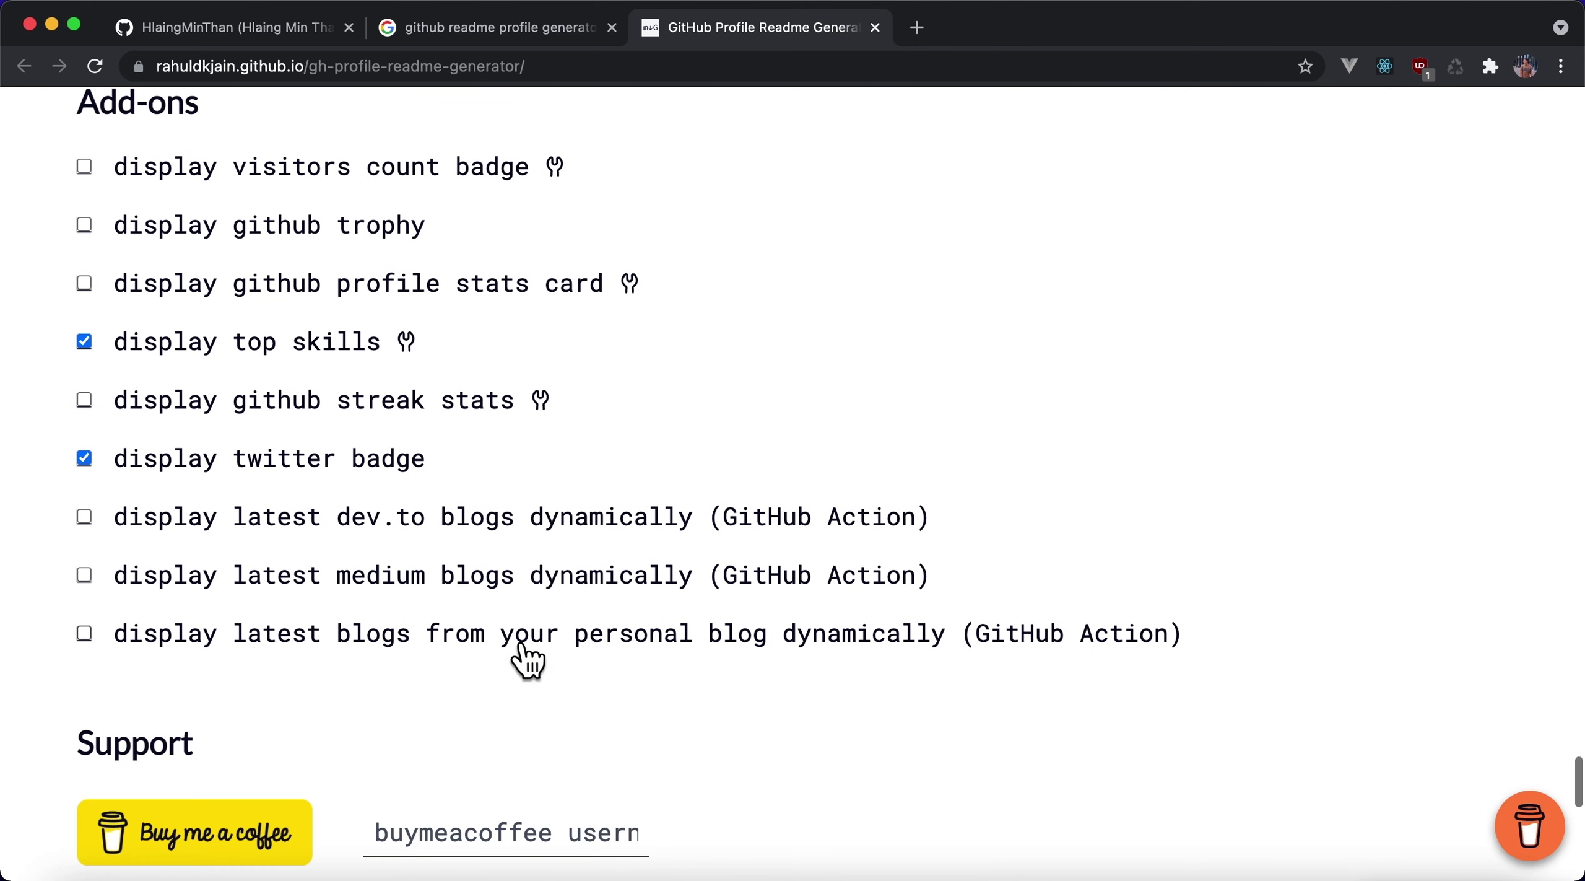
{"action": "triple_click", "coordinate": [894, 579]}
{"action": "left_click_drag", "start_coordinate": [892, 582], "coordinate": [630, 587]}
{"action": "left_click", "coordinate": [973, 601]}
{"action": "triple_click", "coordinate": [923, 593]}
{"action": "left_click", "coordinate": [930, 595]}
{"action": "triple_click", "coordinate": [931, 594]}
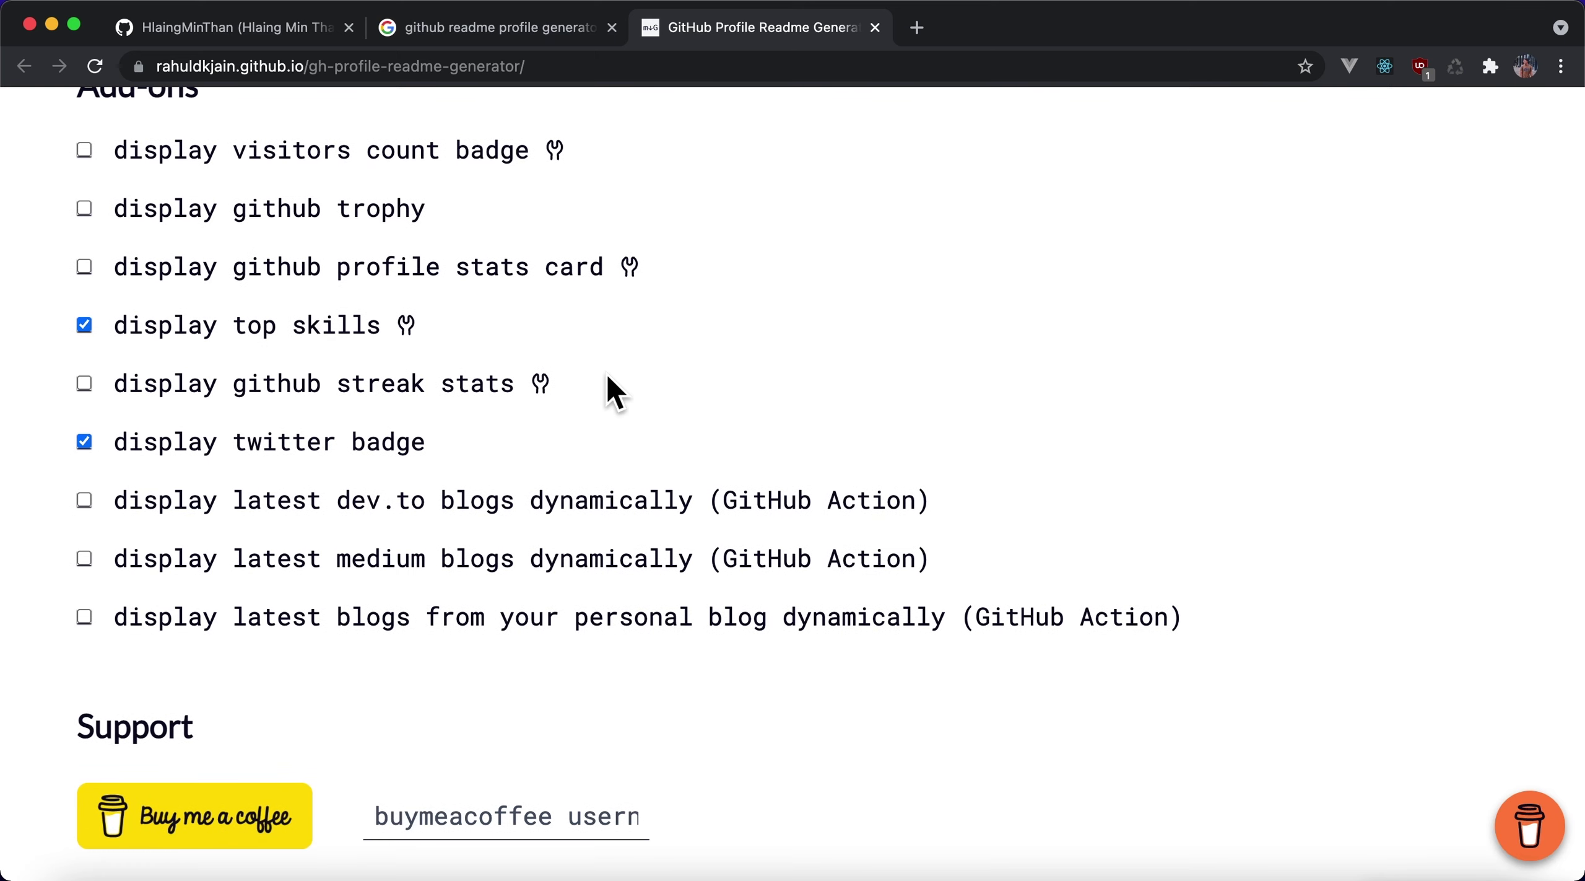
Generate the README from the filled-in form and preview the rendered result
{"action": "scroll", "coordinate": [606, 377], "scroll_direction": "down", "scroll_amount": 5}
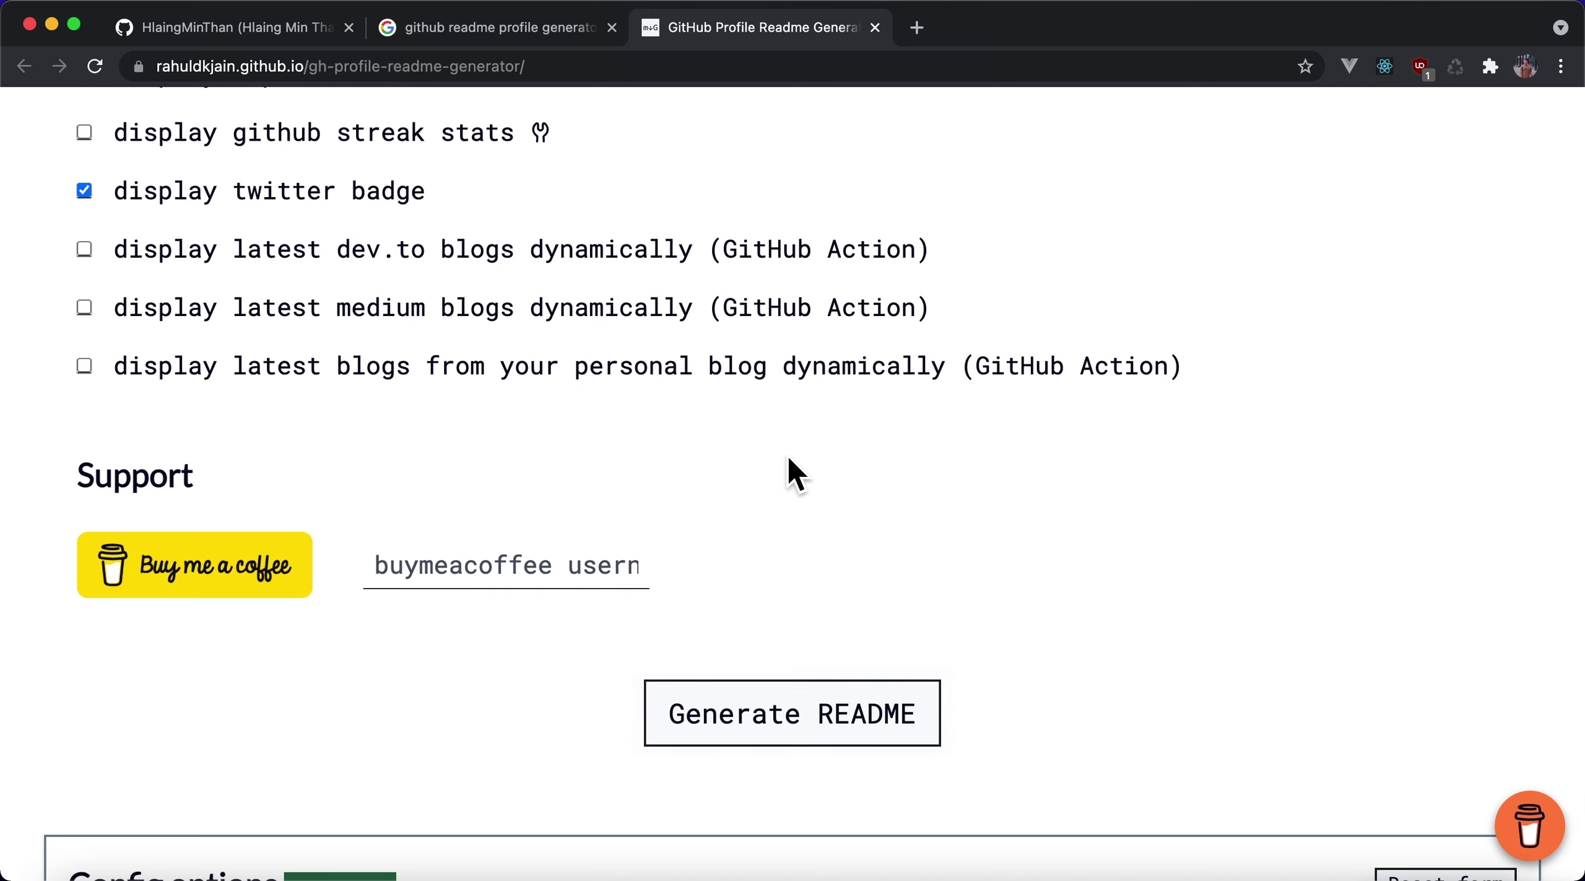
{"action": "left_click", "coordinate": [815, 716]}
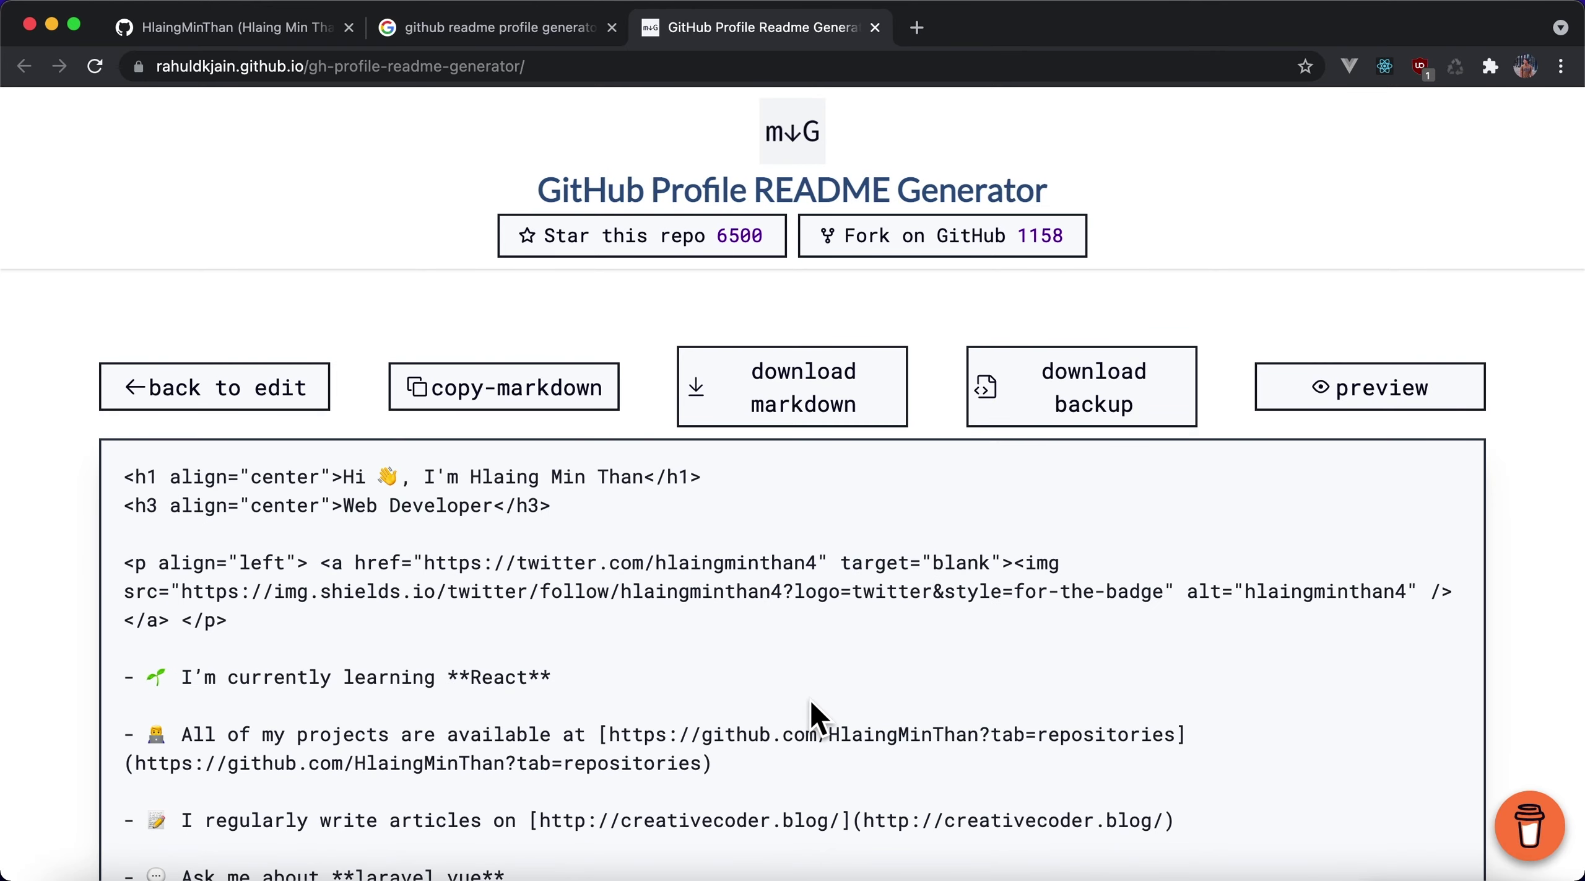
{"action": "scroll", "coordinate": [812, 706], "scroll_direction": "down", "scroll_amount": 5}
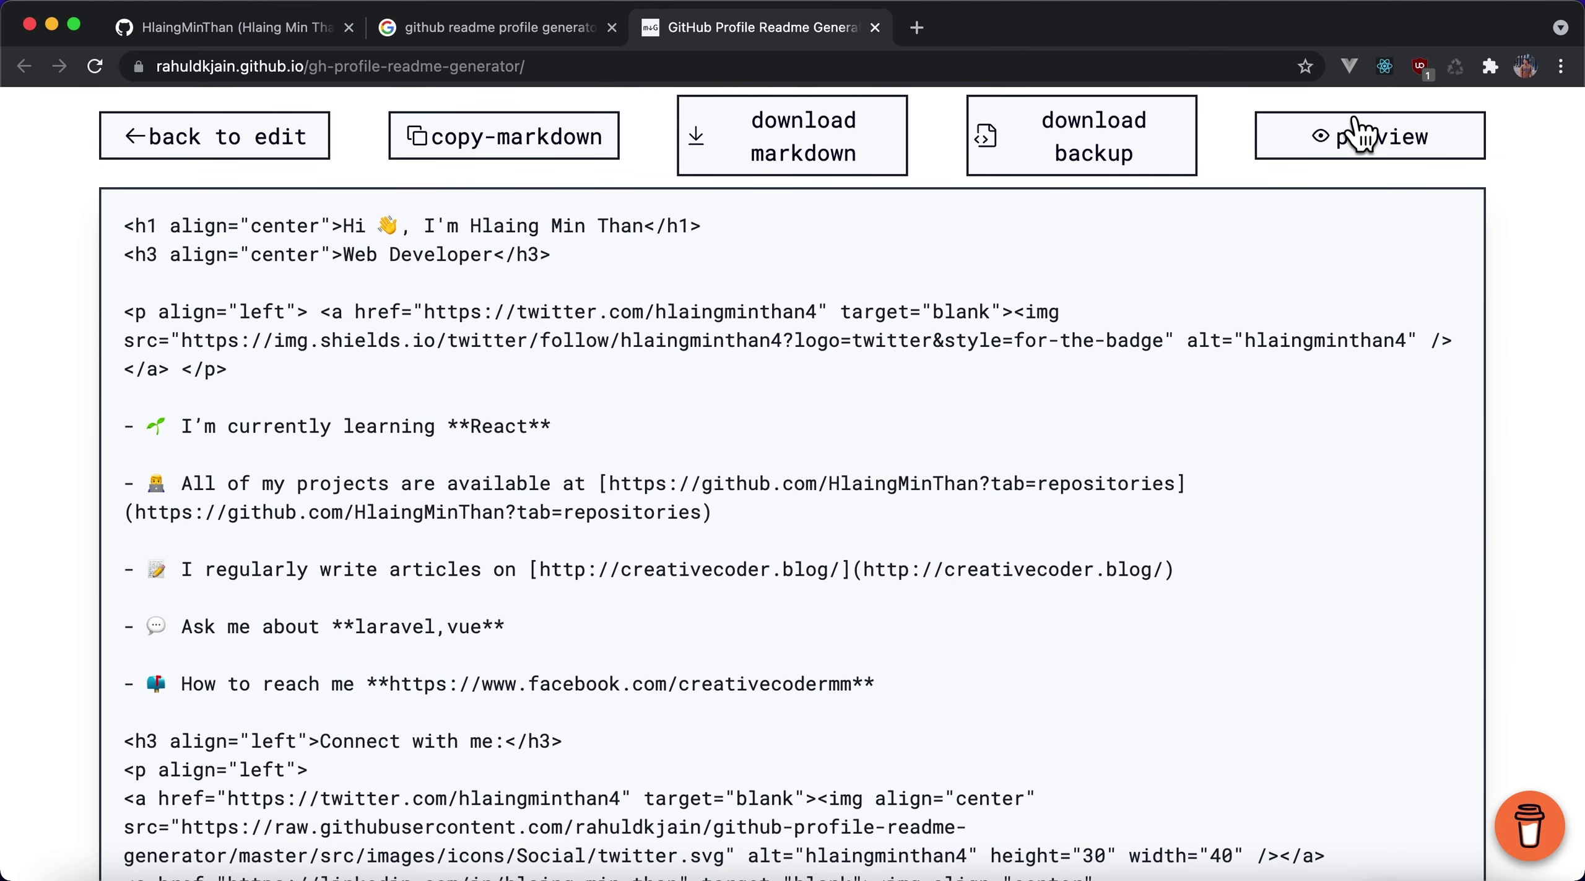
{"action": "left_click", "coordinate": [1367, 137]}
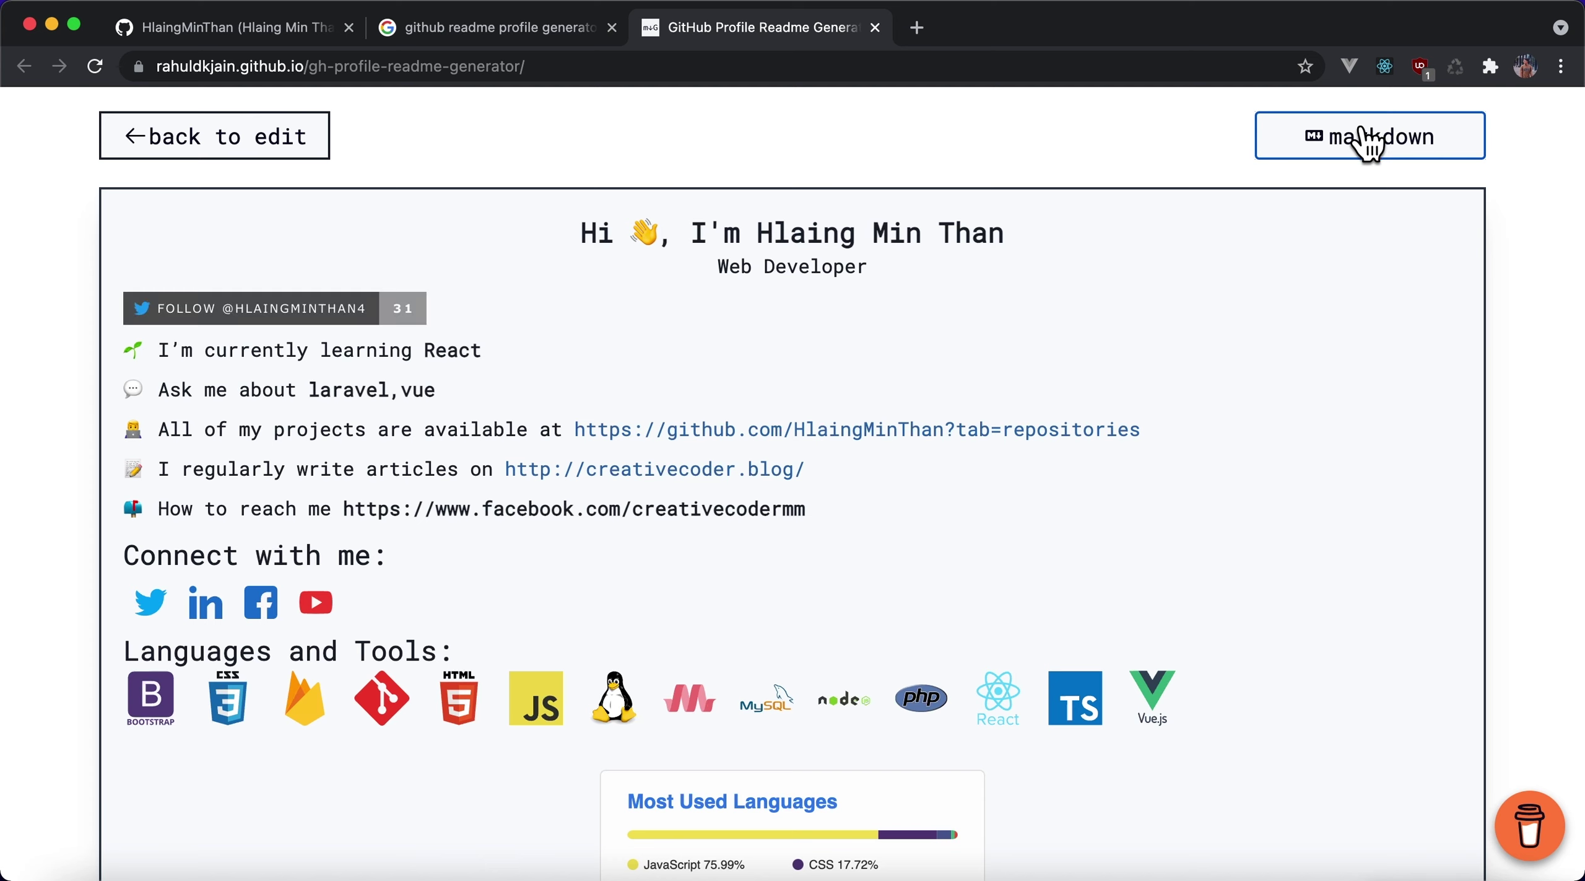
Frame the previewed content from the greeting heading down to the Languages and Tools icons with a screen-capture selection
{"action": "key", "text": "super+shift+4"}
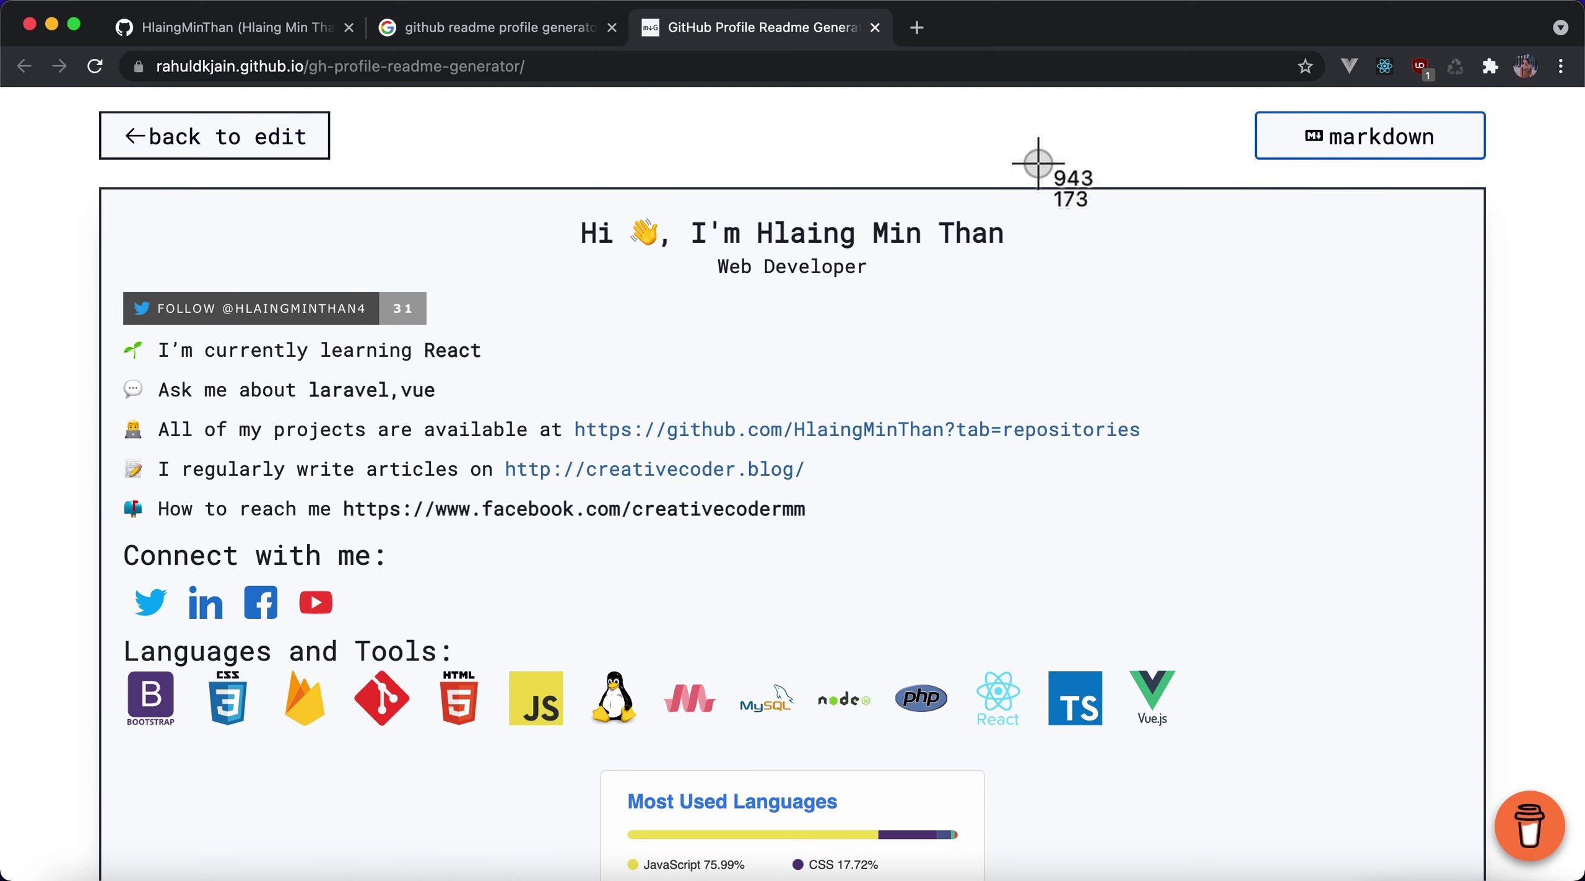
{"action": "left_click_drag", "start_coordinate": [84, 193], "coordinate": [1310, 751]}
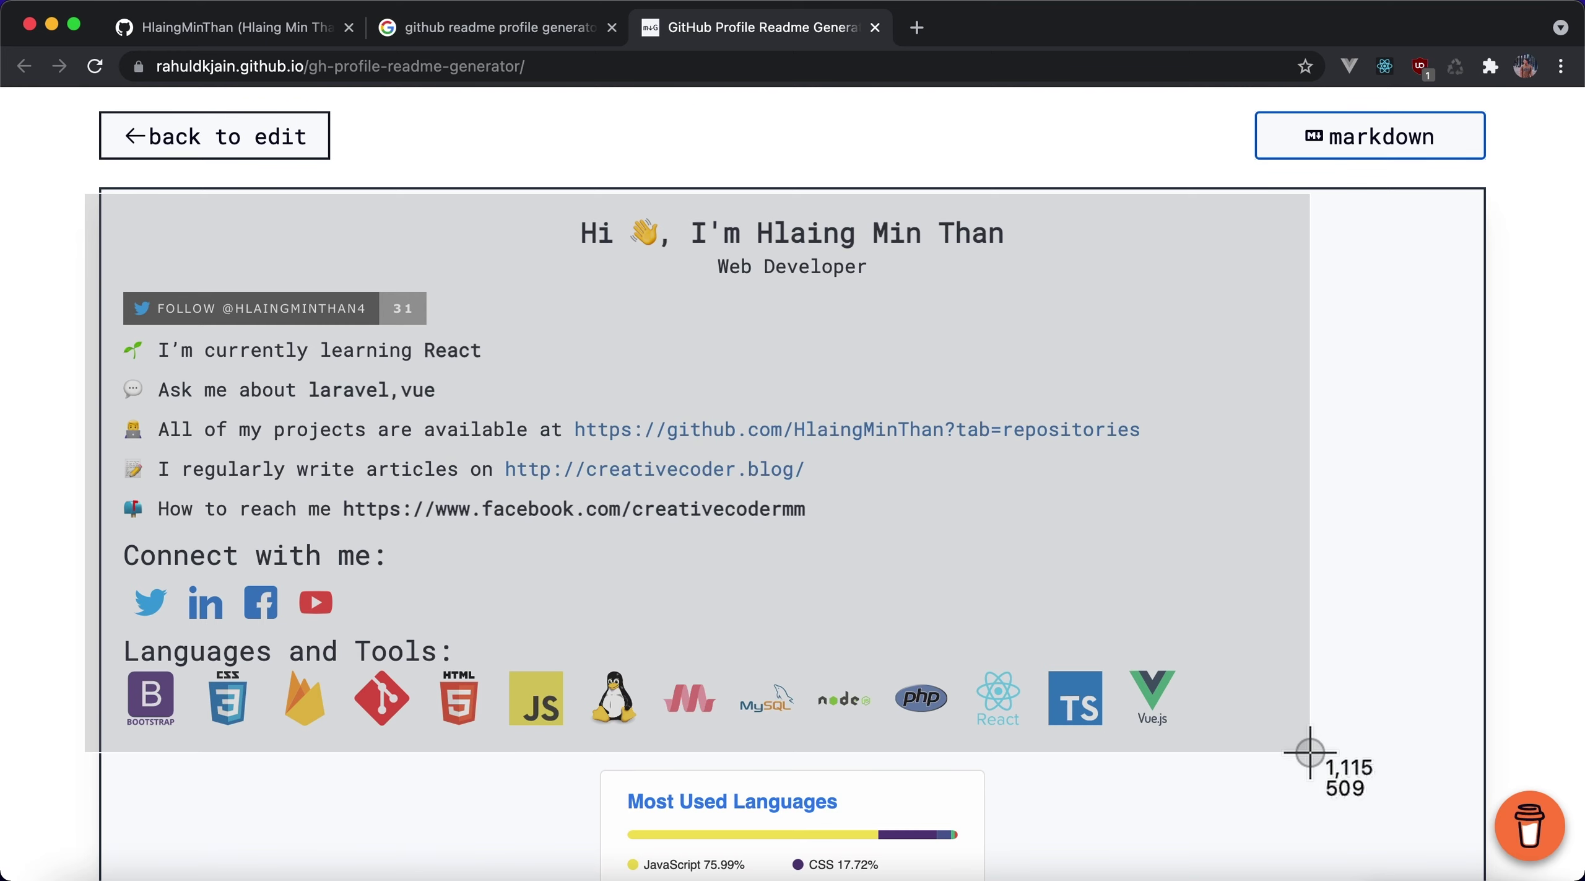
{"action": "left_click_drag", "start_coordinate": [1310, 752], "coordinate": [1311, 751]}
Return to the markdown view and copy the generated code from the heading through the end of the Languages and Tools section
{"action": "left_click", "coordinate": [1341, 155]}
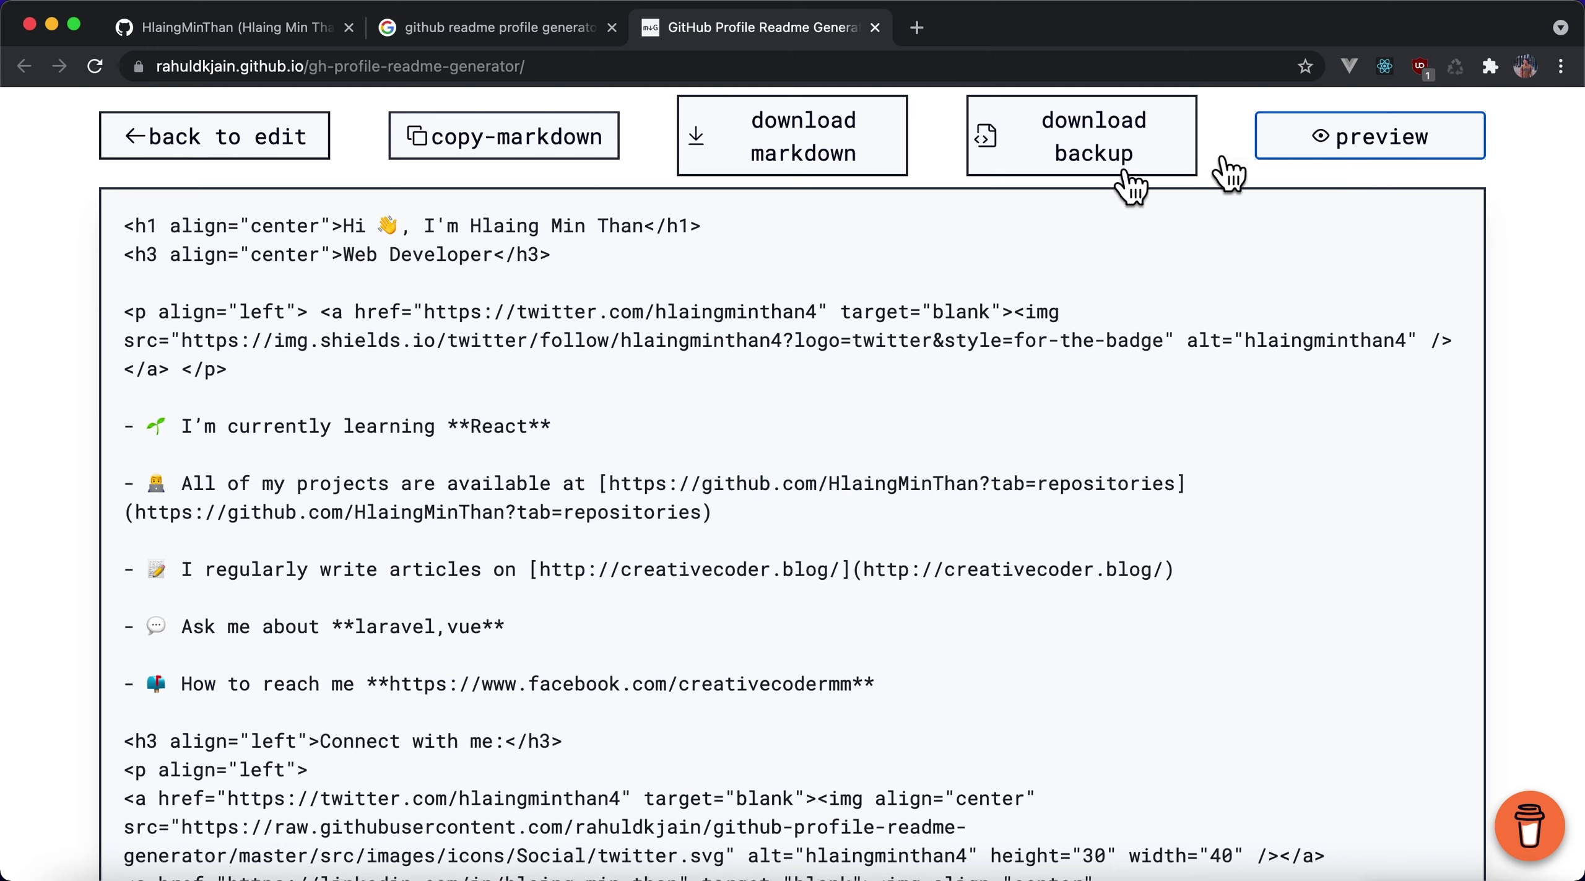
{"action": "left_click_drag", "start_coordinate": [124, 224], "coordinate": [574, 682]}
{"action": "scroll", "coordinate": [454, 742], "scroll_direction": "down", "scroll_amount": 10}
{"action": "scroll", "coordinate": [452, 731], "scroll_direction": "down", "scroll_amount": 8}
{"action": "scroll", "coordinate": [452, 735], "scroll_direction": "down", "scroll_amount": 1}
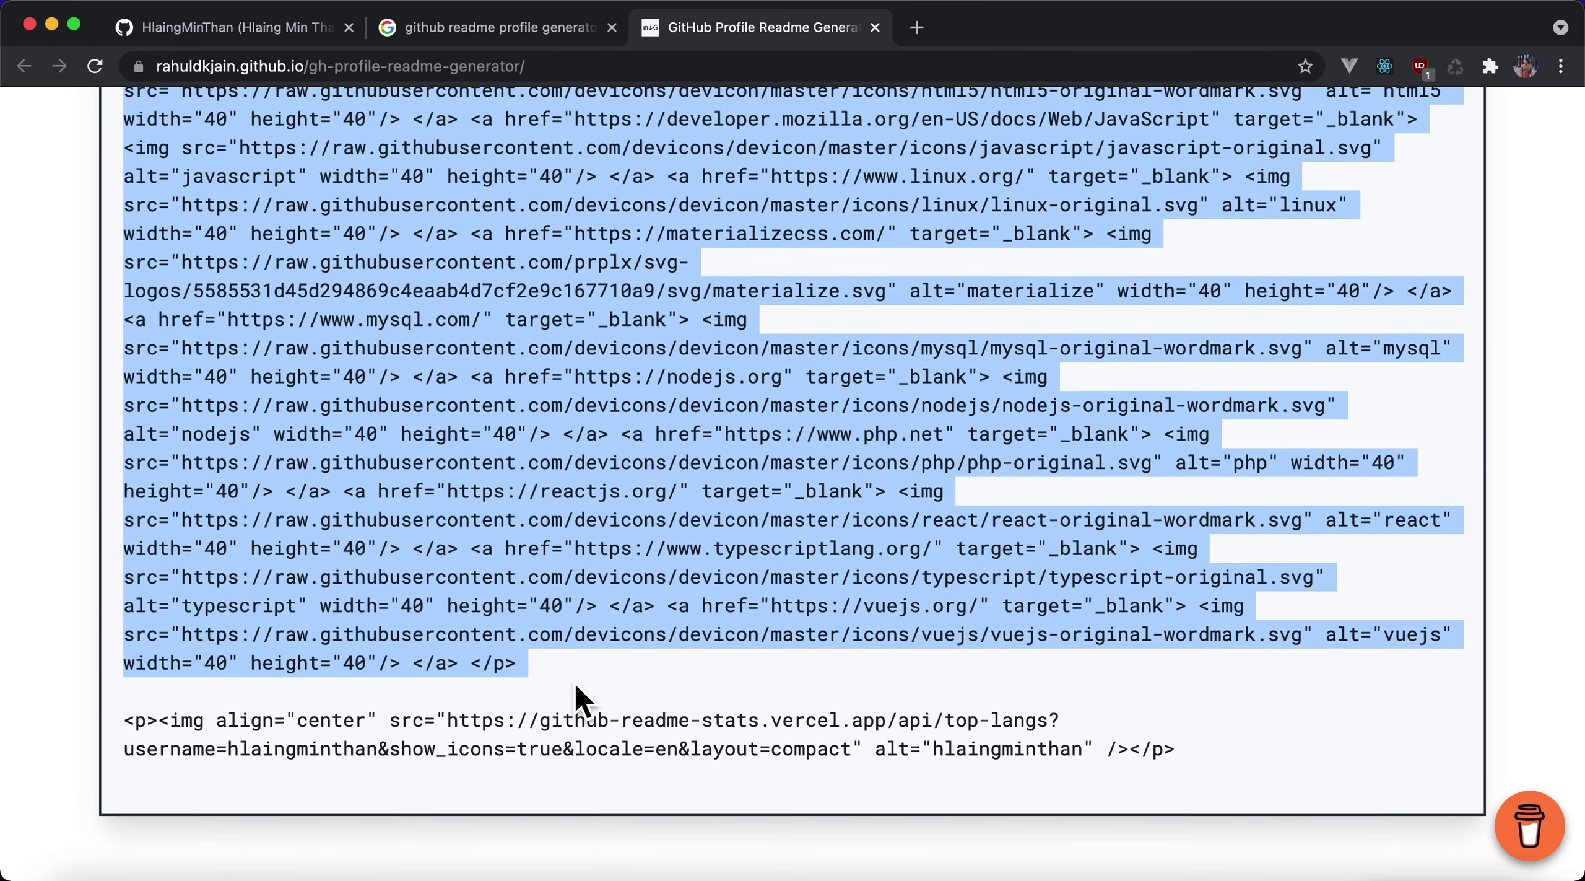
{"action": "scroll", "coordinate": [574, 681], "scroll_direction": "down", "scroll_amount": 1}
{"action": "key", "text": "super+shift+4"}
{"action": "left_click_drag", "start_coordinate": [686, 675], "coordinate": [763, 718]}
{"action": "scroll", "coordinate": [723, 558], "scroll_direction": "down", "scroll_amount": 2}
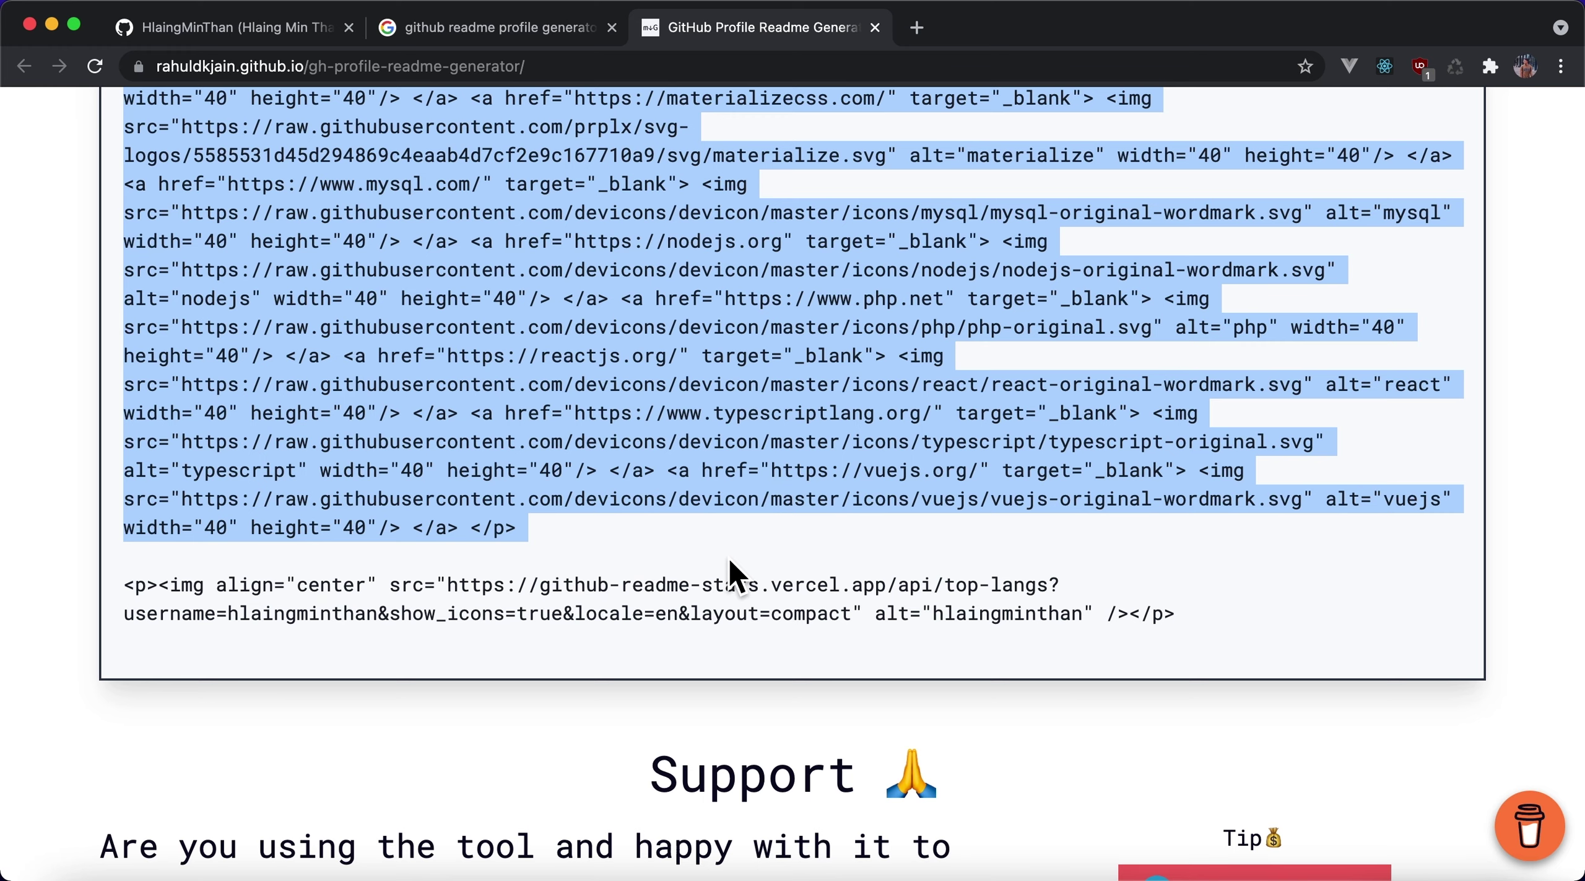
Close the generator and Google search pages, and open the profile's README.md for editing
{"action": "key", "text": "super+w"}
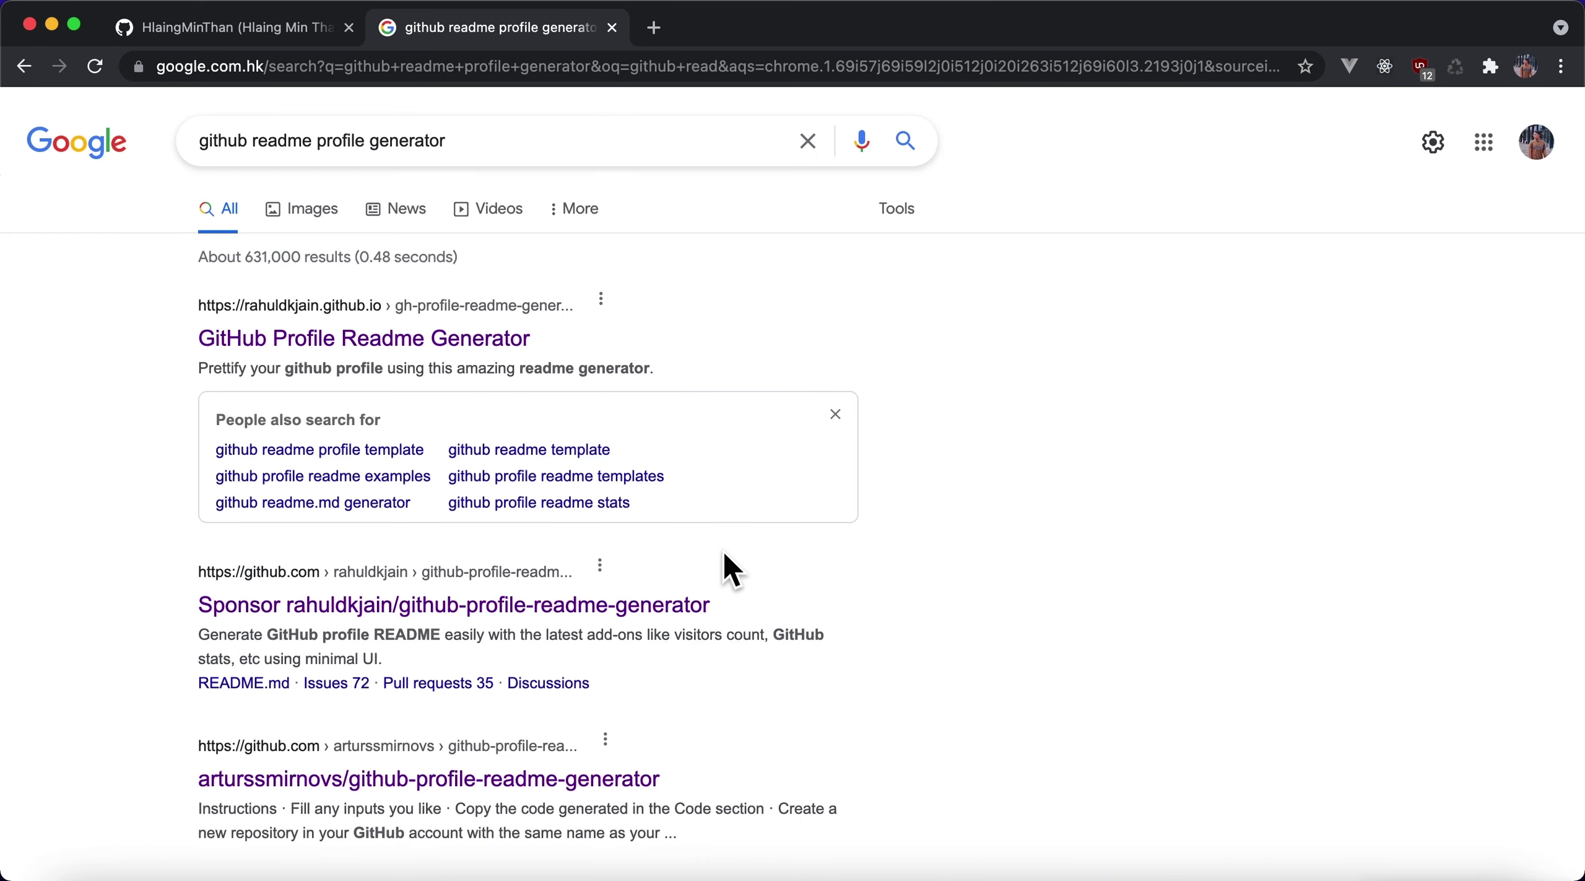
{"action": "key", "text": "super+w"}
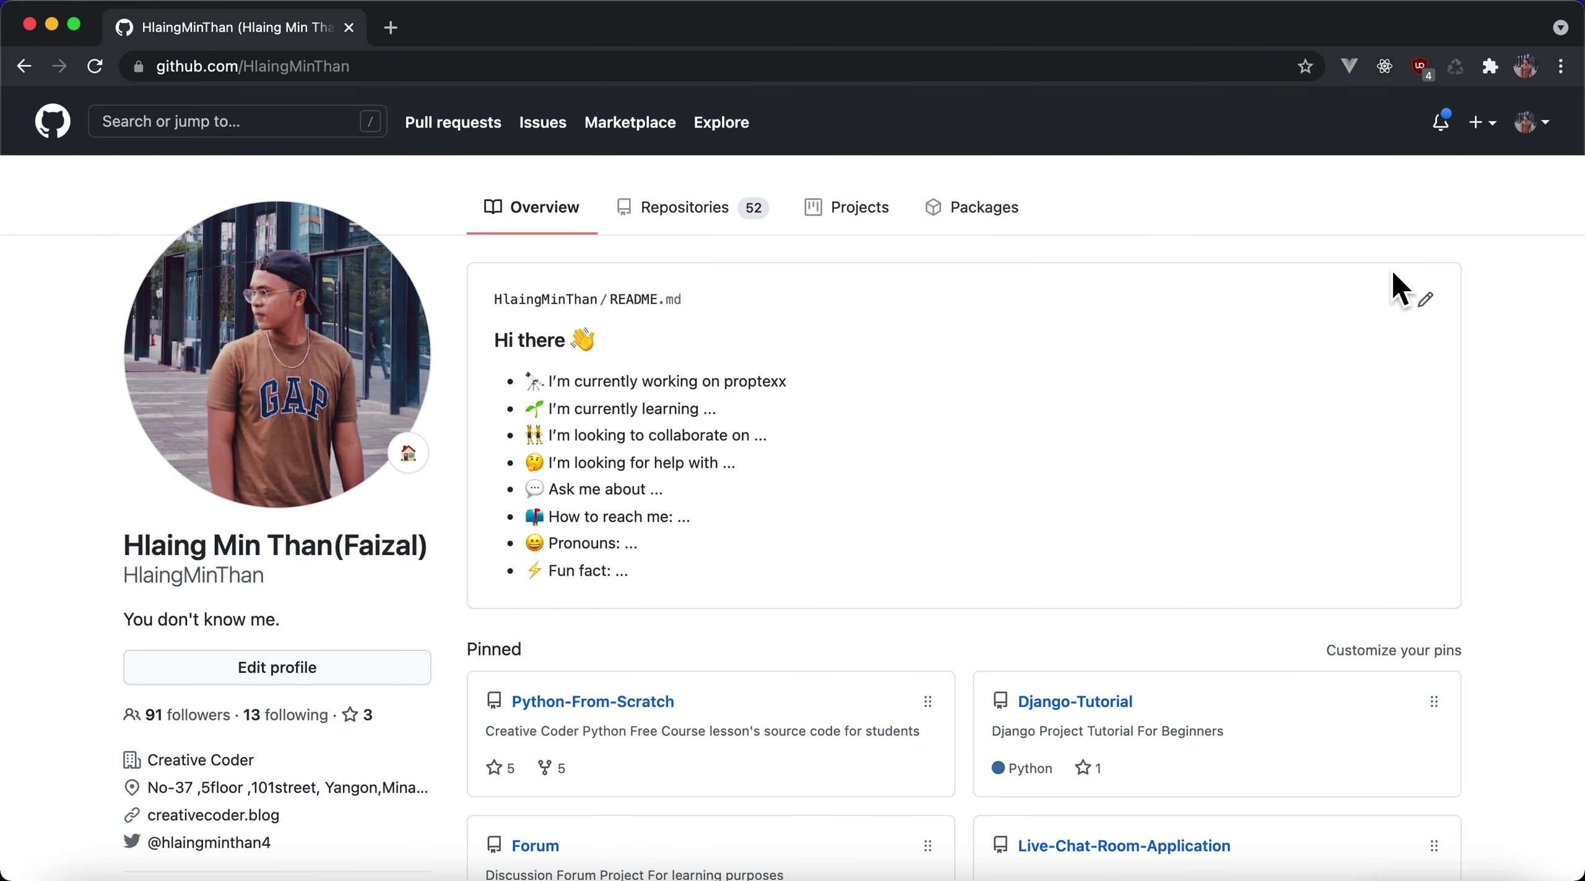
{"action": "left_click", "coordinate": [1406, 297]}
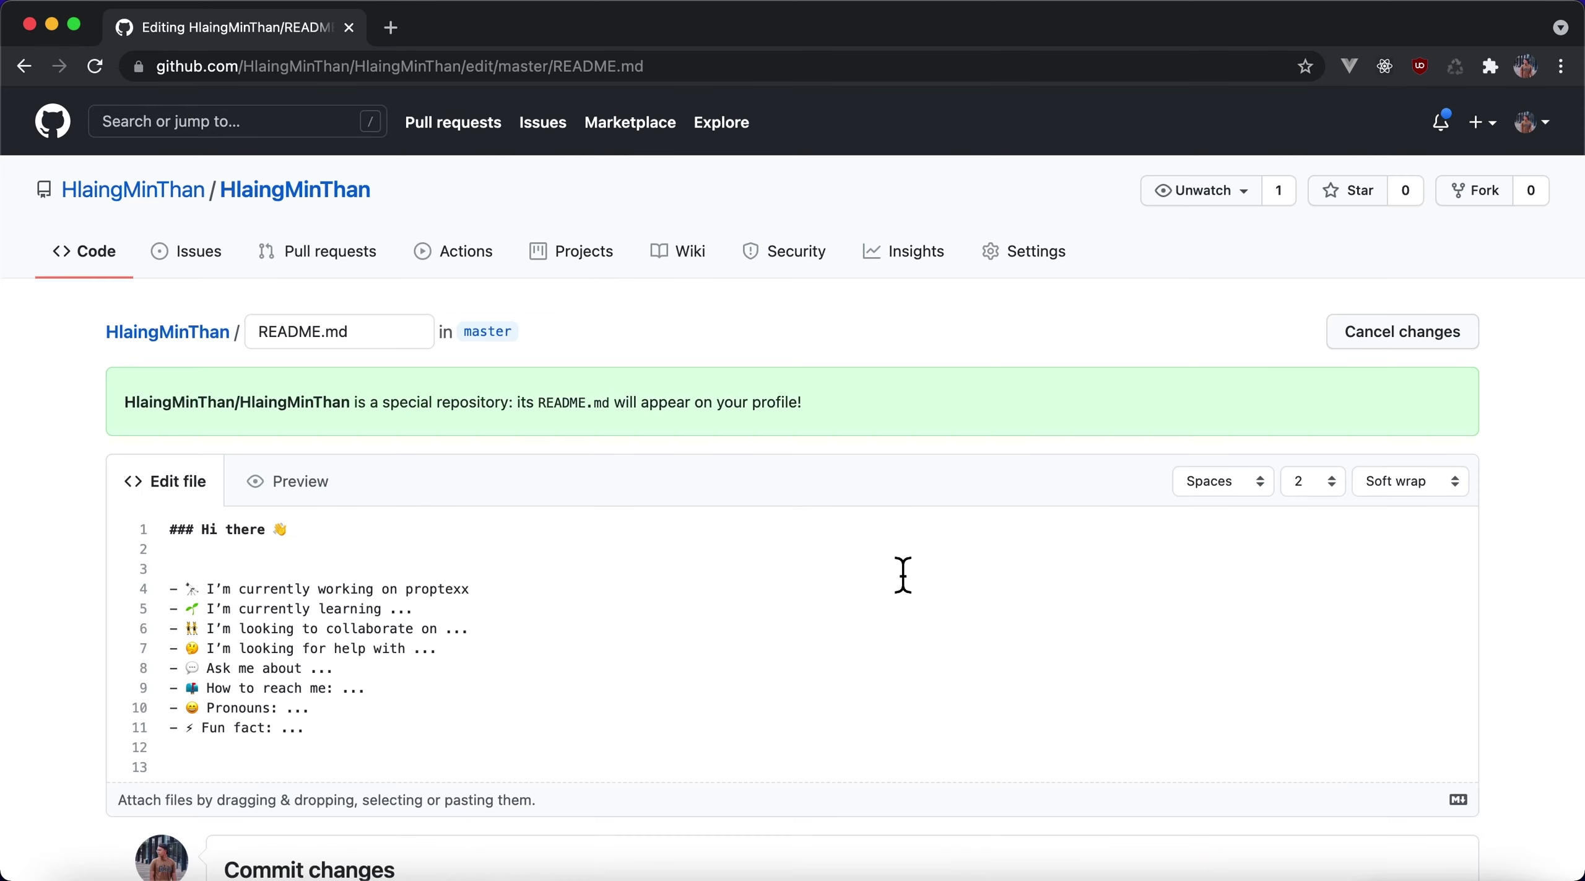
Replace the whole content of README.md with the copied markdown and commit it directly to the master branch
{"action": "key", "text": "super+a"}
{"action": "key", "text": "super+v"}
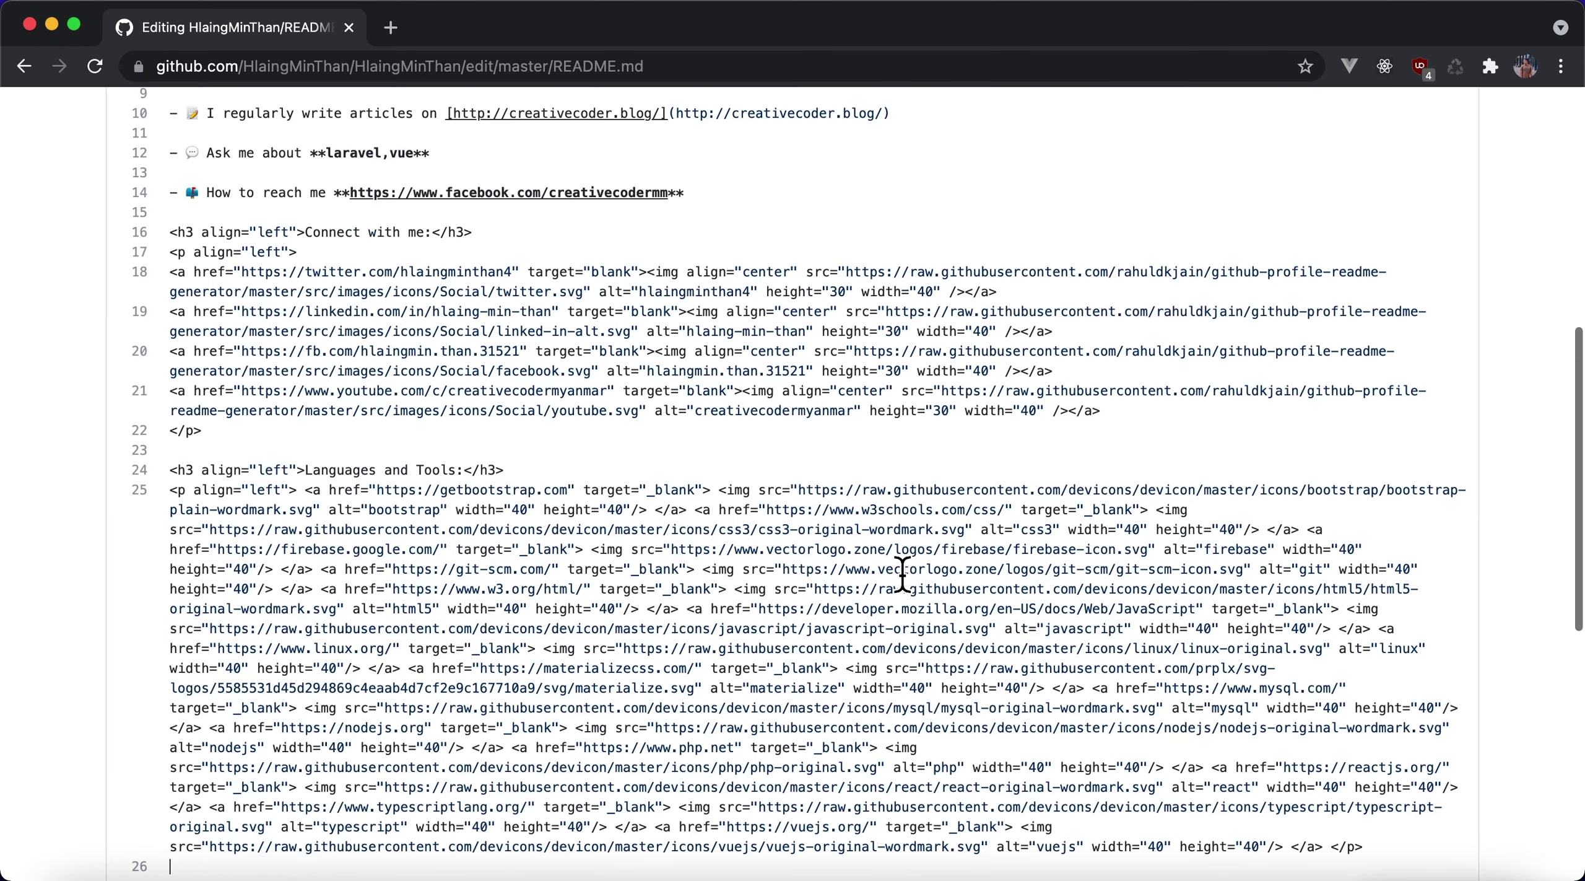
{"action": "scroll", "coordinate": [902, 575], "scroll_direction": "down", "scroll_amount": 10}
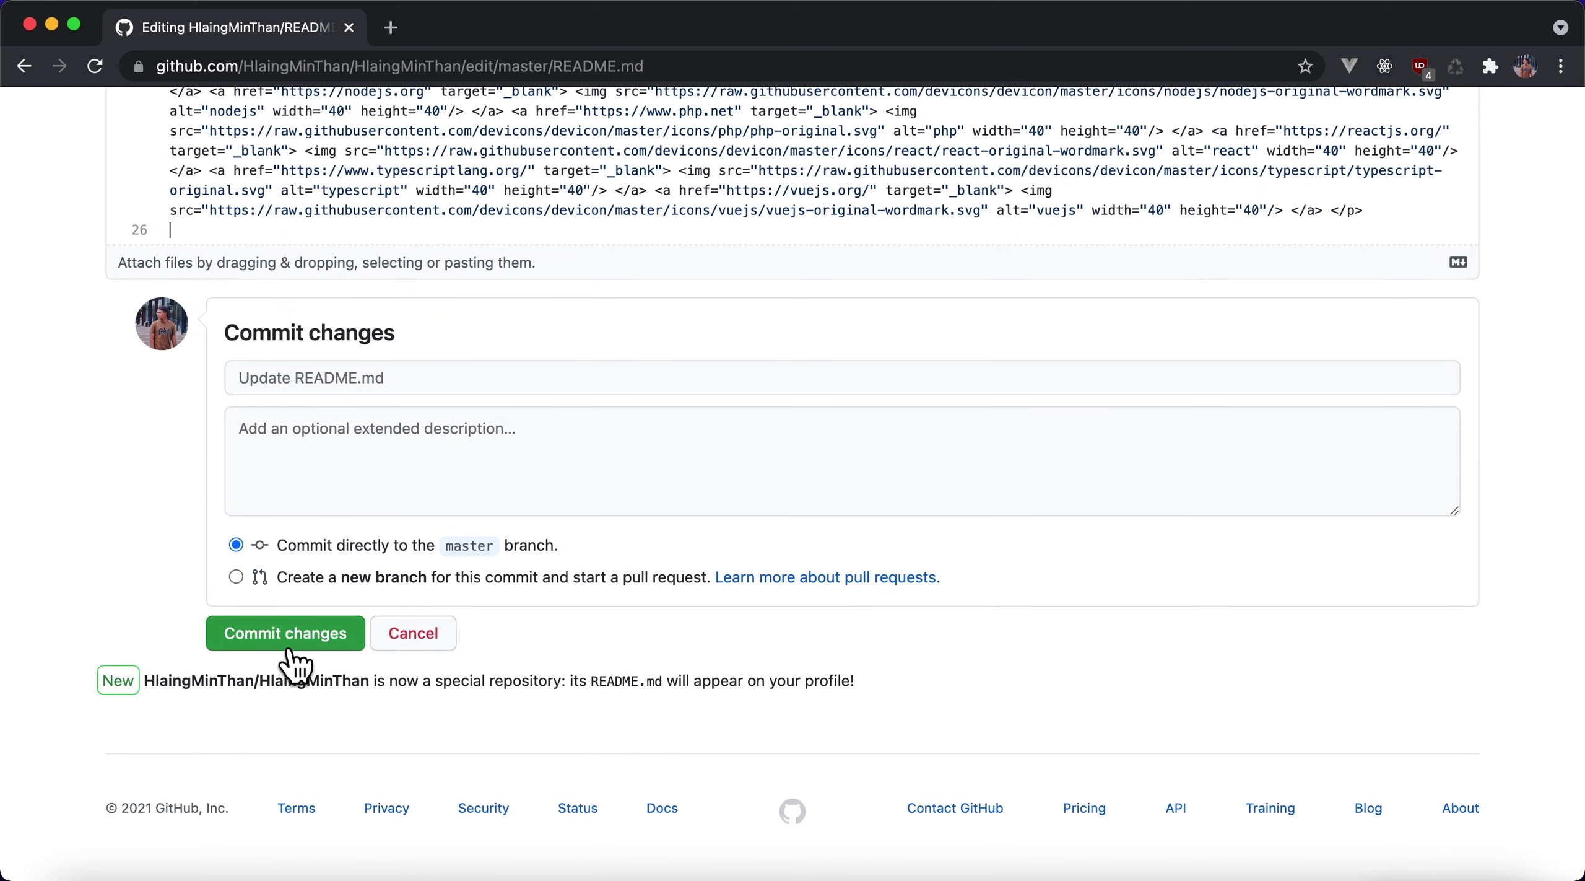
{"action": "left_click", "coordinate": [287, 644]}
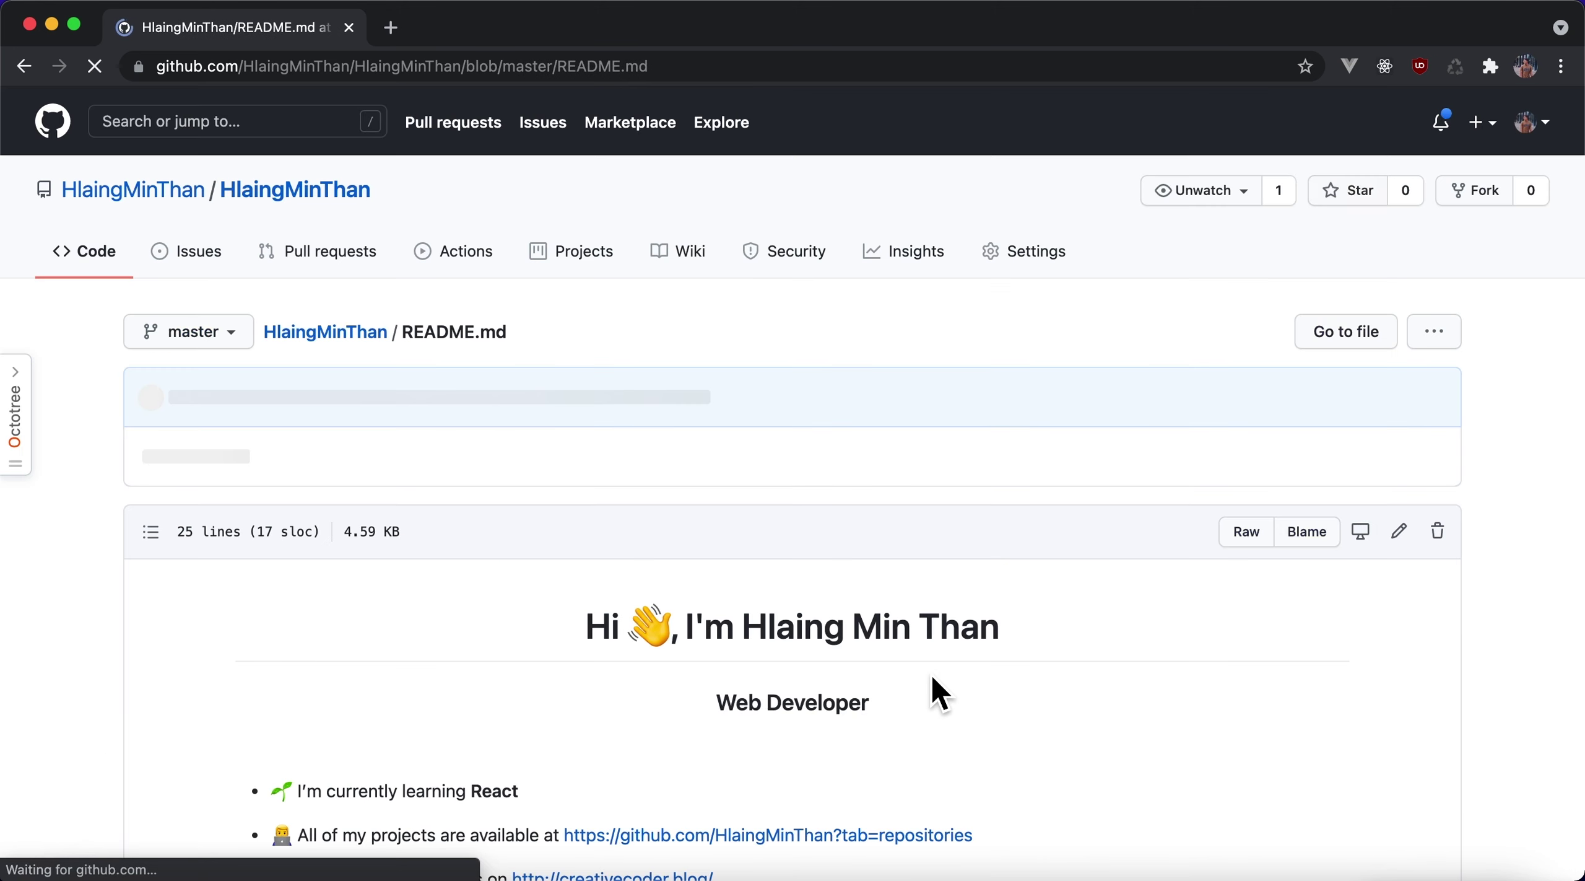
Review the rendered README.md, from the greeting and bullet list to the social links and tool icons
{"action": "scroll", "coordinate": [927, 673], "scroll_direction": "down", "scroll_amount": 10}
{"action": "scroll", "coordinate": [927, 674], "scroll_direction": "up", "scroll_amount": 3}
{"action": "scroll", "coordinate": [927, 671], "scroll_direction": "up", "scroll_amount": 2}
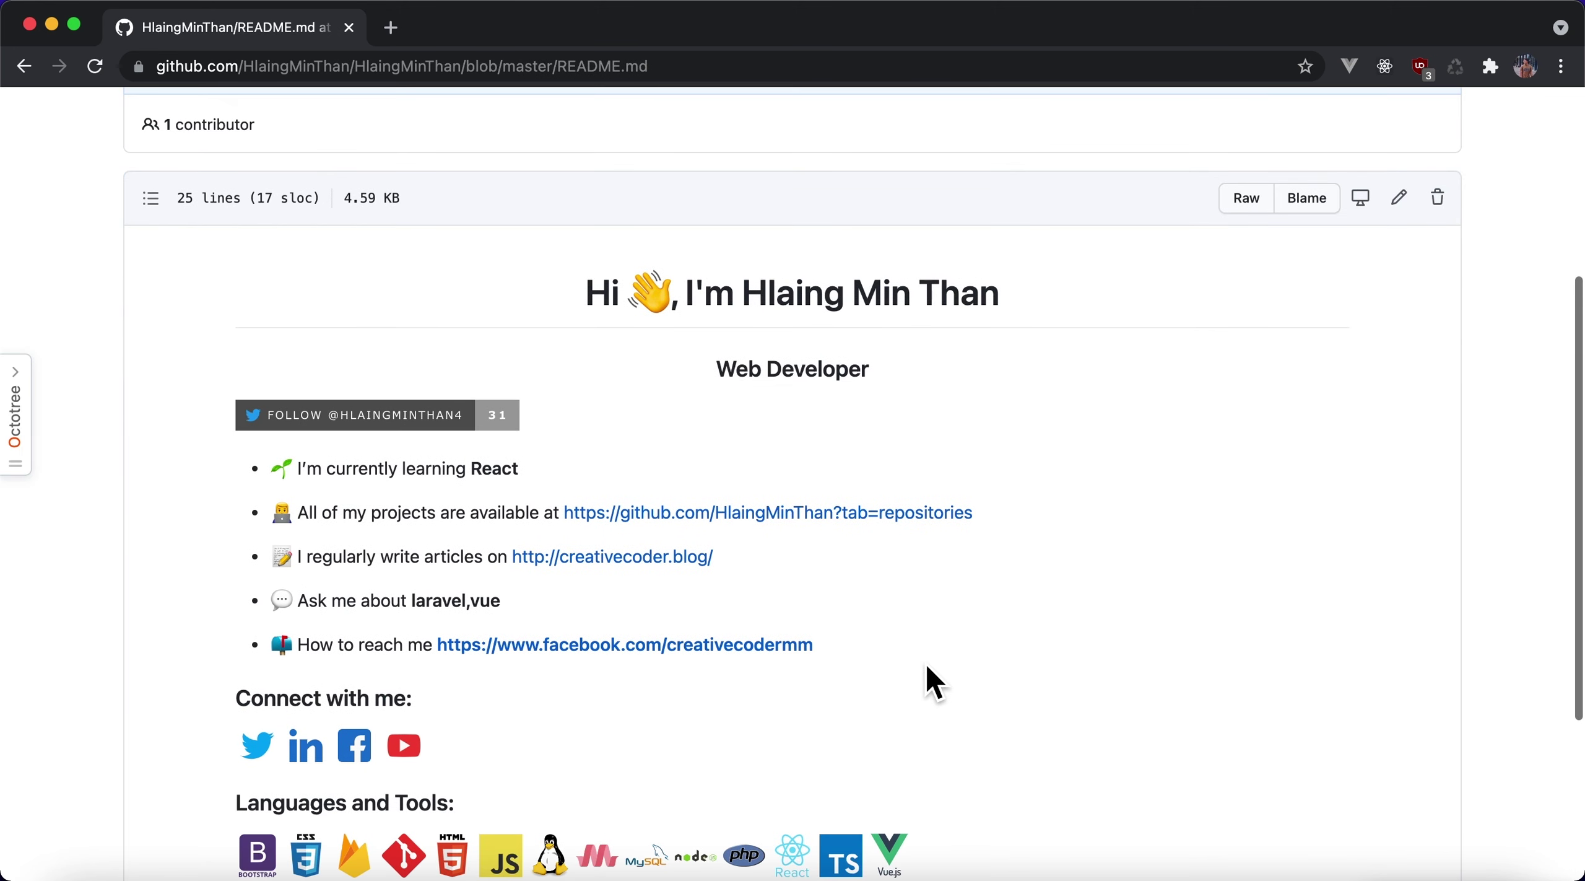
{"action": "scroll", "coordinate": [930, 664], "scroll_direction": "down", "scroll_amount": 1}
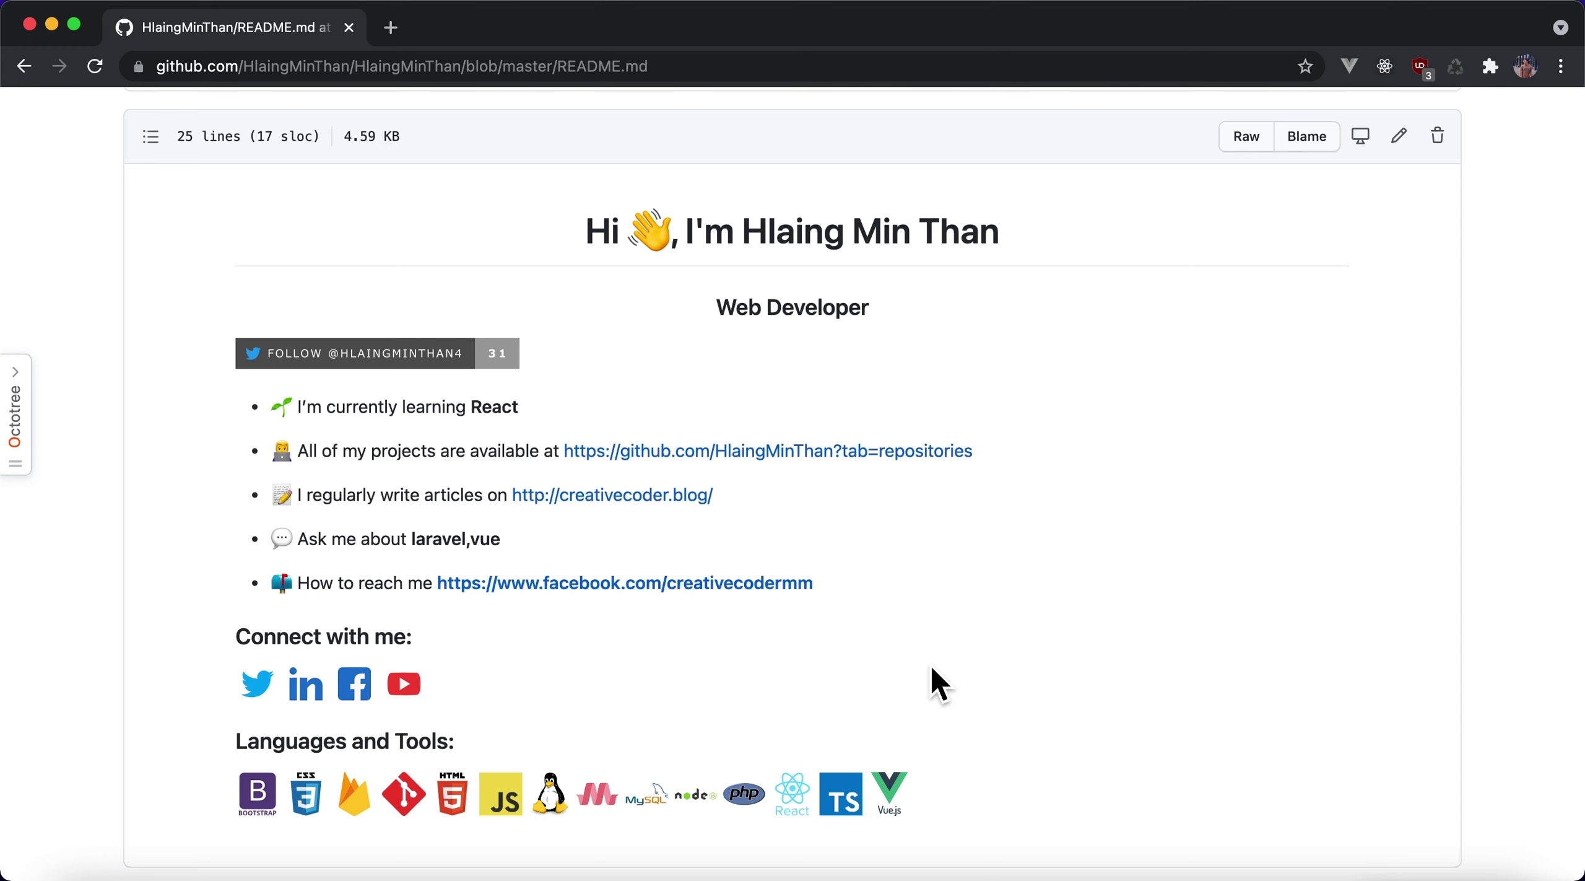
{"action": "scroll", "coordinate": [930, 664], "scroll_direction": "up", "scroll_amount": 6}
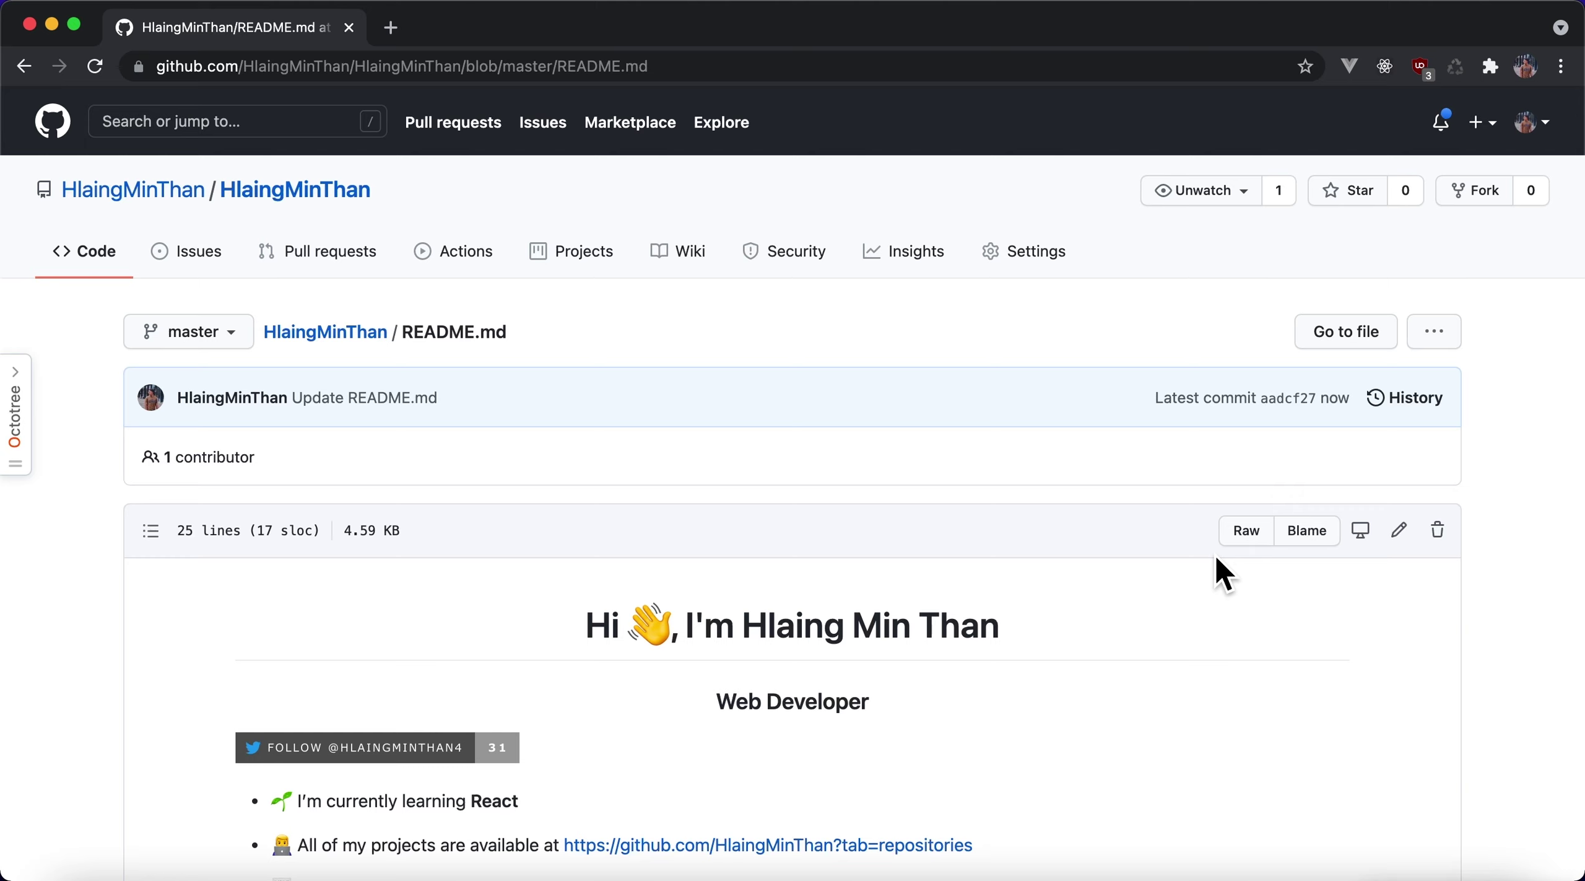
Go to the profile repository's main page and open its file upload page
{"action": "left_click", "coordinate": [346, 193]}
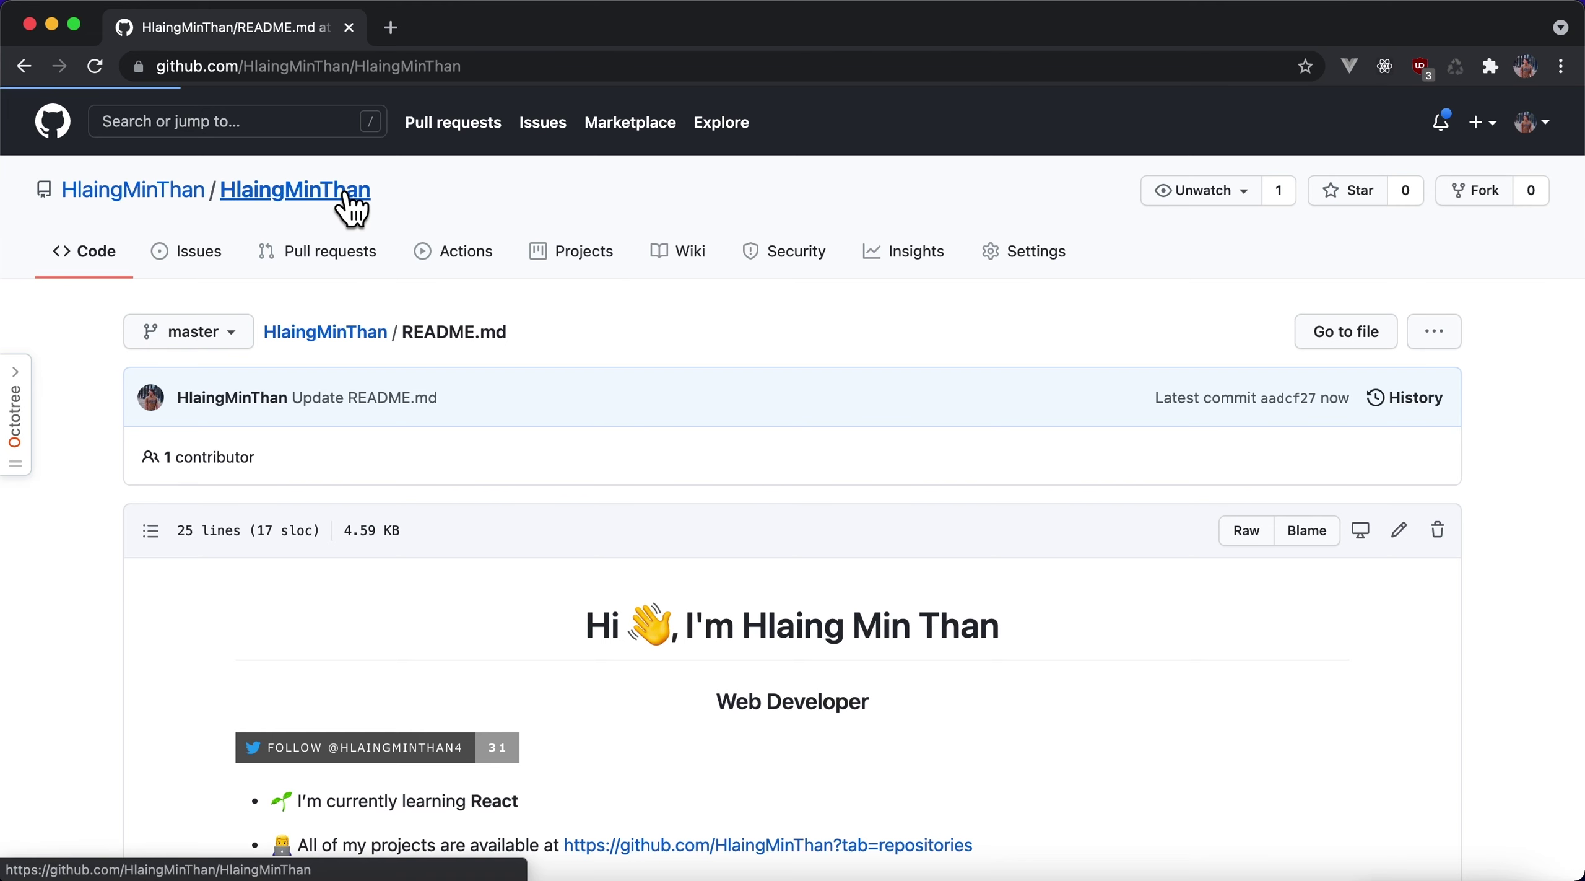
{"action": "scroll", "coordinate": [646, 624], "scroll_direction": "down", "scroll_amount": 3}
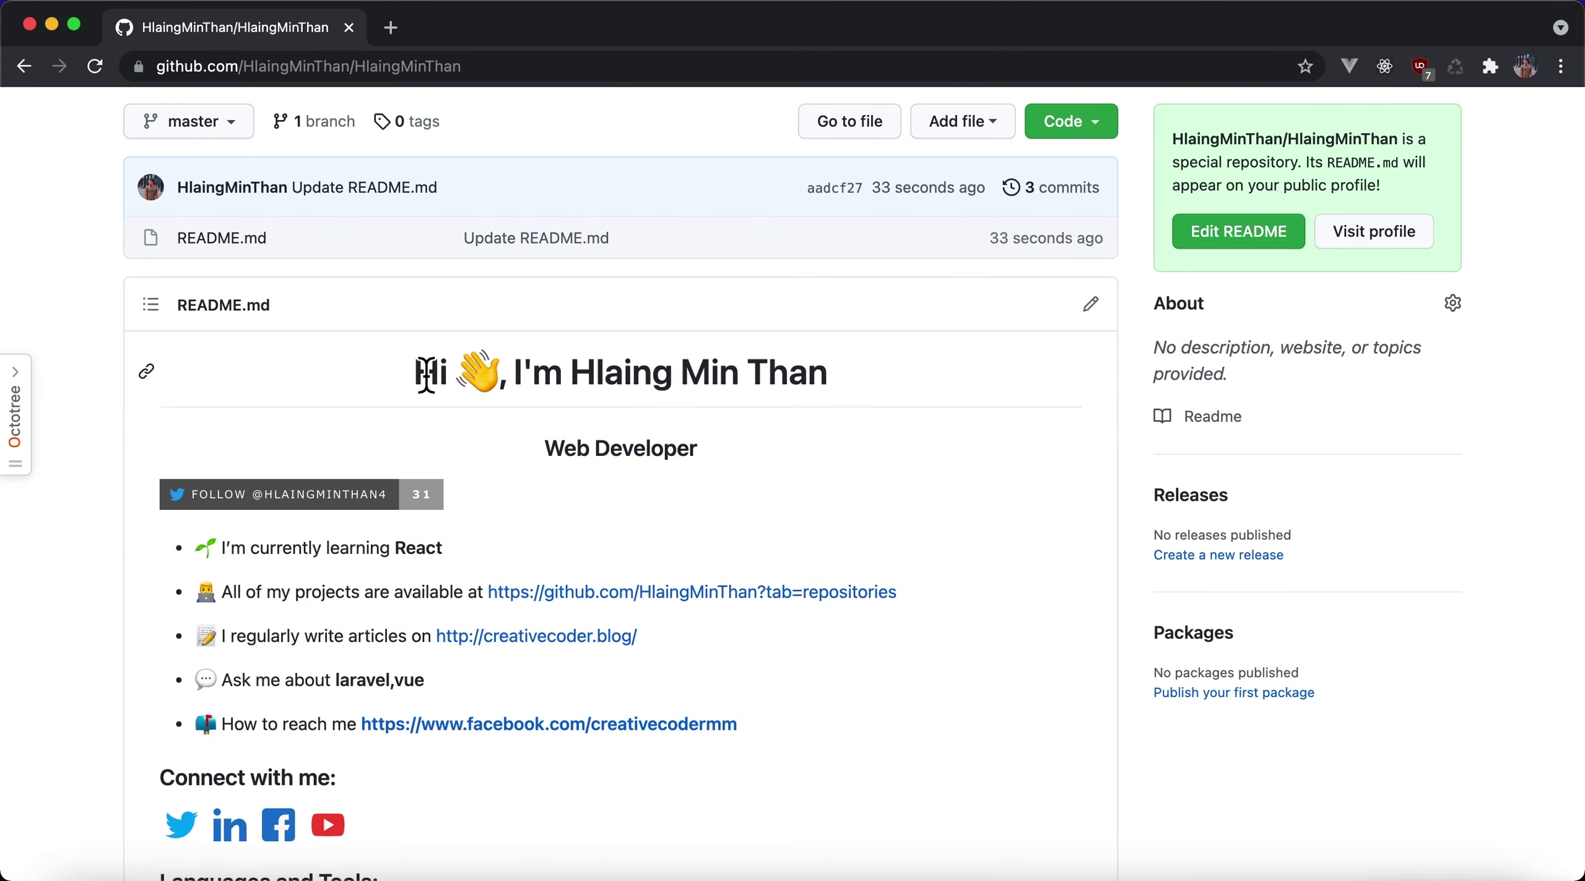
{"action": "scroll", "coordinate": [421, 378], "scroll_direction": "up", "scroll_amount": 2}
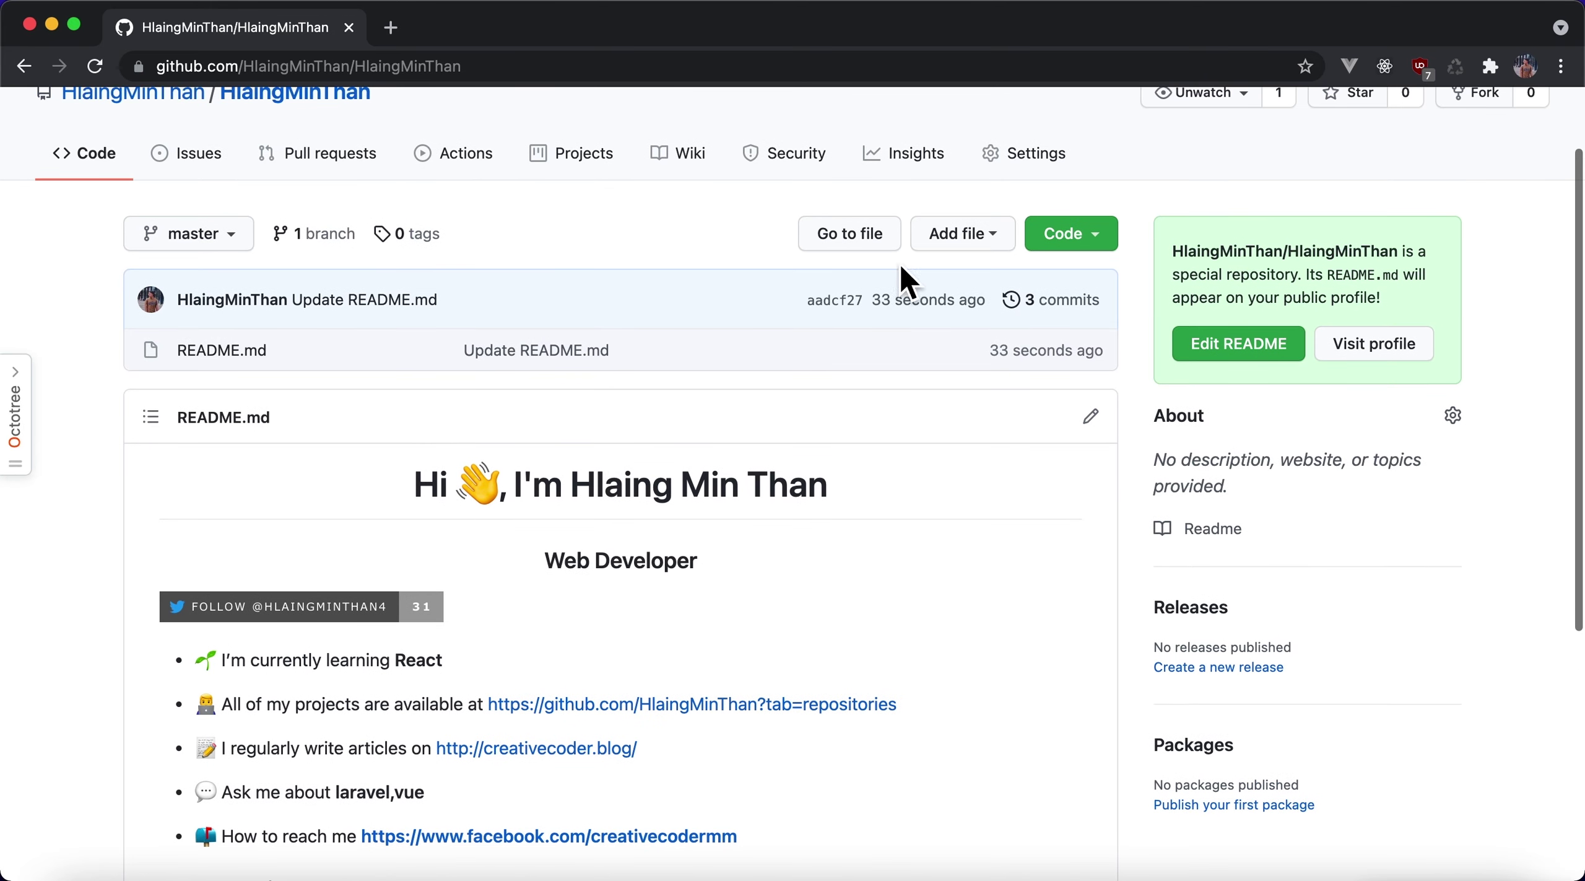
{"action": "left_click", "coordinate": [941, 257]}
{"action": "scroll", "coordinate": [941, 257], "scroll_direction": "up", "scroll_amount": 2}
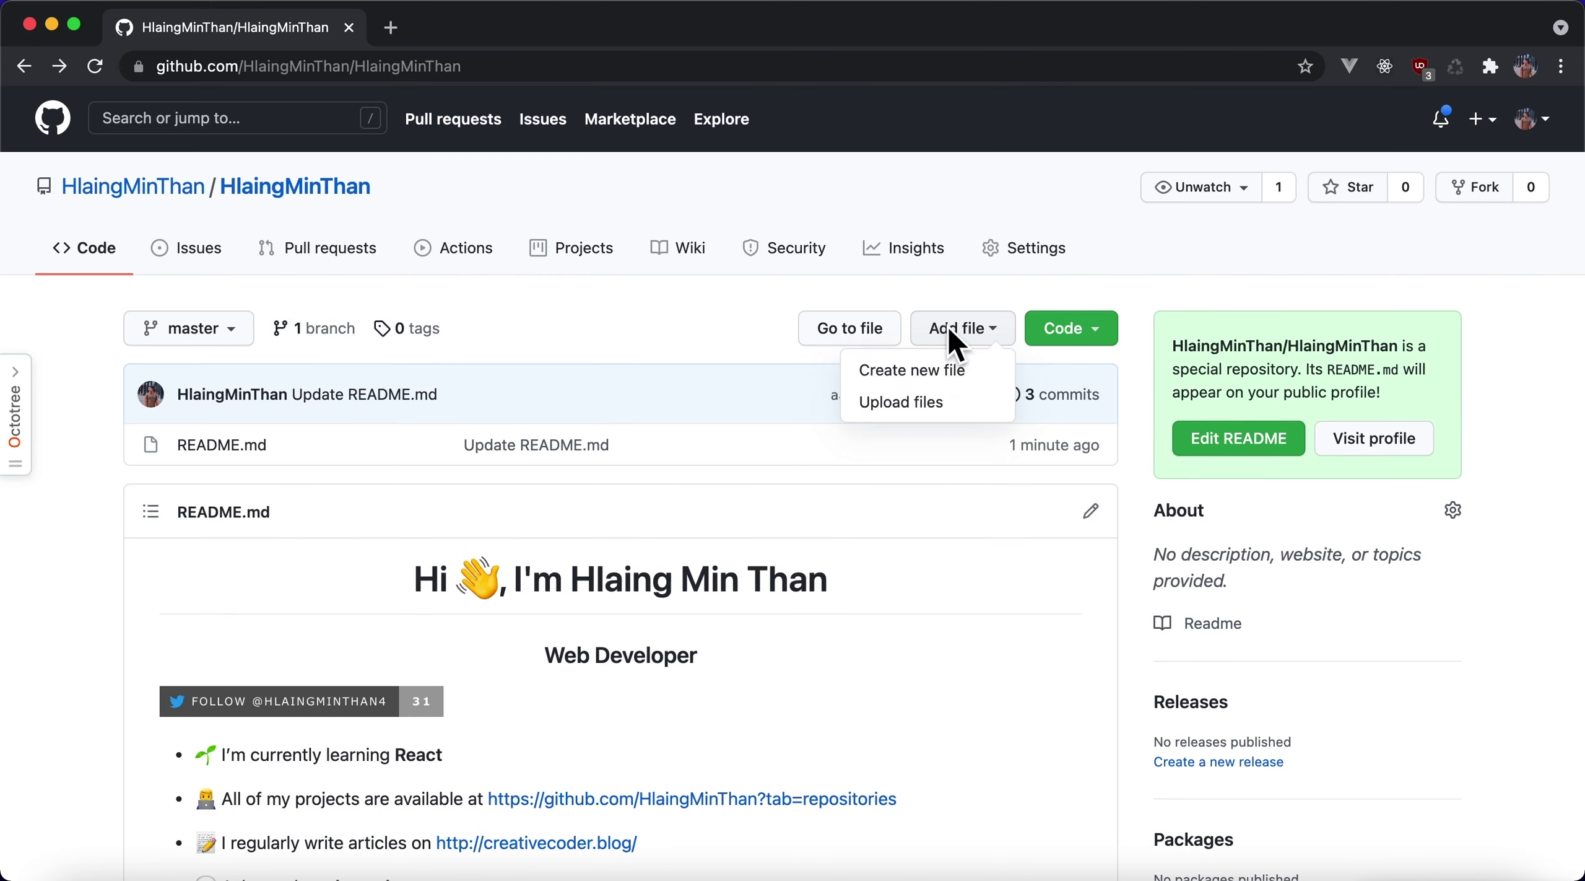
{"action": "left_click", "coordinate": [948, 409]}
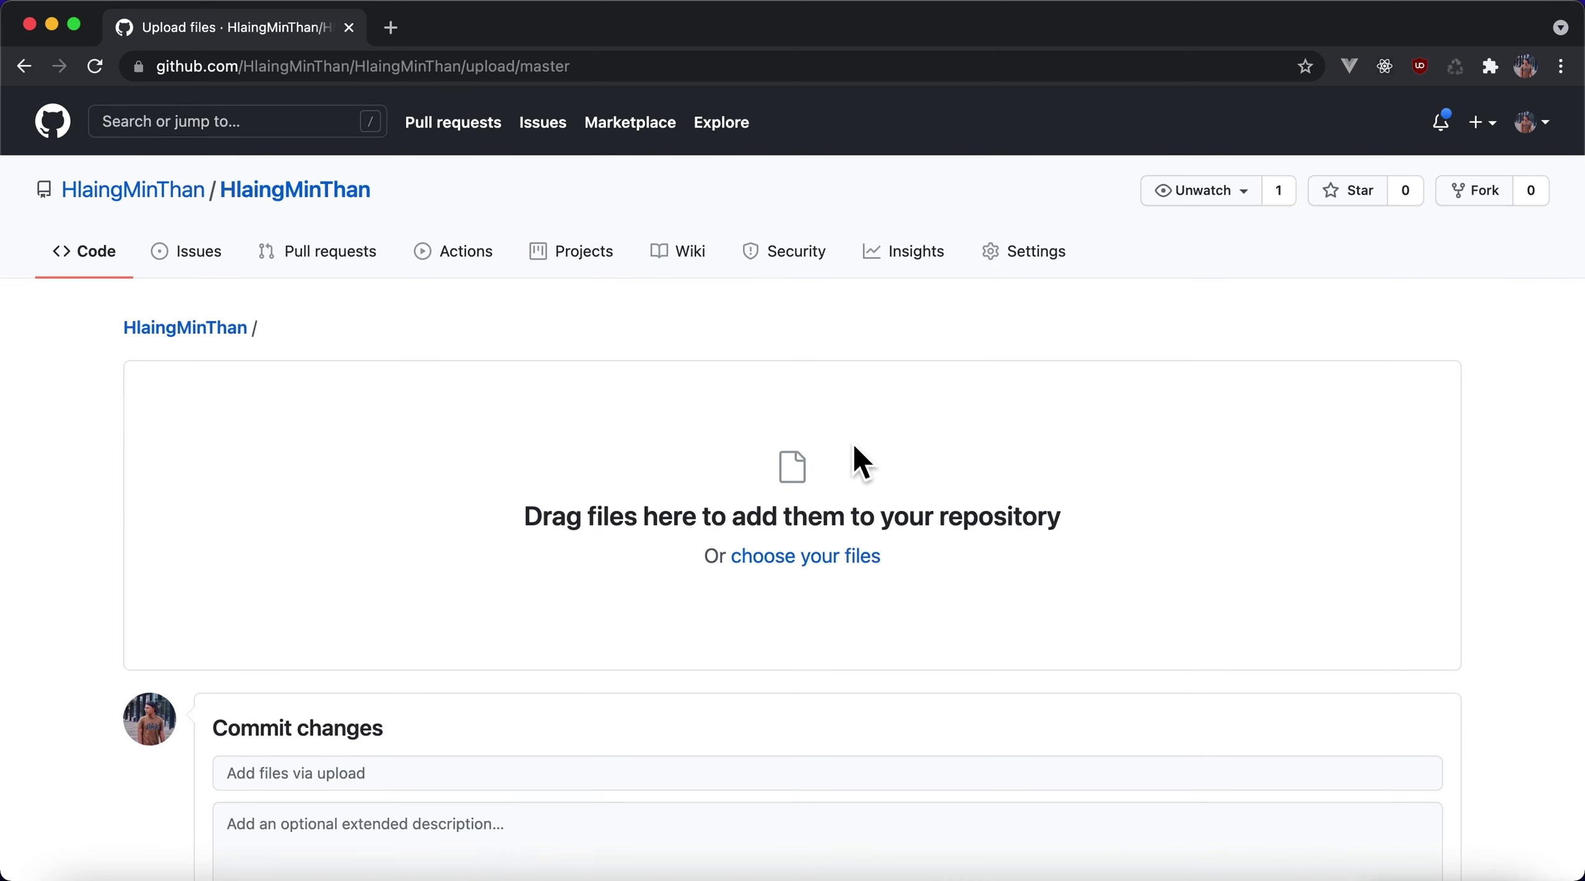
Choose CD-CCV.png from the Creative Coder folder in the home directory as the file to upload
{"action": "left_click", "coordinate": [830, 572]}
{"action": "left_click", "coordinate": [783, 217]}
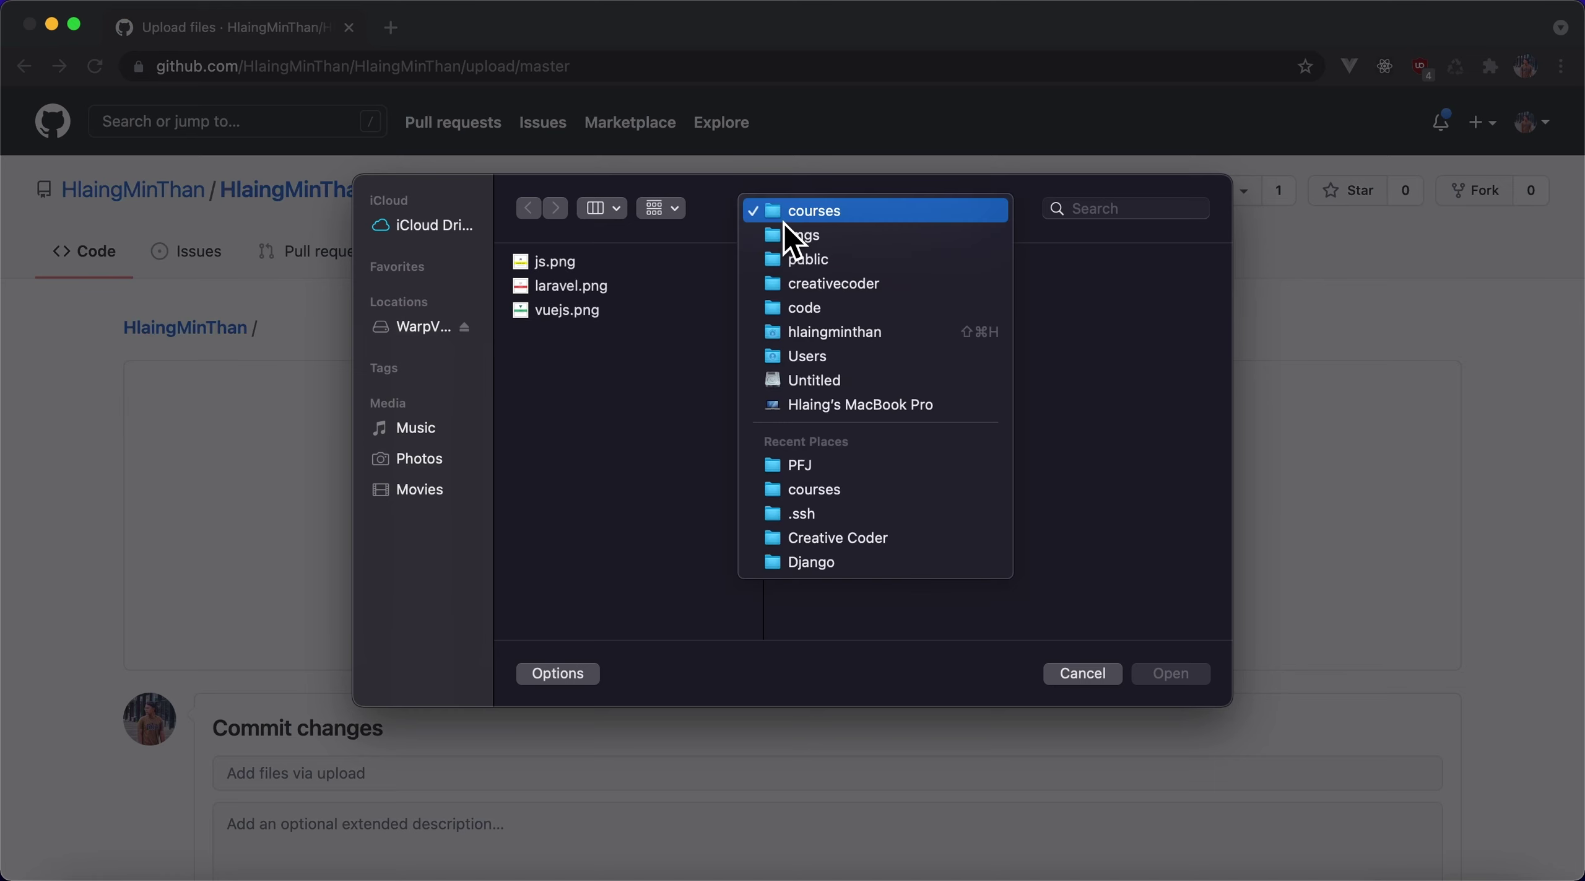
{"action": "left_click", "coordinate": [818, 332]}
{"action": "left_click", "coordinate": [1040, 527]}
{"action": "scroll", "coordinate": [1115, 501], "scroll_direction": "down", "scroll_amount": 3}
{"action": "left_click", "coordinate": [1068, 442]}
{"action": "left_click", "coordinate": [1021, 312]}
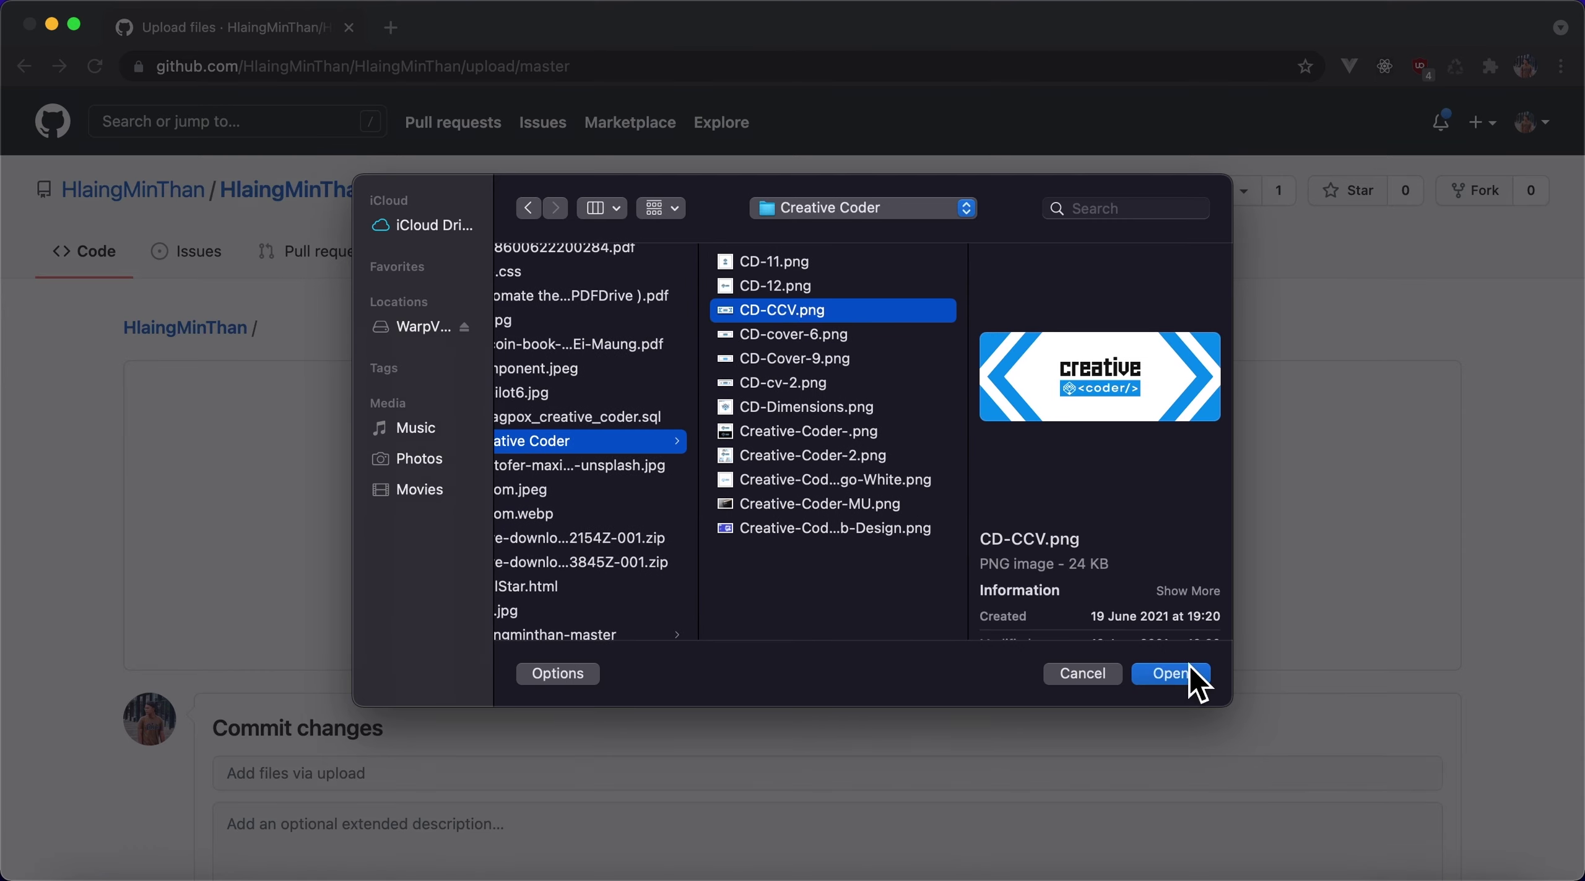
{"action": "left_click", "coordinate": [1186, 675]}
Commit the uploaded CD-CCV.png directly to the master branch with the default commit message
{"action": "scroll", "coordinate": [1115, 666], "scroll_direction": "down", "scroll_amount": 2}
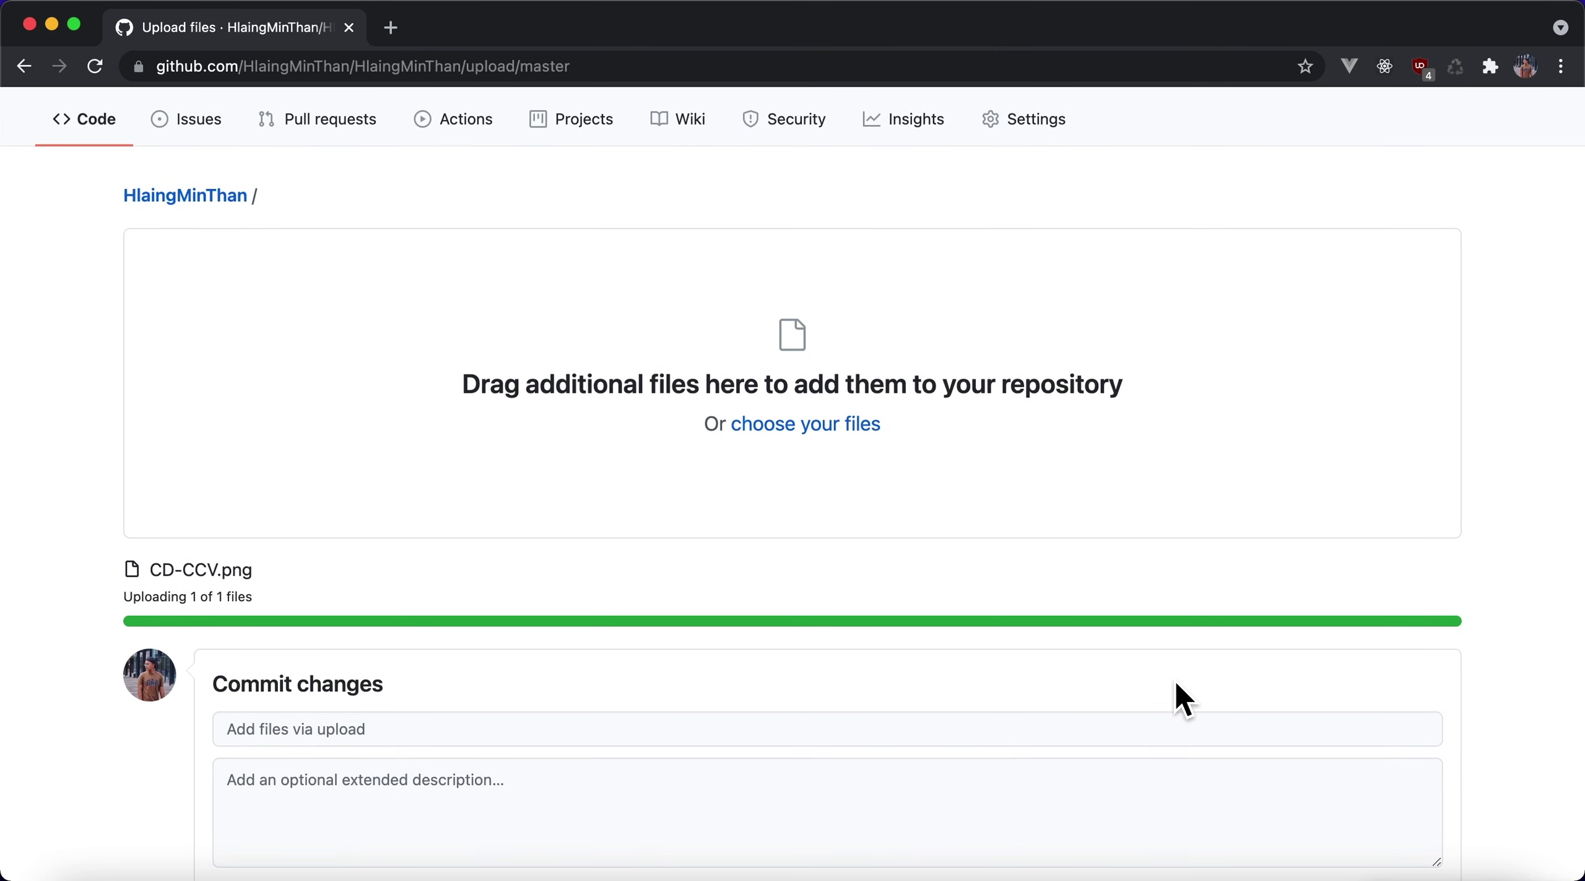
{"action": "scroll", "coordinate": [890, 674], "scroll_direction": "down", "scroll_amount": 4}
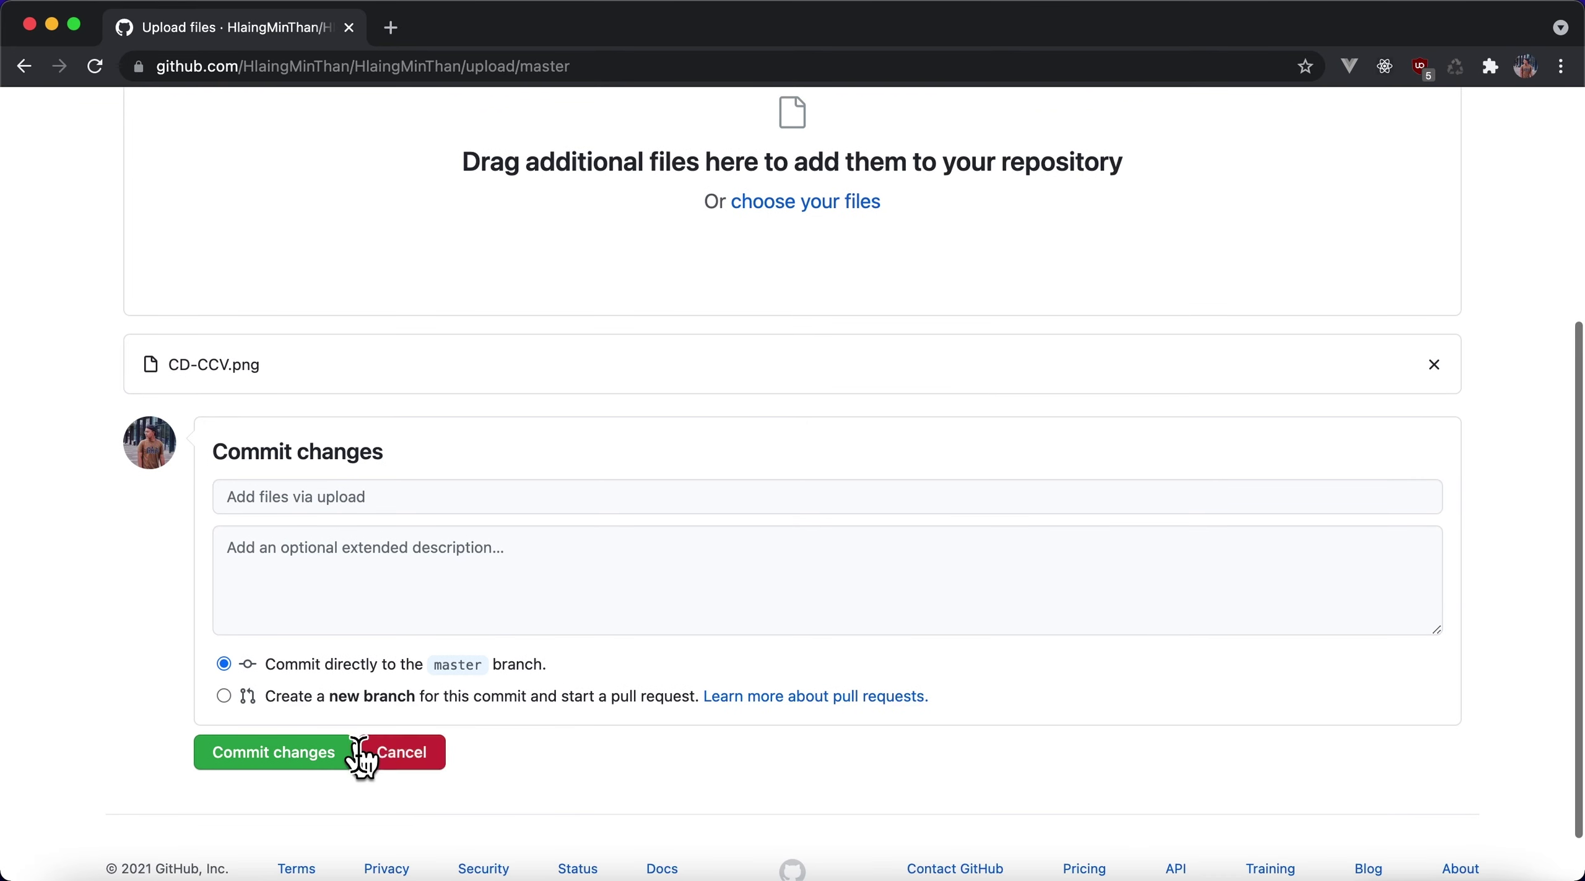
{"action": "left_click", "coordinate": [298, 752]}
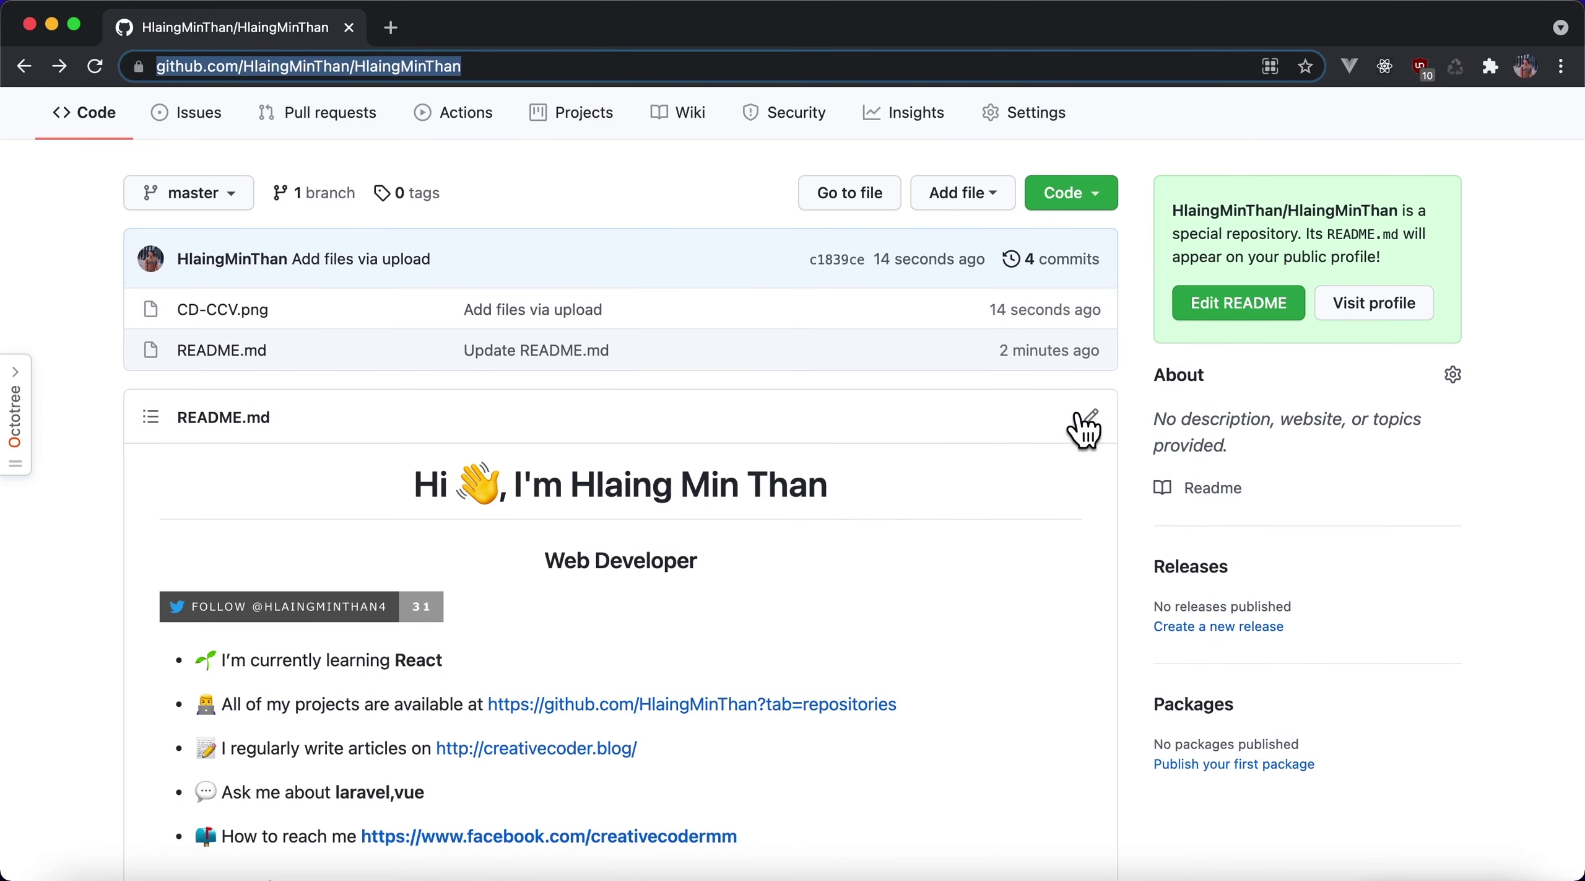
Open README.md for editing and search Google for "readme img" in a new tab
{"action": "left_click", "coordinate": [1090, 418]}
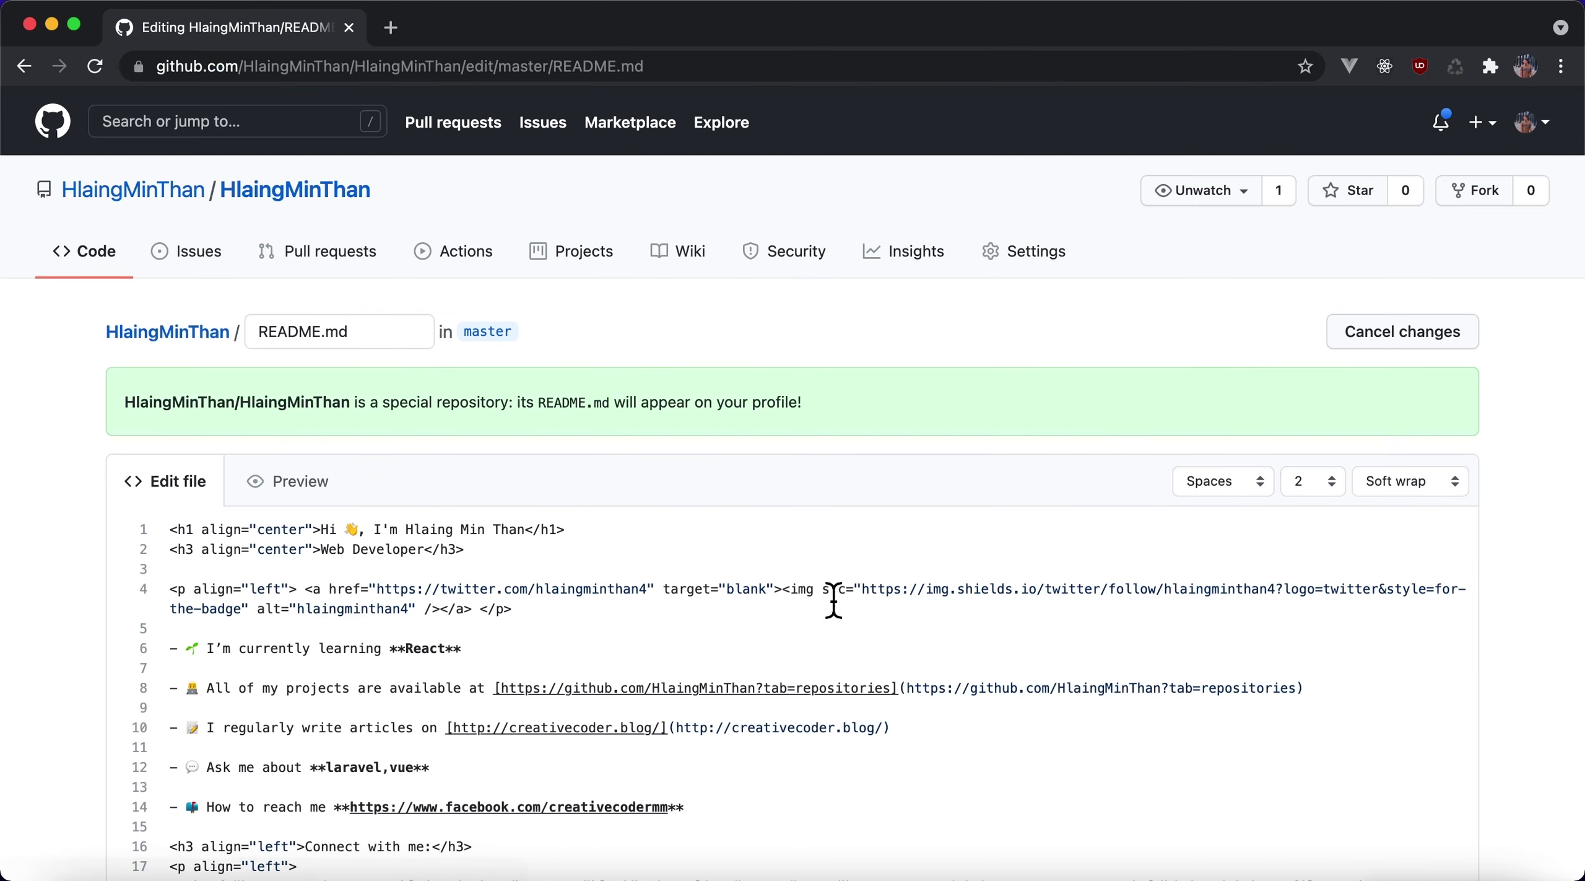
{"action": "scroll", "coordinate": [927, 538], "scroll_direction": "down", "scroll_amount": 5}
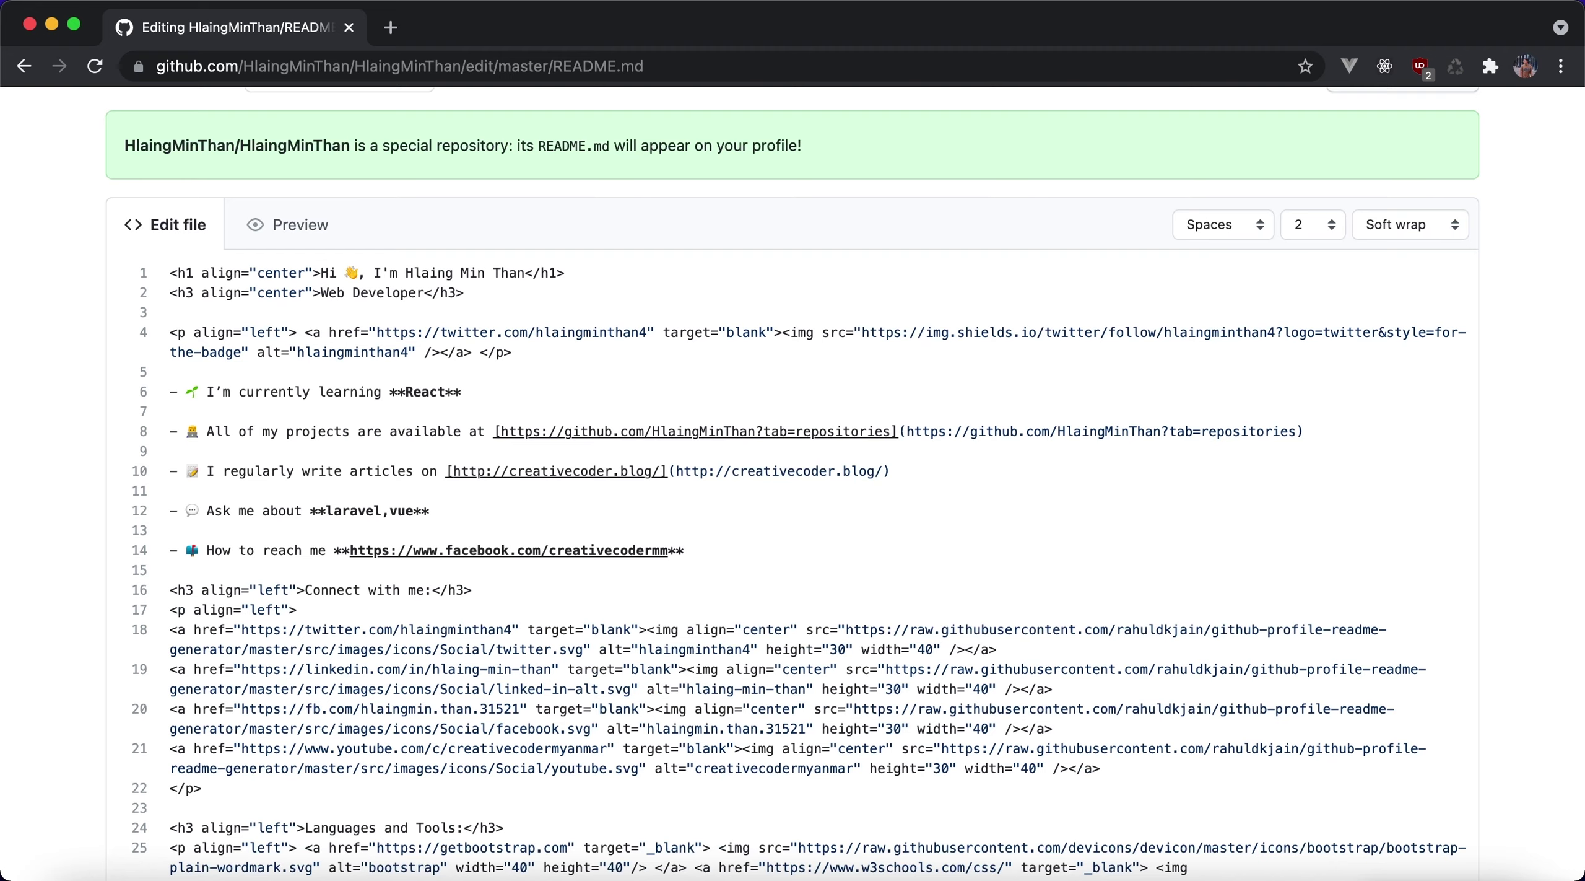
{"action": "key", "text": "super+t"}
{"action": "type", "text": "readme ing"}
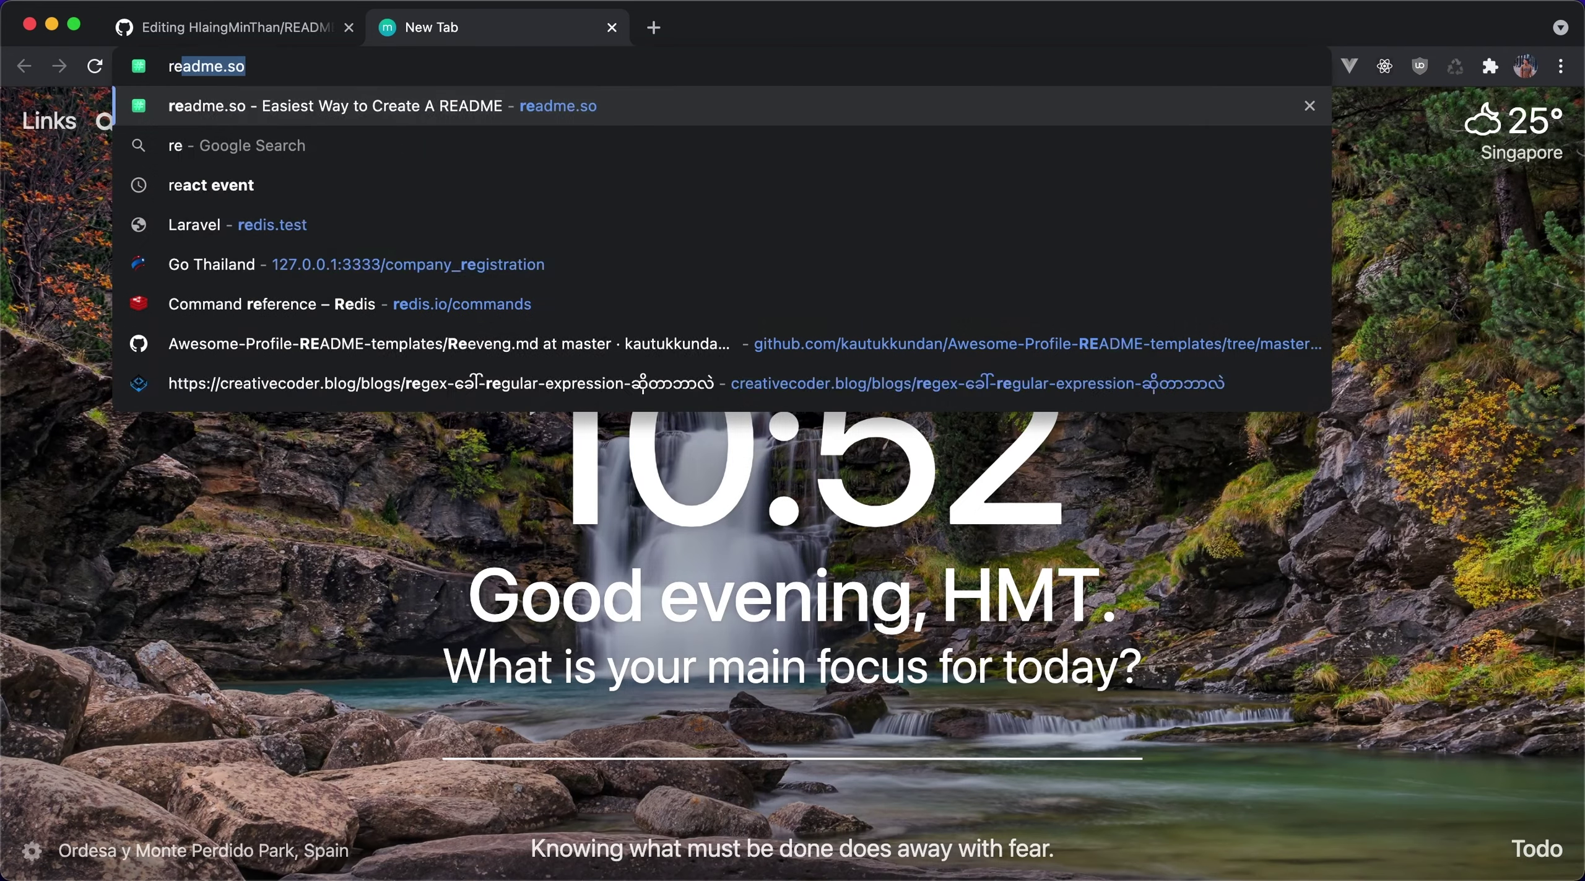
{"action": "key", "text": "BackSpace"}
{"action": "key", "text": "BackSpace"}
{"action": "type", "text": "mg"}
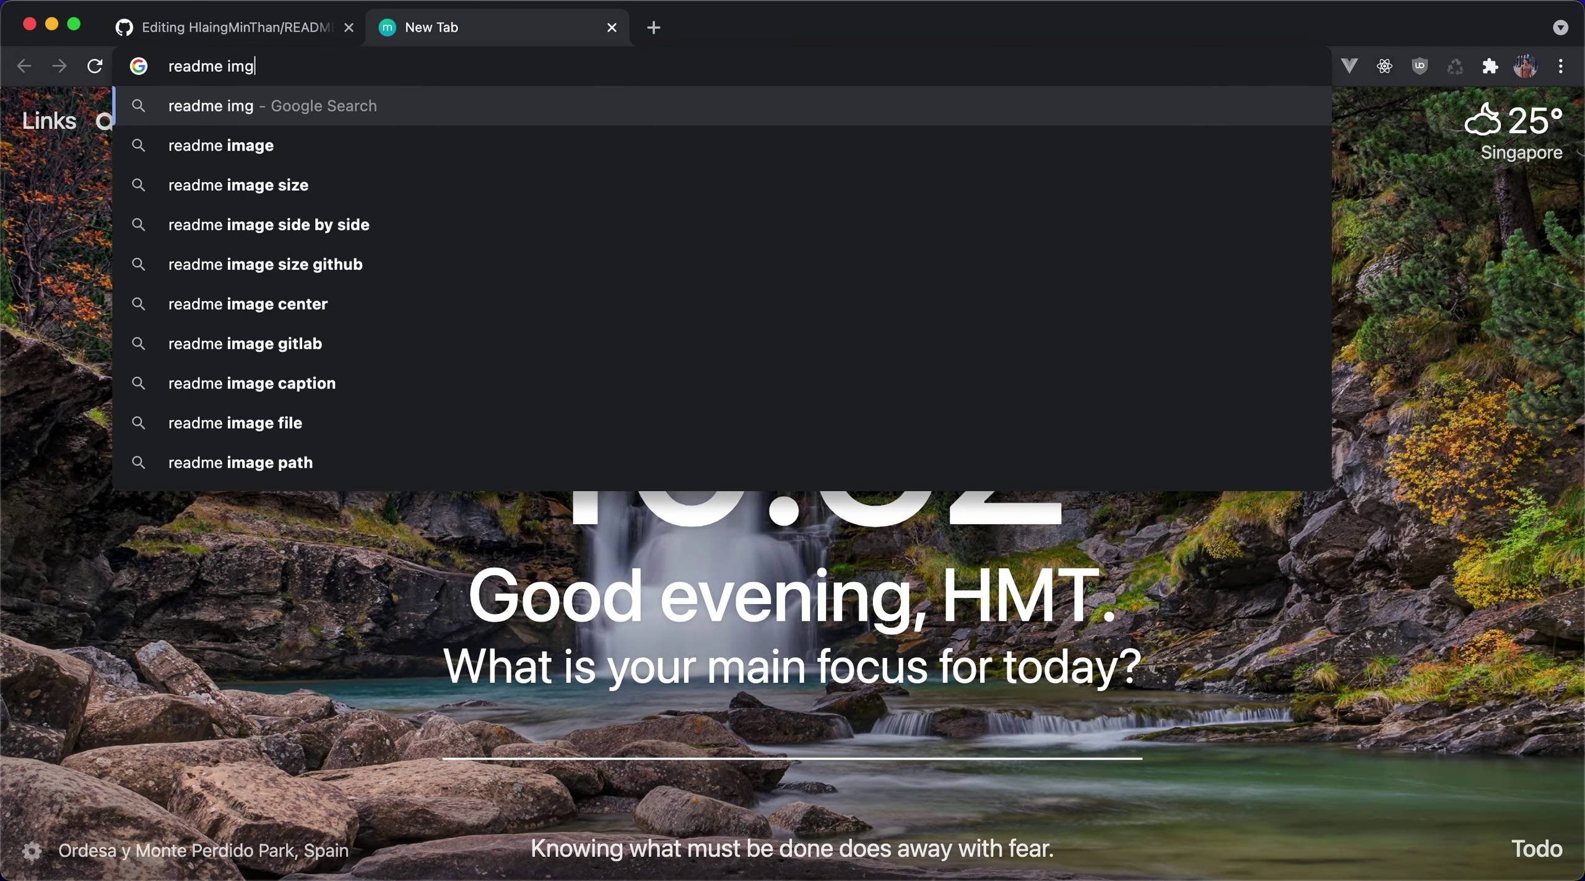
{"action": "key", "text": "Return"}
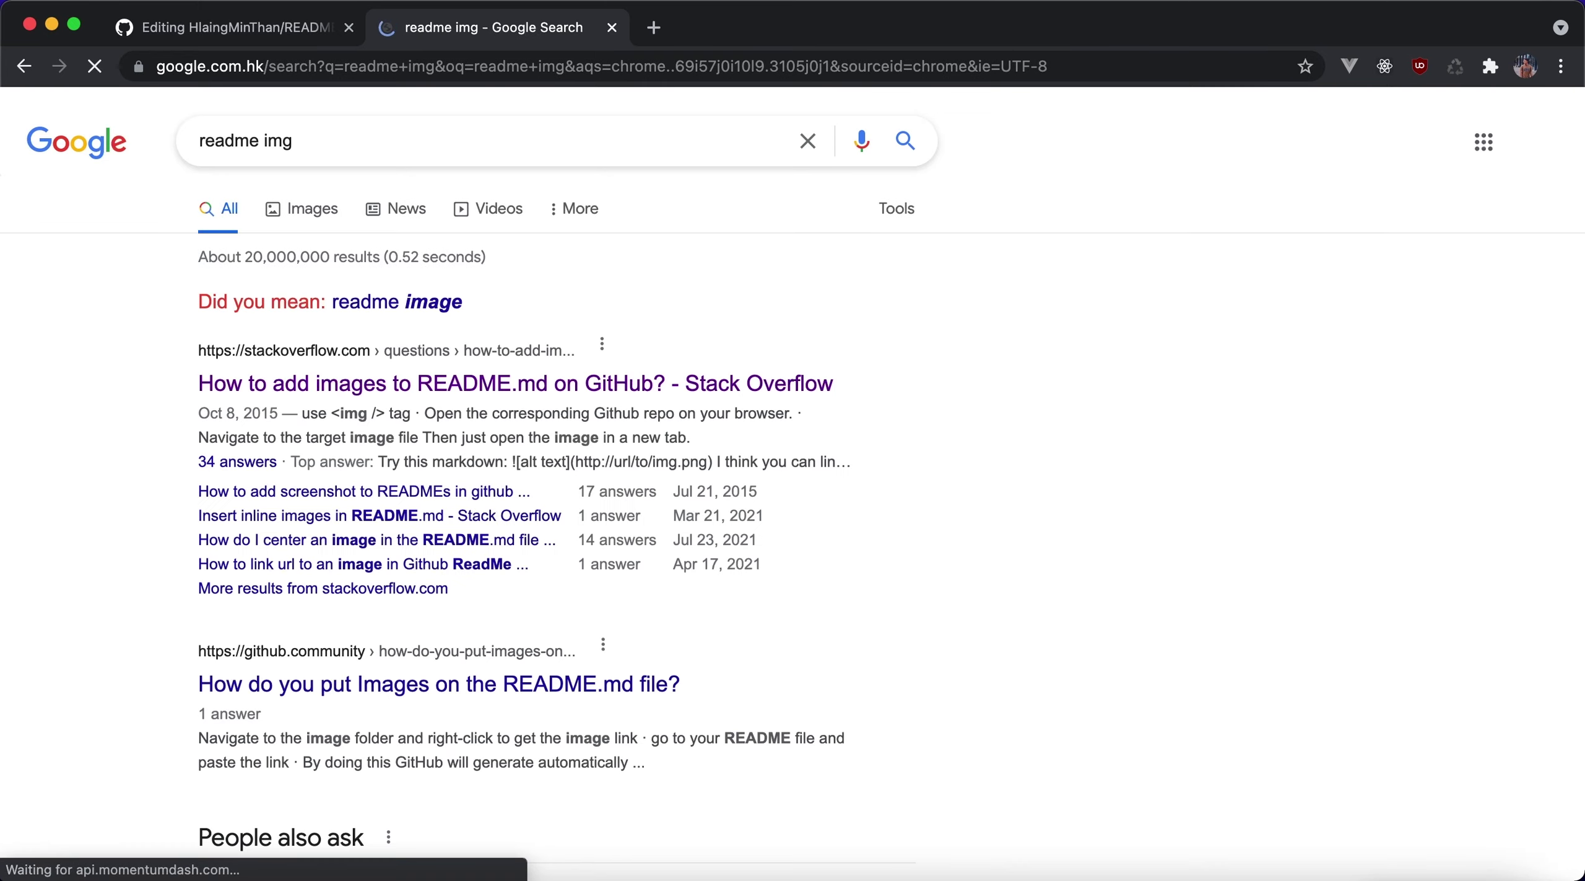
{"action": "left_click", "coordinate": [477, 392]}
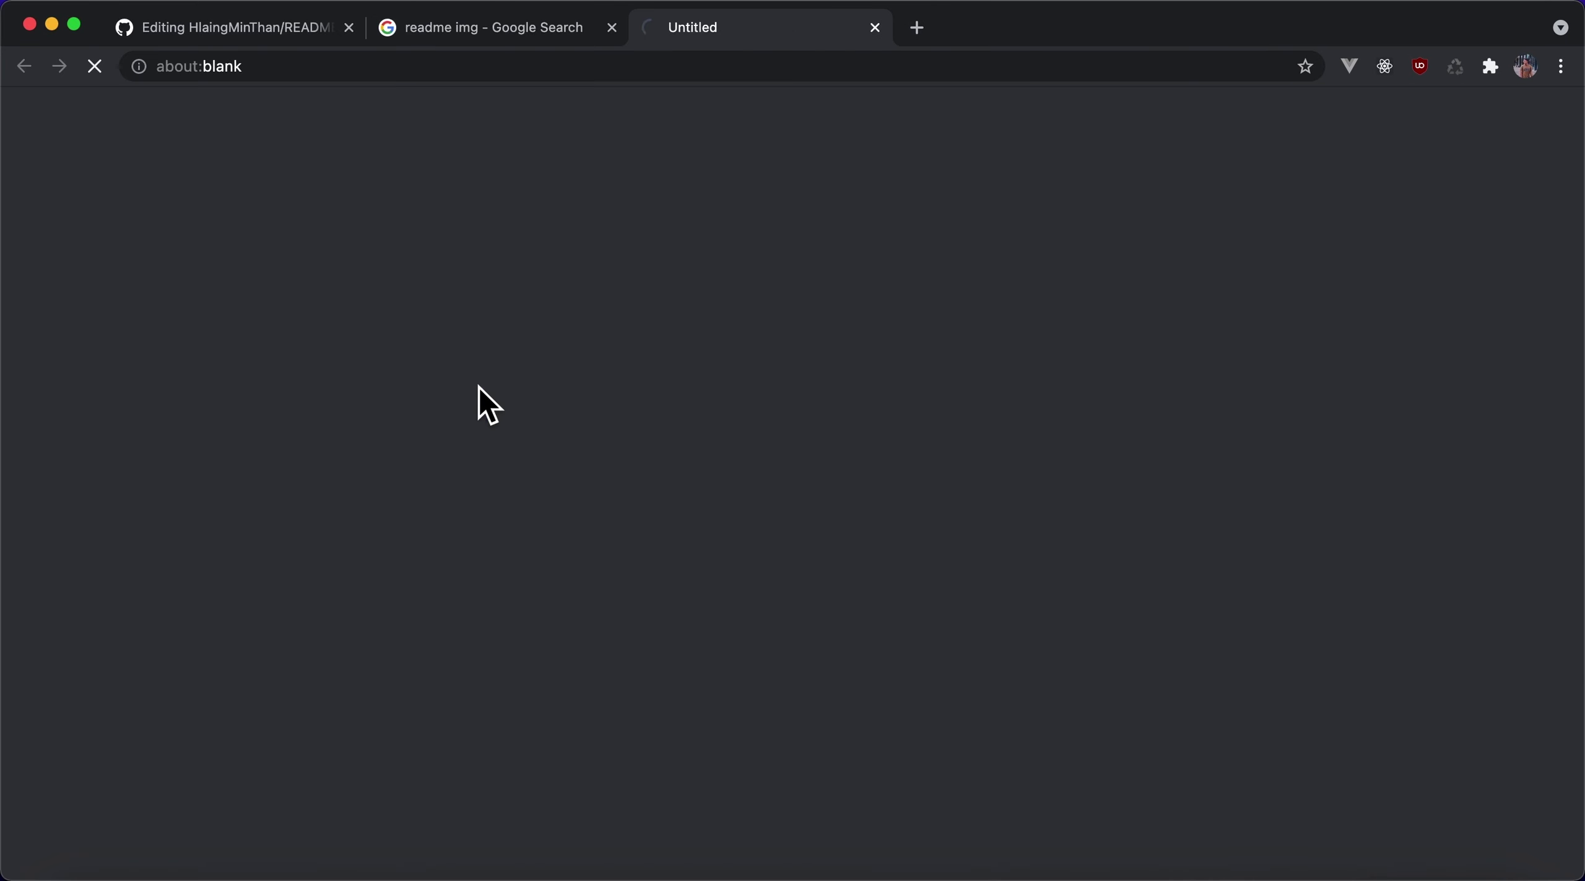
{"action": "scroll", "coordinate": [486, 520], "scroll_direction": "down", "scroll_amount": 5}
{"action": "scroll", "coordinate": [485, 529], "scroll_direction": "down", "scroll_amount": 4}
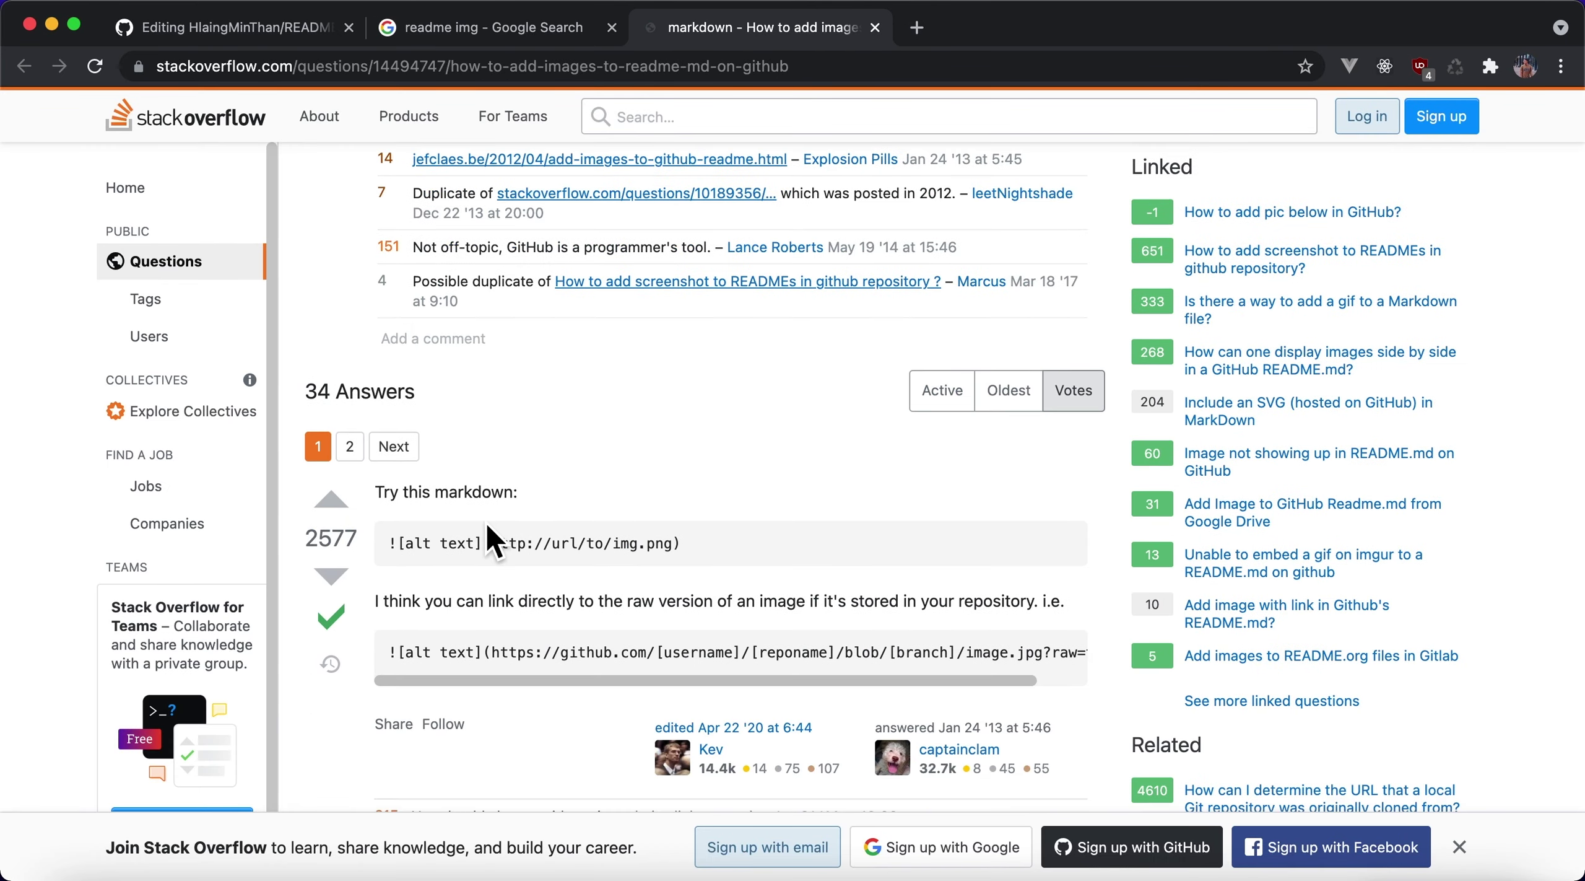
{"action": "left_click_drag", "start_coordinate": [681, 544], "coordinate": [395, 553]}
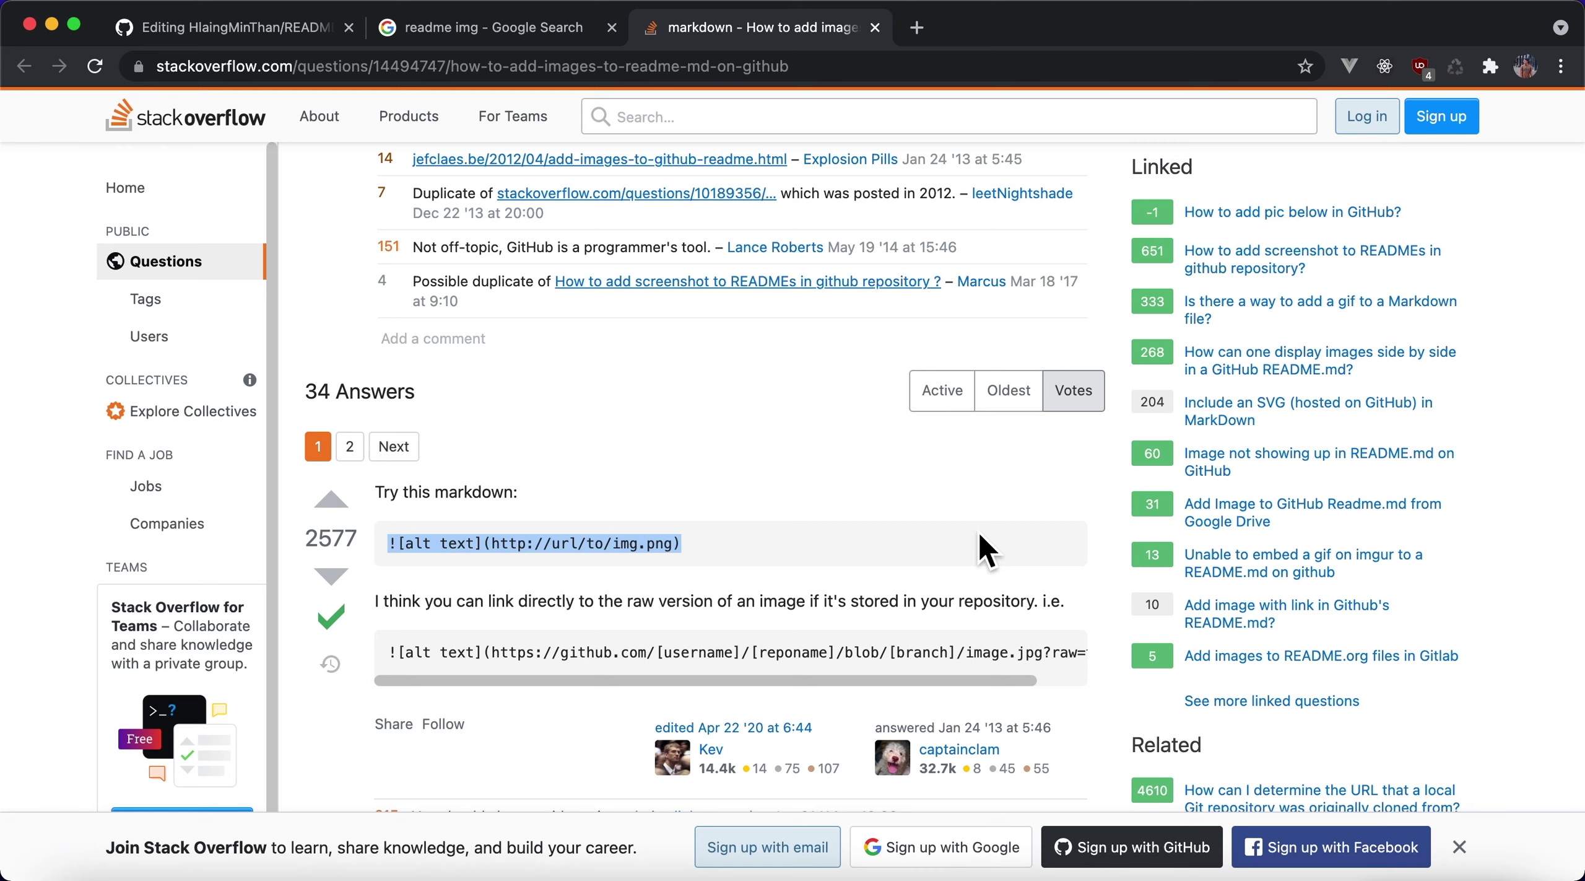
{"action": "left_click", "coordinate": [235, 41]}
{"action": "scroll", "coordinate": [516, 655], "scroll_direction": "down", "scroll_amount": 4}
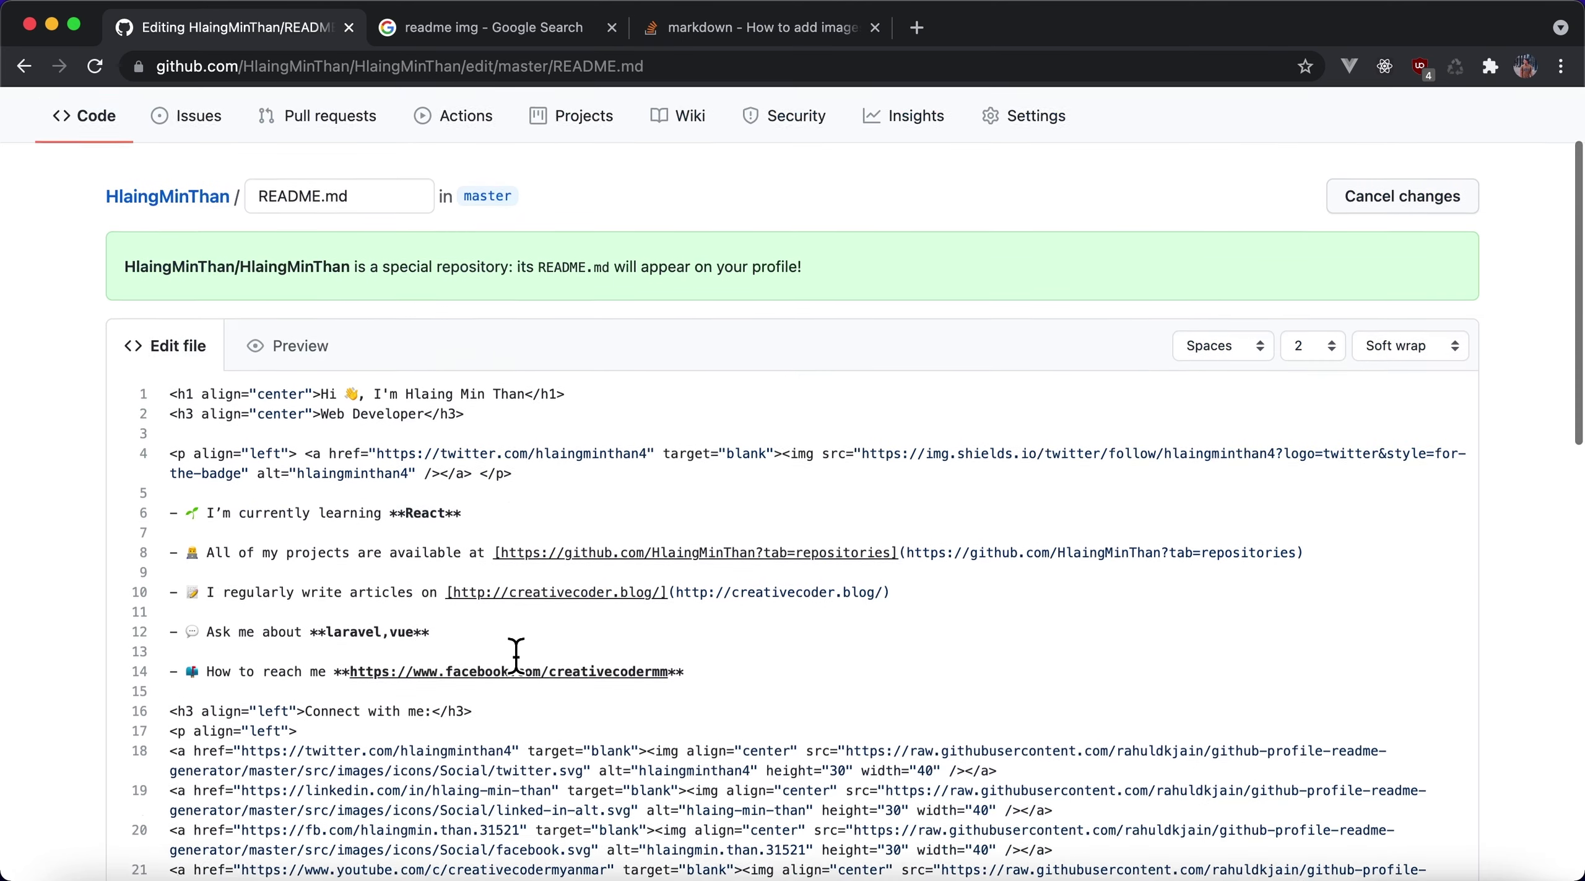
{"action": "scroll", "coordinate": [516, 655], "scroll_direction": "down", "scroll_amount": 1}
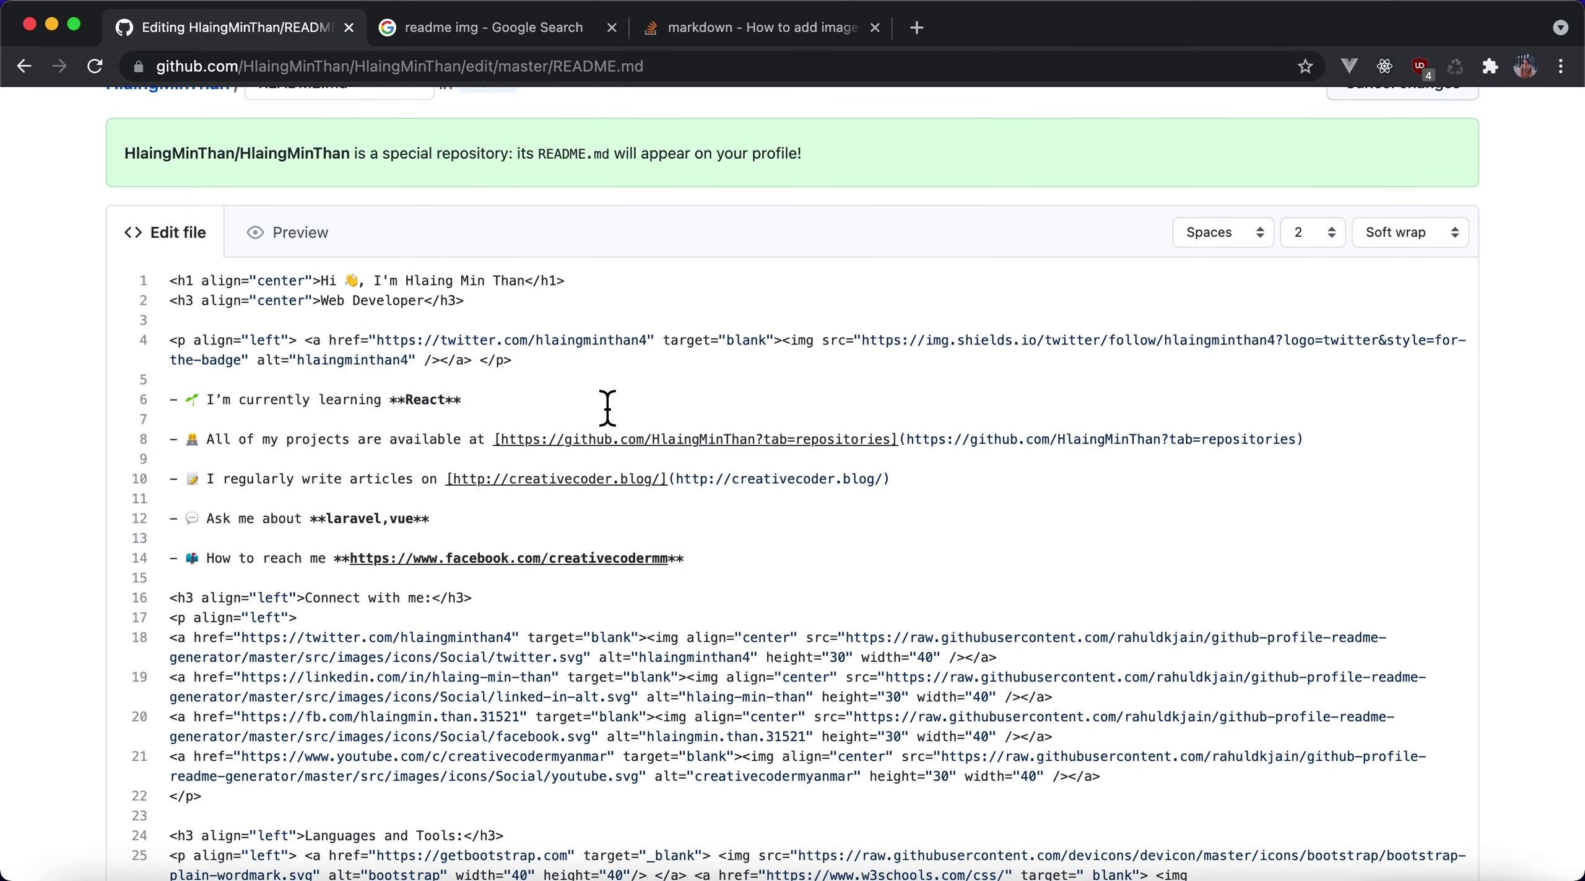
{"action": "left_click", "coordinate": [173, 286]}
{"action": "key", "text": "Return"}
{"action": "type", "text": "![alt text](http://url/to/img.png)"}
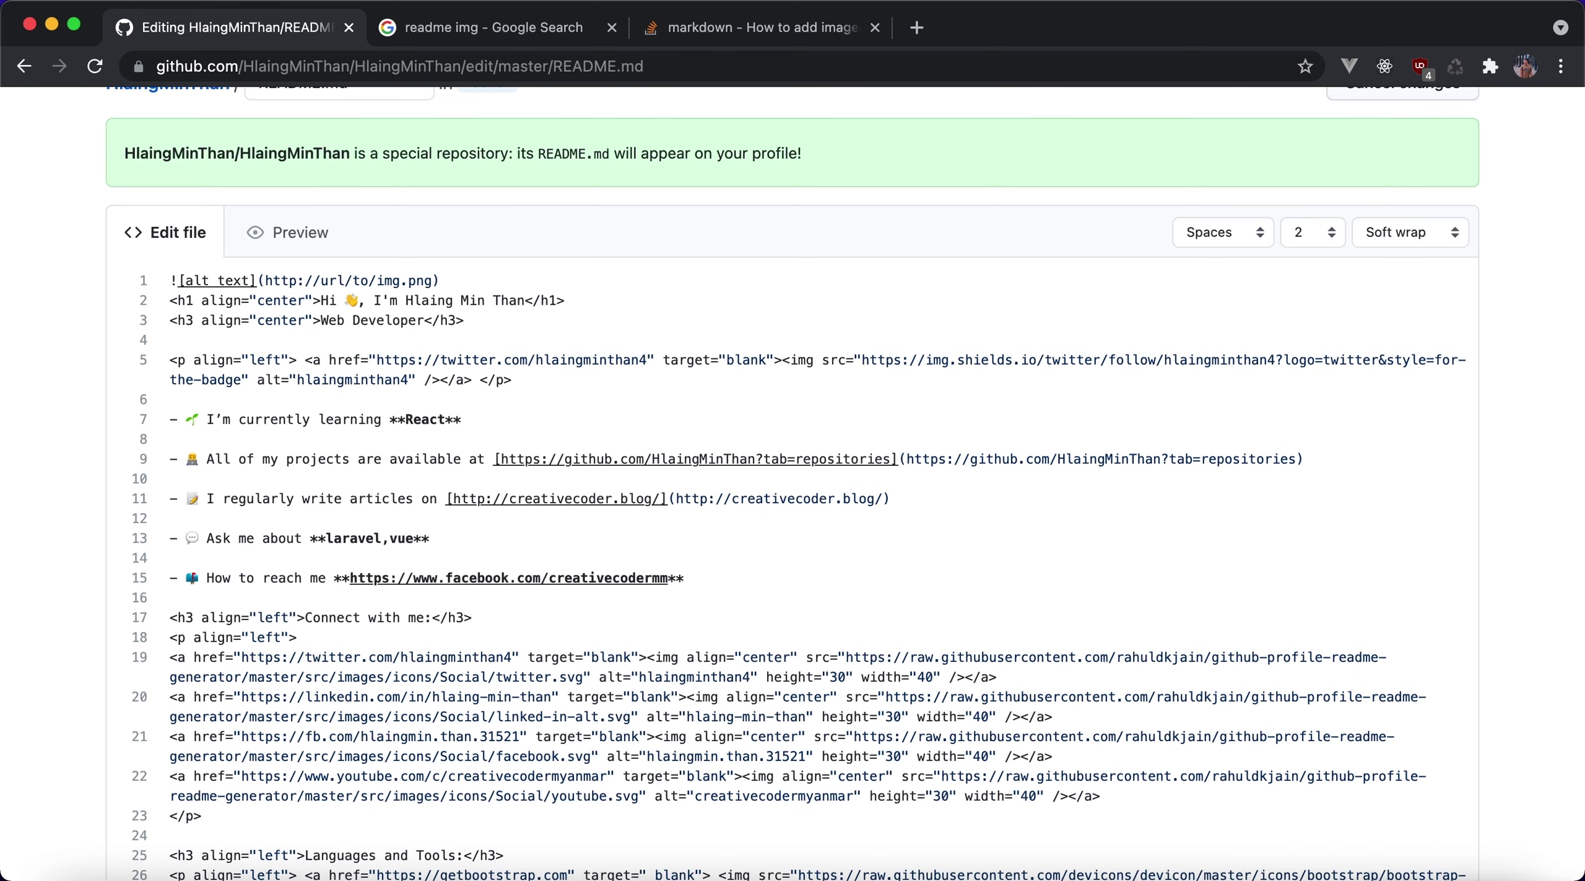
Open CD-CCV.png from the profile repository in a separate tab, copy its page address, and return to the README.md editor
{"action": "left_click_drag", "start_coordinate": [437, 286], "coordinate": [277, 286]}
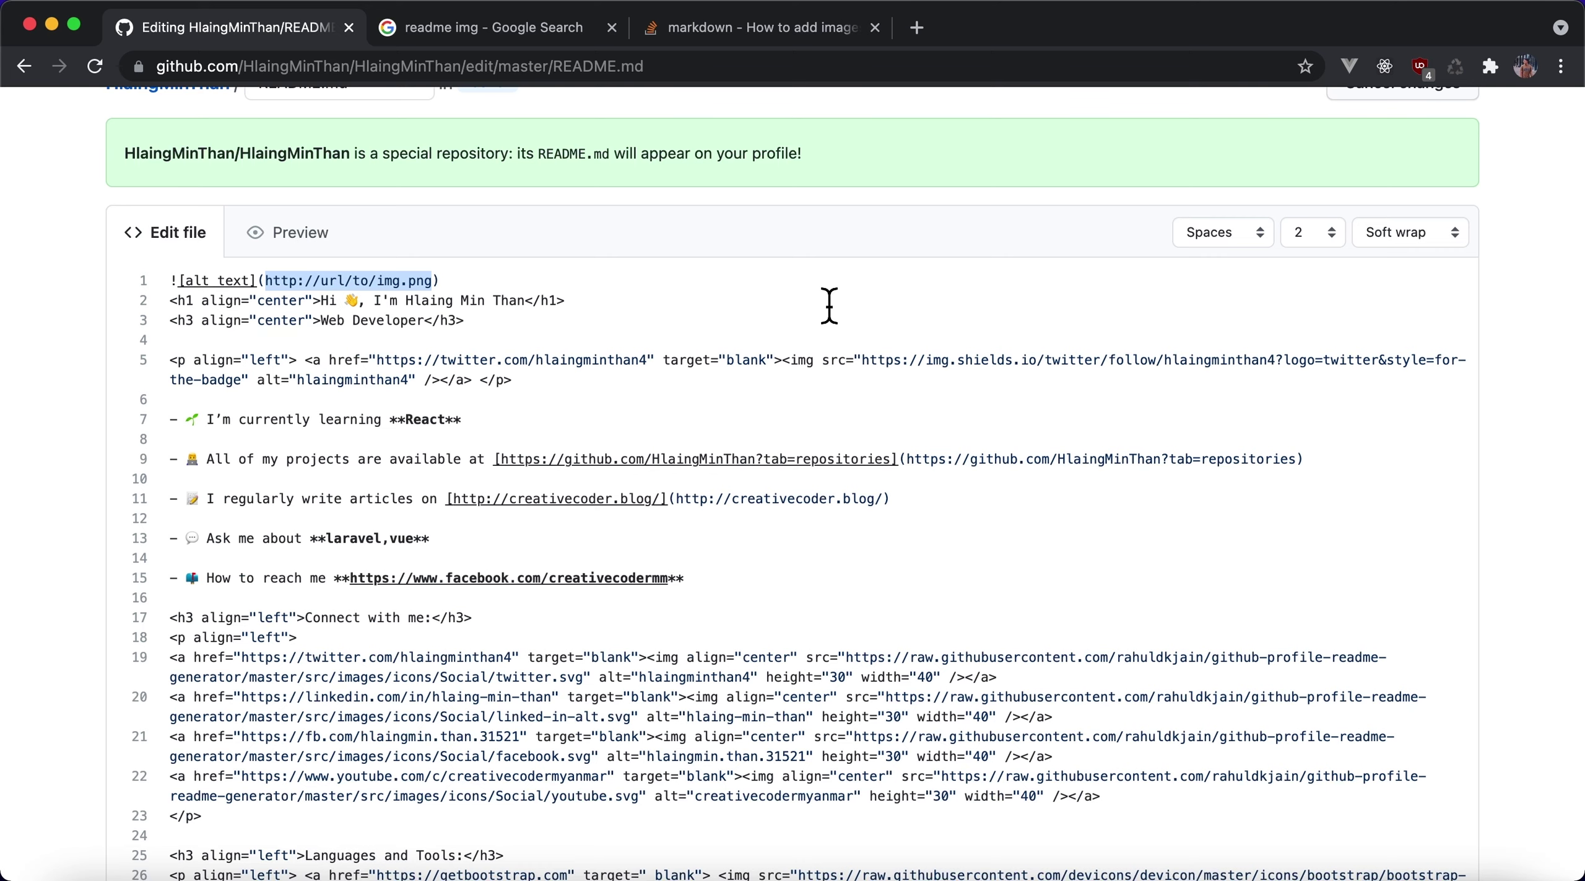
{"action": "scroll", "coordinate": [830, 305], "scroll_direction": "up", "scroll_amount": 5}
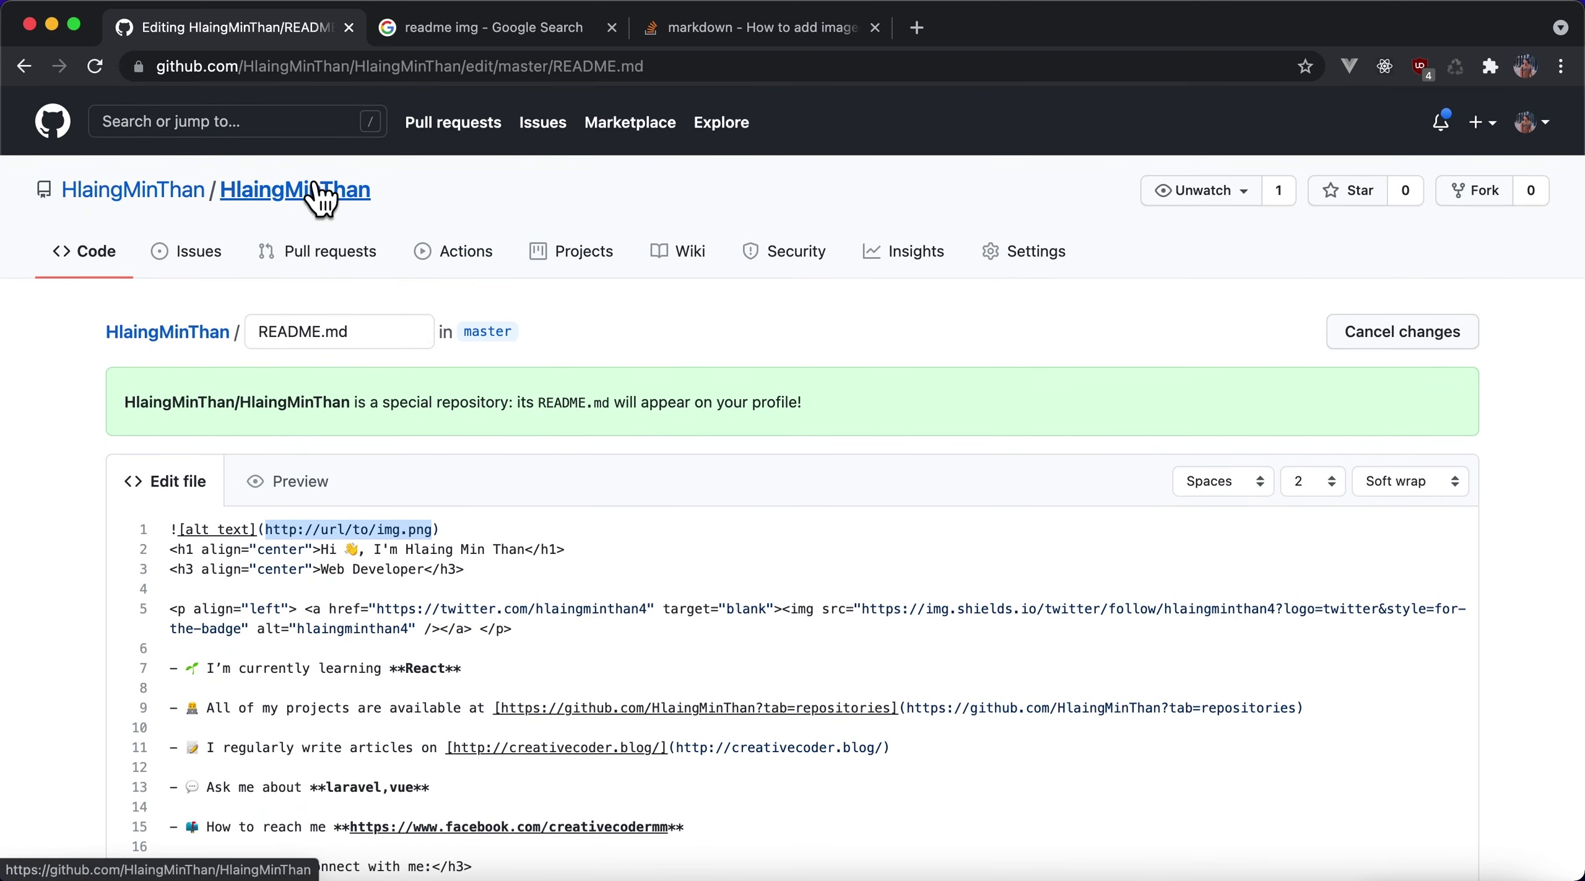
{"action": "right_click", "coordinate": [316, 186]}
{"action": "left_click", "coordinate": [369, 187]}
{"action": "left_click", "coordinate": [492, 31]}
{"action": "left_click", "coordinate": [261, 450]}
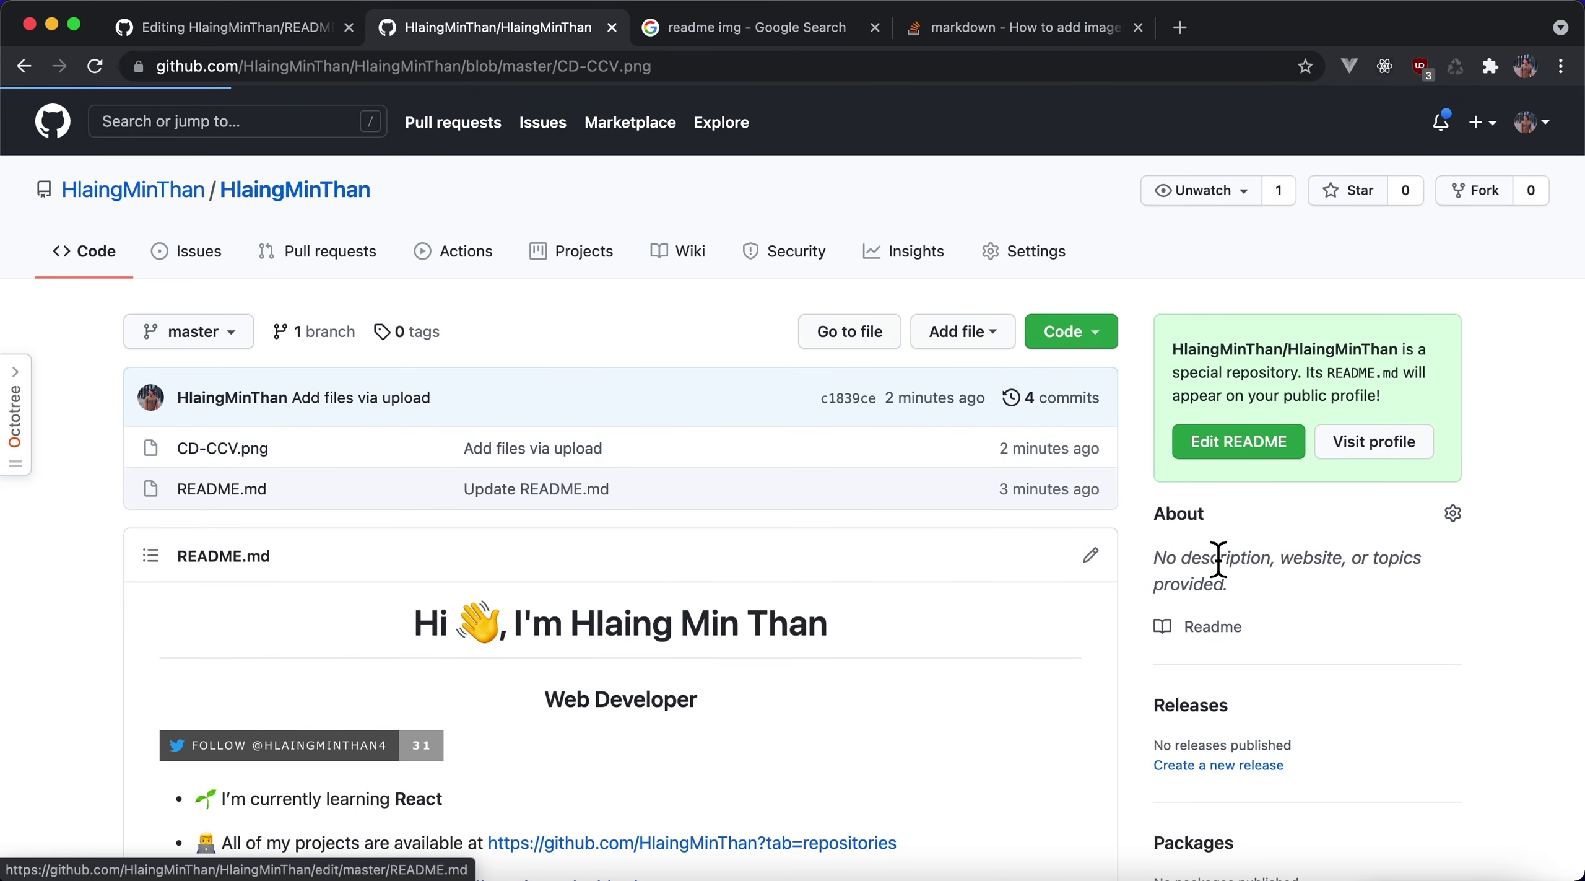
{"action": "left_click", "coordinate": [702, 66]}
{"action": "key", "text": "super+x"}
{"action": "key", "text": "super+w"}
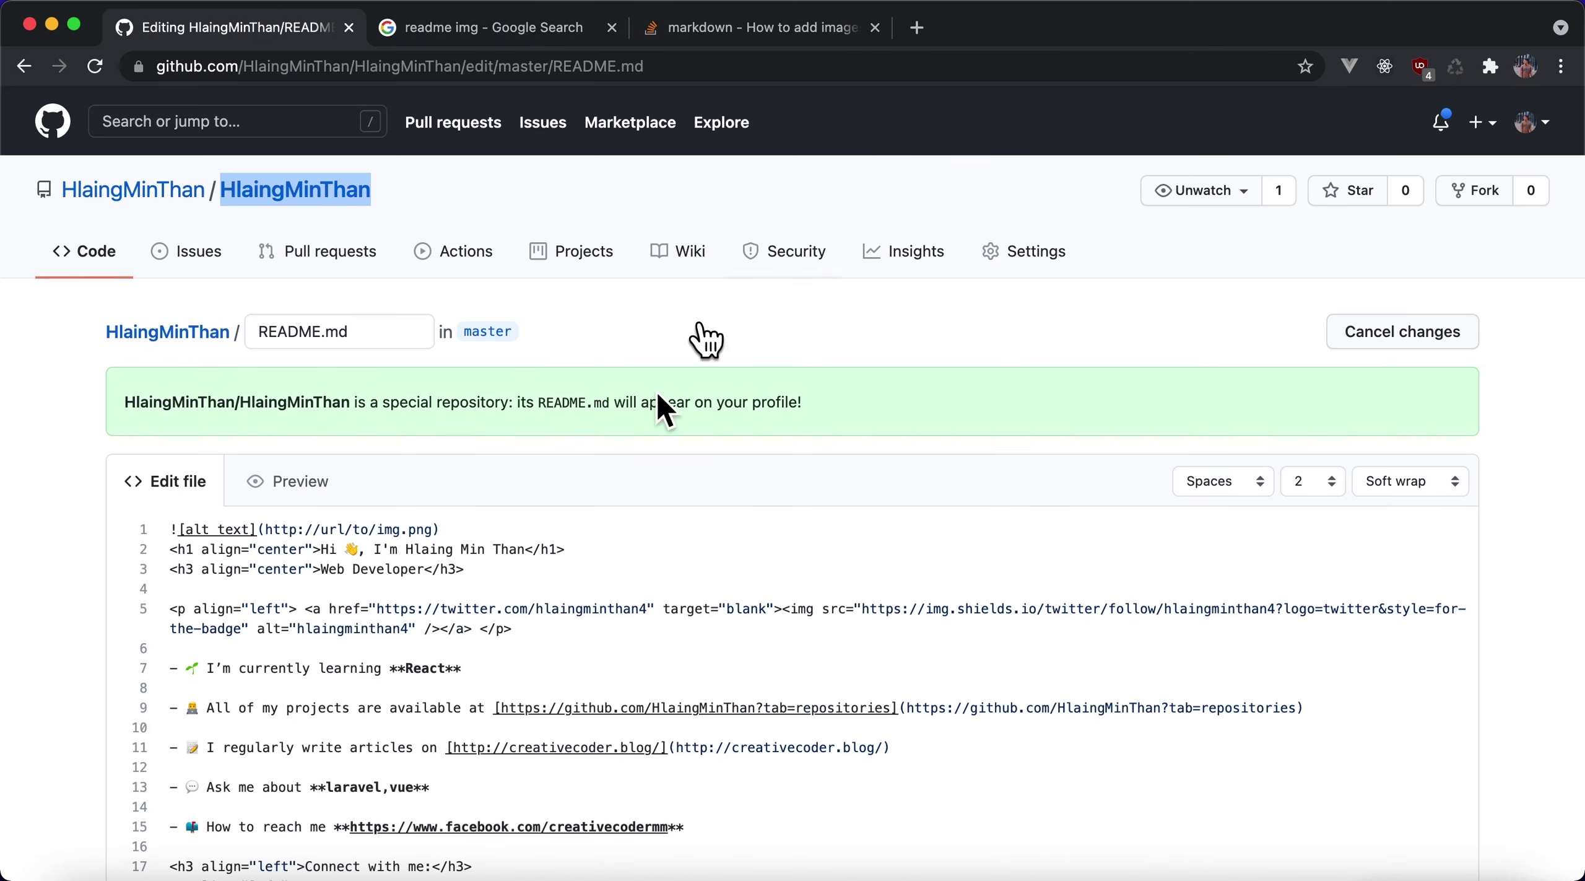
Replace the placeholder image URL with the copied CD-CCV.png address and set the alt text to "creative coder"
{"action": "left_click_drag", "start_coordinate": [434, 534], "coordinate": [187, 539]}
{"action": "left_click", "coordinate": [443, 534]}
{"action": "key", "text": "super+v"}
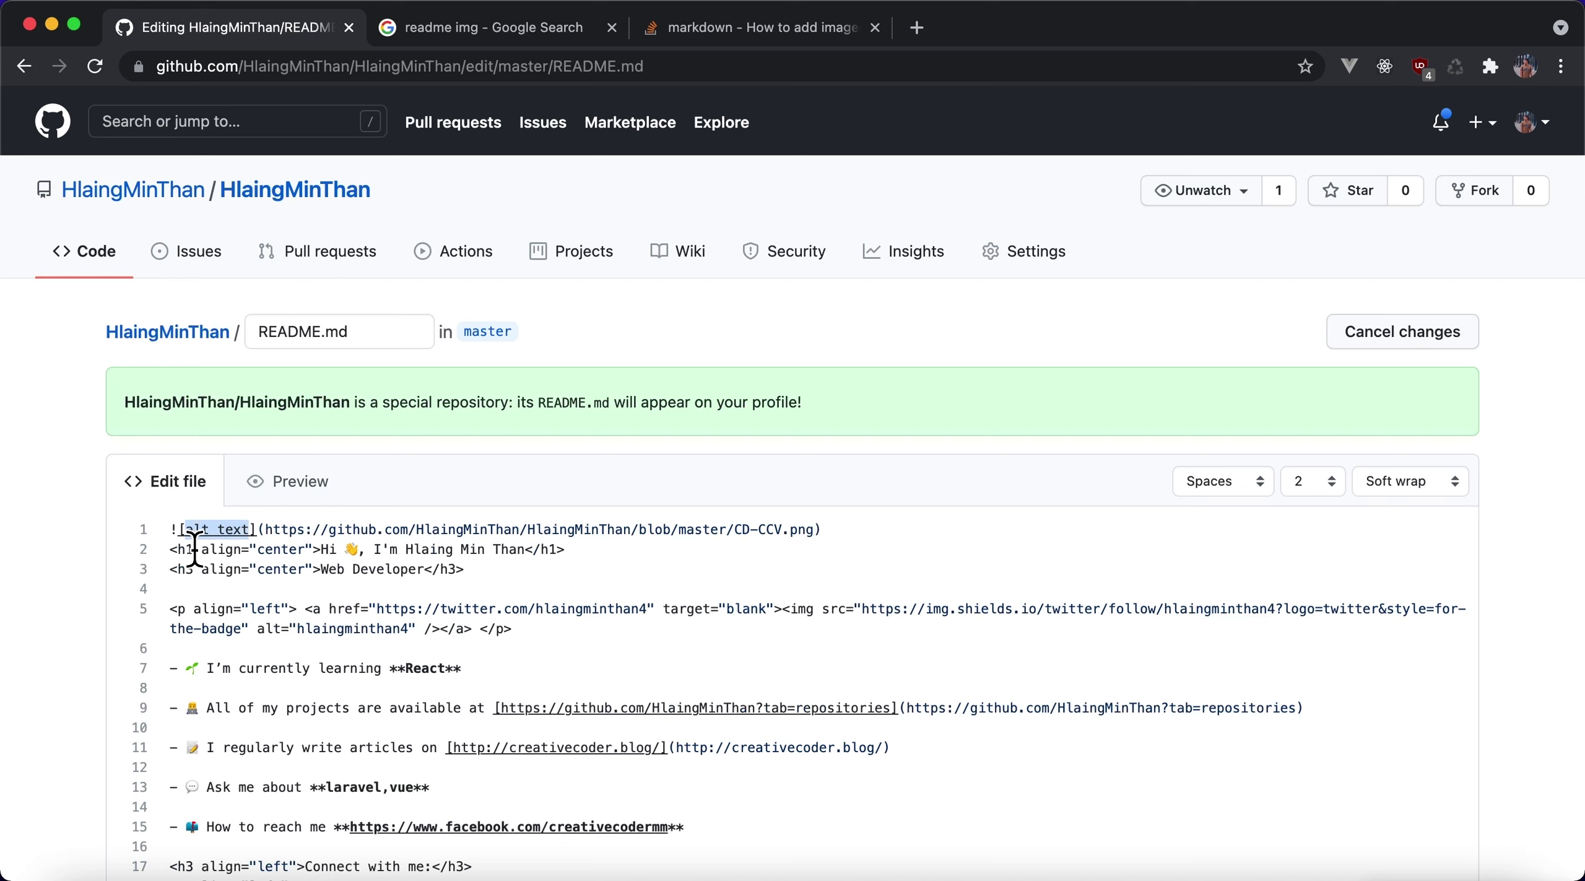
{"action": "type", "text": "creativ"}
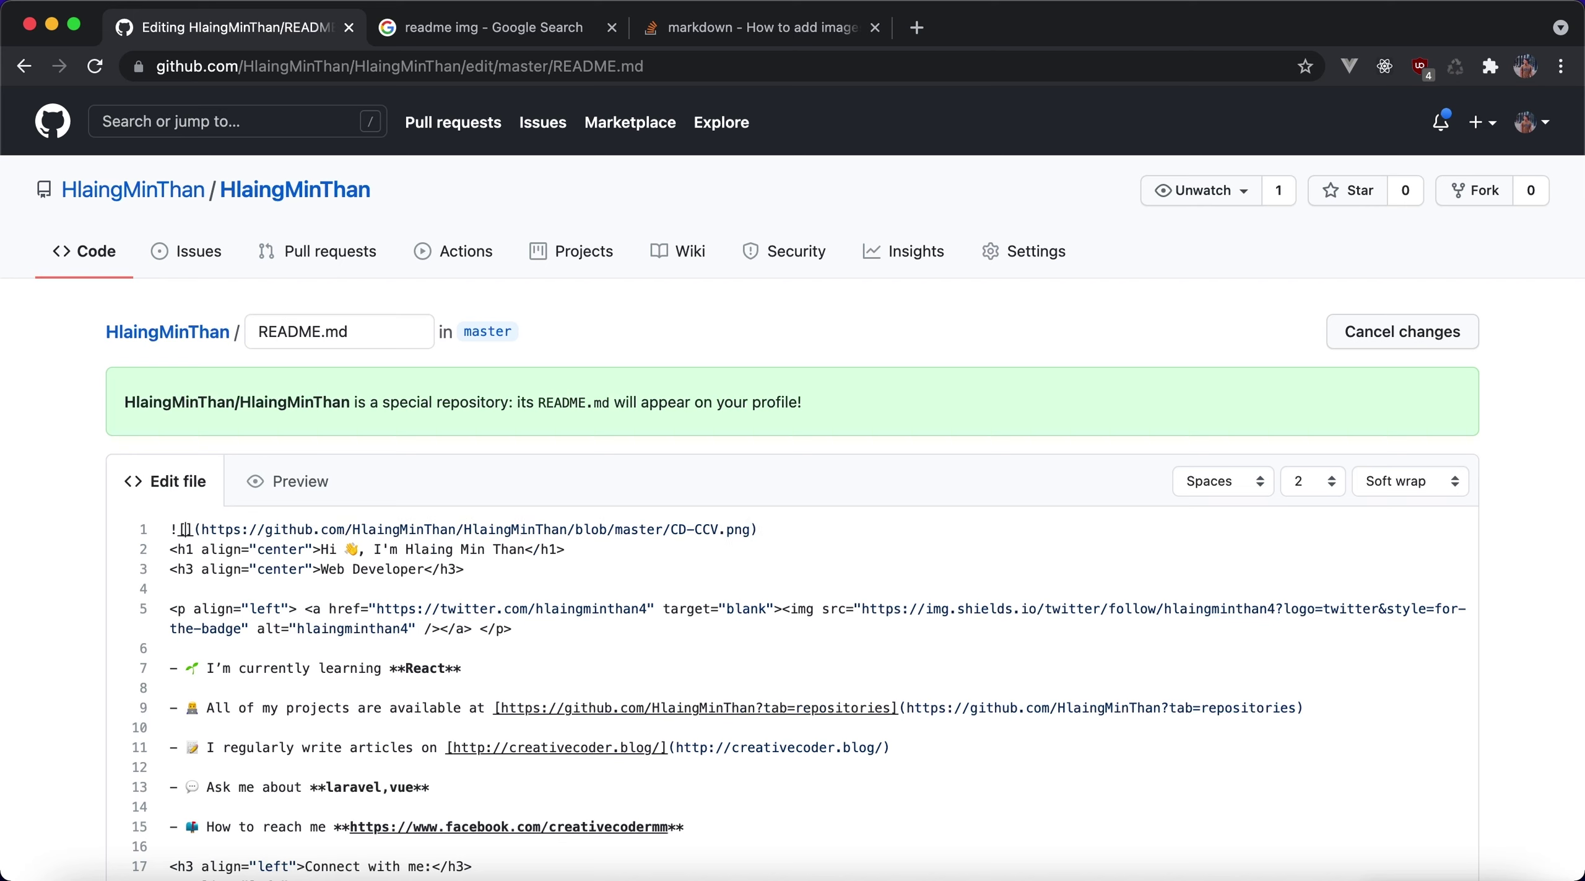
{"action": "type", "text": "e coder"}
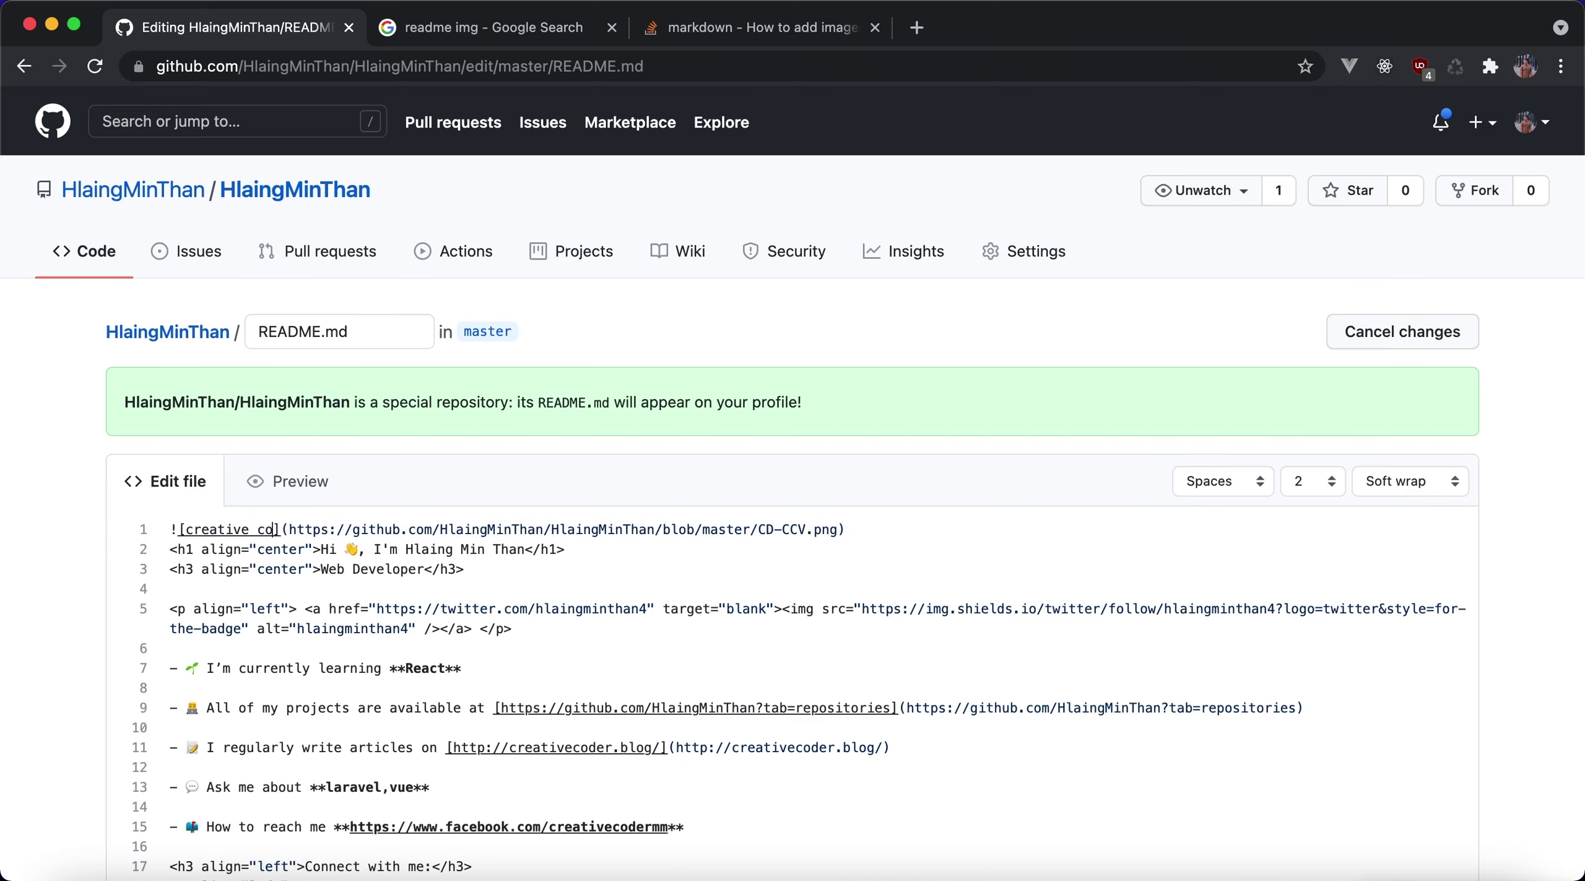
Commit the README.md changes and check the banner in the rendered file
{"action": "scroll", "coordinate": [148, 822], "scroll_direction": "down", "scroll_amount": 20}
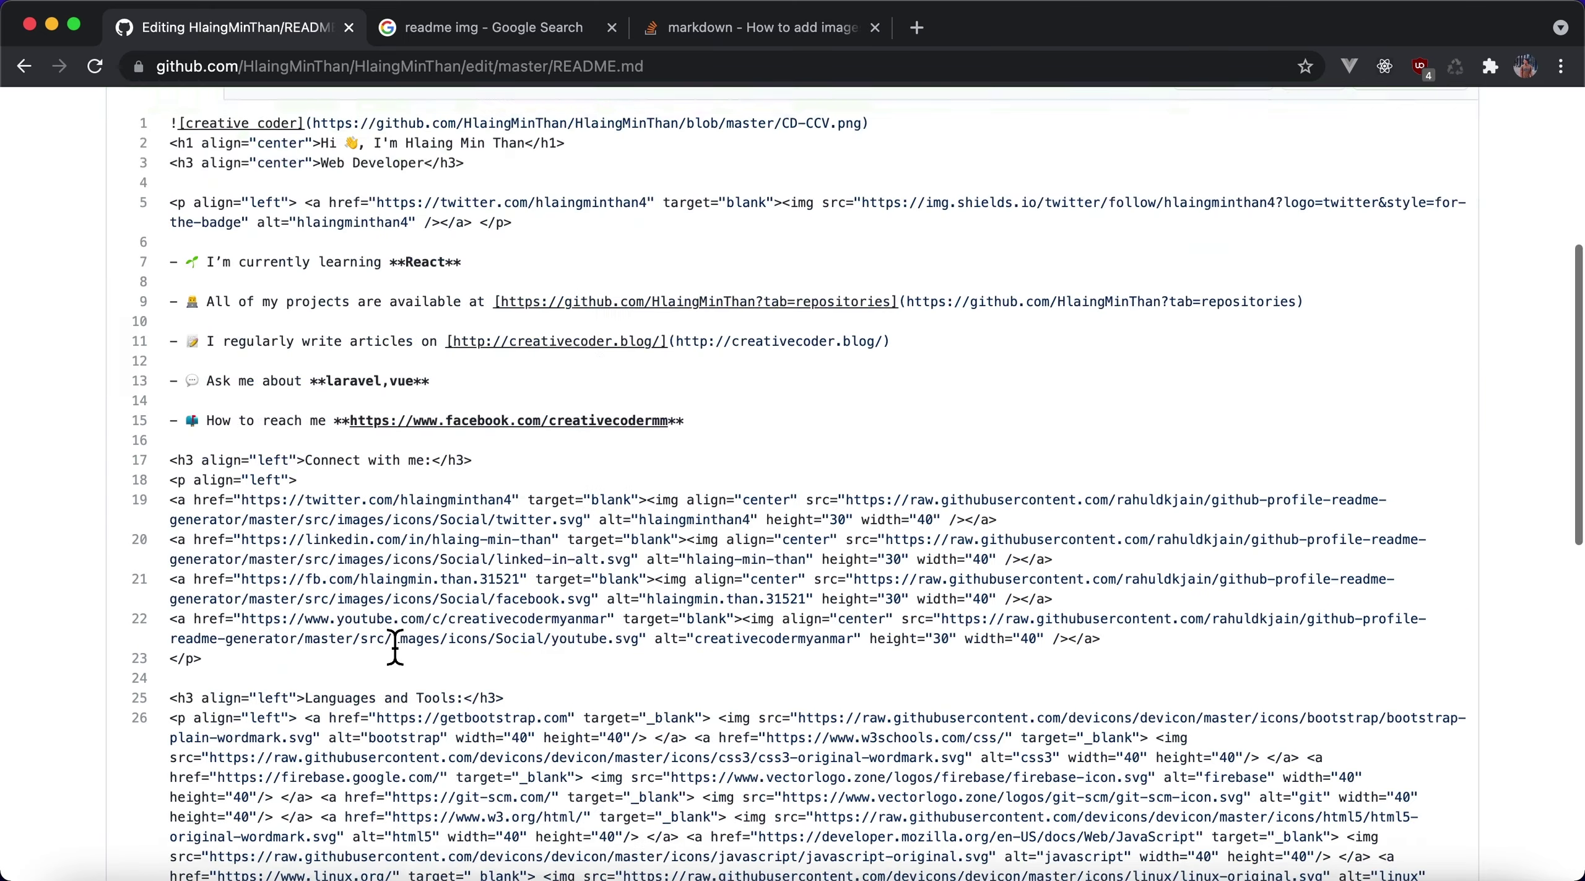
{"action": "left_click", "coordinate": [295, 651]}
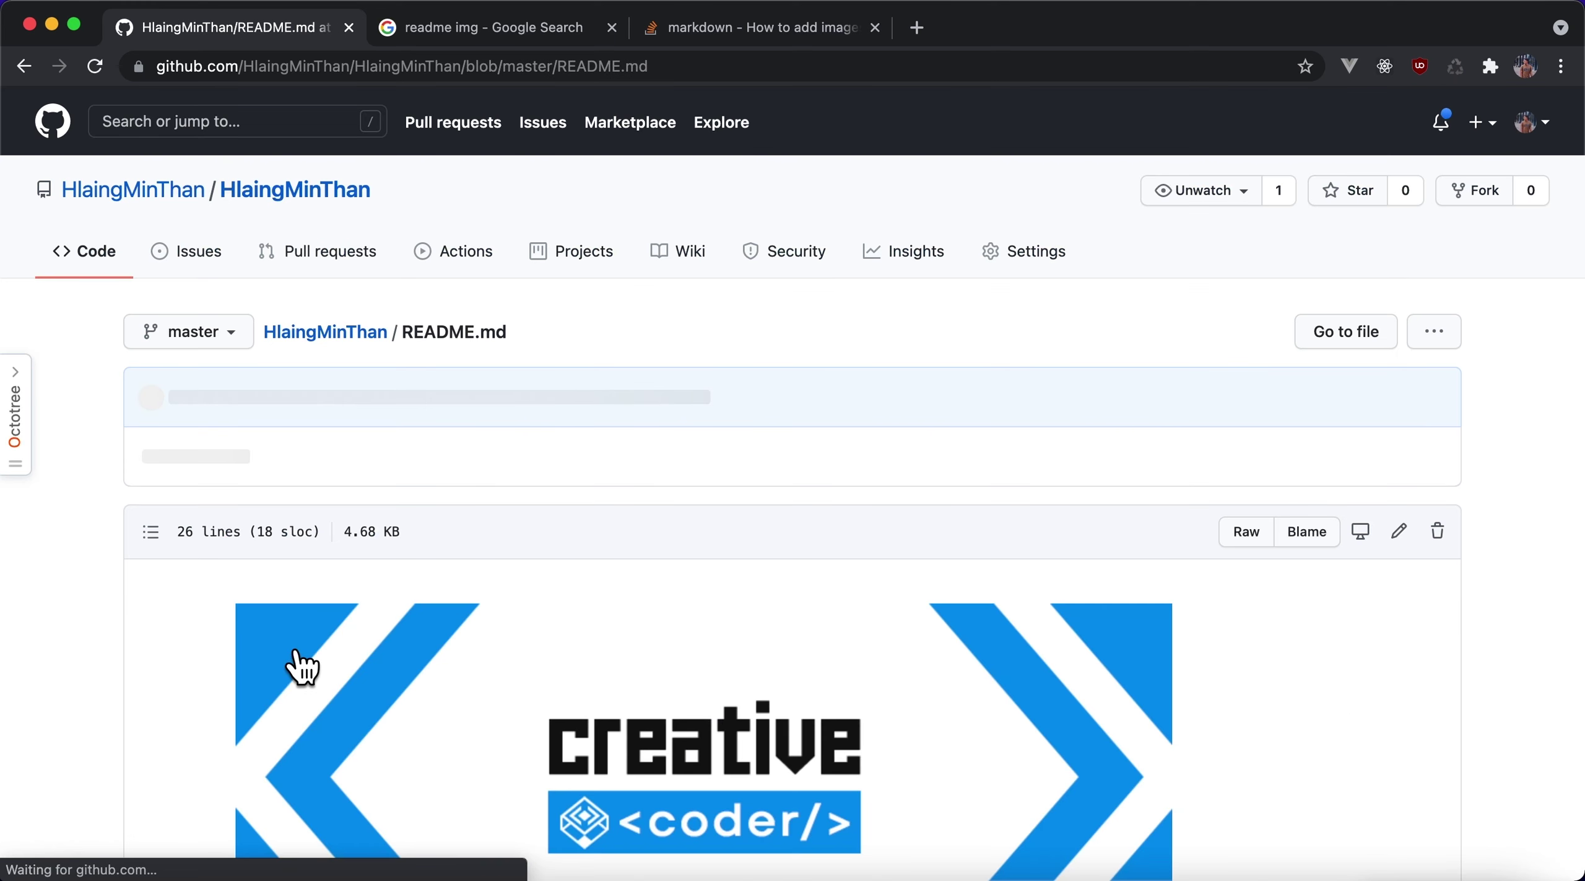
{"action": "scroll", "coordinate": [408, 684], "scroll_direction": "down", "scroll_amount": 6}
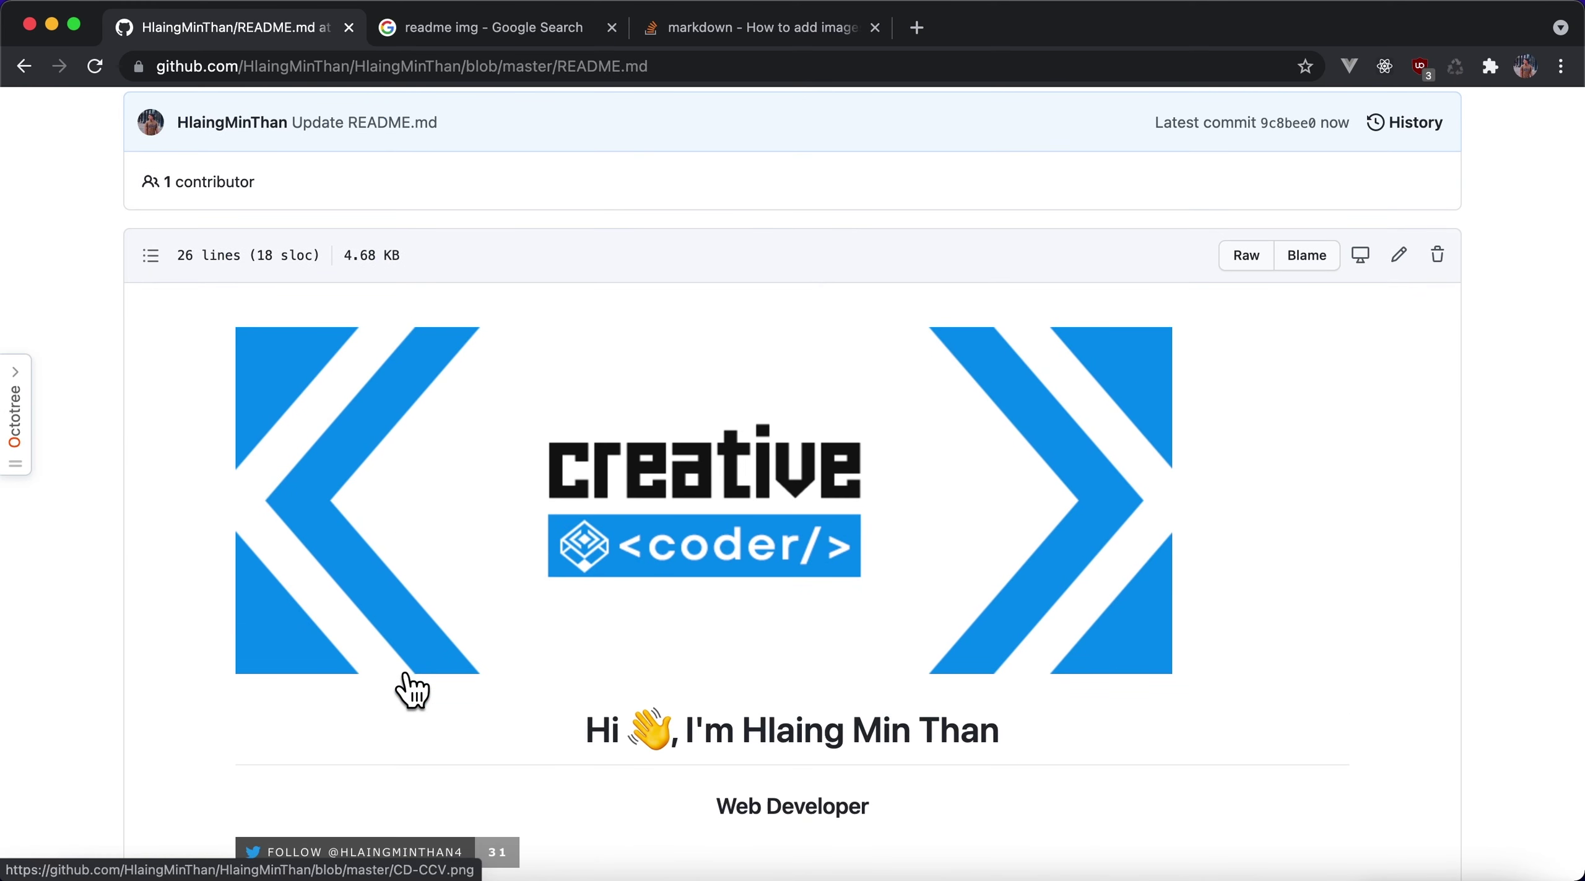
{"action": "scroll", "coordinate": [413, 683], "scroll_direction": "up", "scroll_amount": 5}
Open the GitHub profile overview and review the README with its banner, introduction and contact links
{"action": "left_click", "coordinate": [177, 195]}
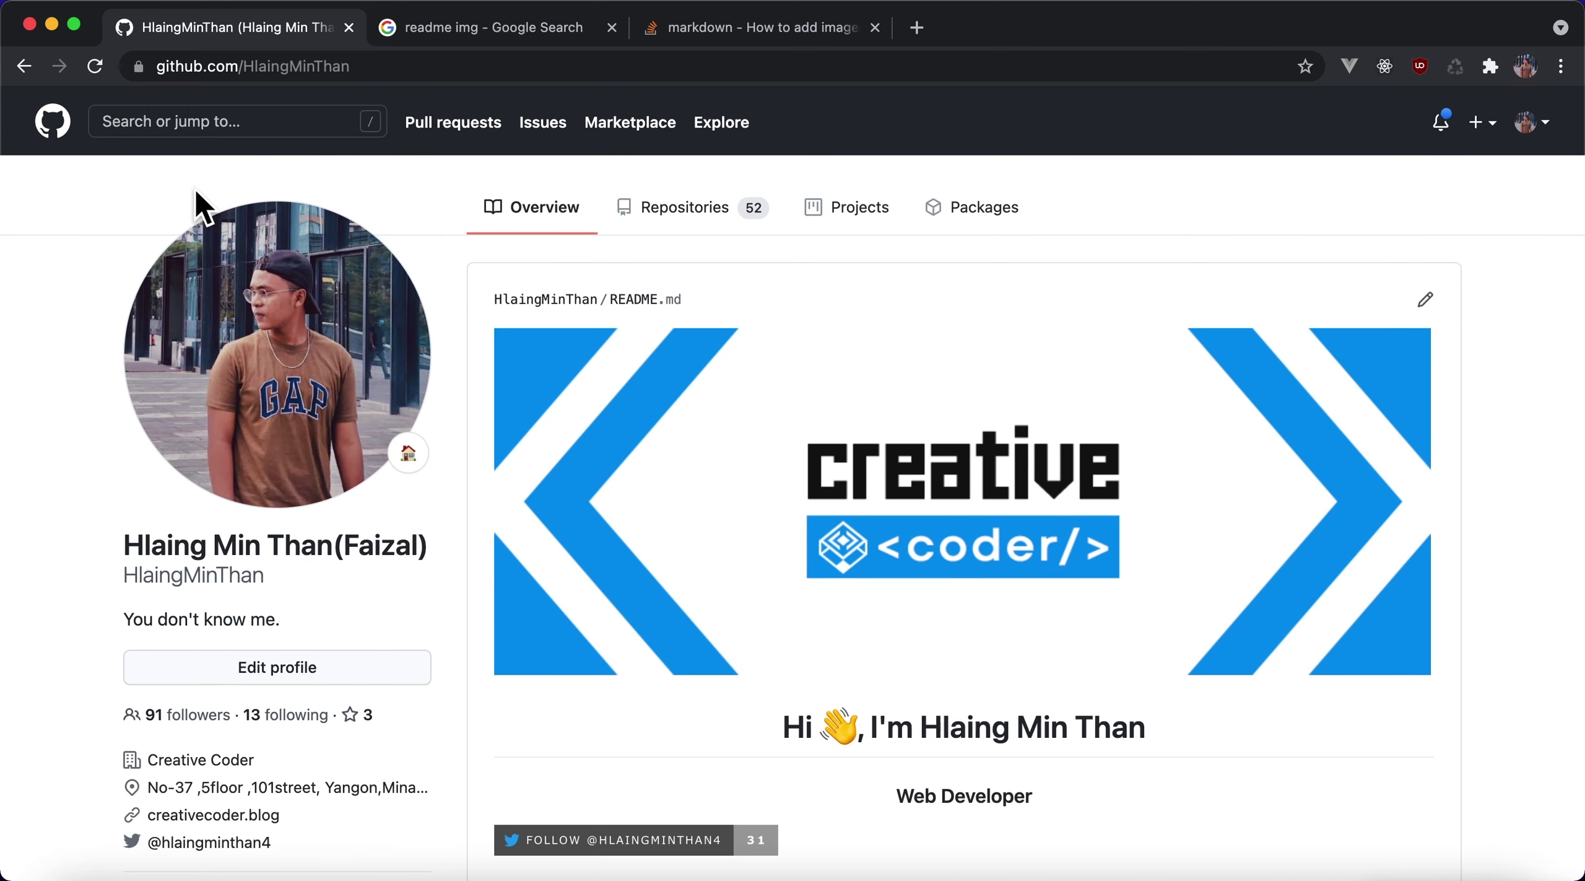
{"action": "scroll", "coordinate": [665, 527], "scroll_direction": "down", "scroll_amount": 7}
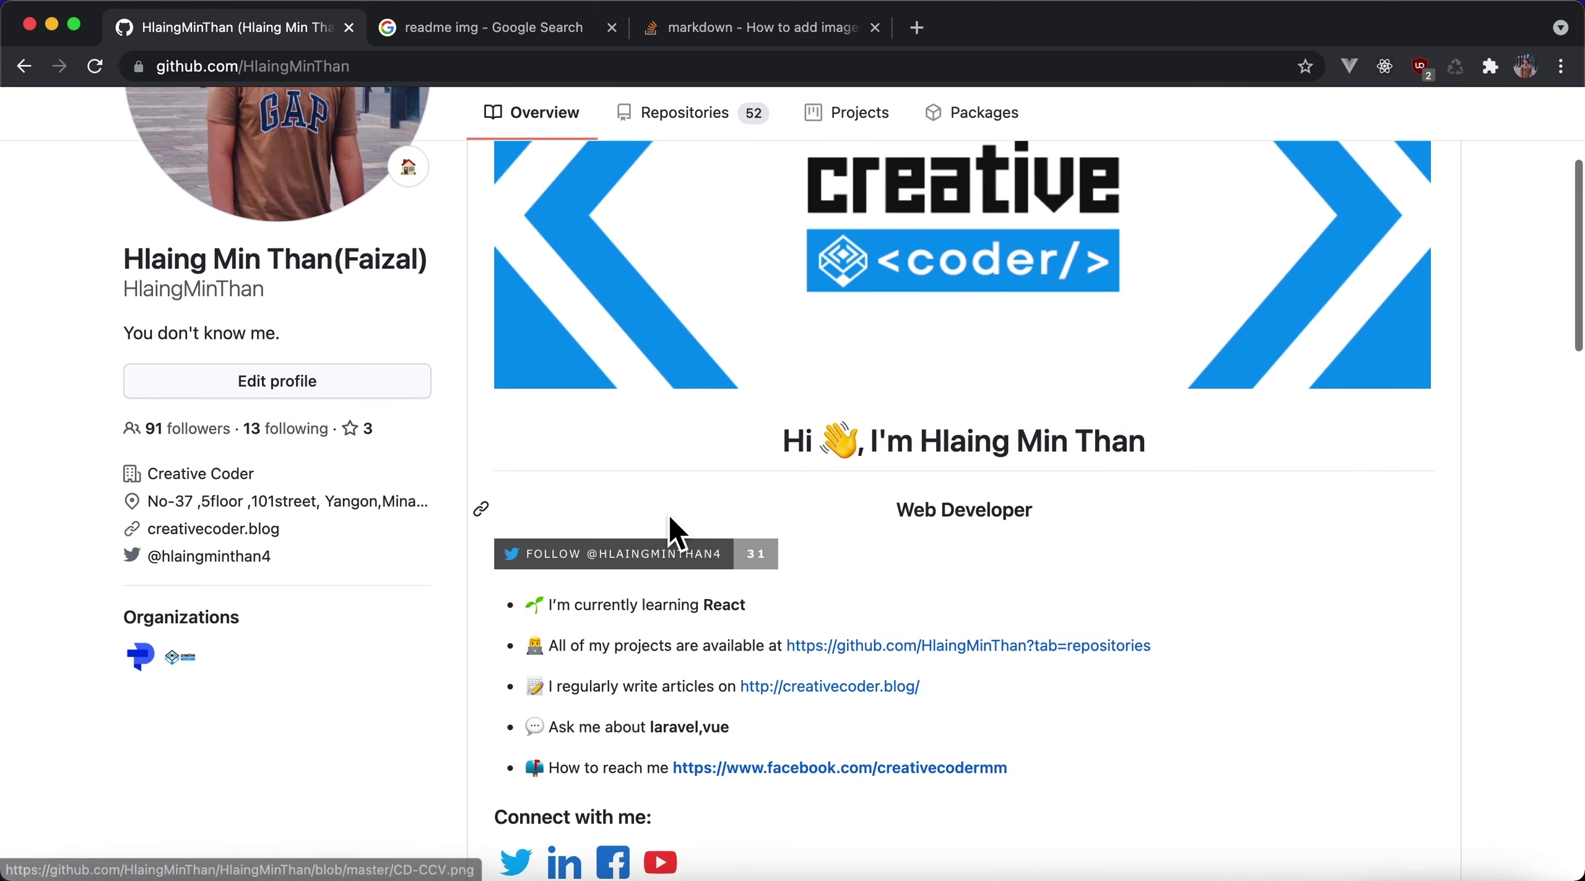
{"action": "scroll", "coordinate": [666, 516], "scroll_direction": "down", "scroll_amount": 4}
{"action": "scroll", "coordinate": [669, 522], "scroll_direction": "up", "scroll_amount": 2}
{"action": "scroll", "coordinate": [667, 515], "scroll_direction": "up", "scroll_amount": 9}
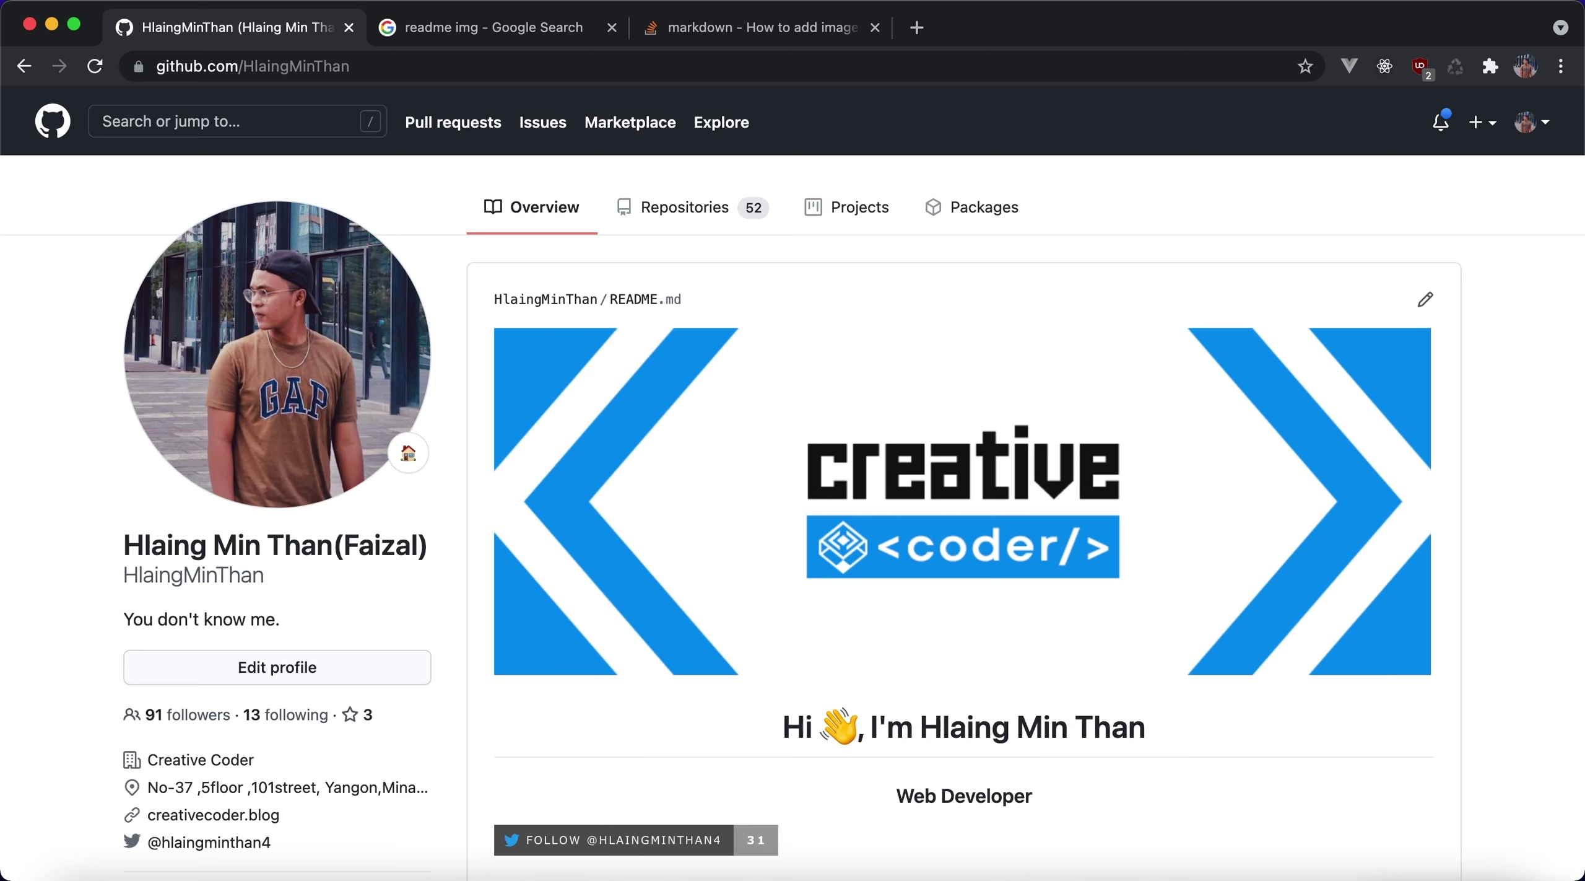
Close the search and Stack Overflow tabs, search Google for "github stas" in a new tab, and open the github-readme-stats repository
{"action": "left_click", "coordinate": [613, 29]}
{"action": "left_click", "coordinate": [613, 29]}
{"action": "key", "text": "super+t"}
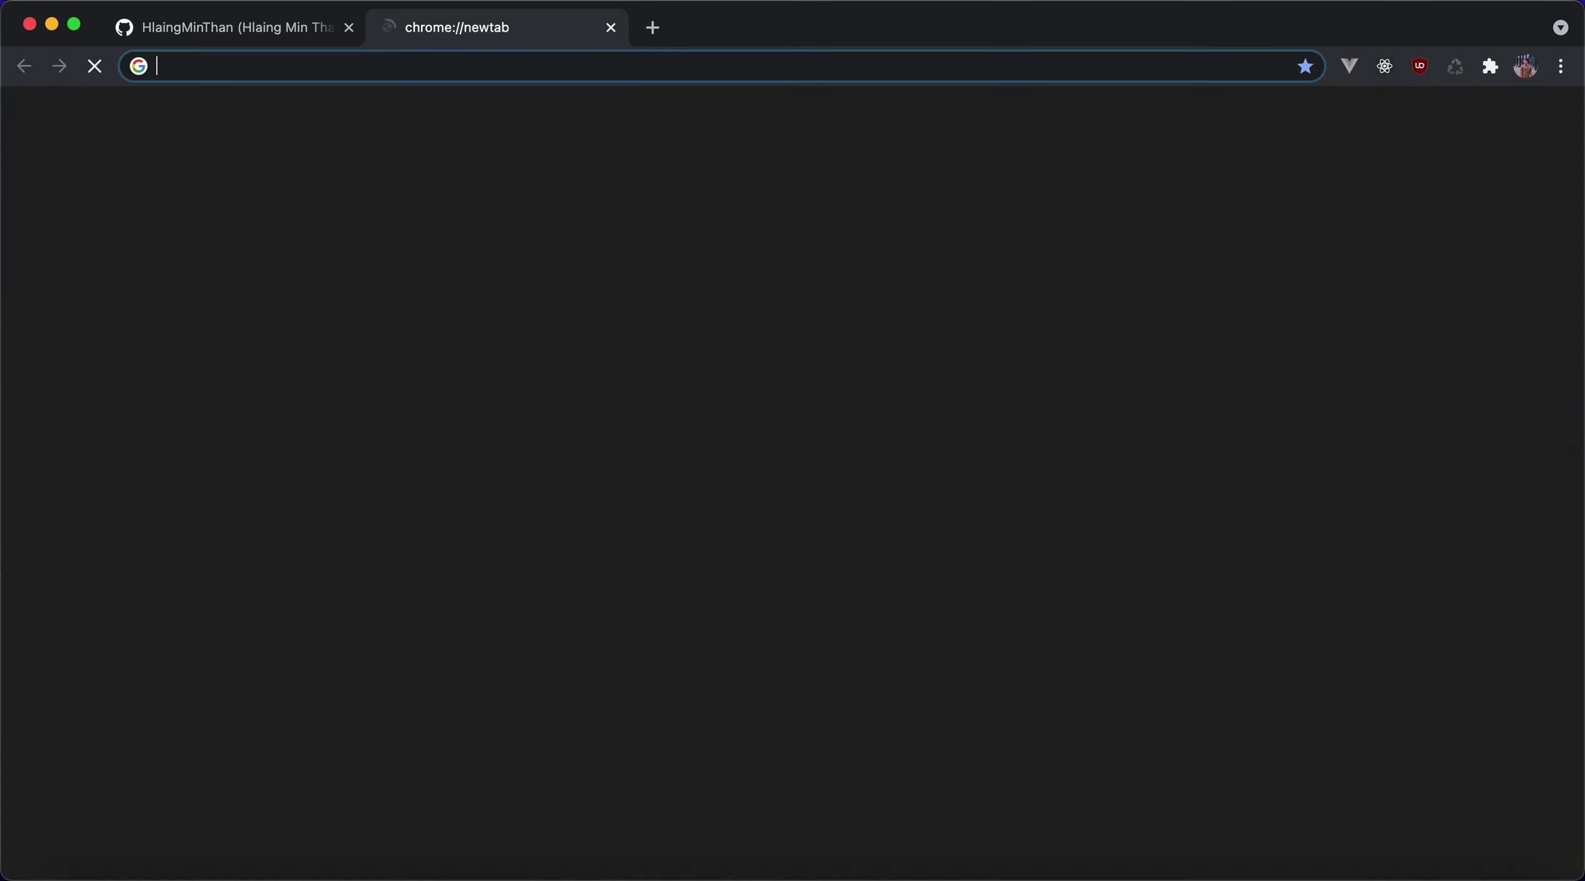
{"action": "type", "text": "github stas"}
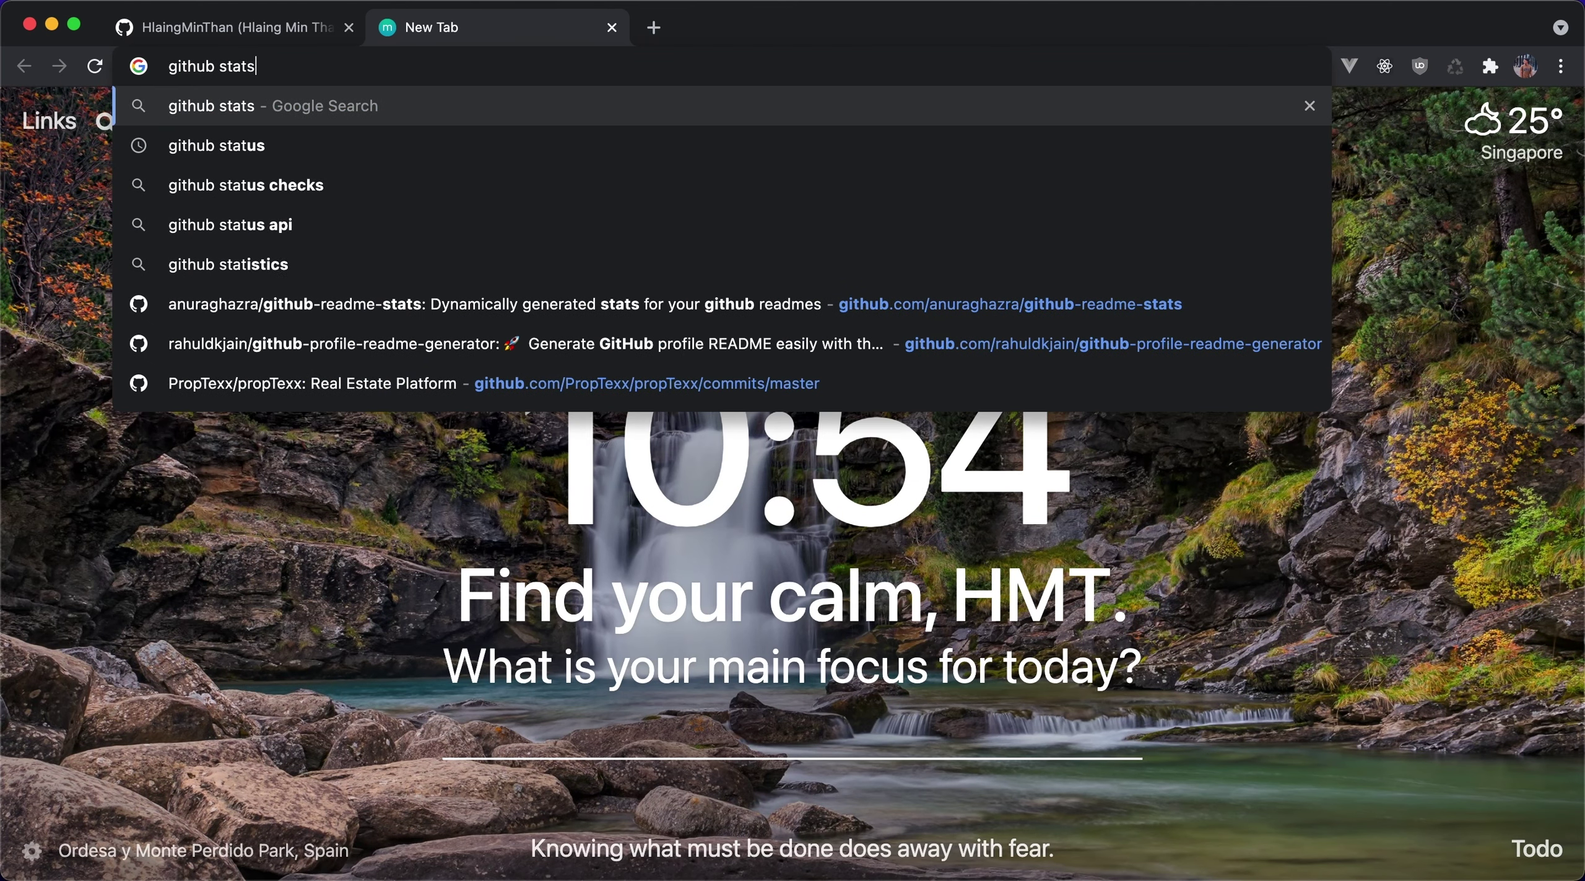
{"action": "key", "text": "Return"}
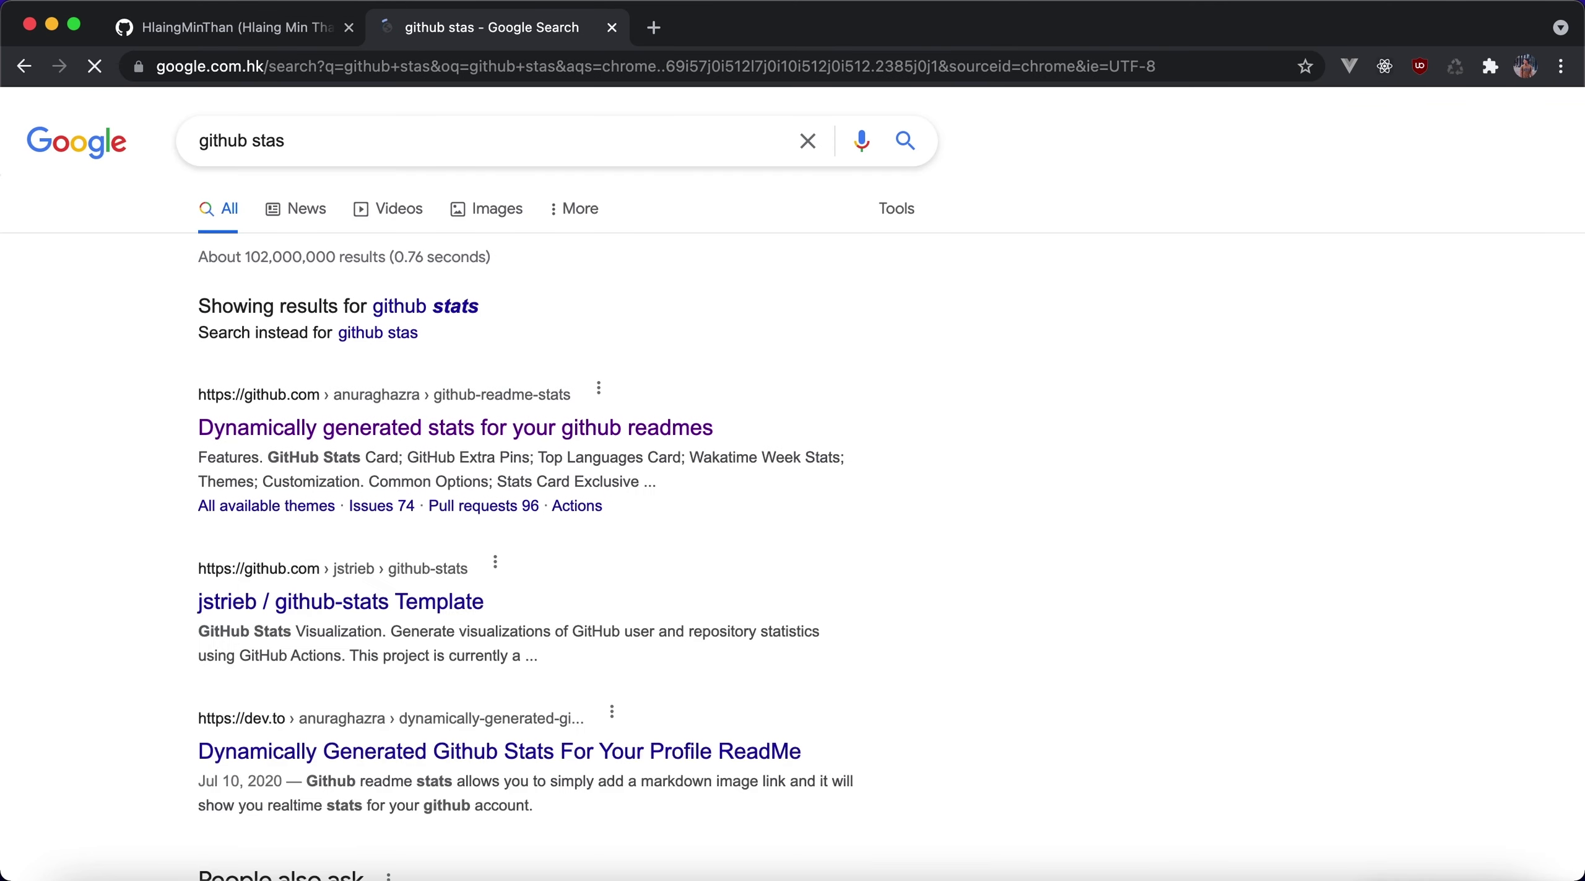
{"action": "left_click", "coordinate": [464, 427]}
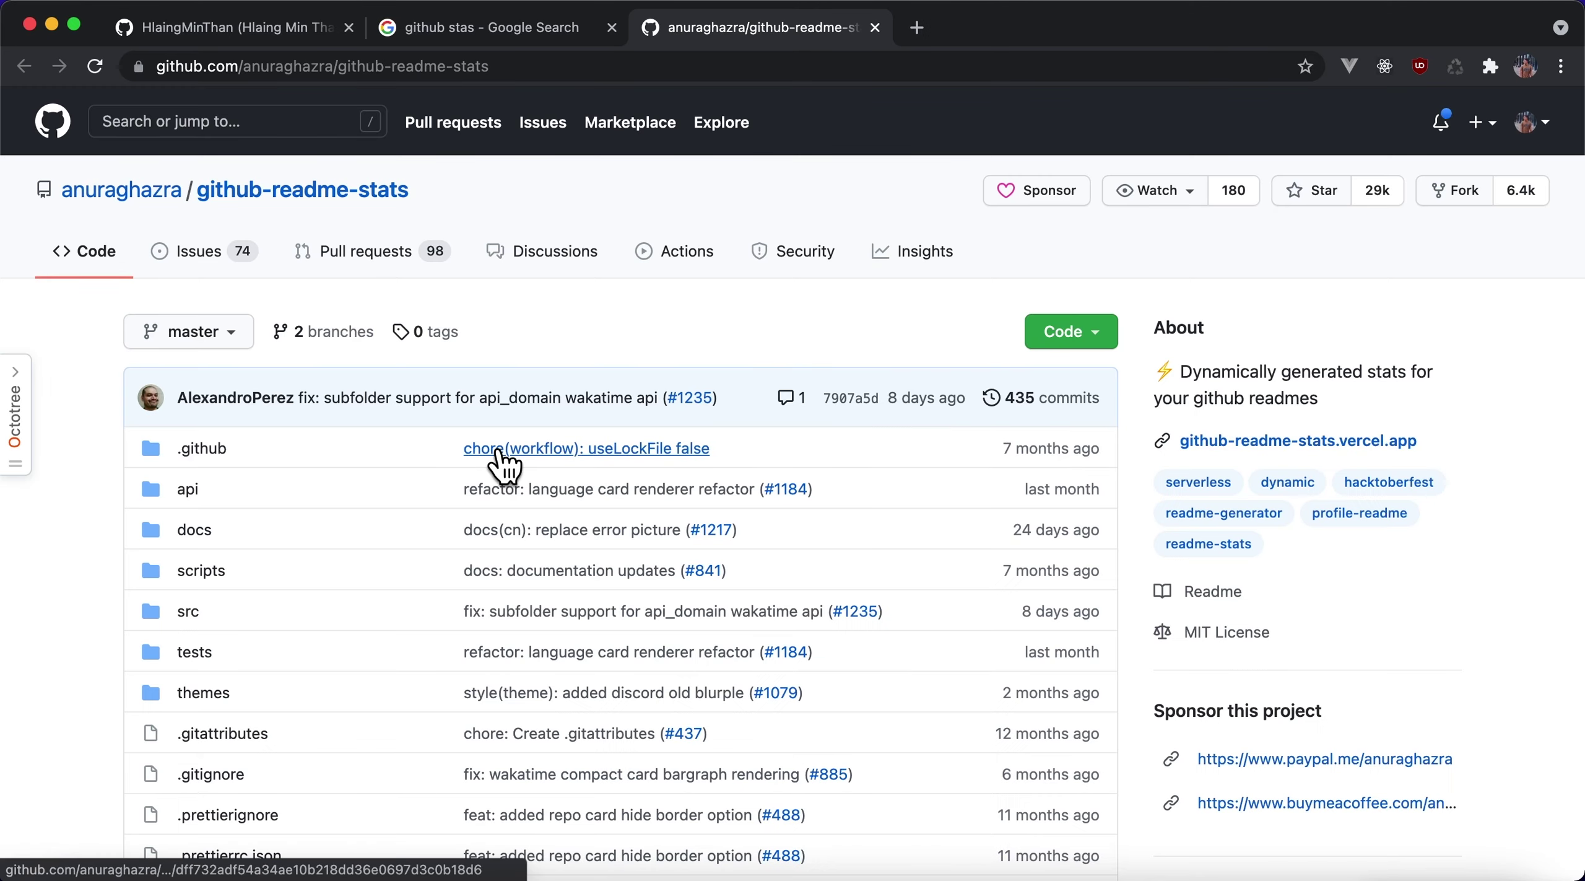
Look through the repository readme's themes and options, and copy the markdown snippet from its GitHub Stats Card section
{"action": "scroll", "coordinate": [504, 459], "scroll_direction": "down", "scroll_amount": 20}
{"action": "scroll", "coordinate": [506, 464], "scroll_direction": "down", "scroll_amount": 15}
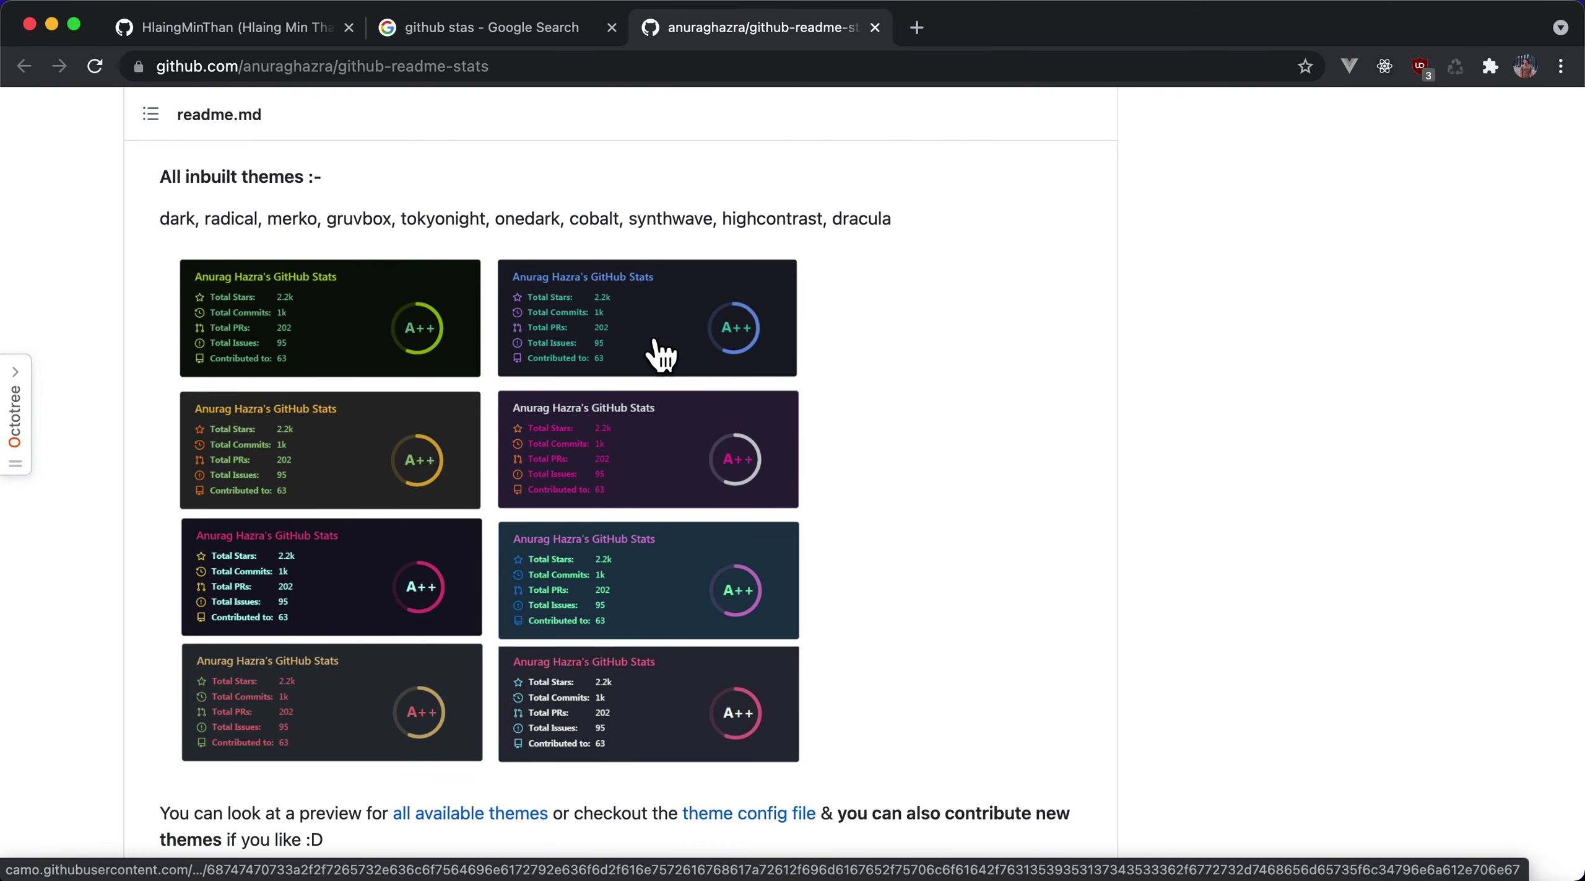
{"action": "scroll", "coordinate": [660, 356], "scroll_direction": "up", "scroll_amount": 10}
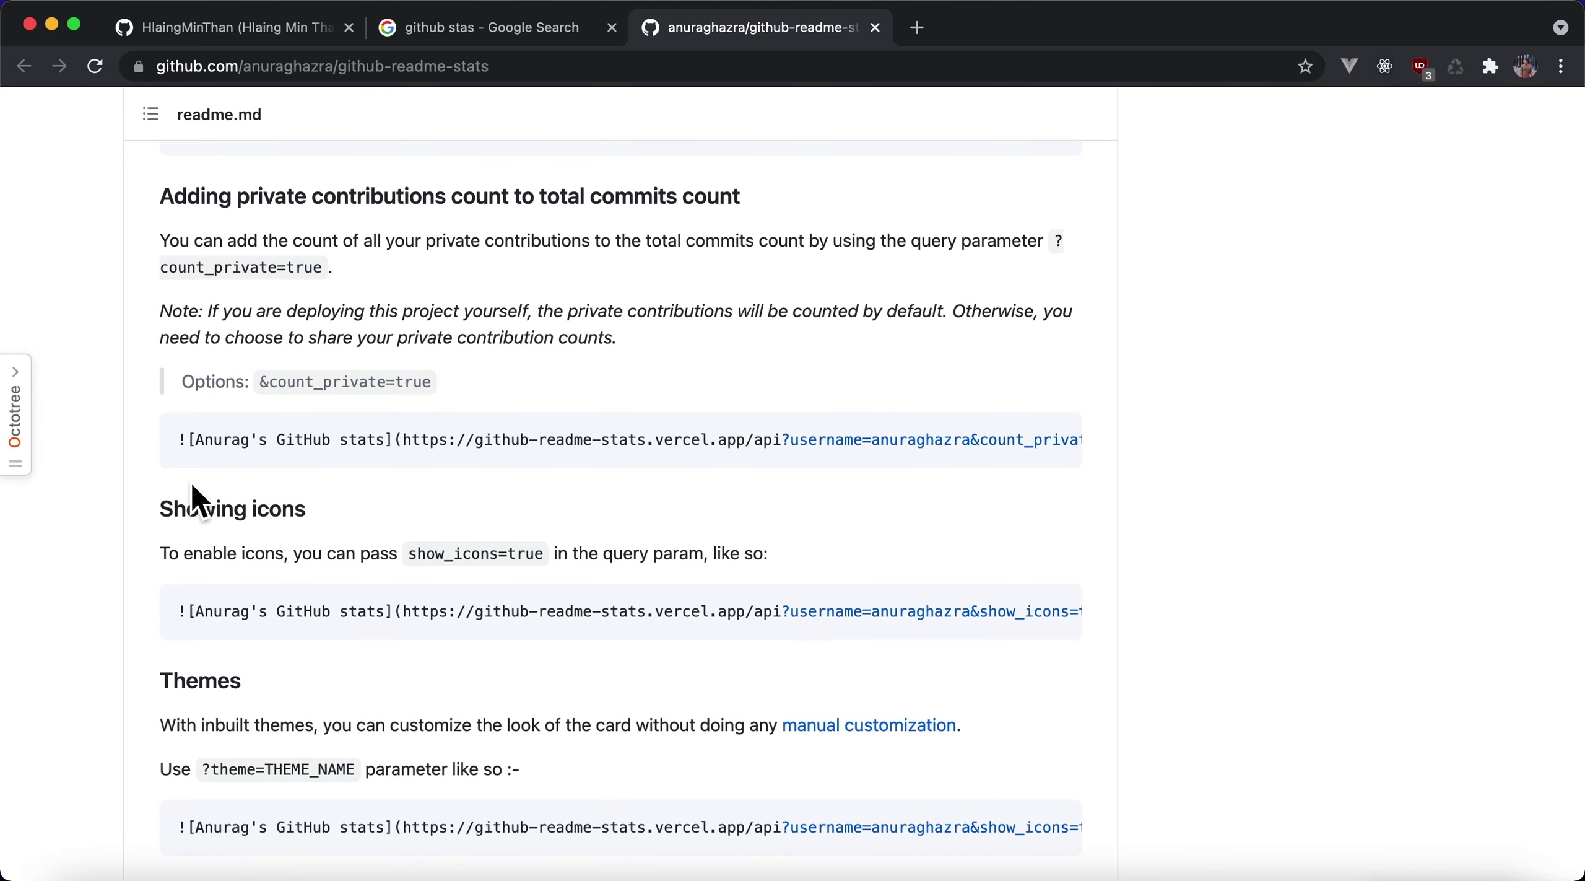
{"action": "scroll", "coordinate": [188, 489], "scroll_direction": "up", "scroll_amount": 8}
{"action": "scroll", "coordinate": [188, 477], "scroll_direction": "up", "scroll_amount": 3}
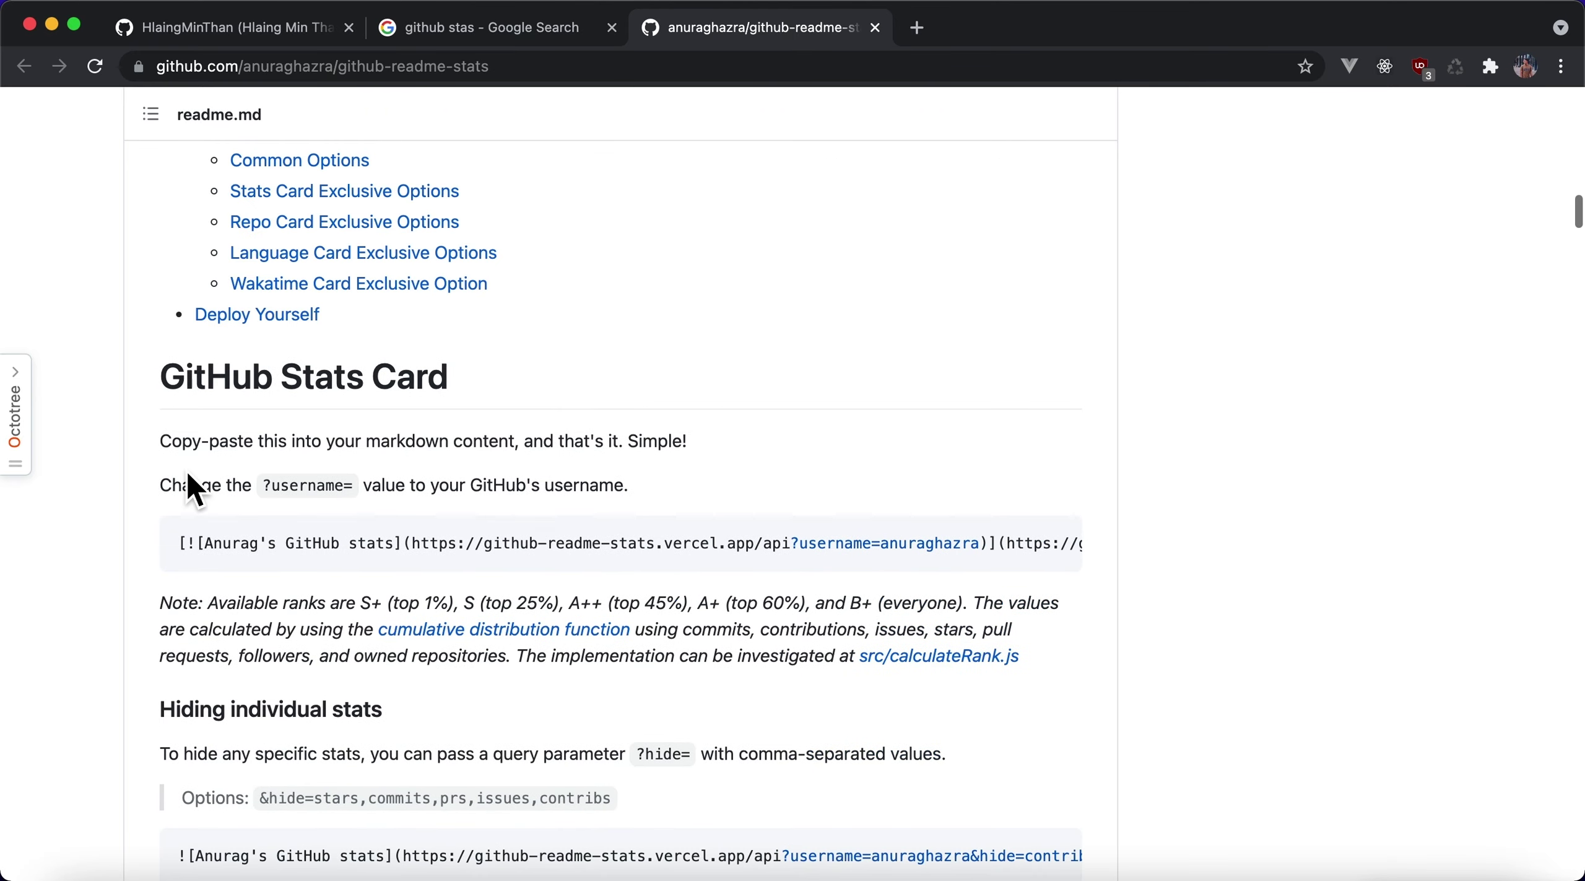
{"action": "mouse_move", "coordinate": [1053, 551]}
{"action": "left_click", "coordinate": [1055, 543]}
Edit README.md from the profile page and paste the GitHub stats card snippet between the "How to reach me" line and "Connect with me"
{"action": "left_click", "coordinate": [199, 40]}
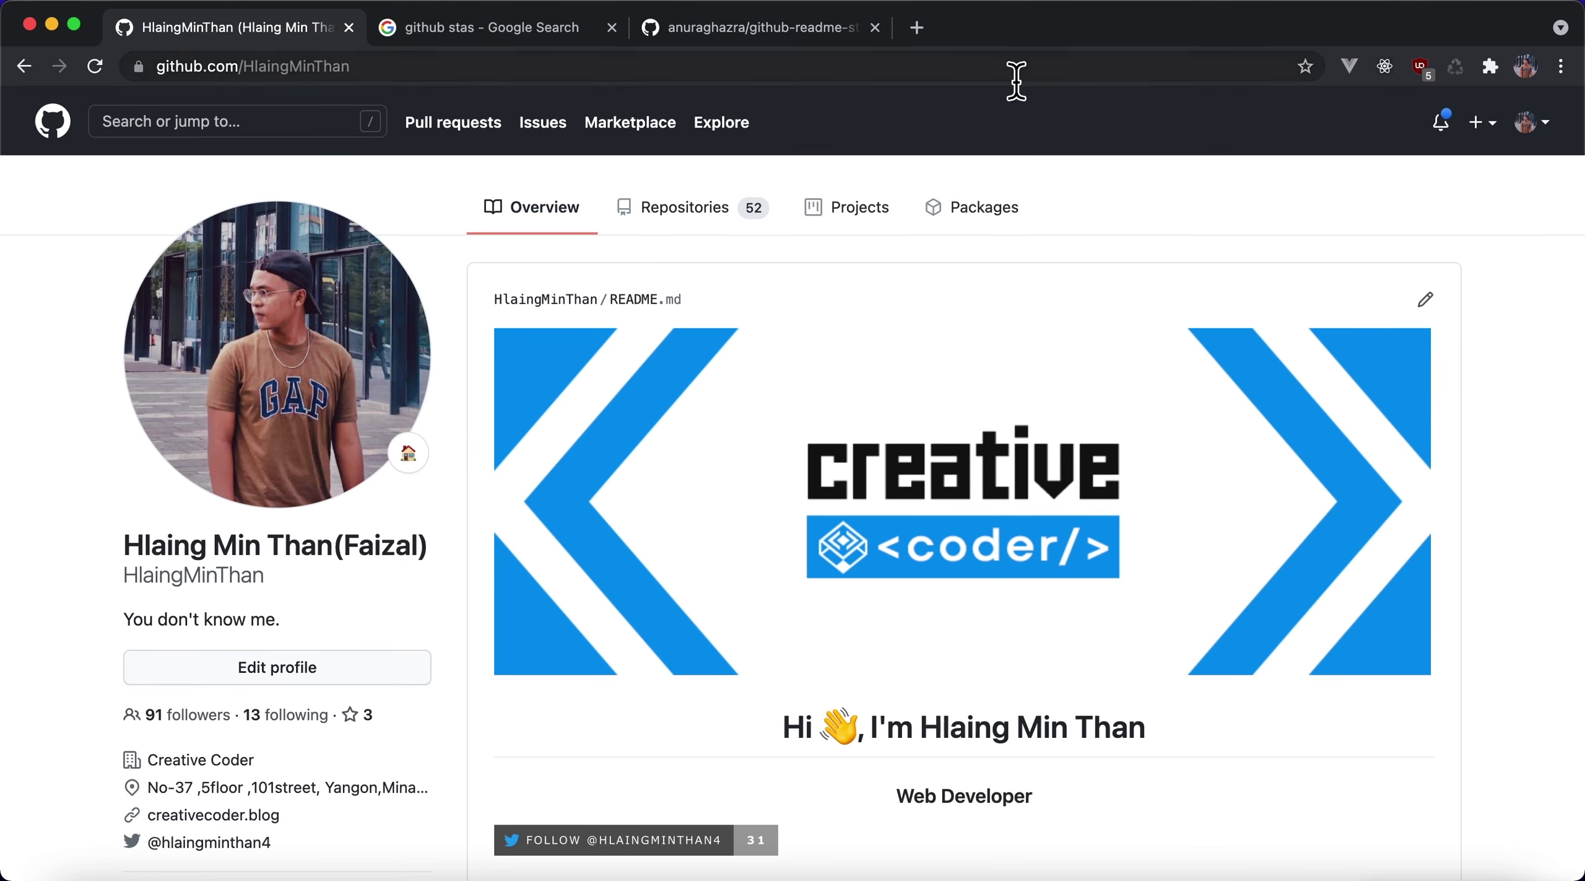
{"action": "left_click", "coordinate": [1411, 301]}
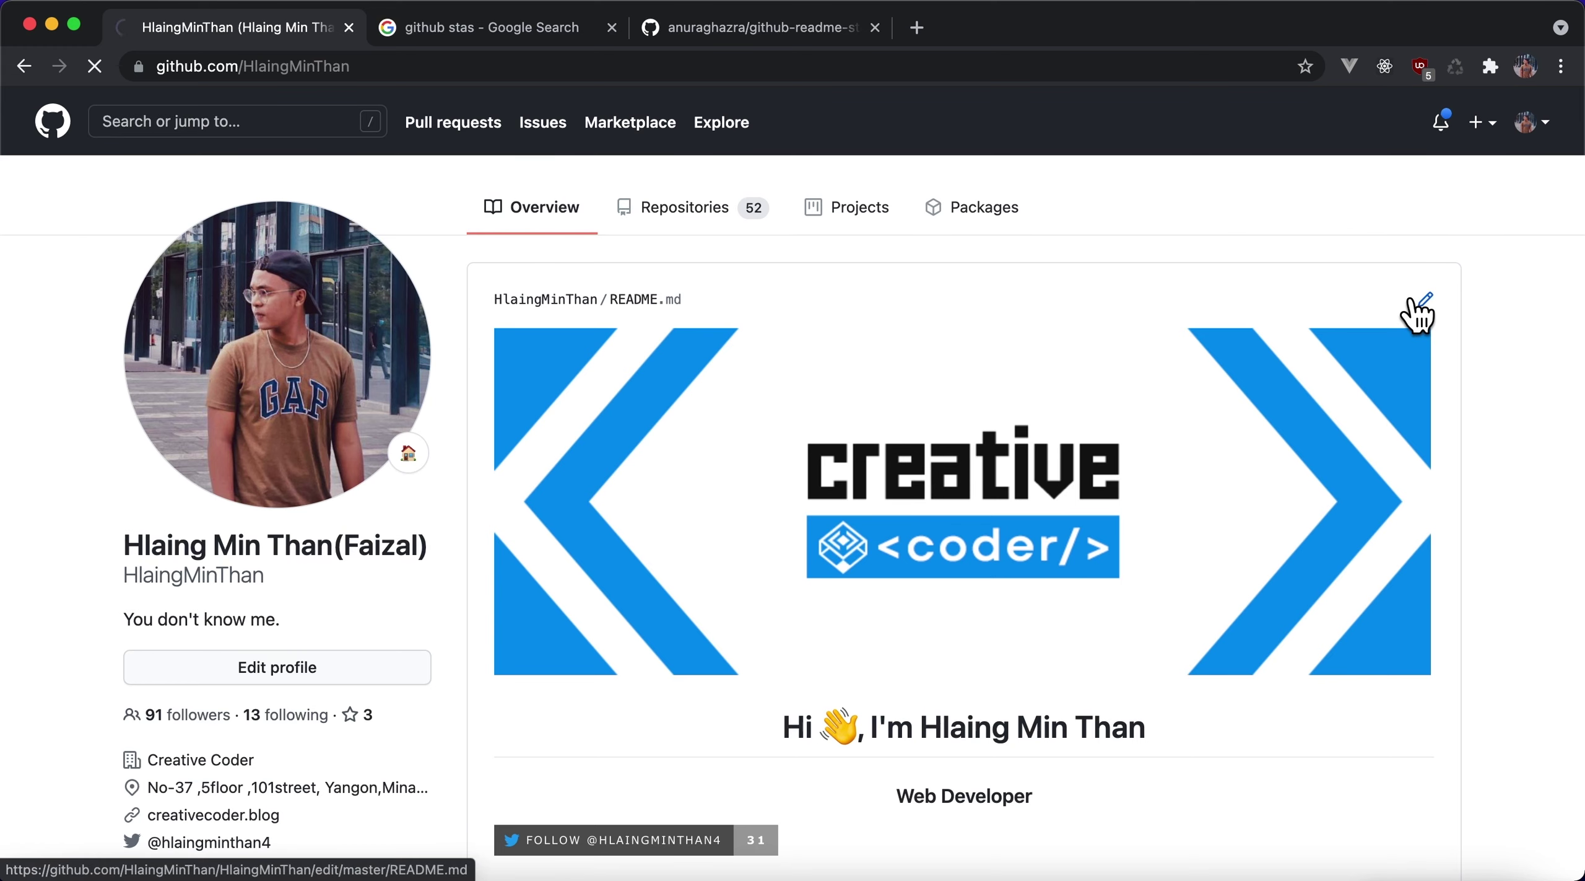
{"action": "scroll", "coordinate": [929, 594], "scroll_direction": "down", "scroll_amount": 5}
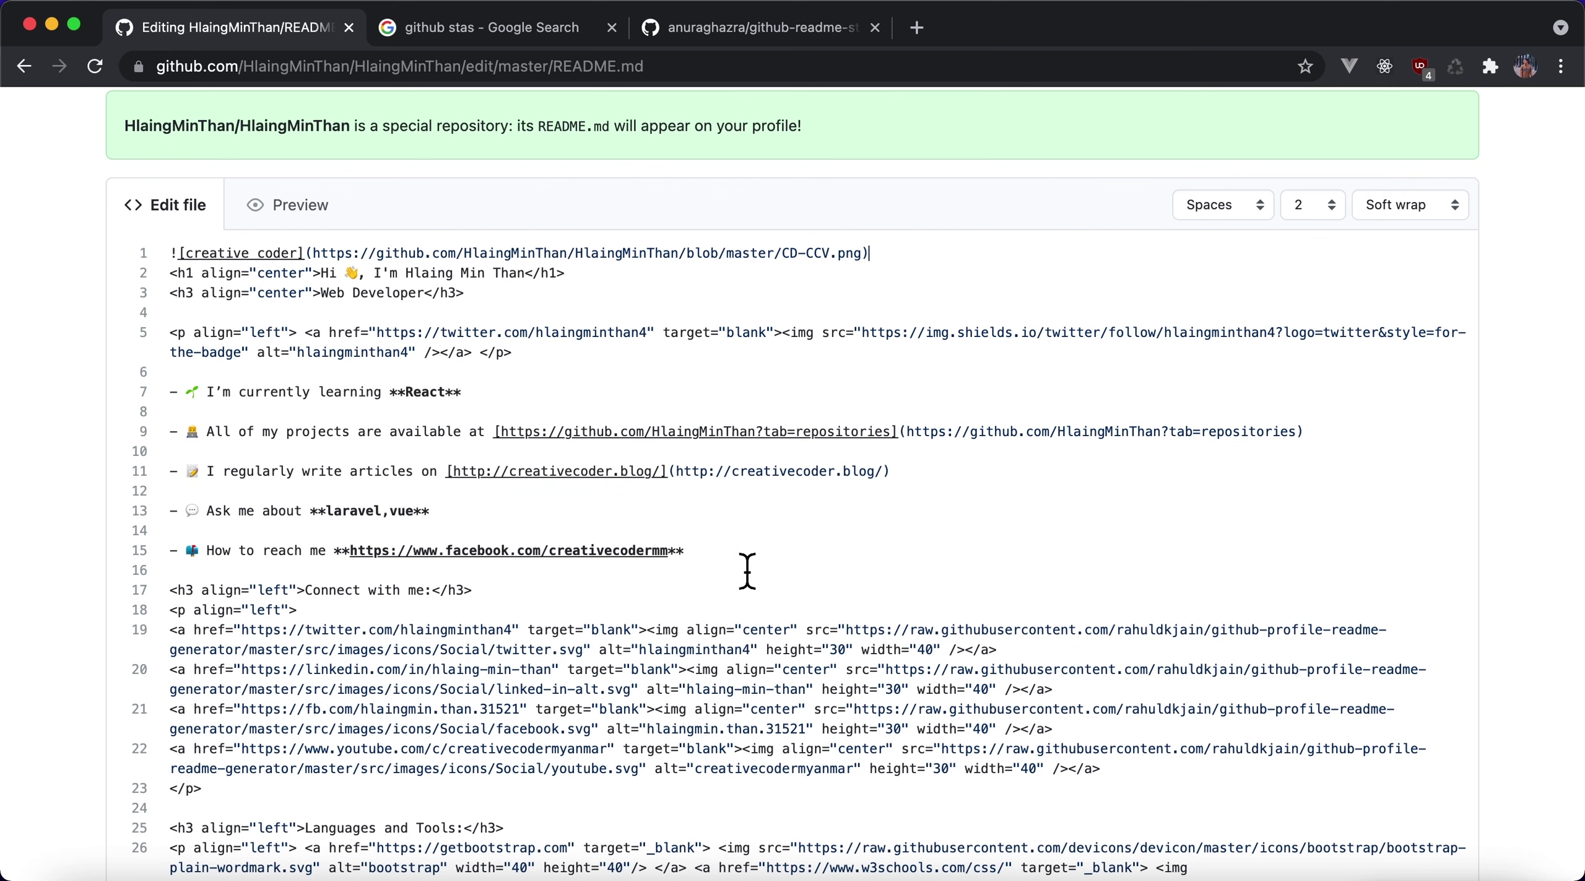
{"action": "left_click_drag", "start_coordinate": [733, 562], "coordinate": [597, 565]}
{"action": "left_click", "coordinate": [867, 565]}
{"action": "key", "text": "Return"}
{"action": "key", "text": "Return"}
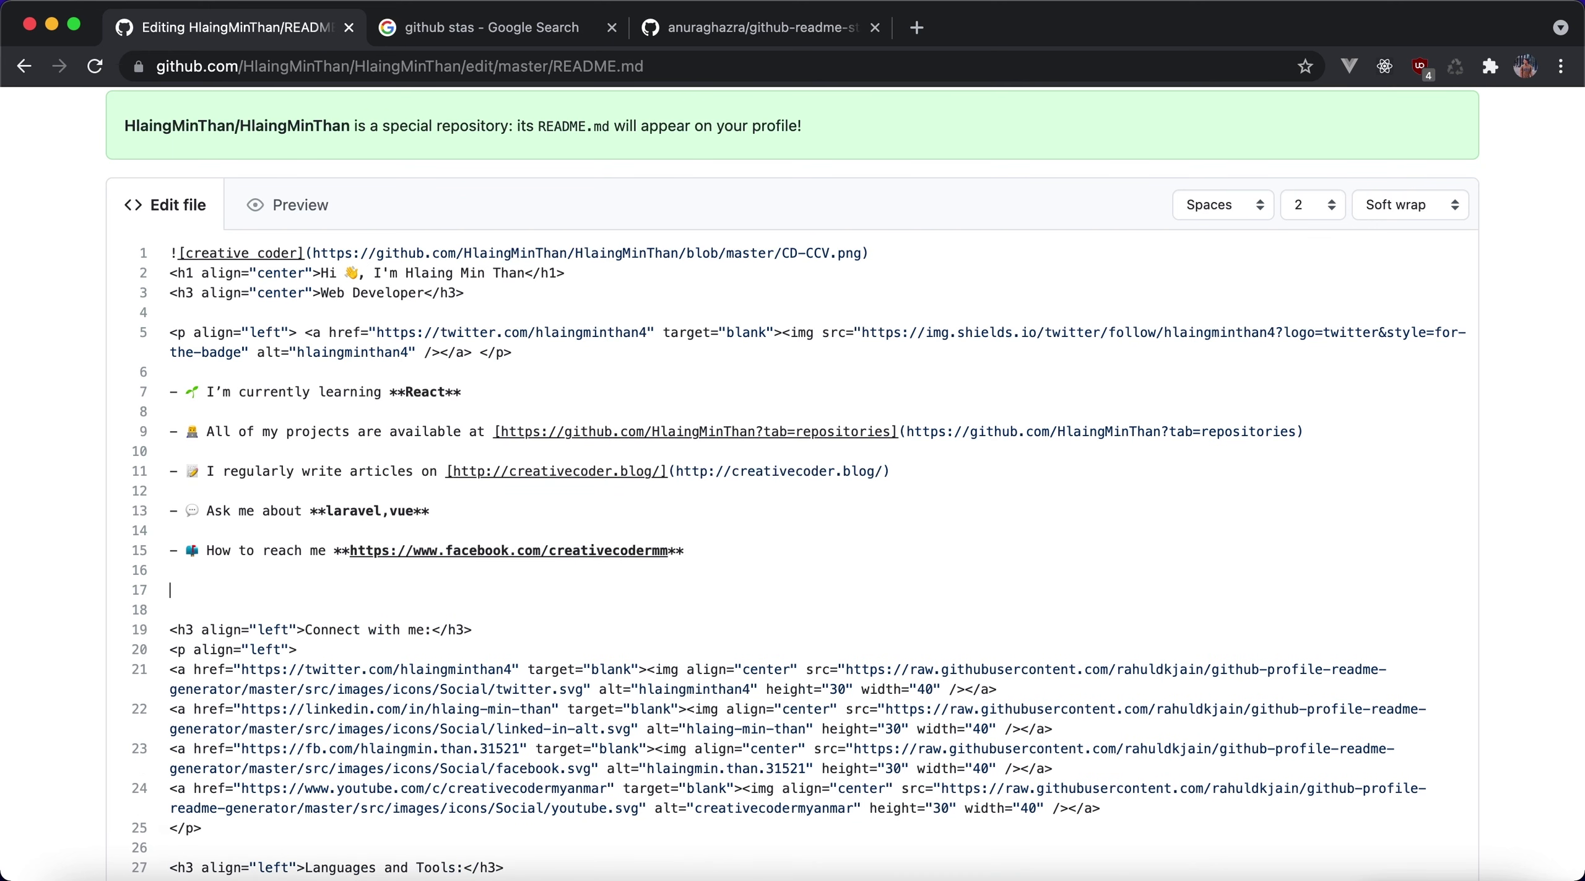
{"action": "key", "text": "super+v"}
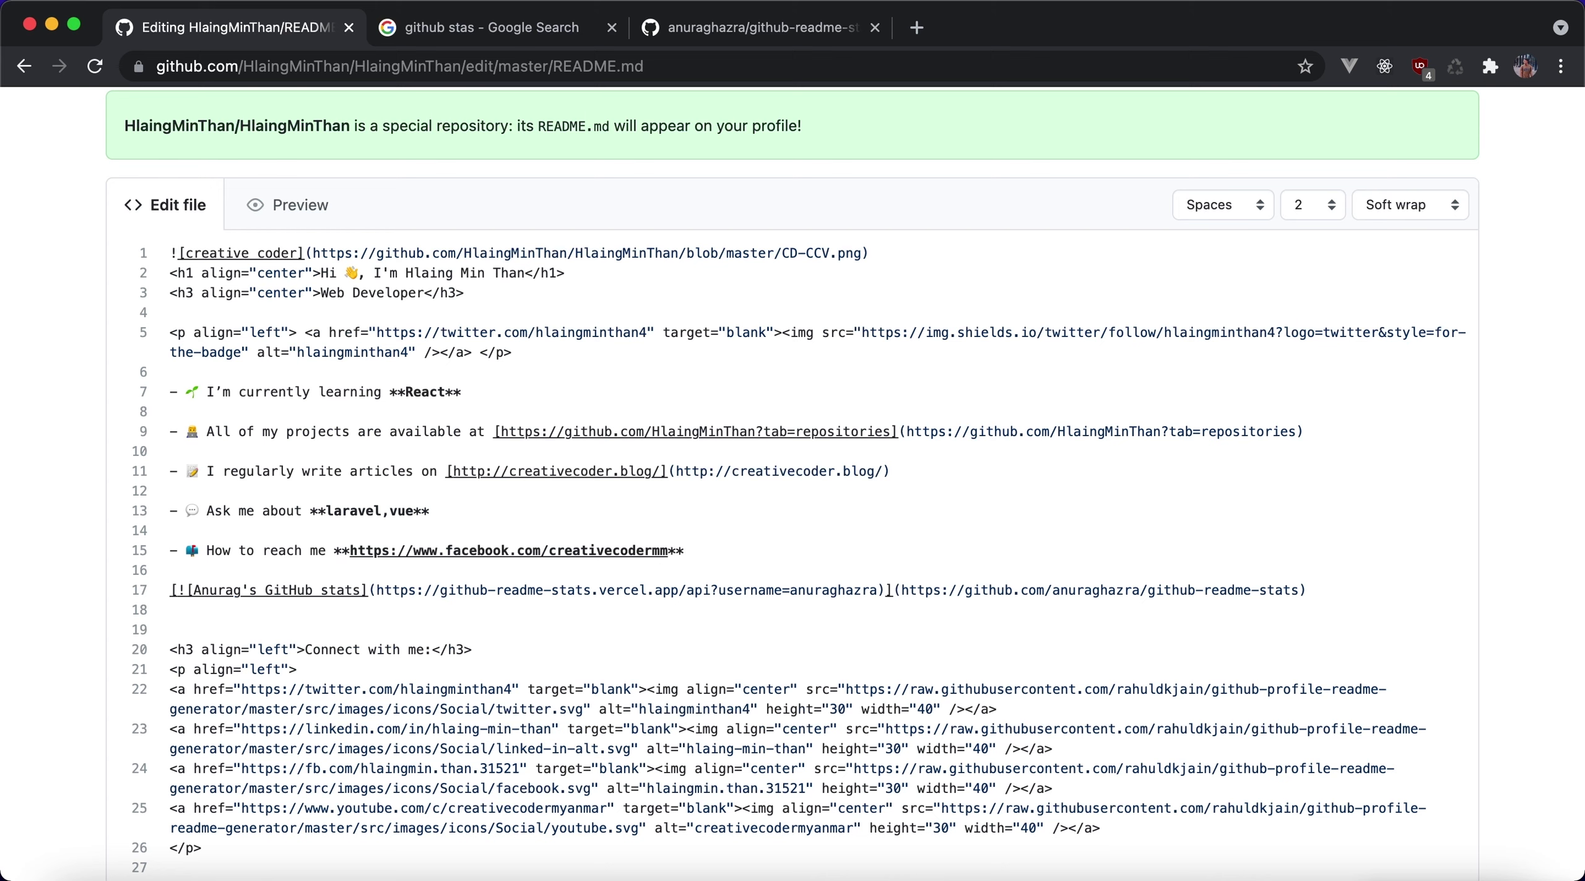
Replace the sample username in the stats card's image URL with the account's own GitHub username, copied from the page address
{"action": "double_click", "coordinate": [840, 591]}
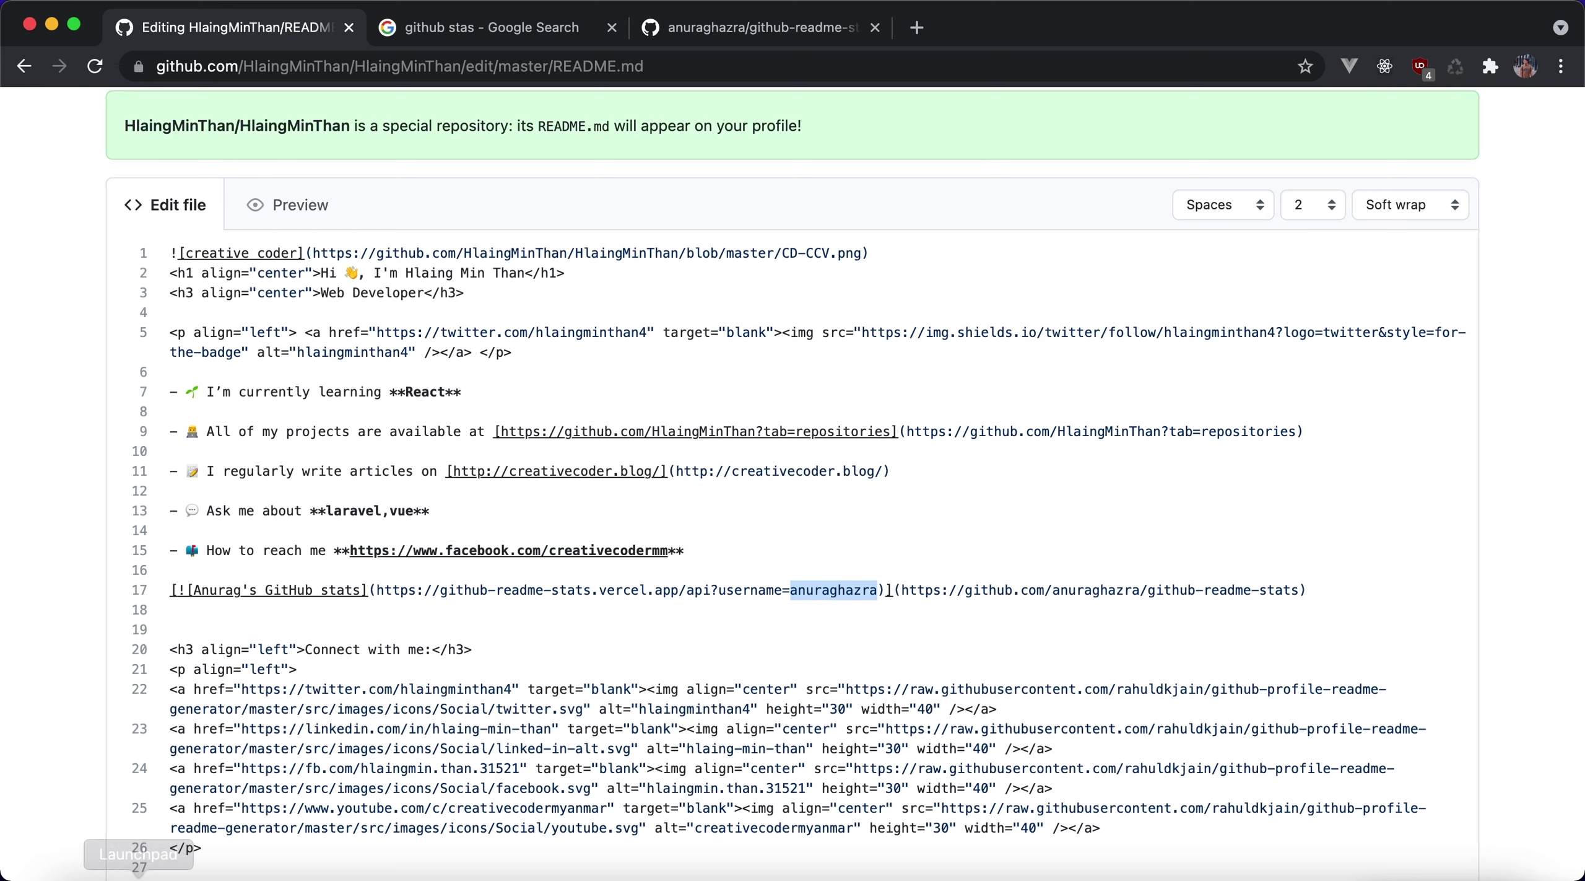
{"action": "key", "text": "BackSpace"}
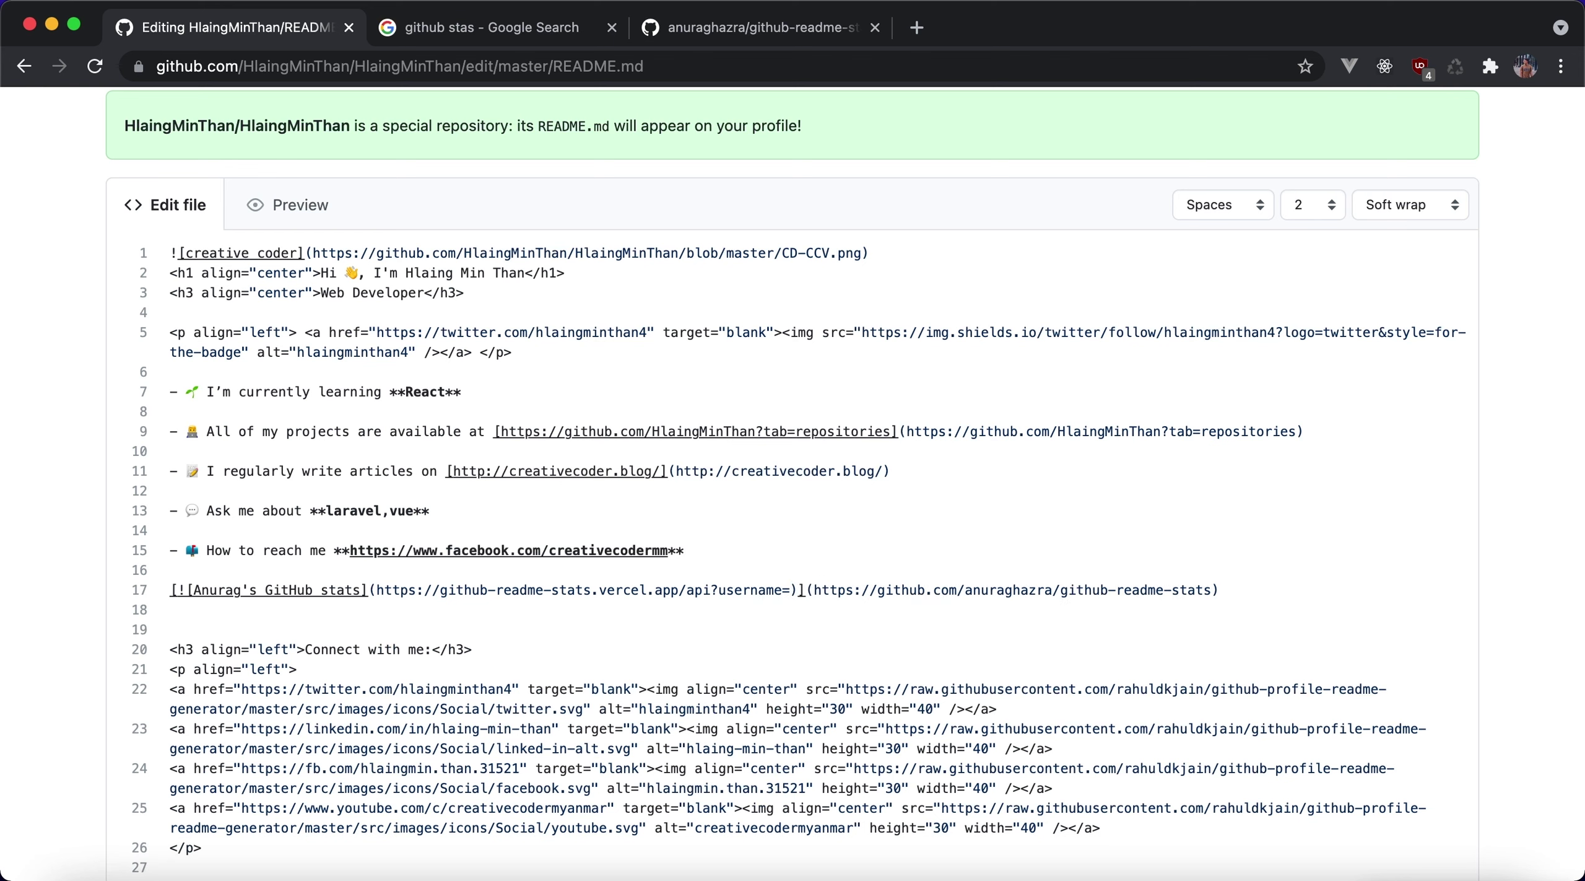
{"action": "left_click", "coordinate": [285, 66]}
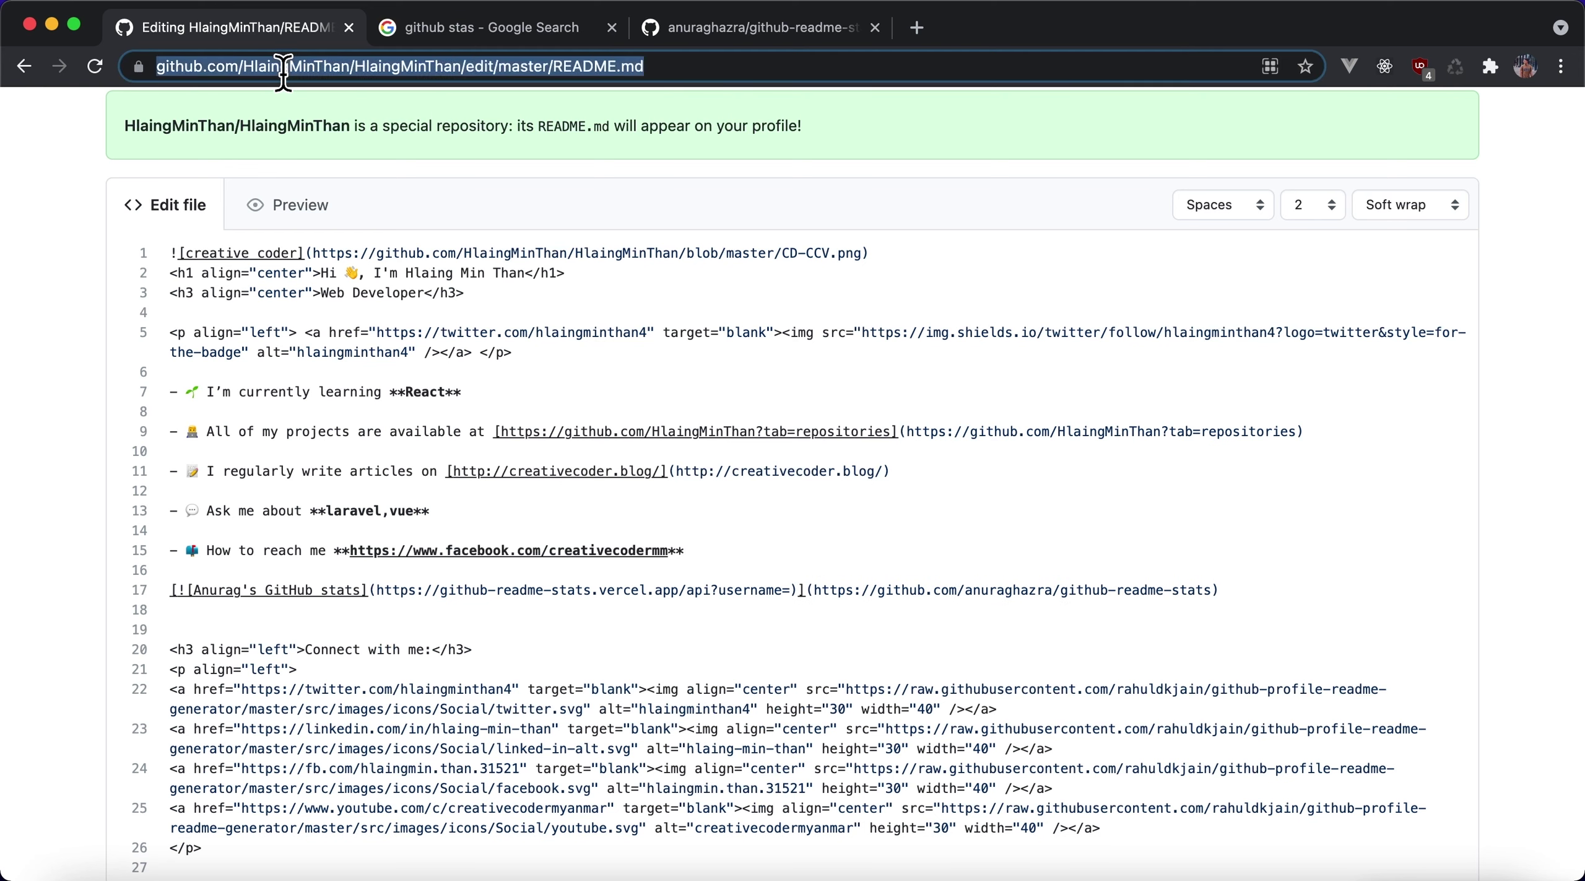
{"action": "double_click", "coordinate": [335, 66]}
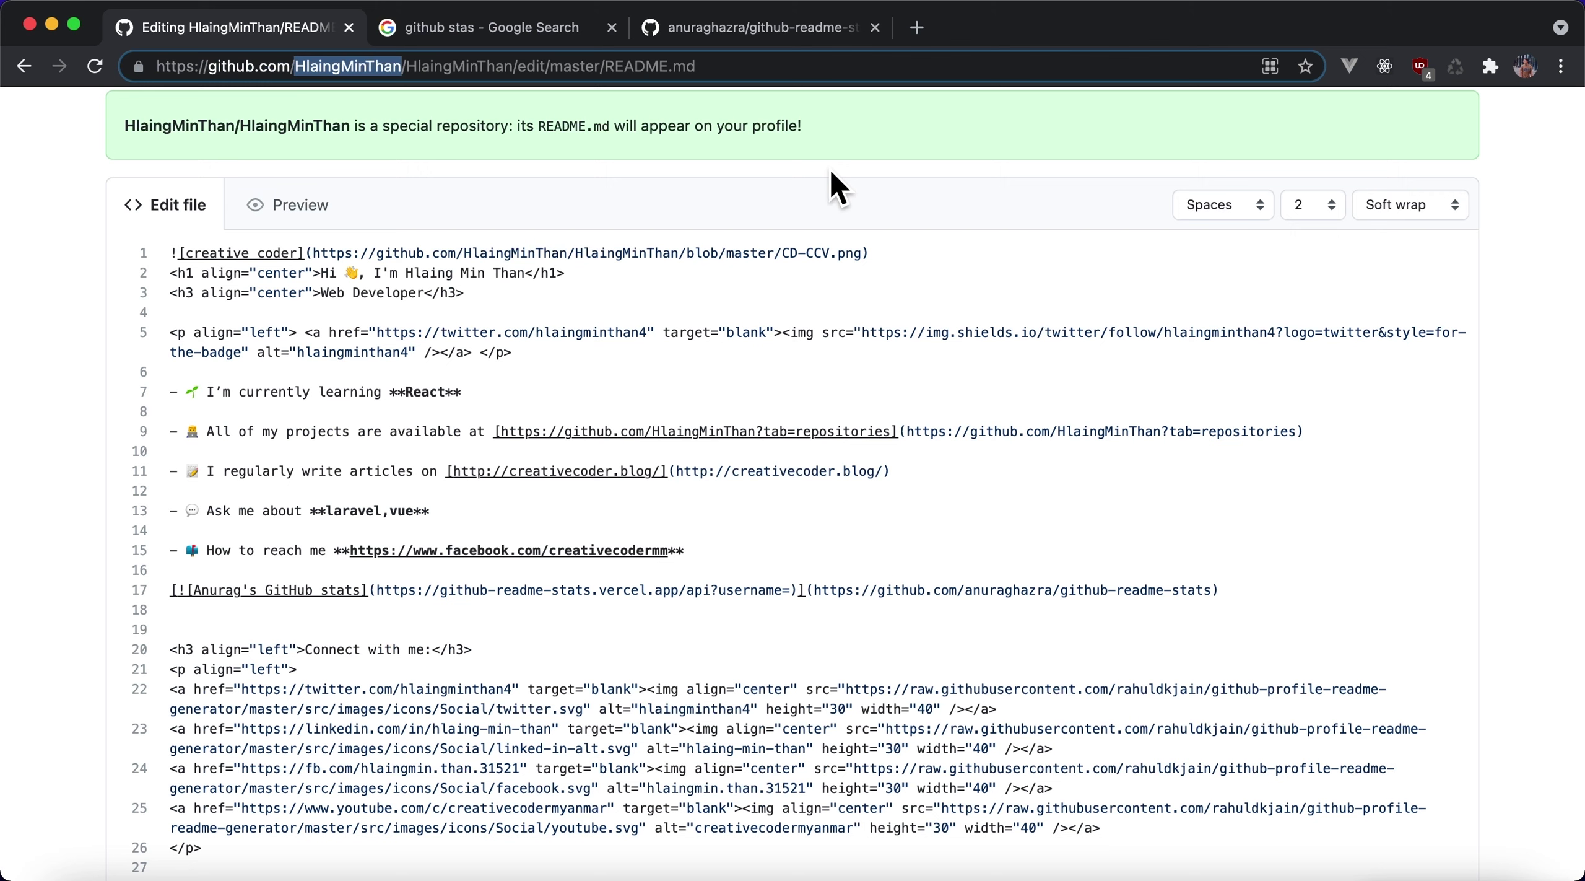
{"action": "left_click", "coordinate": [785, 592]}
{"action": "key", "text": "super+v"}
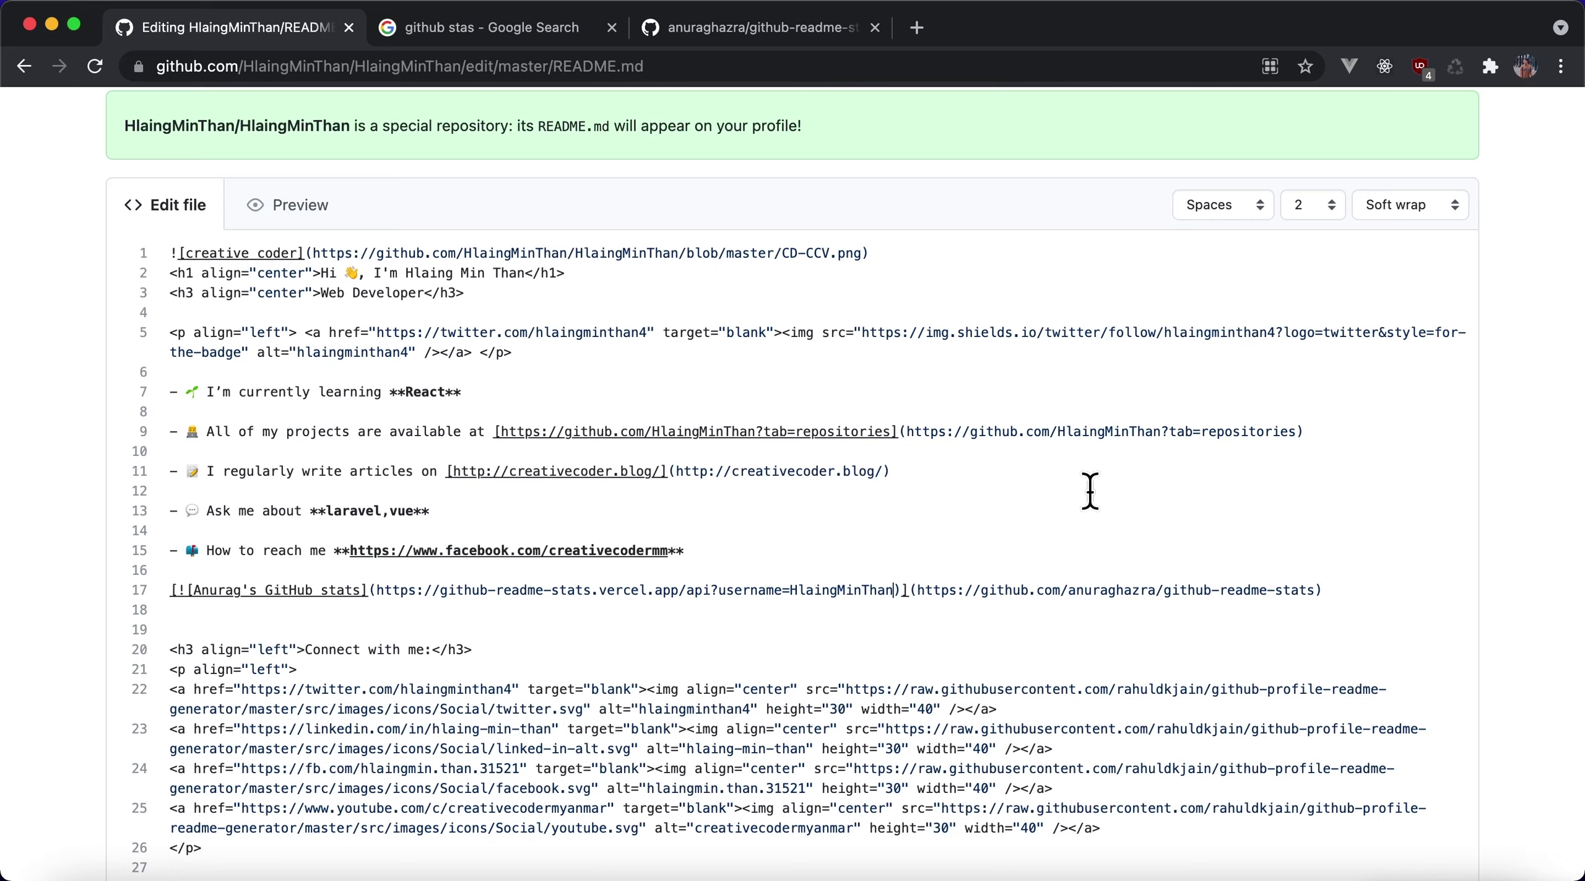
Commit the README.md change directly to the master branch and check the stats card in the rendered file
{"action": "scroll", "coordinate": [1090, 491], "scroll_direction": "down", "scroll_amount": 15}
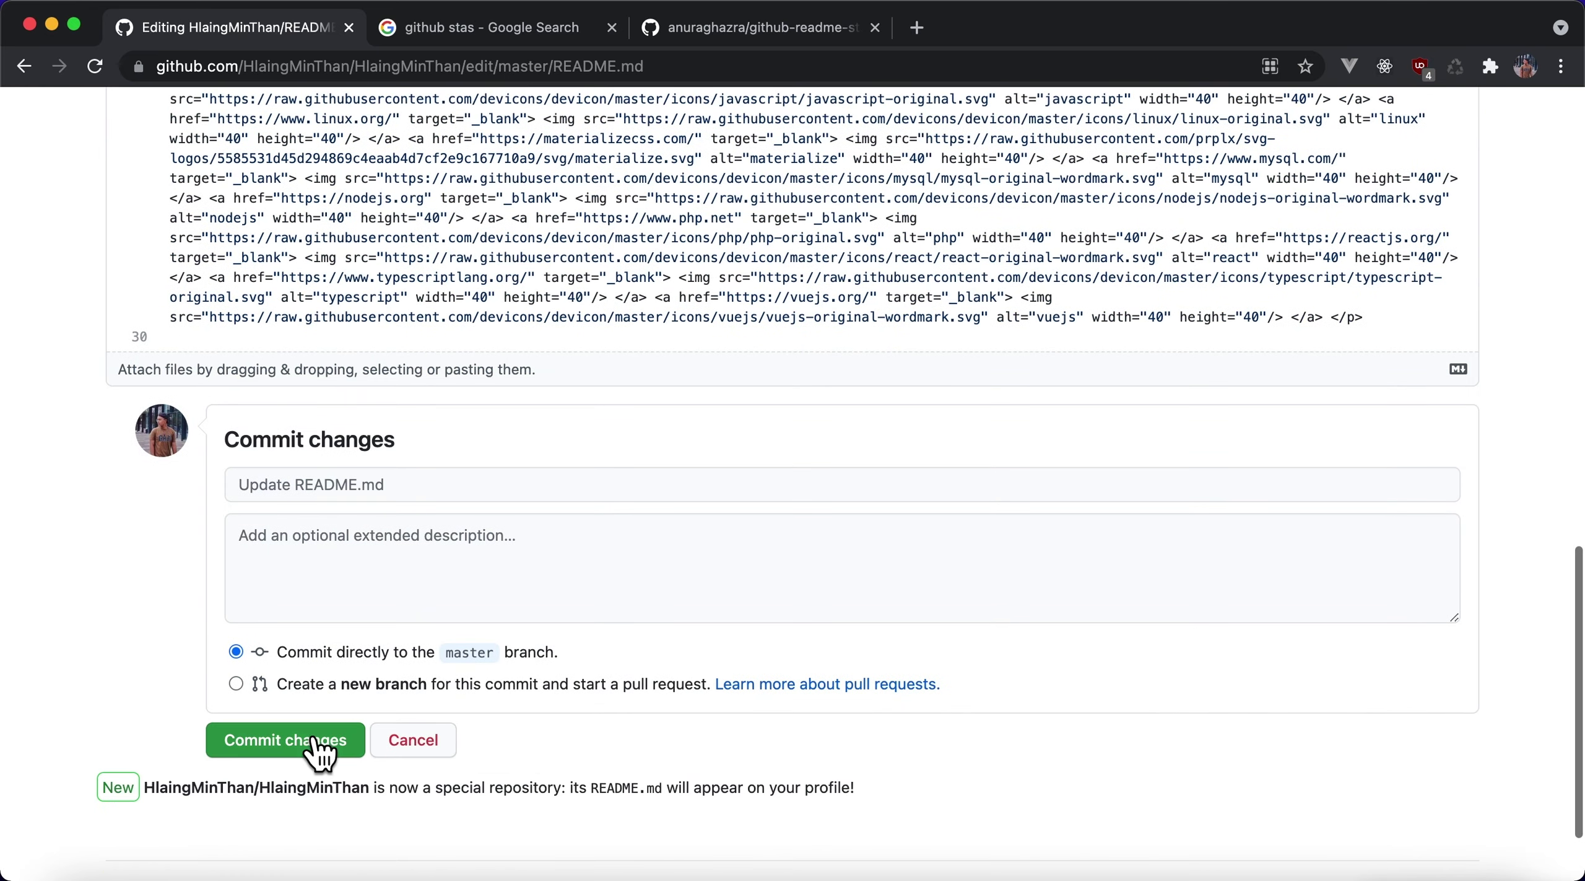
{"action": "left_click", "coordinate": [310, 743]}
{"action": "scroll", "coordinate": [316, 749], "scroll_direction": "down", "scroll_amount": 10}
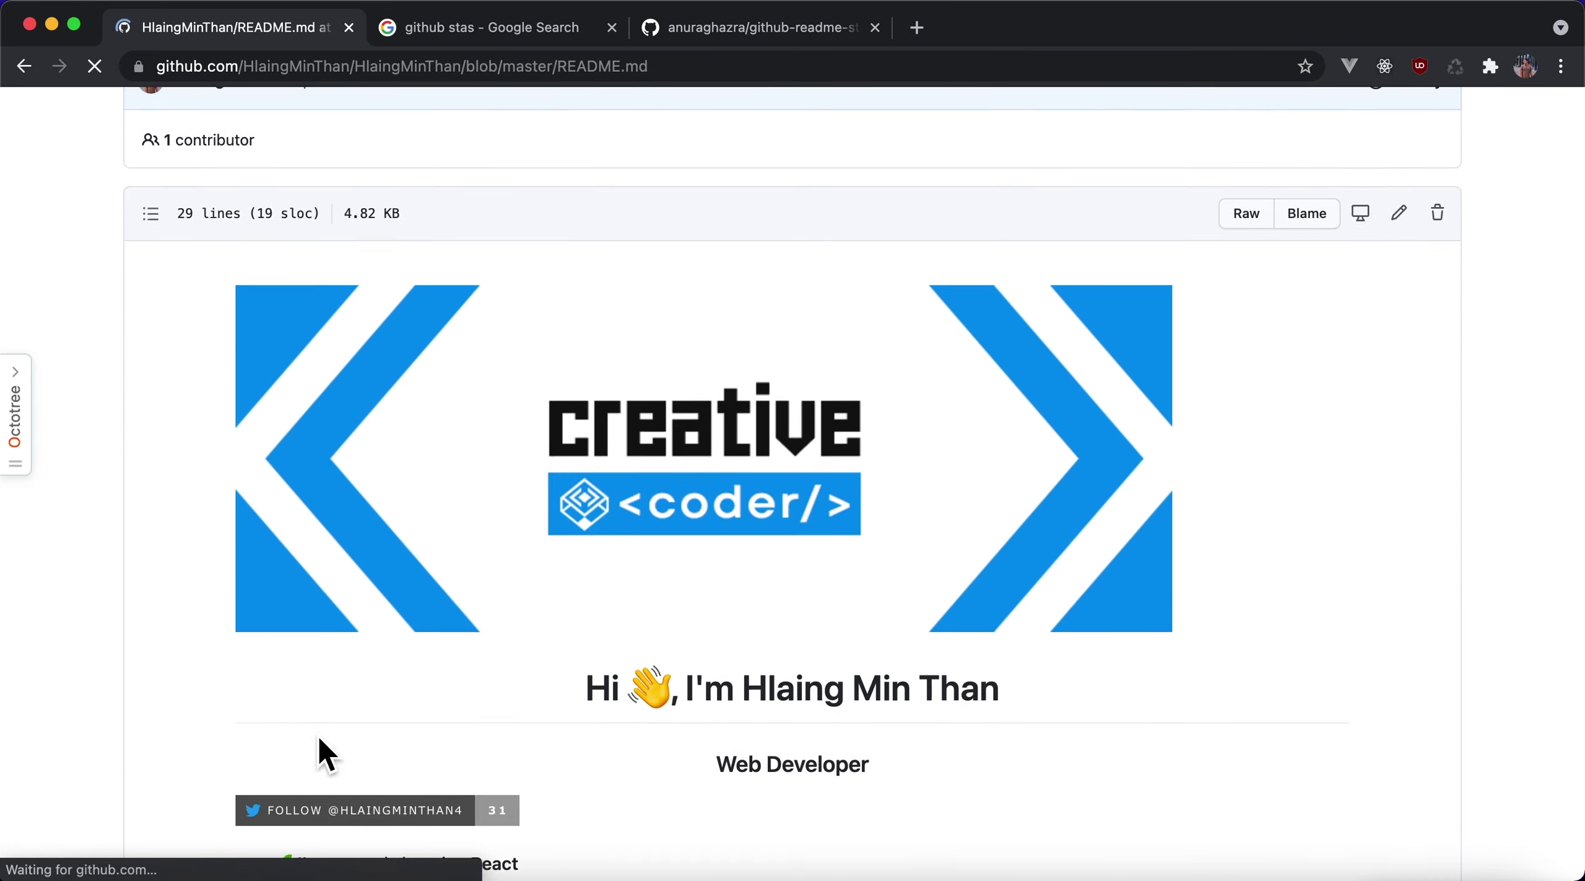
{"action": "scroll", "coordinate": [318, 746], "scroll_direction": "down", "scroll_amount": 5}
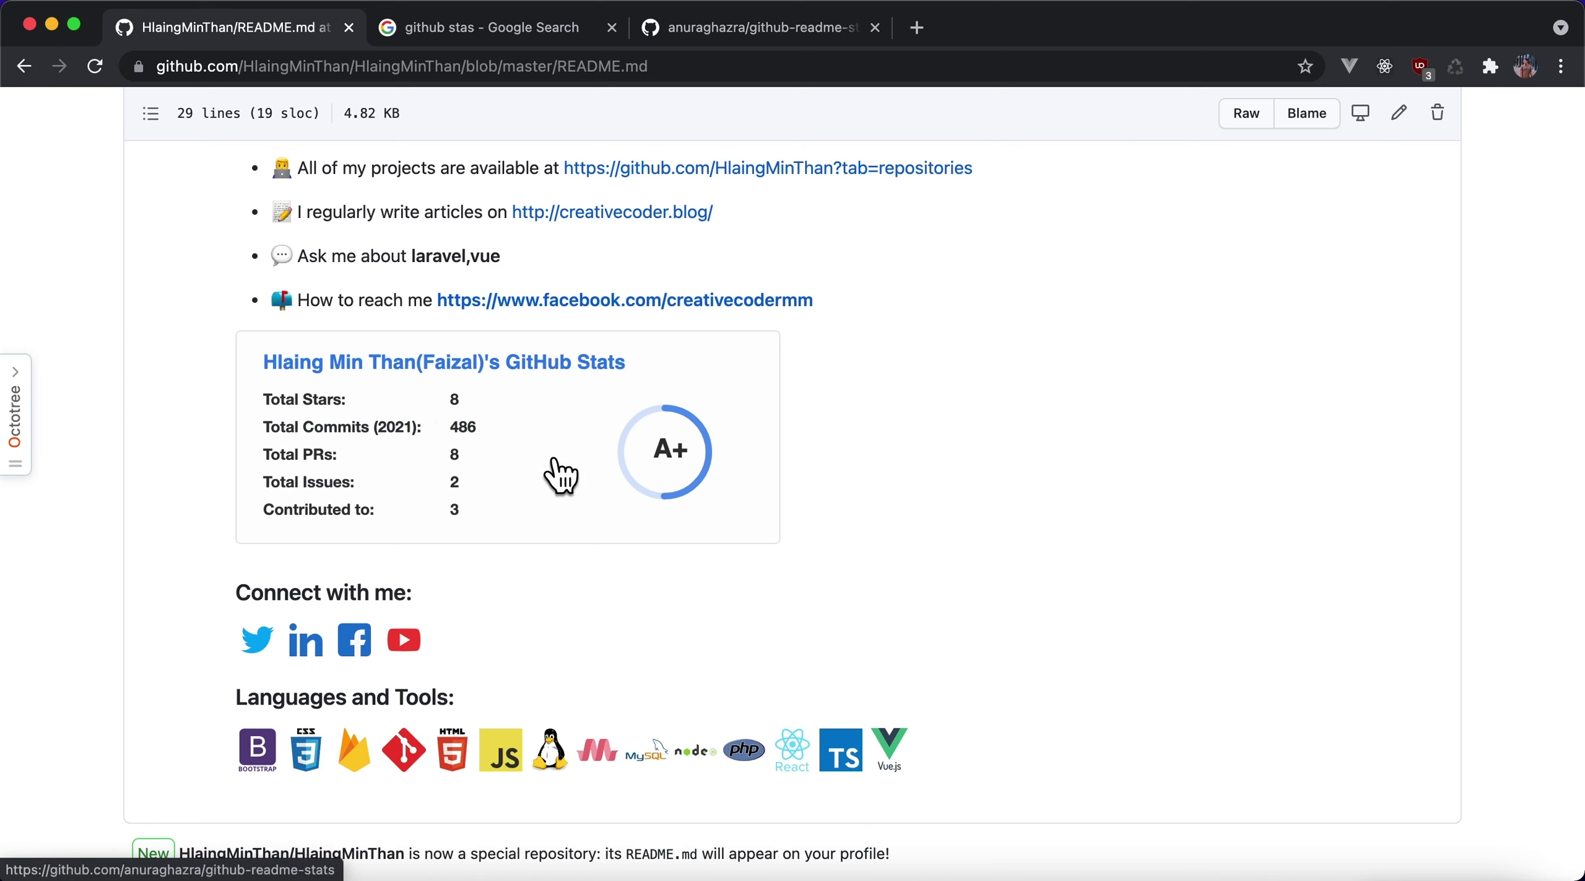
Find "theme" in the github-readme-stats readme and copy the example snippet with show_icons=true and theme=radical from its Themes section
{"action": "left_click", "coordinate": [698, 37]}
{"action": "scroll", "coordinate": [178, 681], "scroll_direction": "down", "scroll_amount": 15}
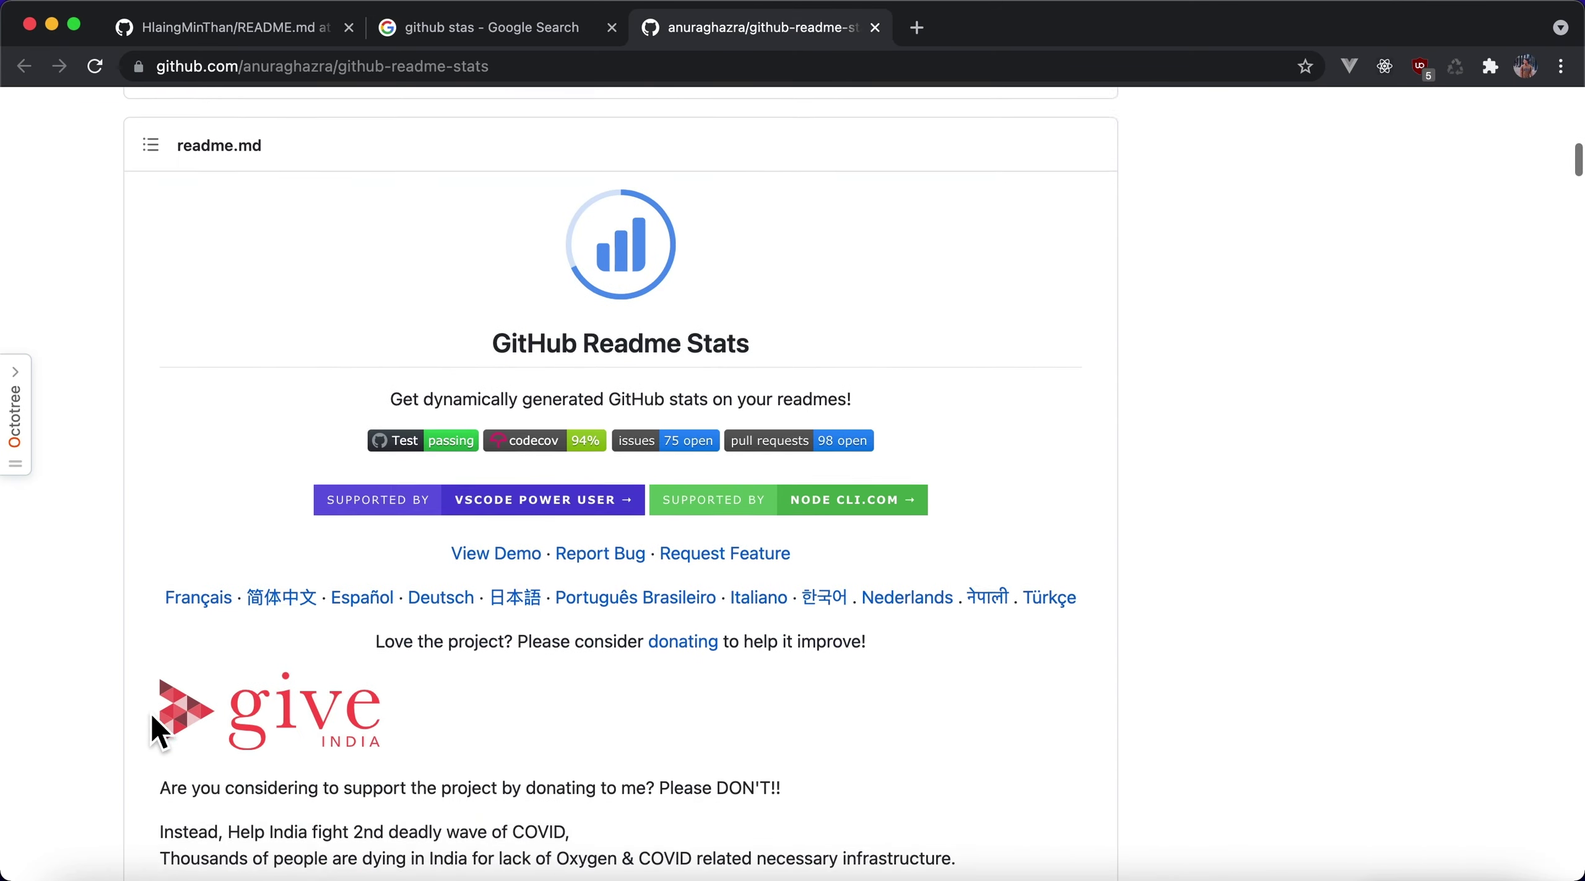
{"action": "key", "text": "super+f"}
{"action": "type", "text": "theme"}
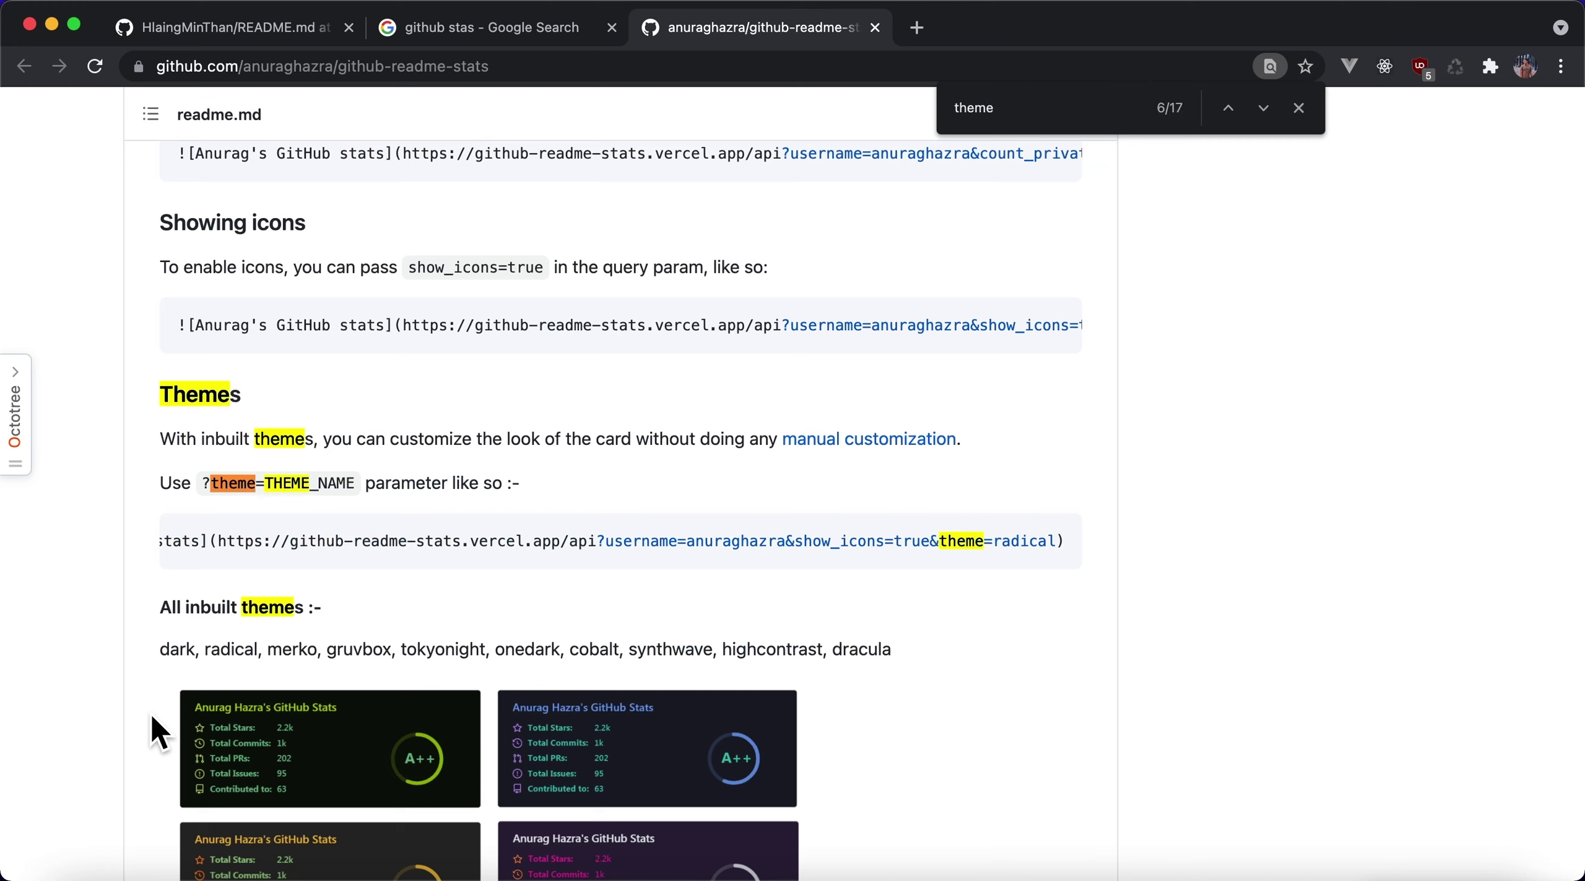
{"action": "triple_click", "coordinate": [282, 543]}
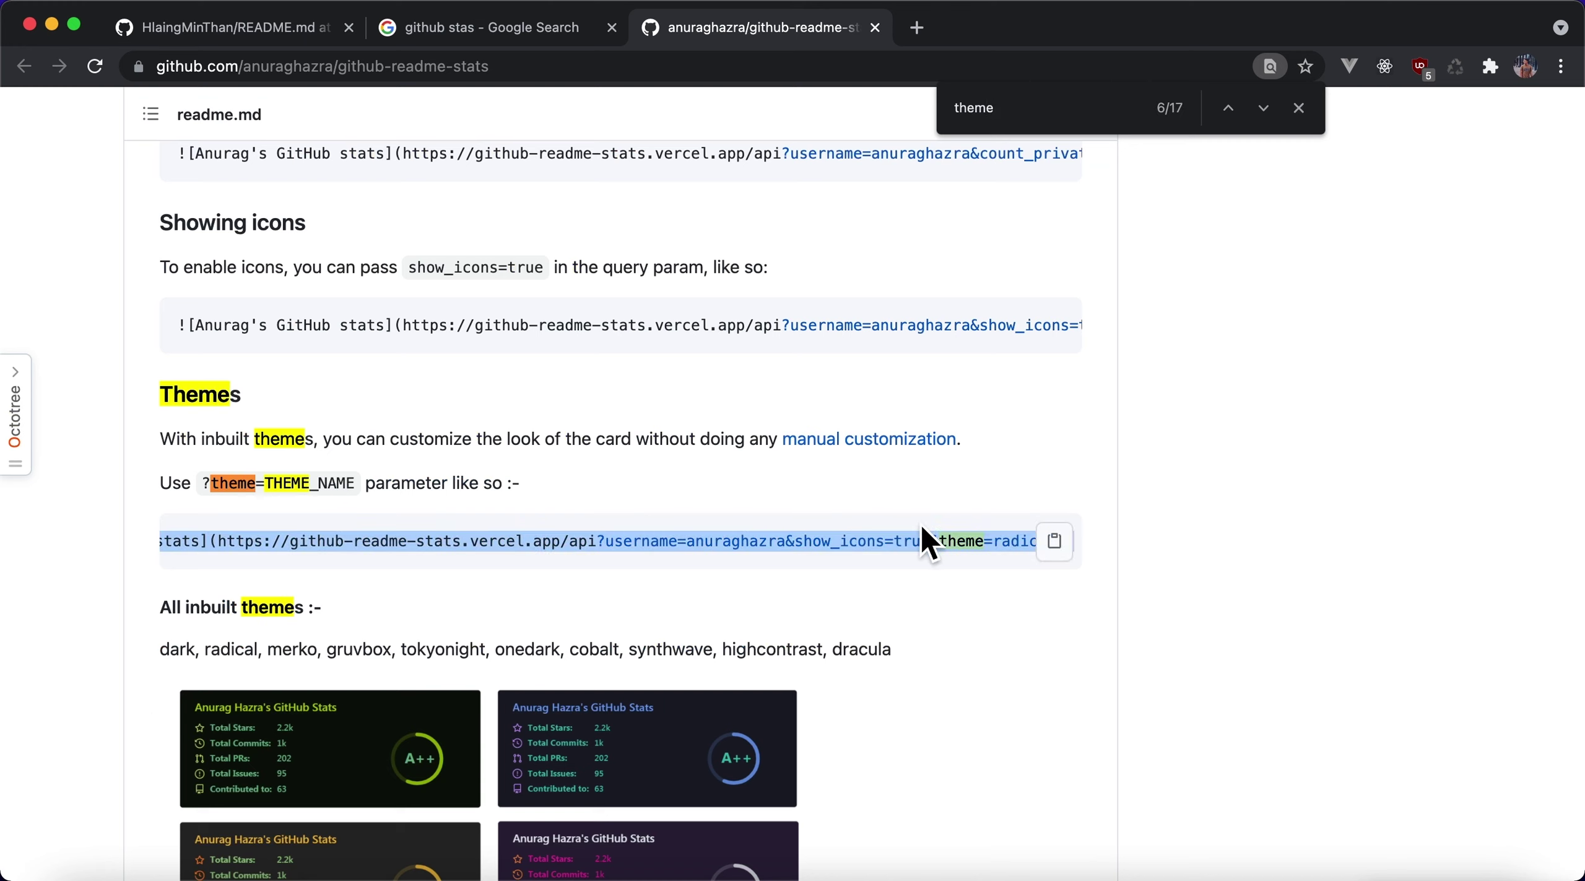
Outline the dark blue theme preview with a screen-capture selection, and close the github-readme-stats and Google search tabs
{"action": "key", "text": "super+shift+4"}
{"action": "left_click_drag", "start_coordinate": [994, 512], "coordinate": [844, 817]}
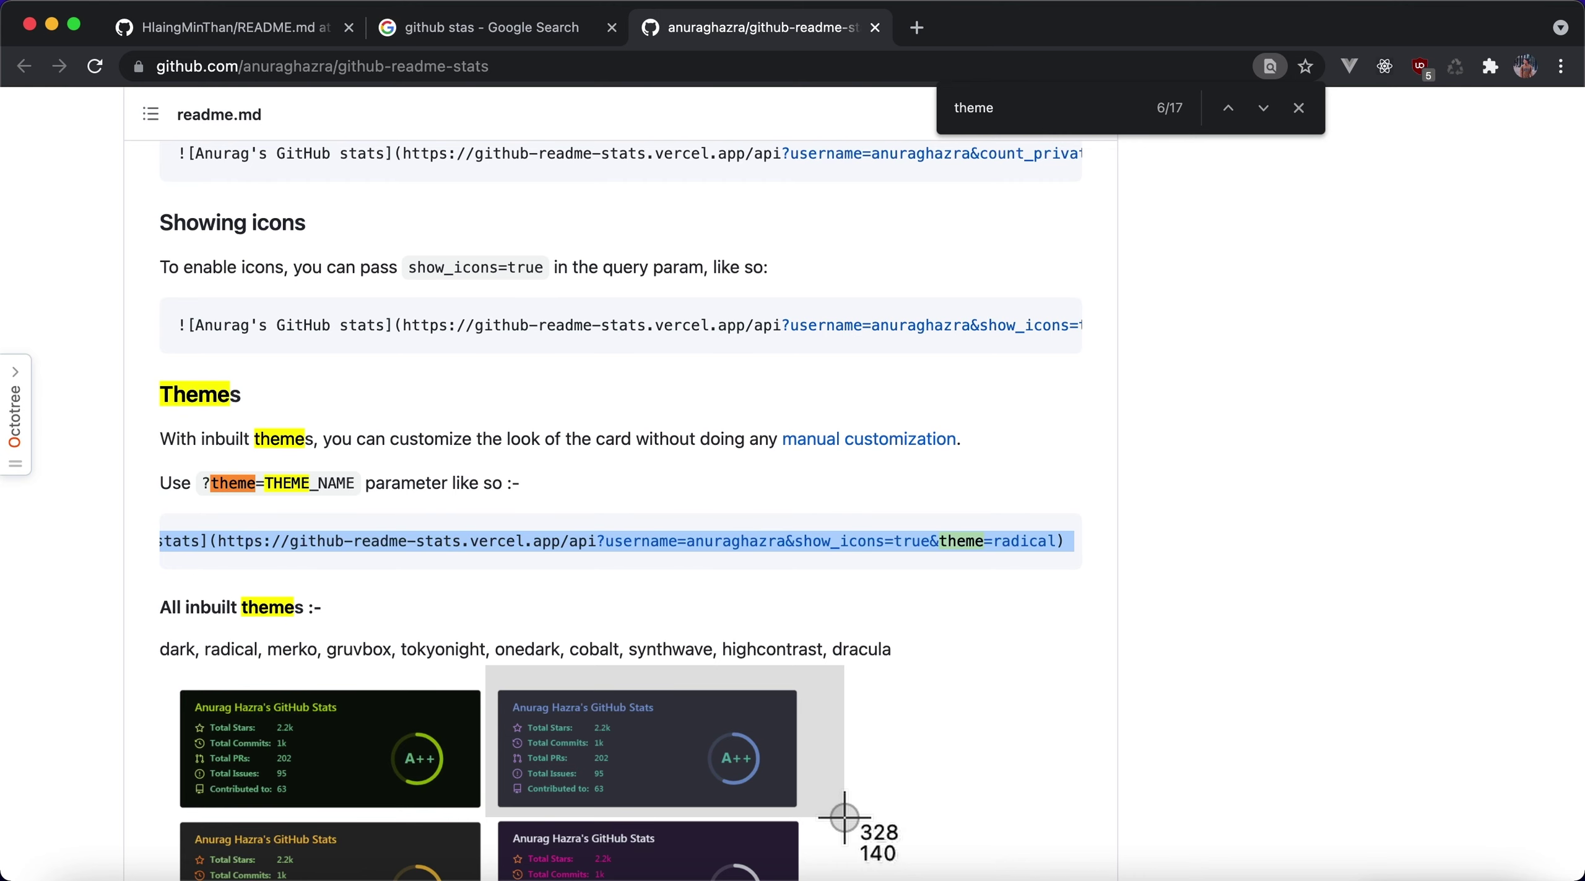
{"action": "left_click_drag", "start_coordinate": [844, 817], "coordinate": [844, 817]}
{"action": "key", "text": "super+w"}
{"action": "key", "text": "super+w"}
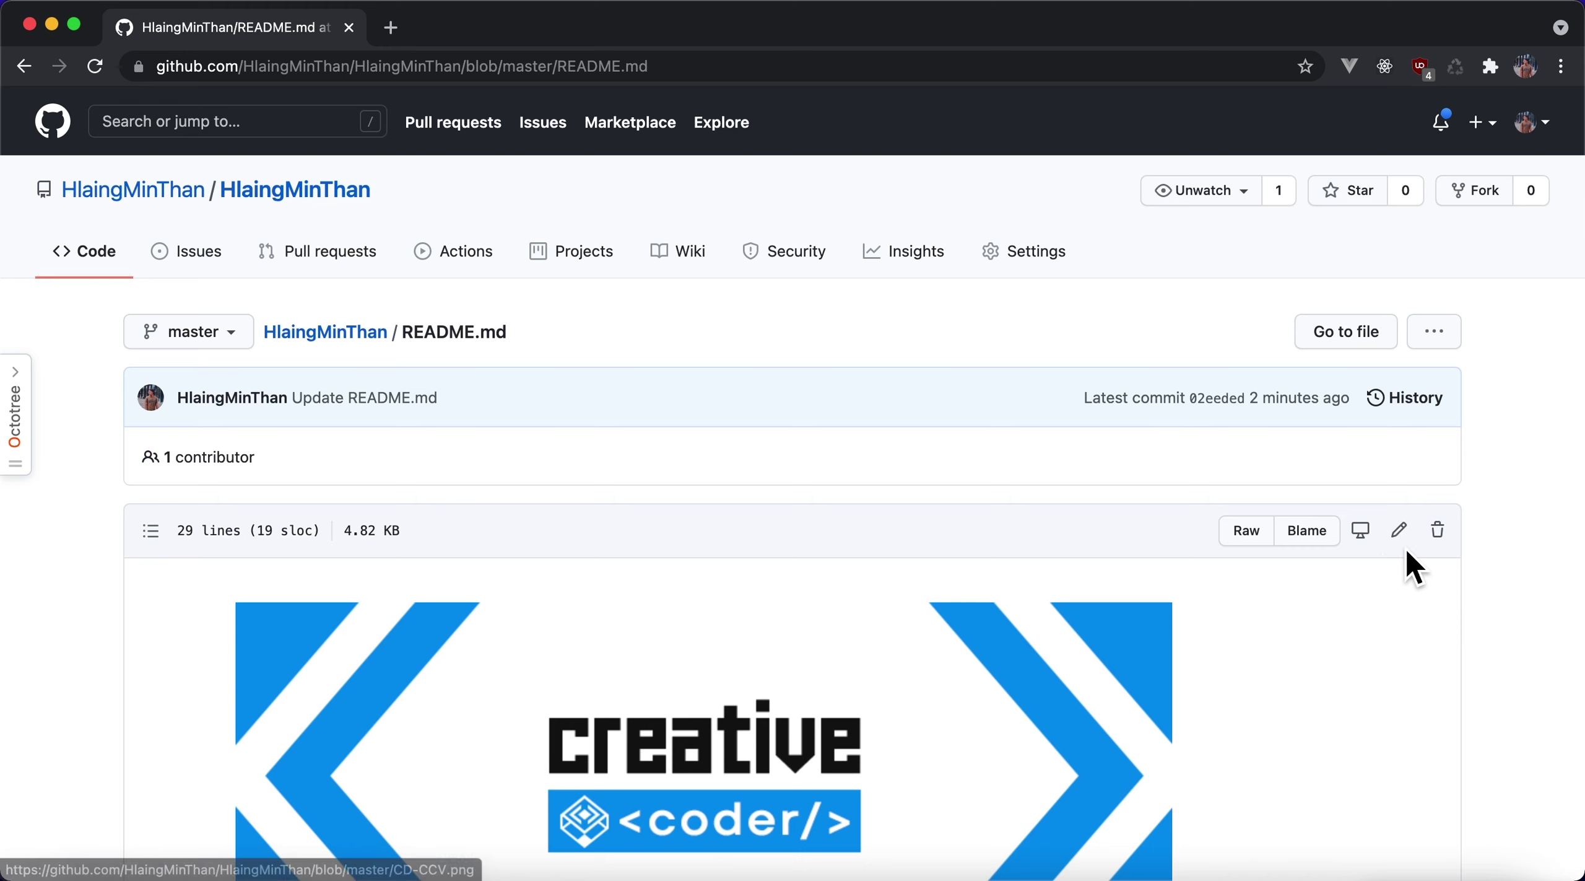
Edit README.md, replace the stats card line with the copied themed snippet, and set its theme to tokyonight
{"action": "left_click", "coordinate": [1399, 531]}
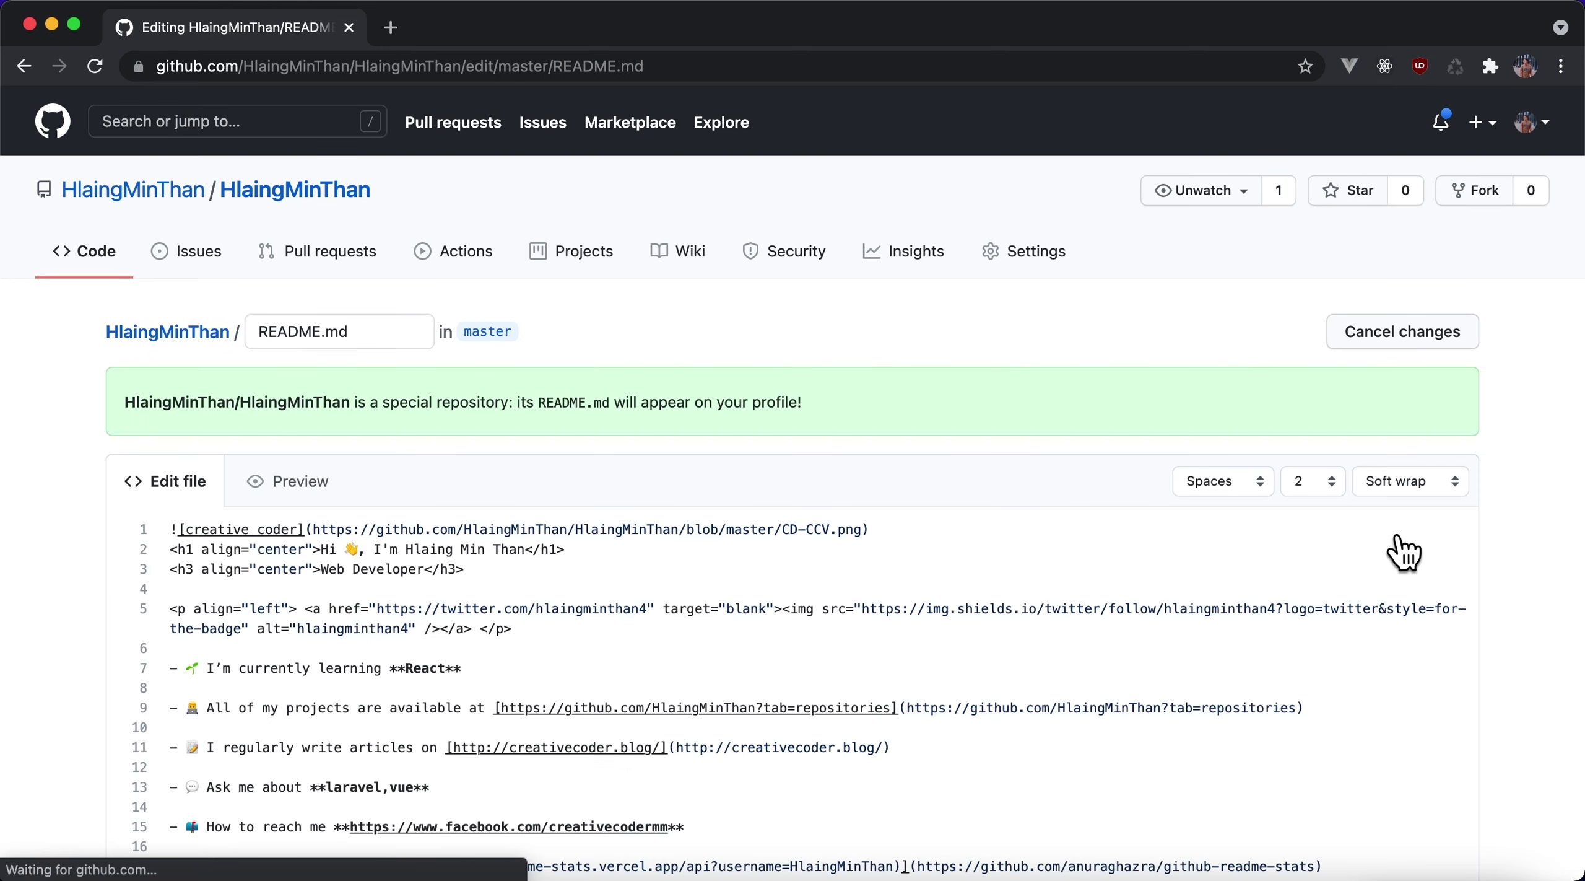
{"action": "scroll", "coordinate": [775, 661], "scroll_direction": "down", "scroll_amount": 3}
{"action": "left_click_drag", "start_coordinate": [1356, 661], "coordinate": [153, 659]}
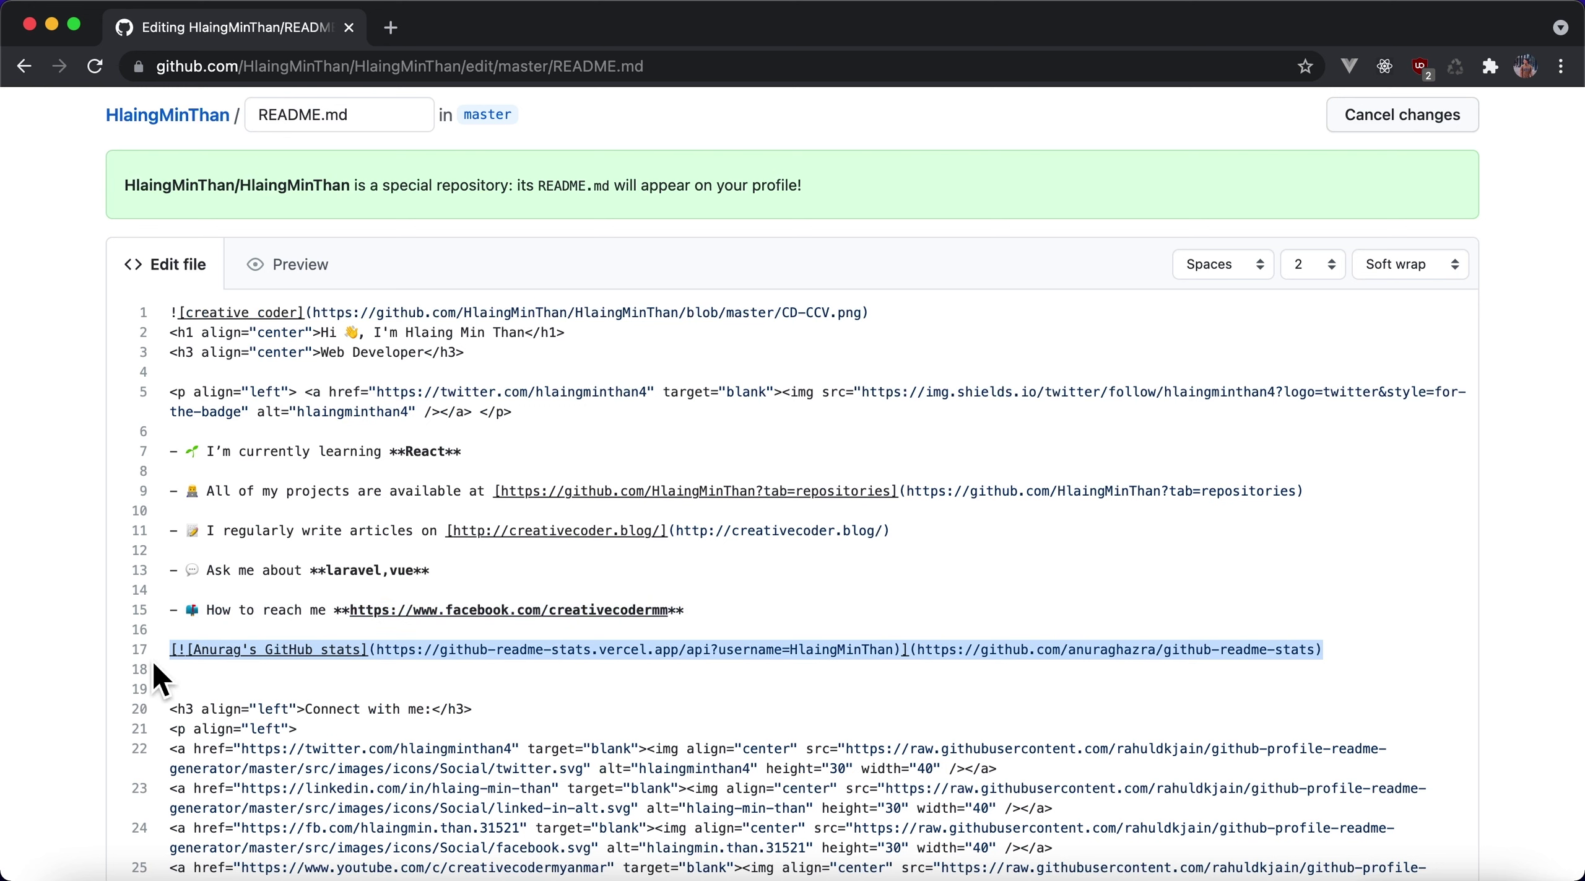
{"action": "key", "text": "super+v"}
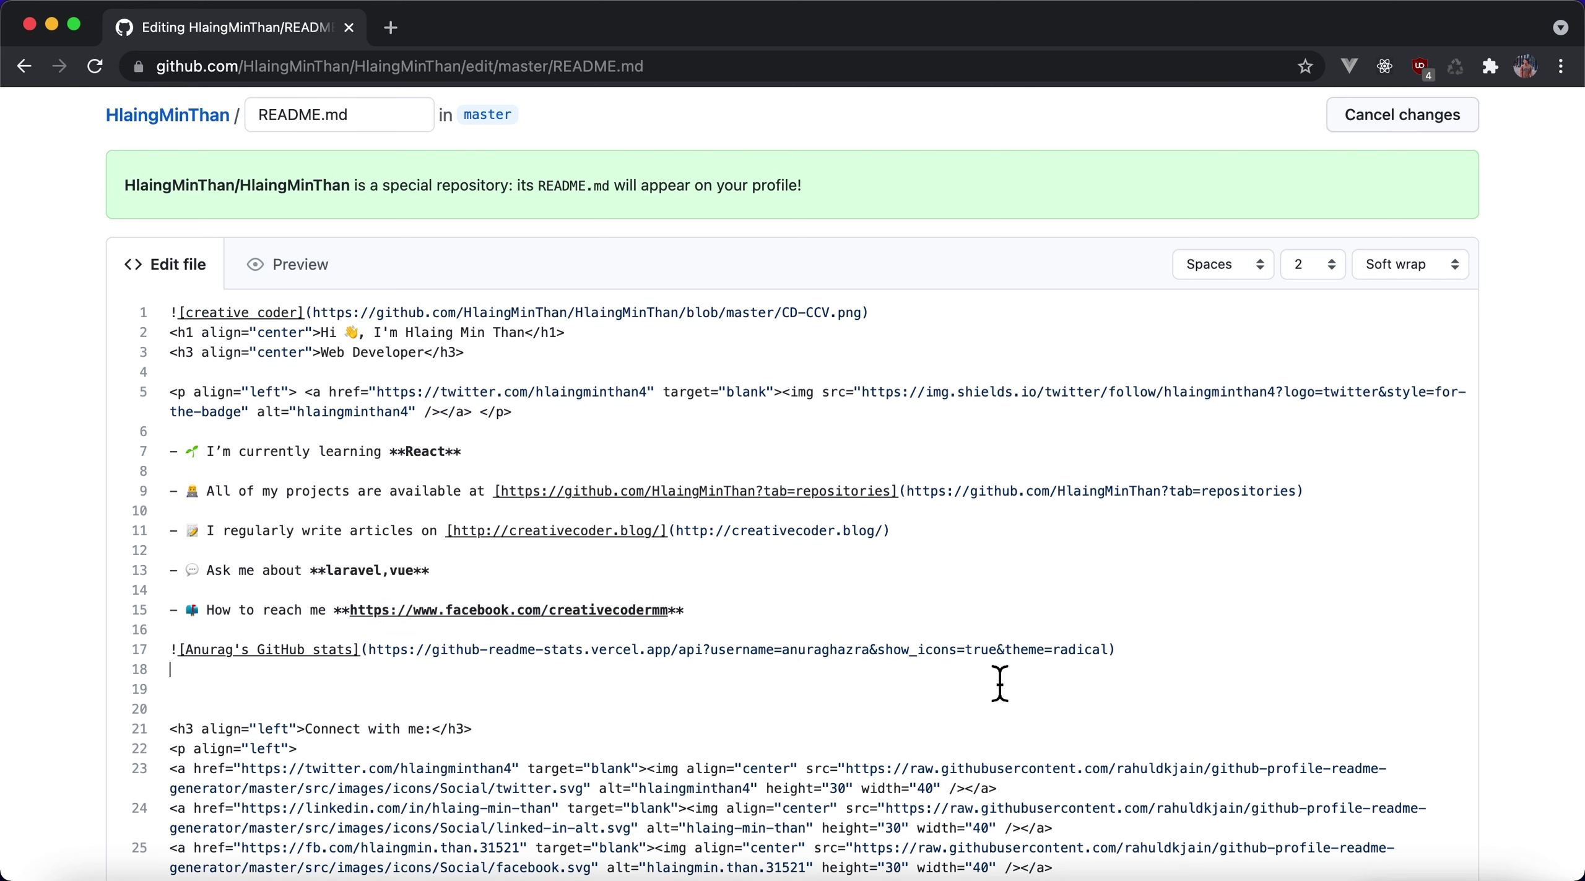
{"action": "double_click", "coordinate": [1084, 650]}
{"action": "type", "text": "tokyonight"}
Commit the tokyonight stats card to the master branch and examine whose name the rendered card shows
{"action": "scroll", "coordinate": [527, 639], "scroll_direction": "down", "scroll_amount": 15}
{"action": "left_click", "coordinate": [250, 633]}
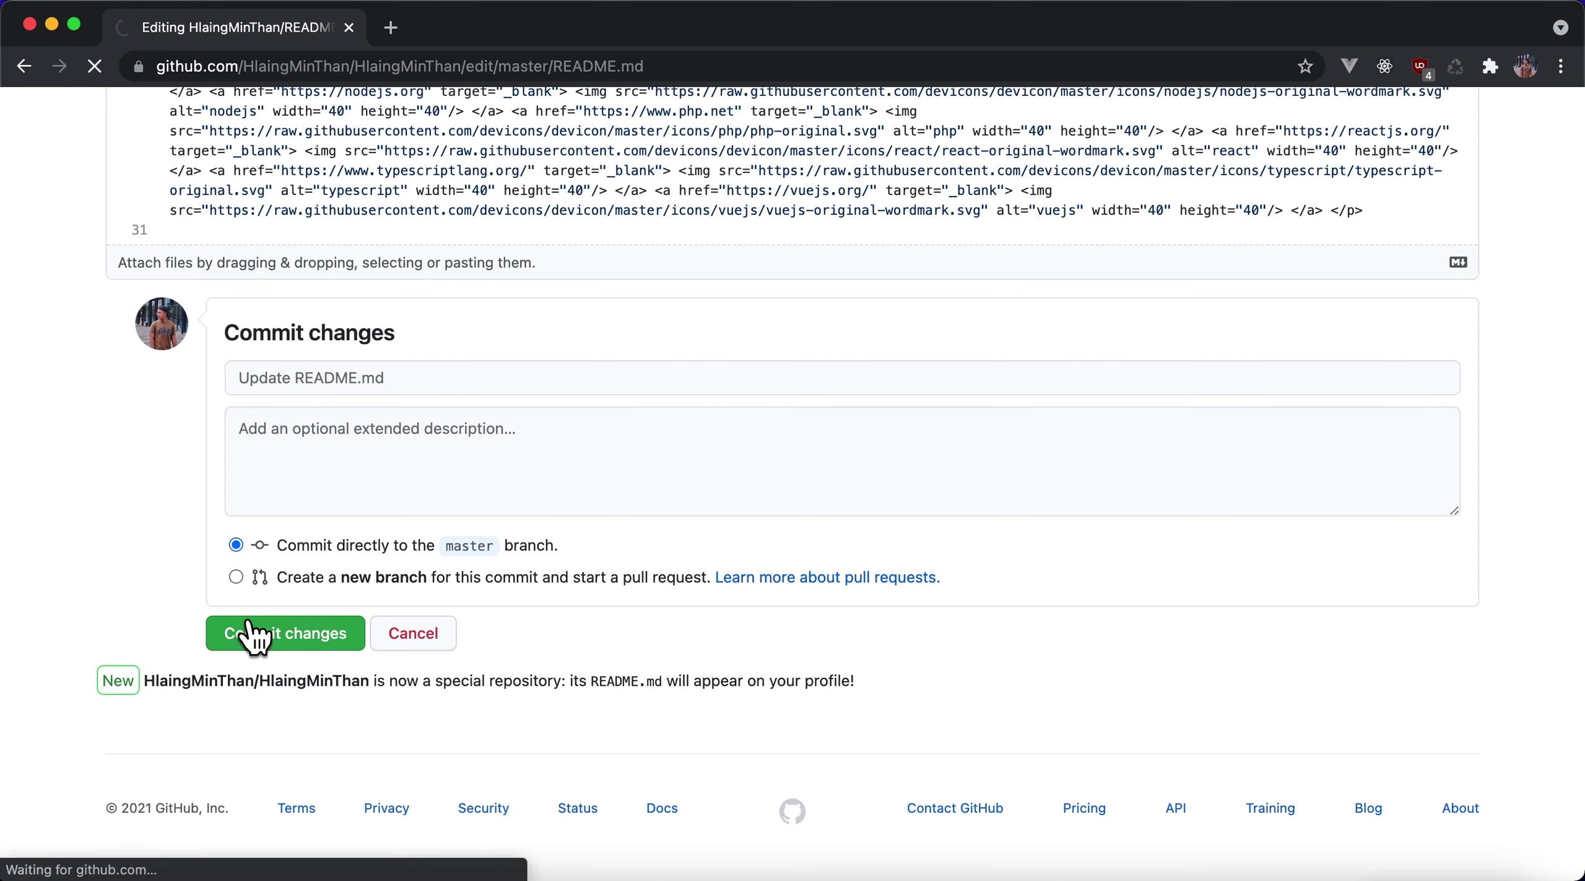
{"action": "scroll", "coordinate": [248, 638], "scroll_direction": "down", "scroll_amount": 10}
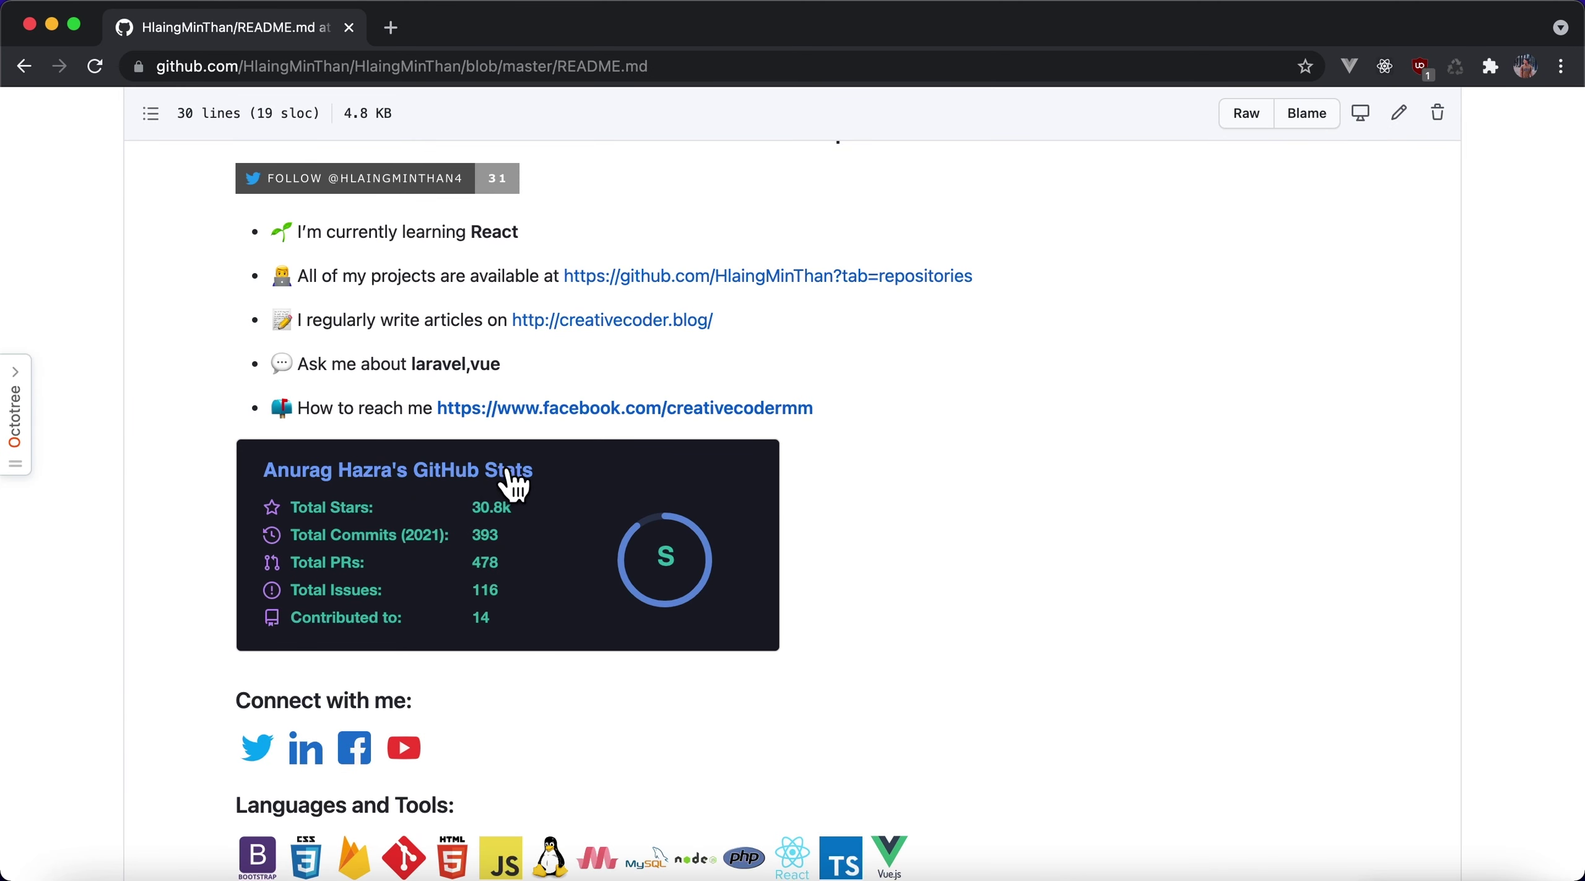
{"action": "key", "text": "super+shift+4"}
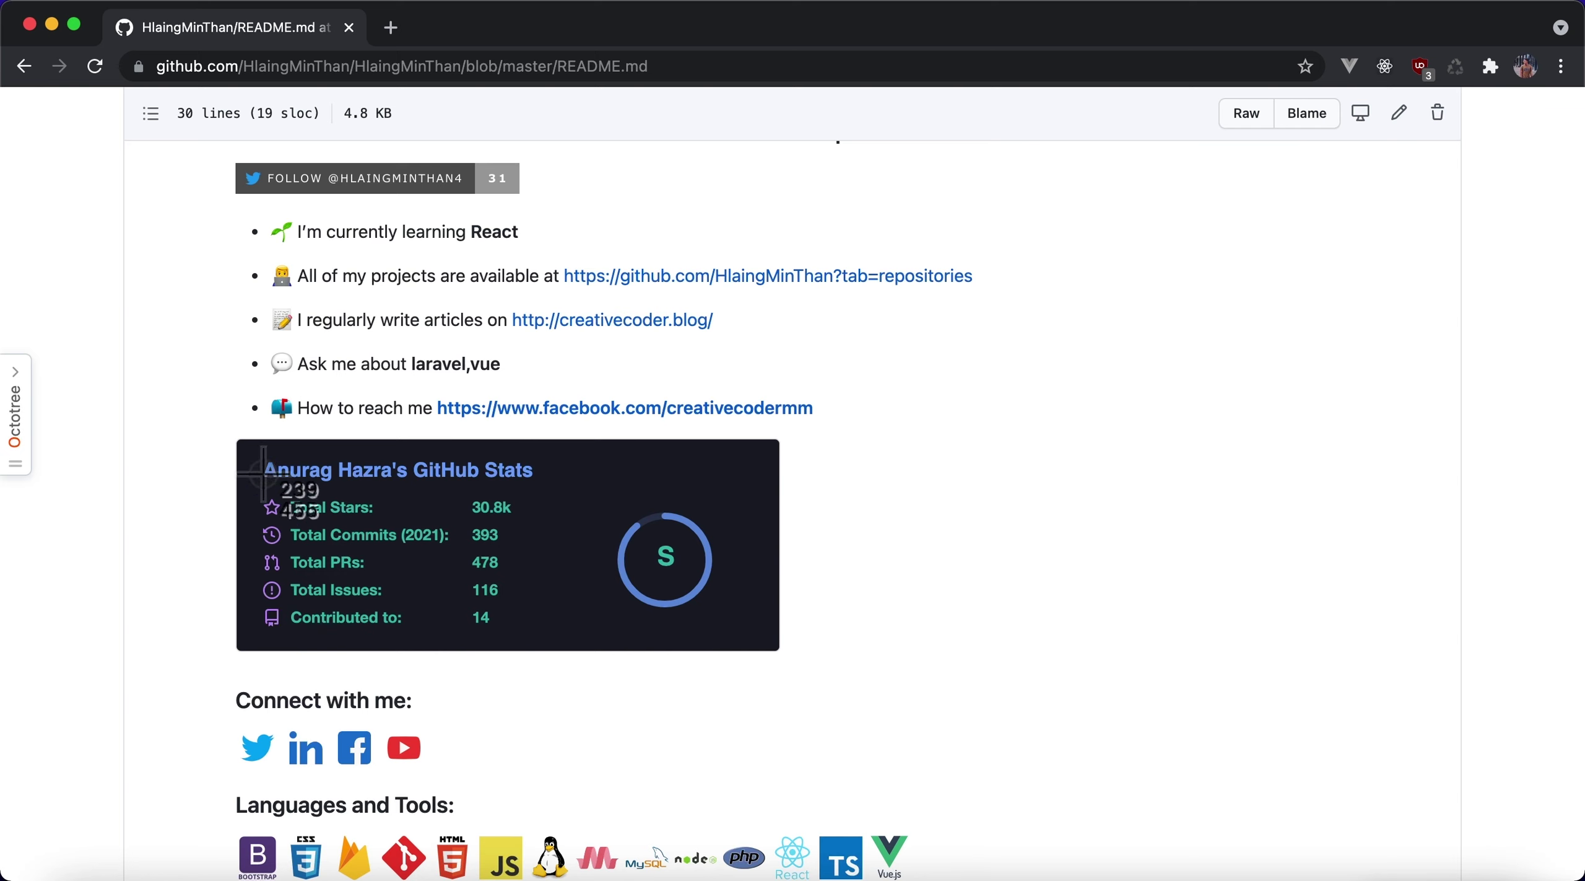
{"action": "left_click_drag", "start_coordinate": [238, 439], "coordinate": [418, 488]}
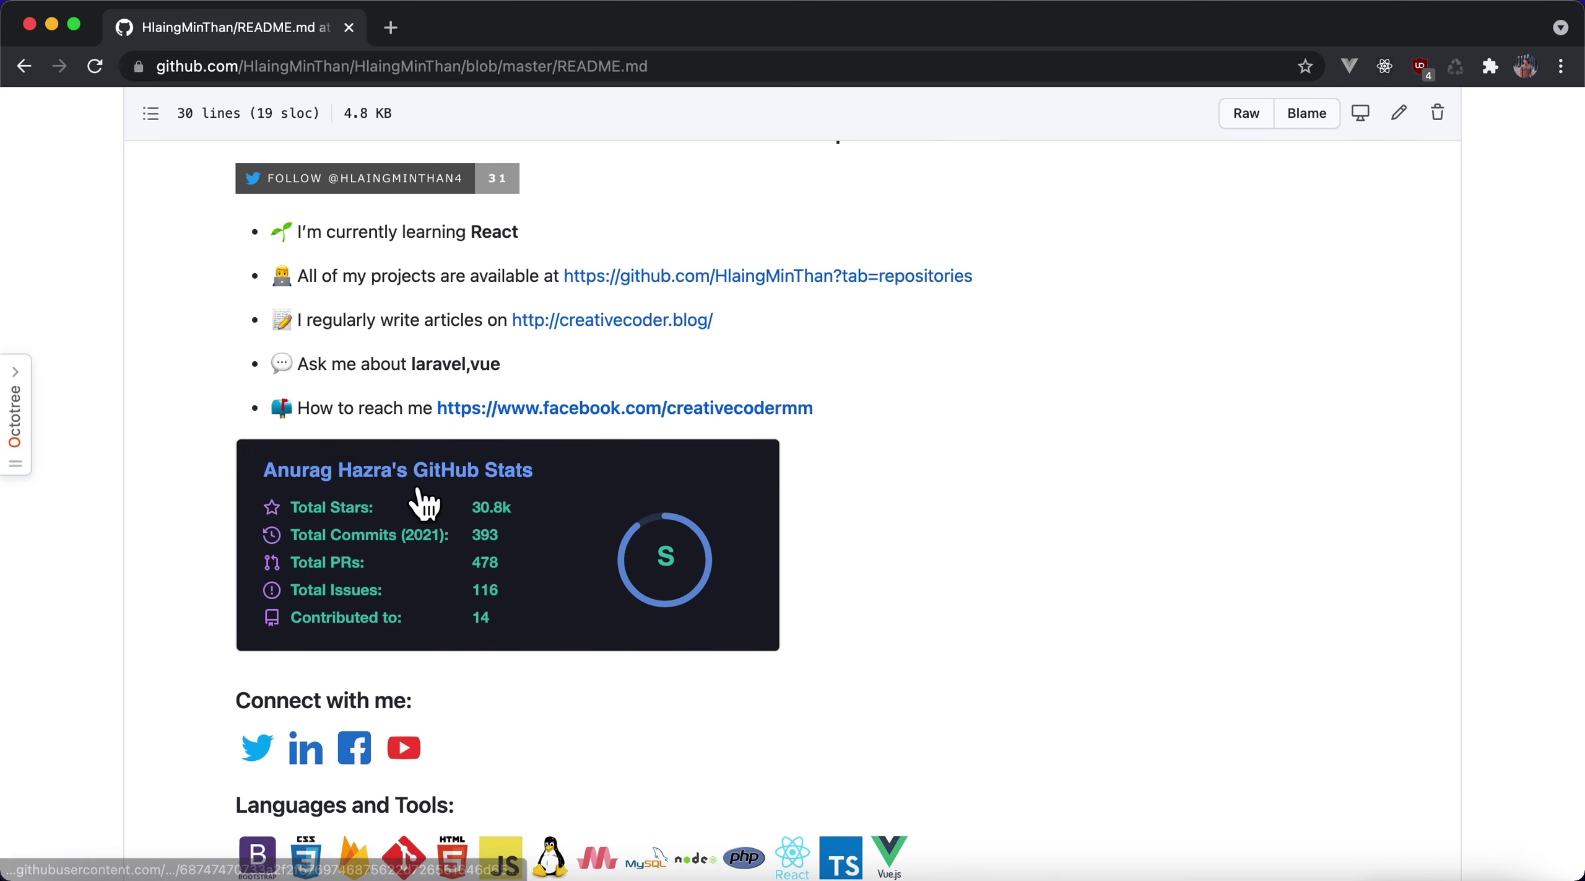
Reopen README.md for editing and replace the sample username in the themed stats card URL with the account's own GitHub username
{"action": "scroll", "coordinate": [495, 476], "scroll_direction": "up", "scroll_amount": 10}
{"action": "left_click", "coordinate": [1394, 532]}
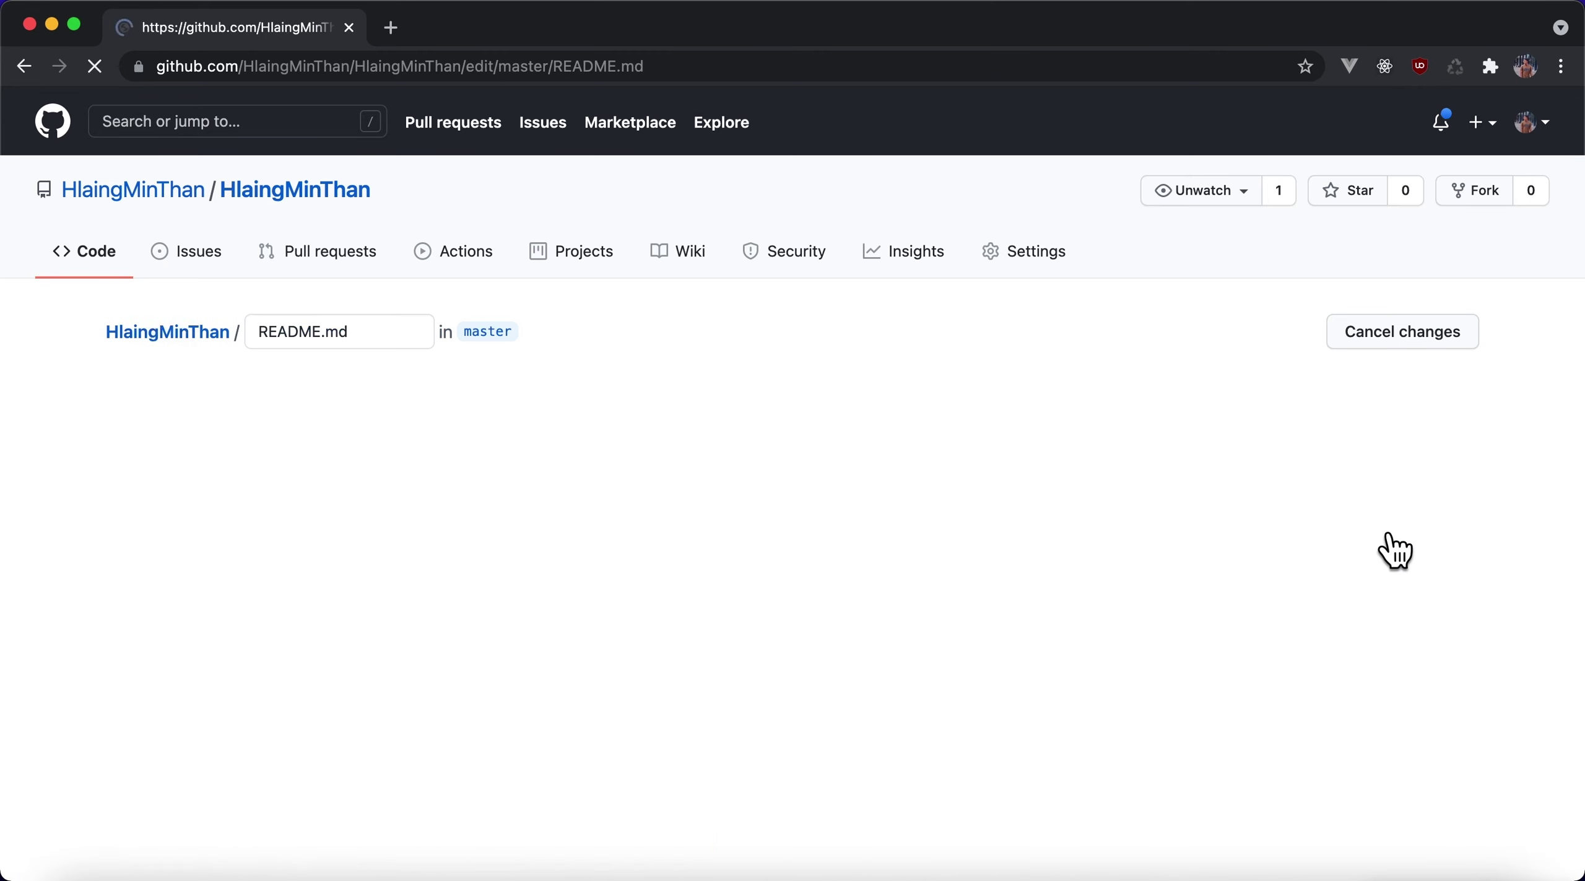
{"action": "scroll", "coordinate": [1391, 545], "scroll_direction": "down", "scroll_amount": 5}
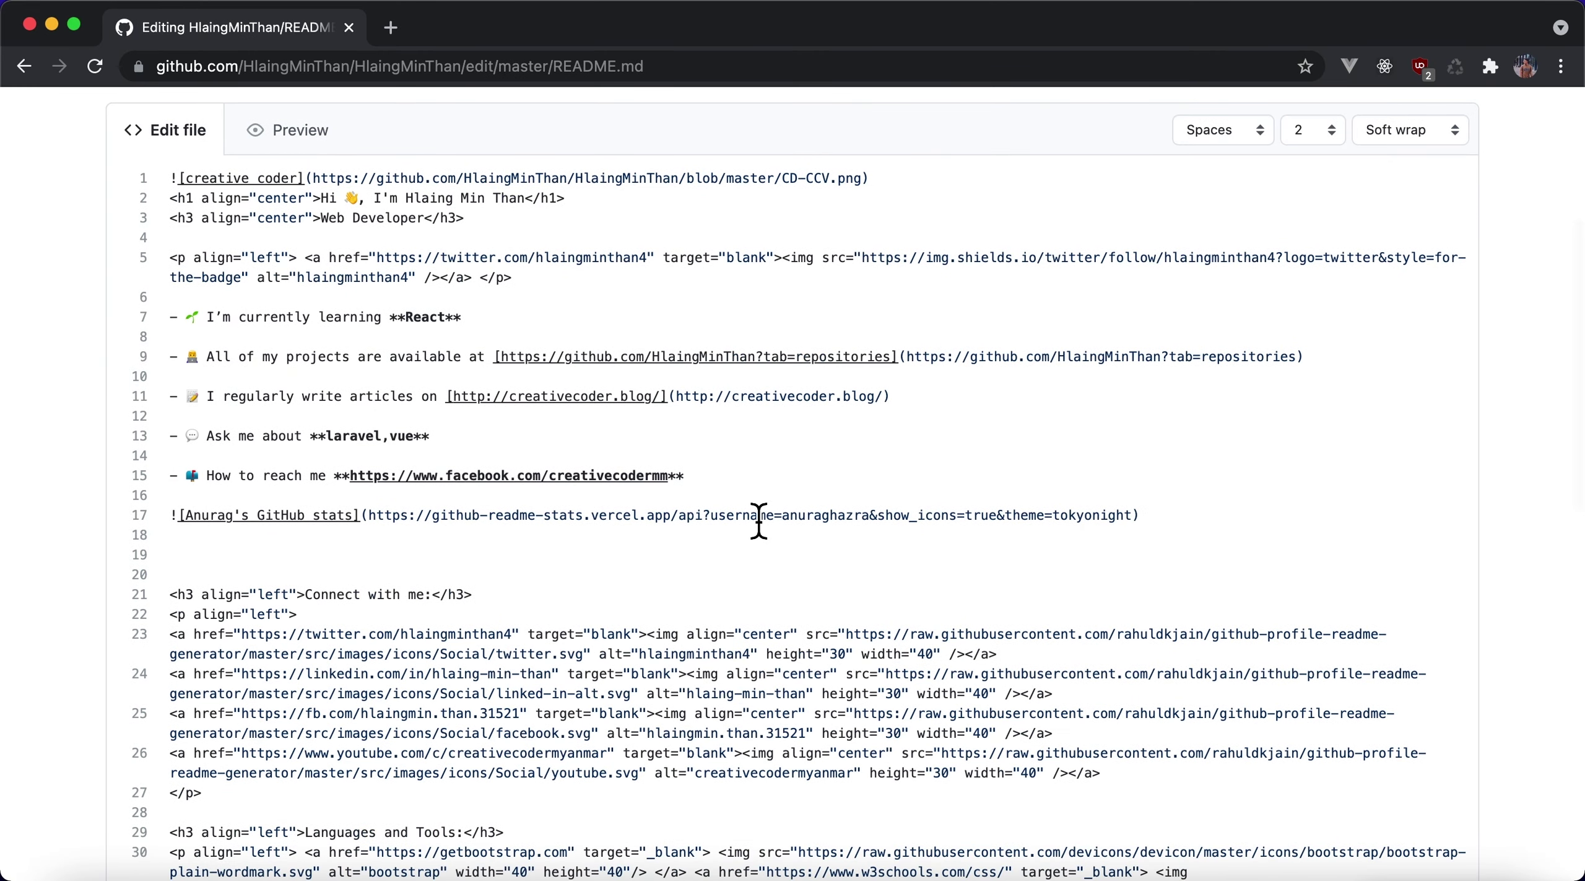
{"action": "double_click", "coordinate": [805, 521]}
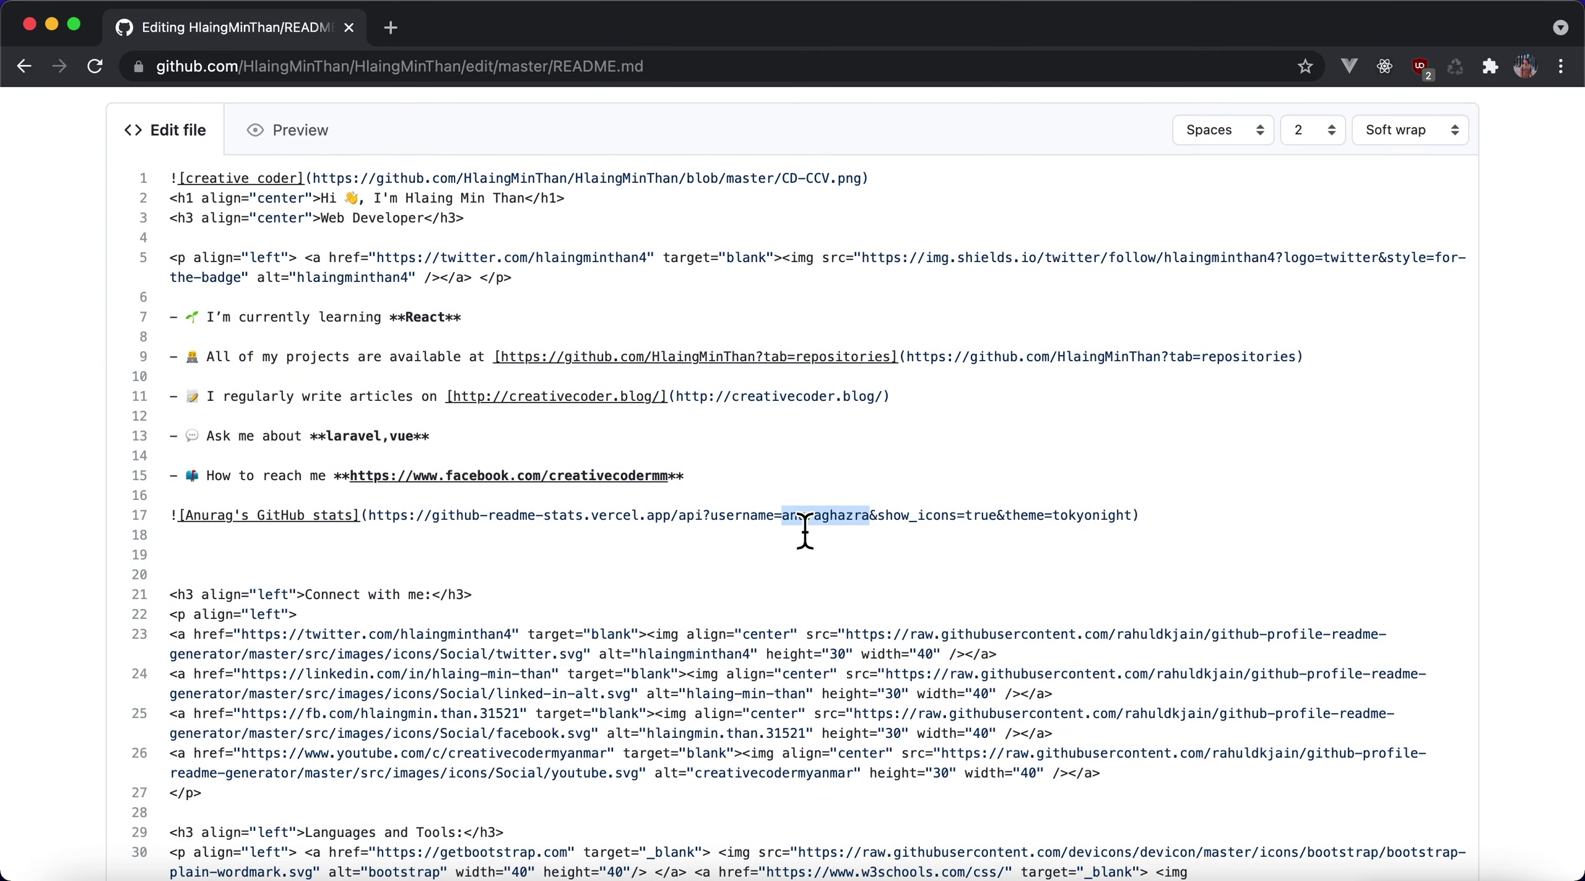
{"action": "left_click", "coordinate": [305, 71]}
{"action": "double_click", "coordinate": [297, 66]}
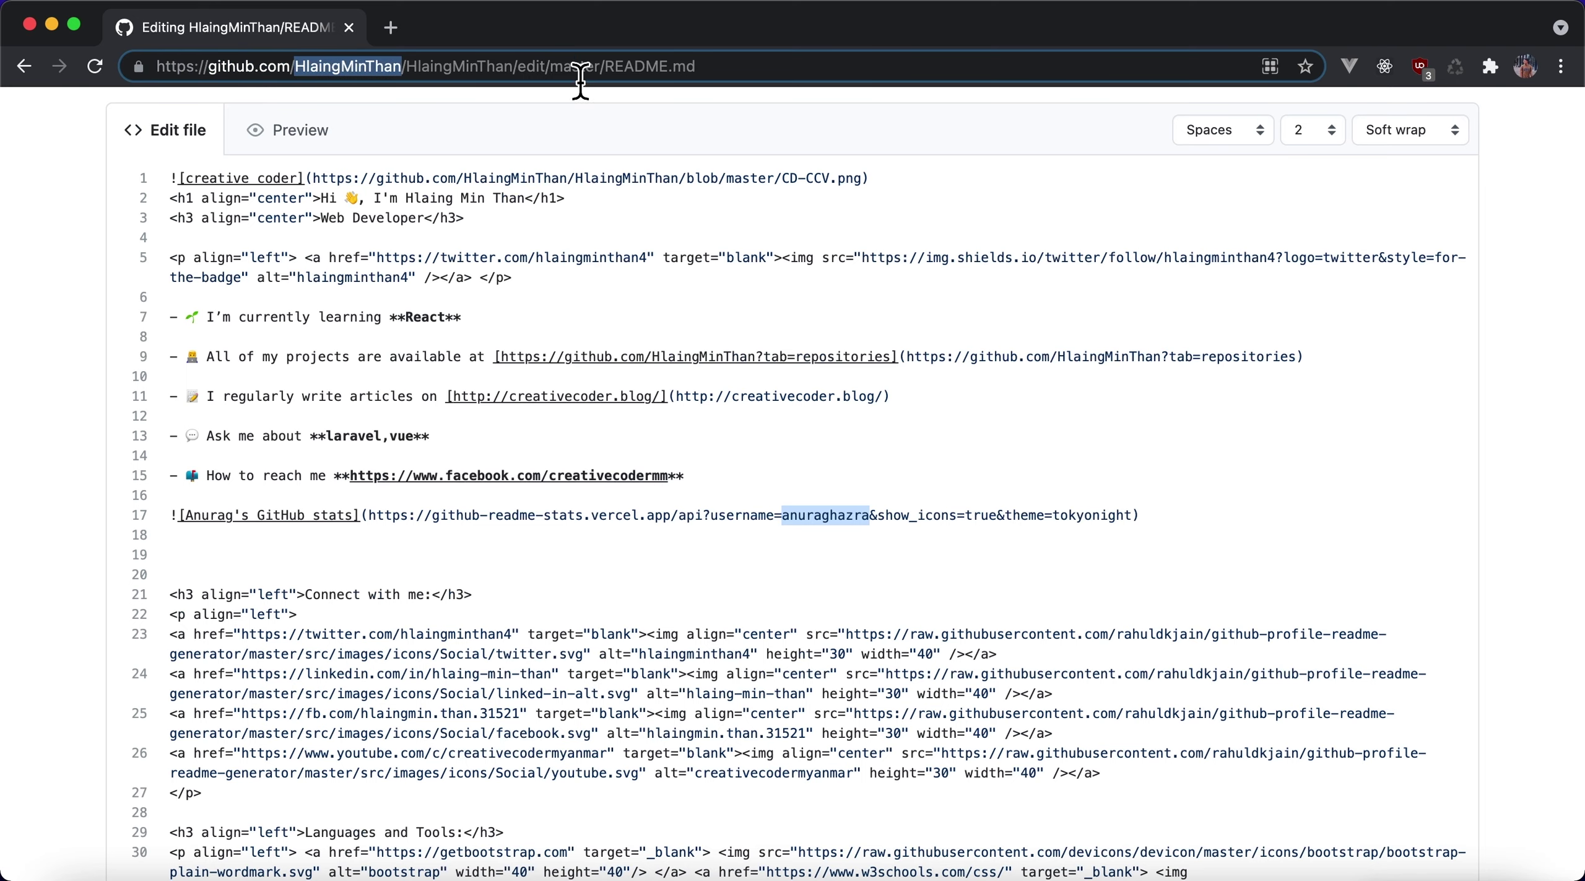
{"action": "double_click", "coordinate": [823, 520]}
{"action": "key", "text": "cmd+v"}
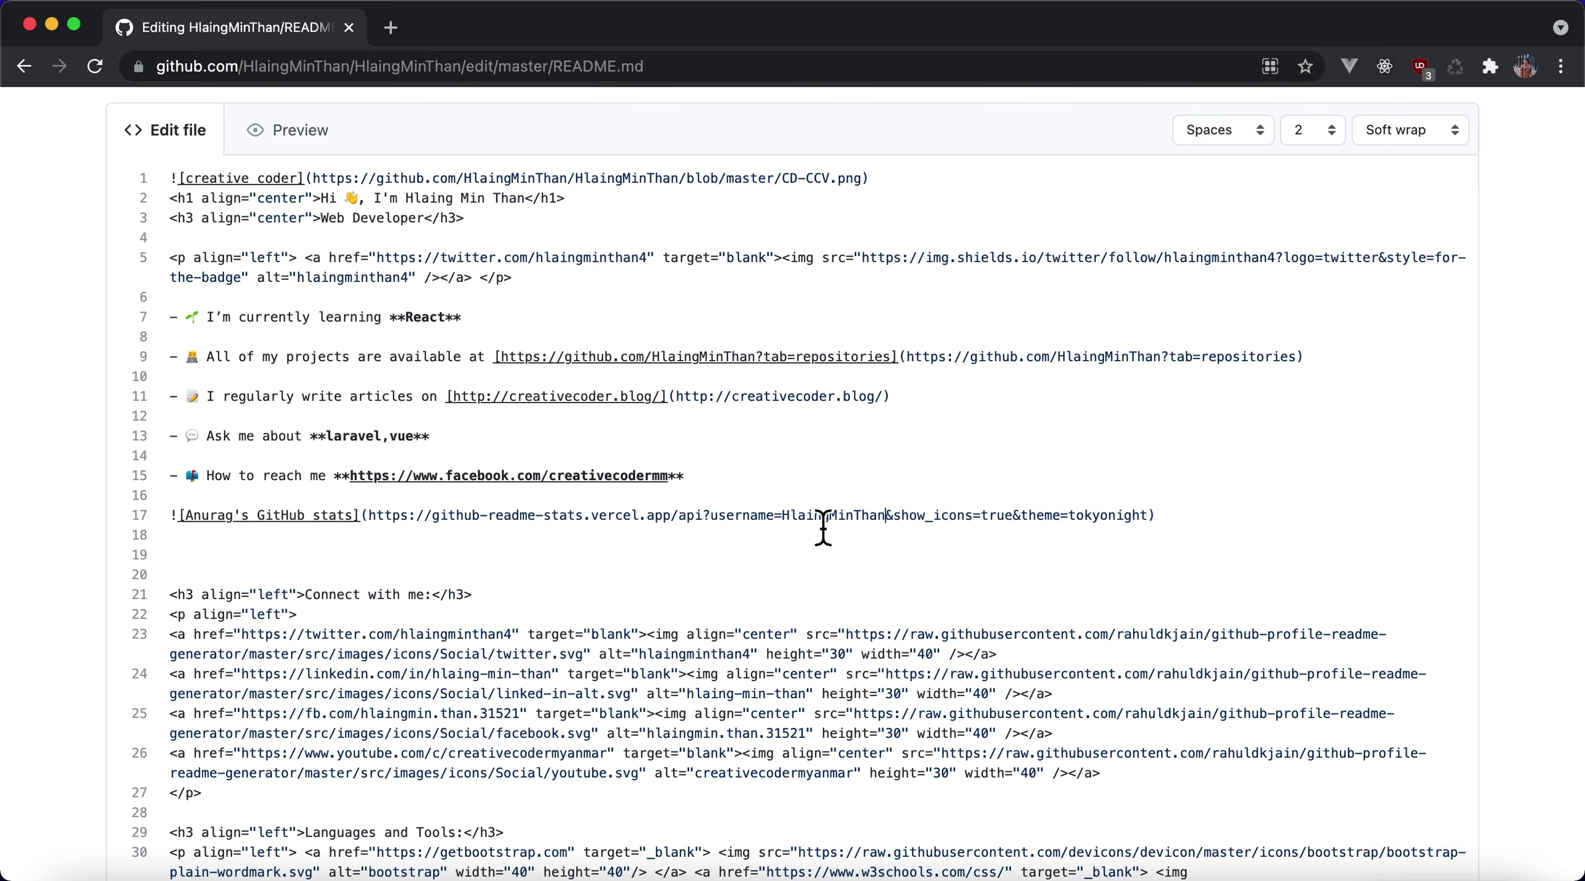
Commit the username correction to the master branch and check the themed stats card in the rendered README
{"action": "scroll", "coordinate": [673, 595], "scroll_direction": "down", "scroll_amount": 15}
{"action": "left_click", "coordinate": [328, 638]}
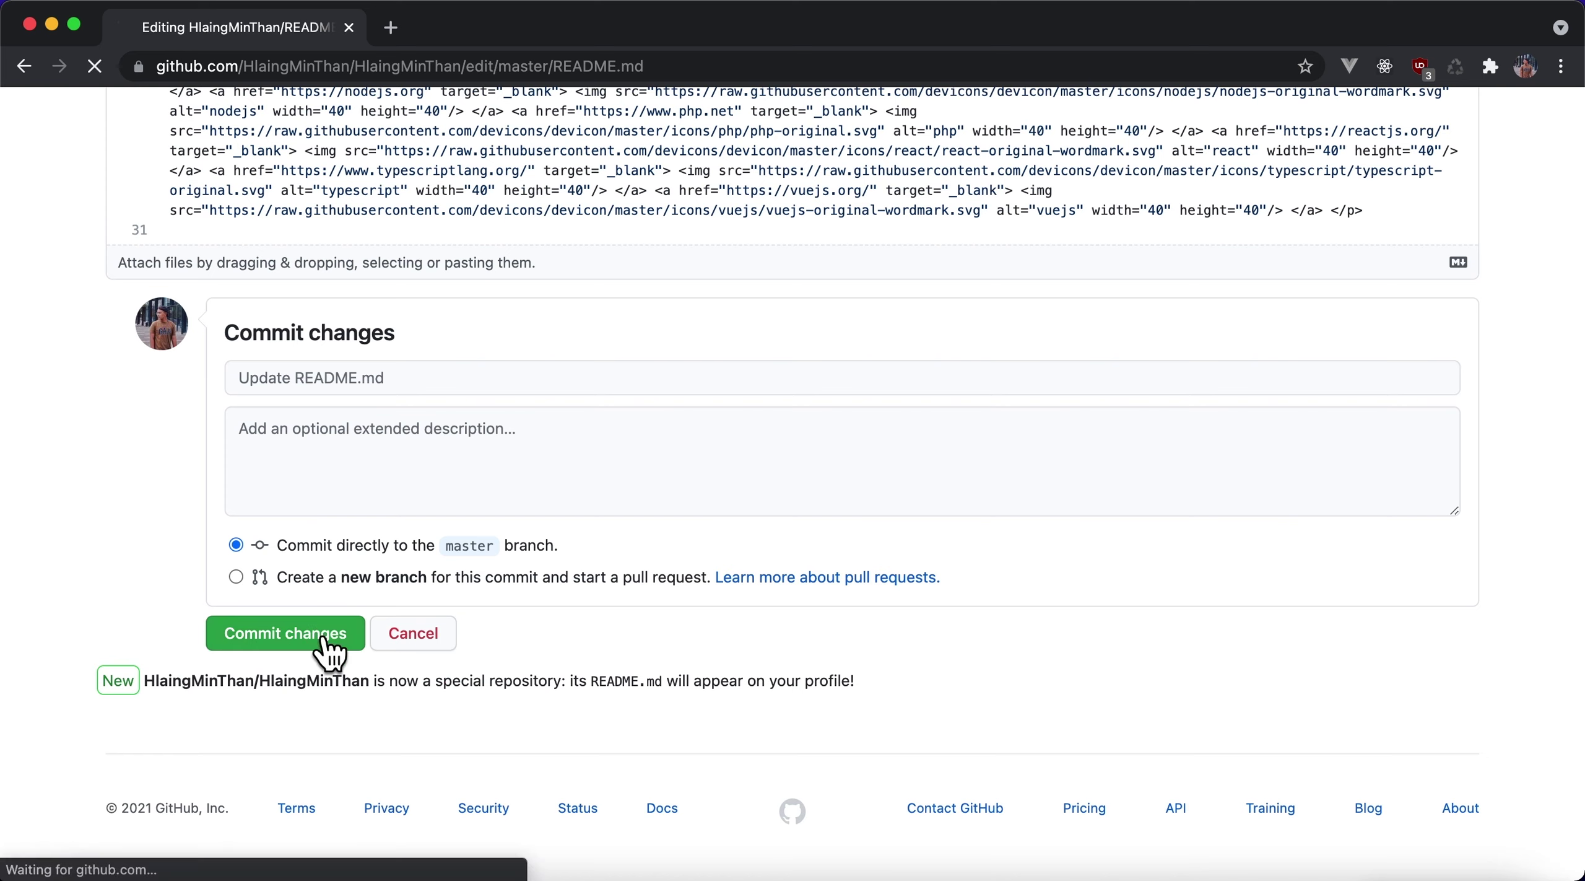
{"action": "scroll", "coordinate": [332, 650], "scroll_direction": "down", "scroll_amount": 10}
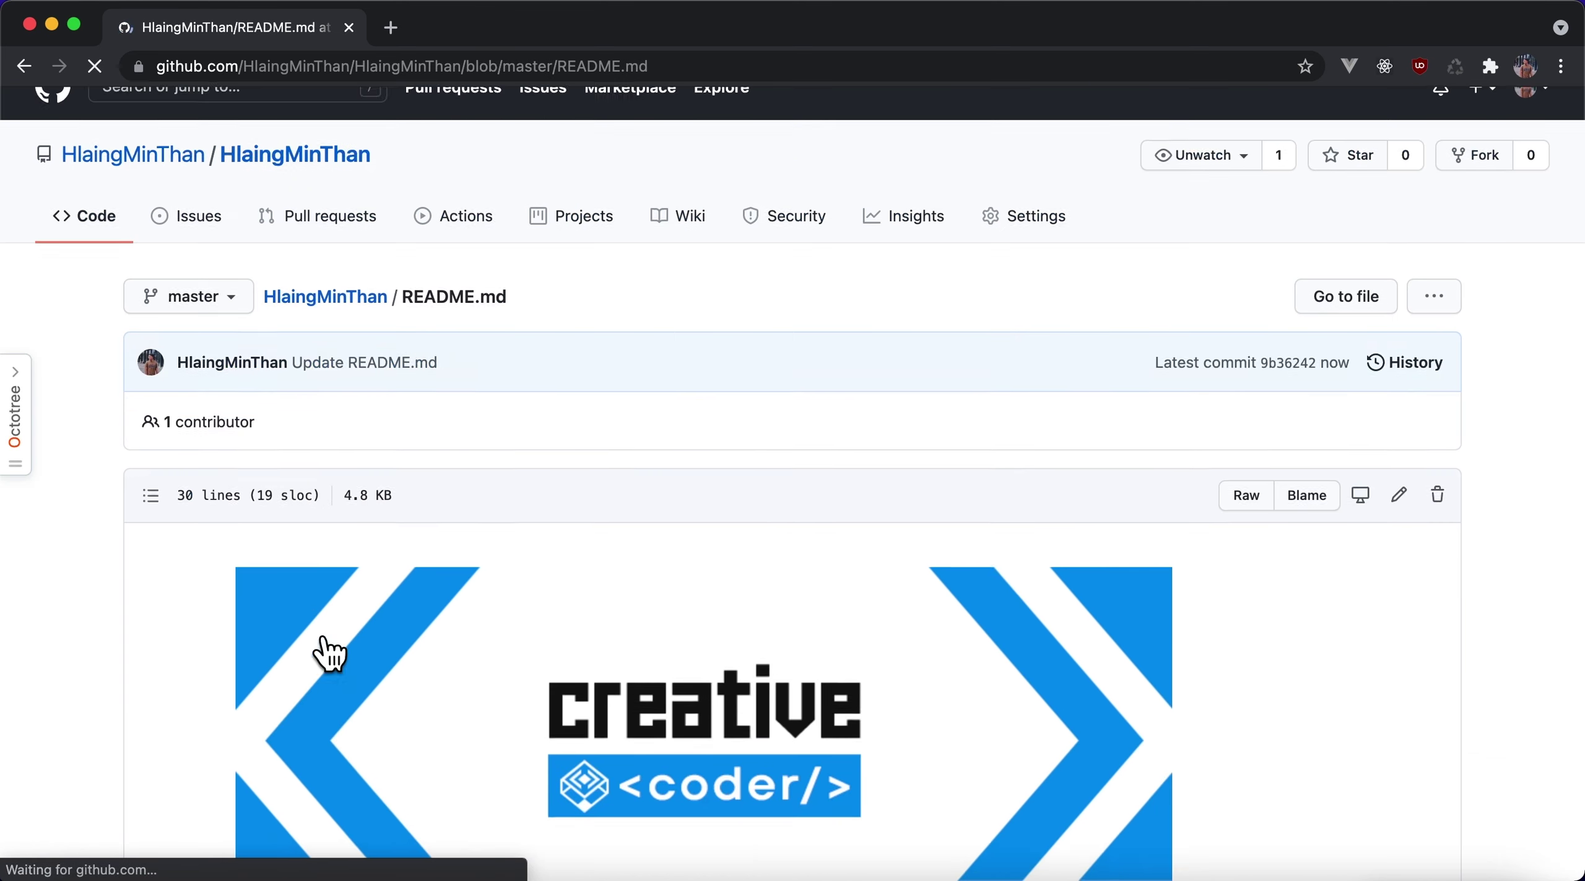
{"action": "scroll", "coordinate": [331, 650], "scroll_direction": "down", "scroll_amount": 2}
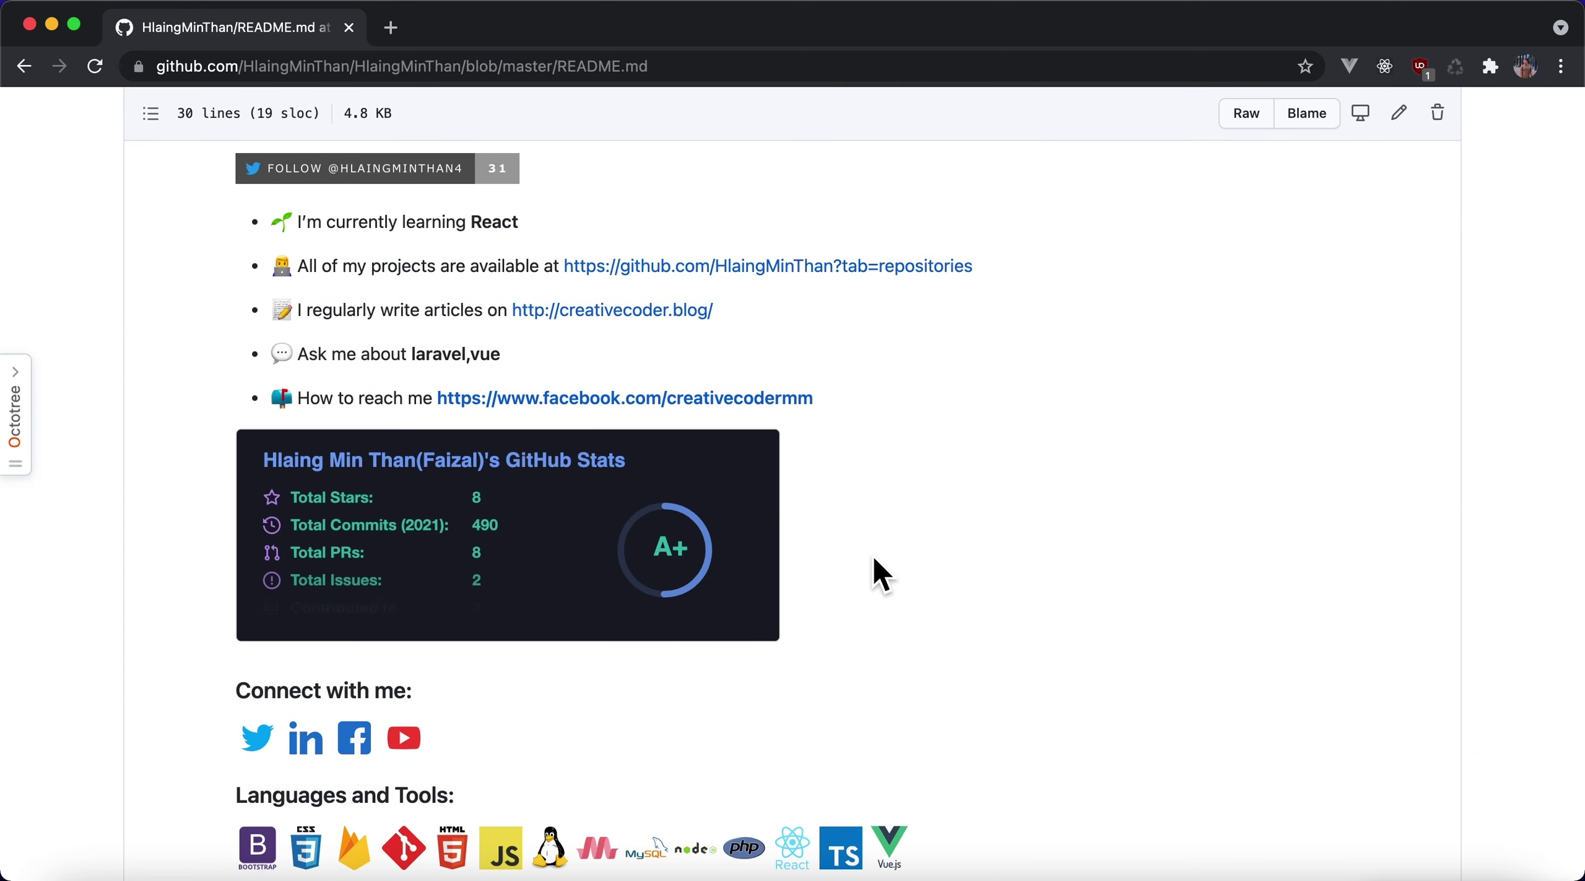
Open the GitHub profile overview and review the README with its themed stats card, contact links and tools
{"action": "scroll", "coordinate": [354, 594], "scroll_direction": "up", "scroll_amount": 12}
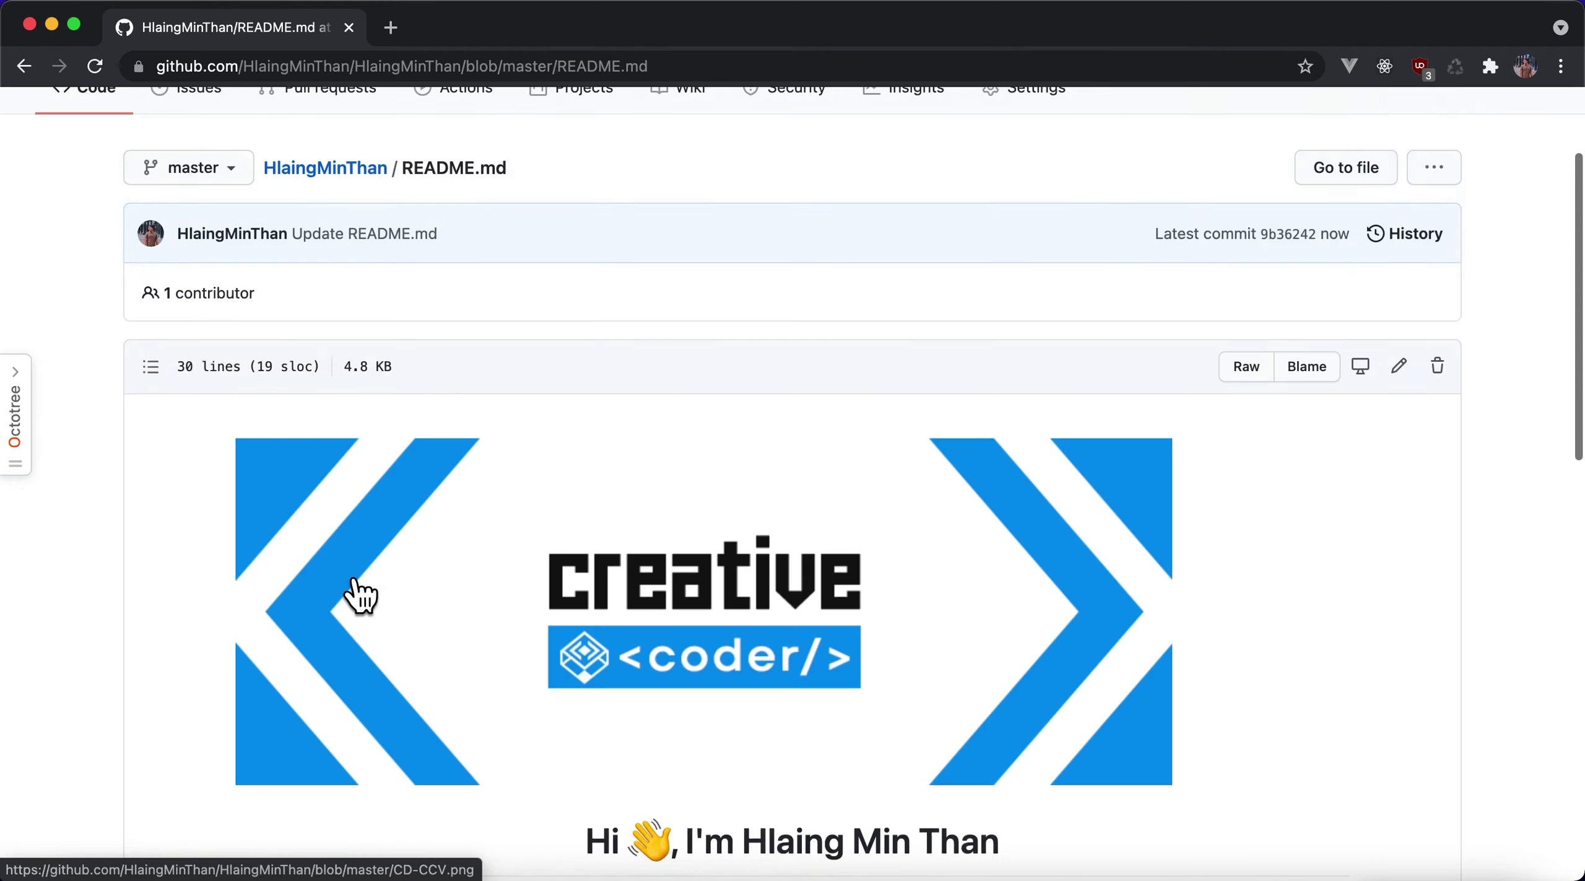
{"action": "left_click", "coordinate": [158, 196]}
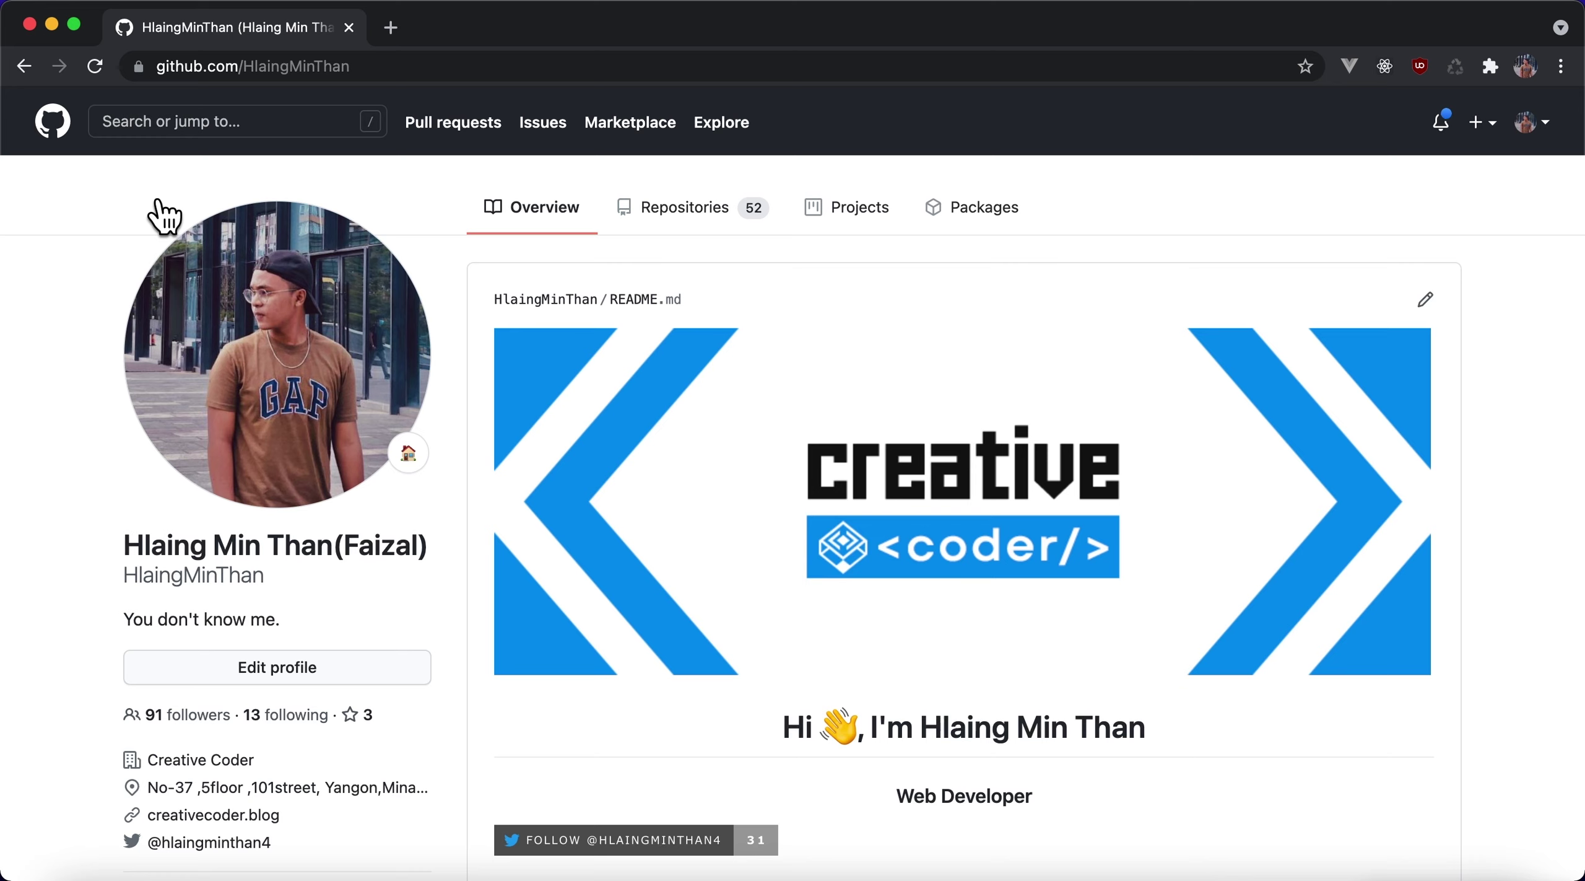
{"action": "scroll", "coordinate": [785, 427], "scroll_direction": "down", "scroll_amount": 10}
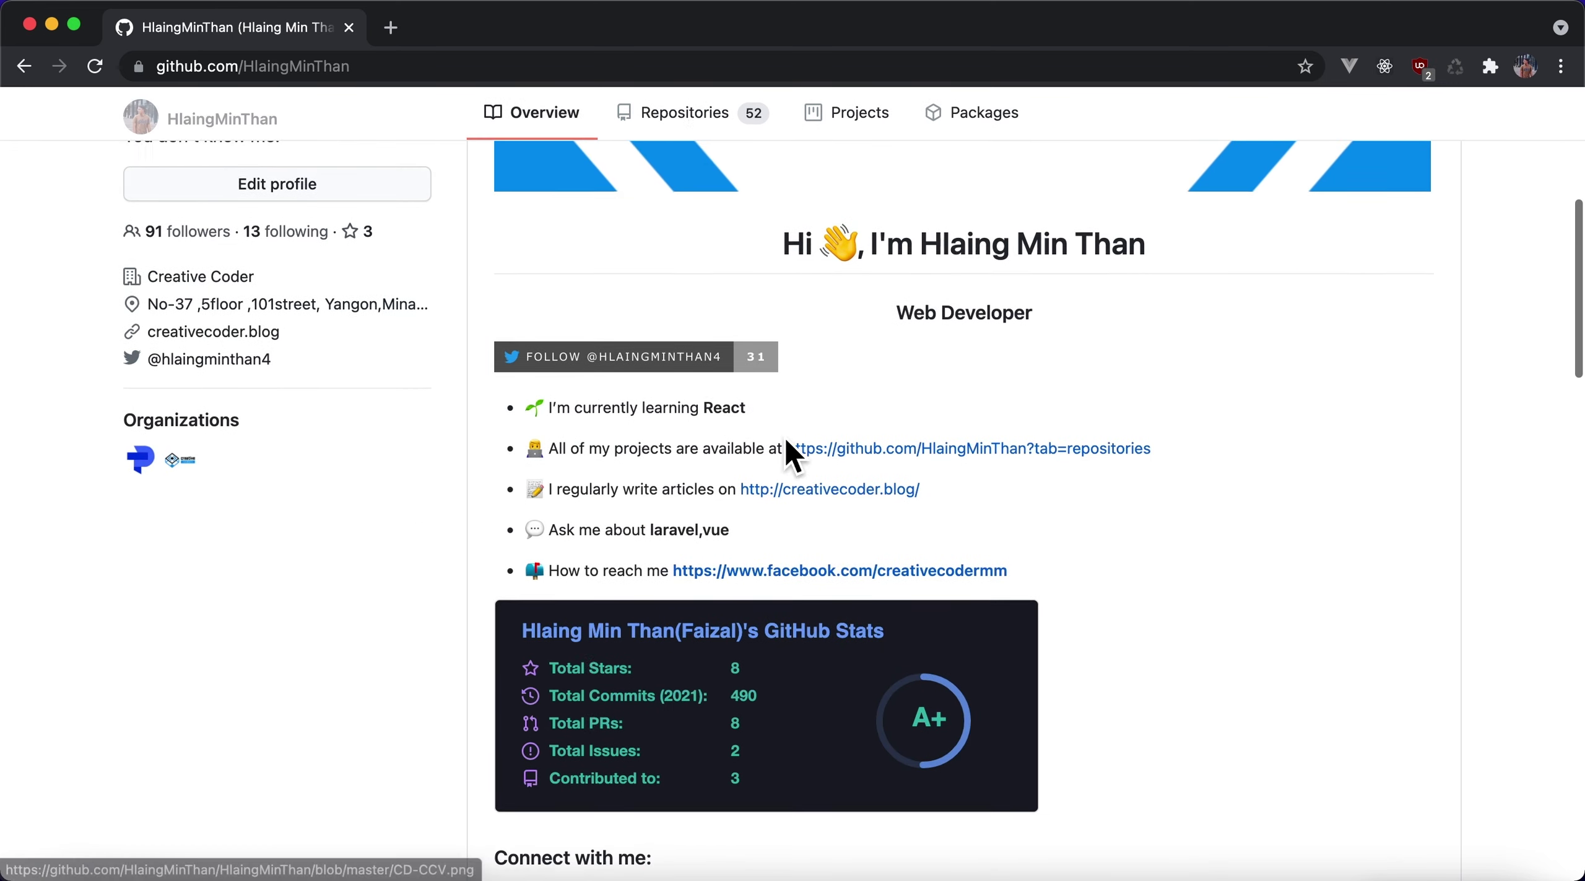
{"action": "scroll", "coordinate": [781, 447], "scroll_direction": "down", "scroll_amount": 2}
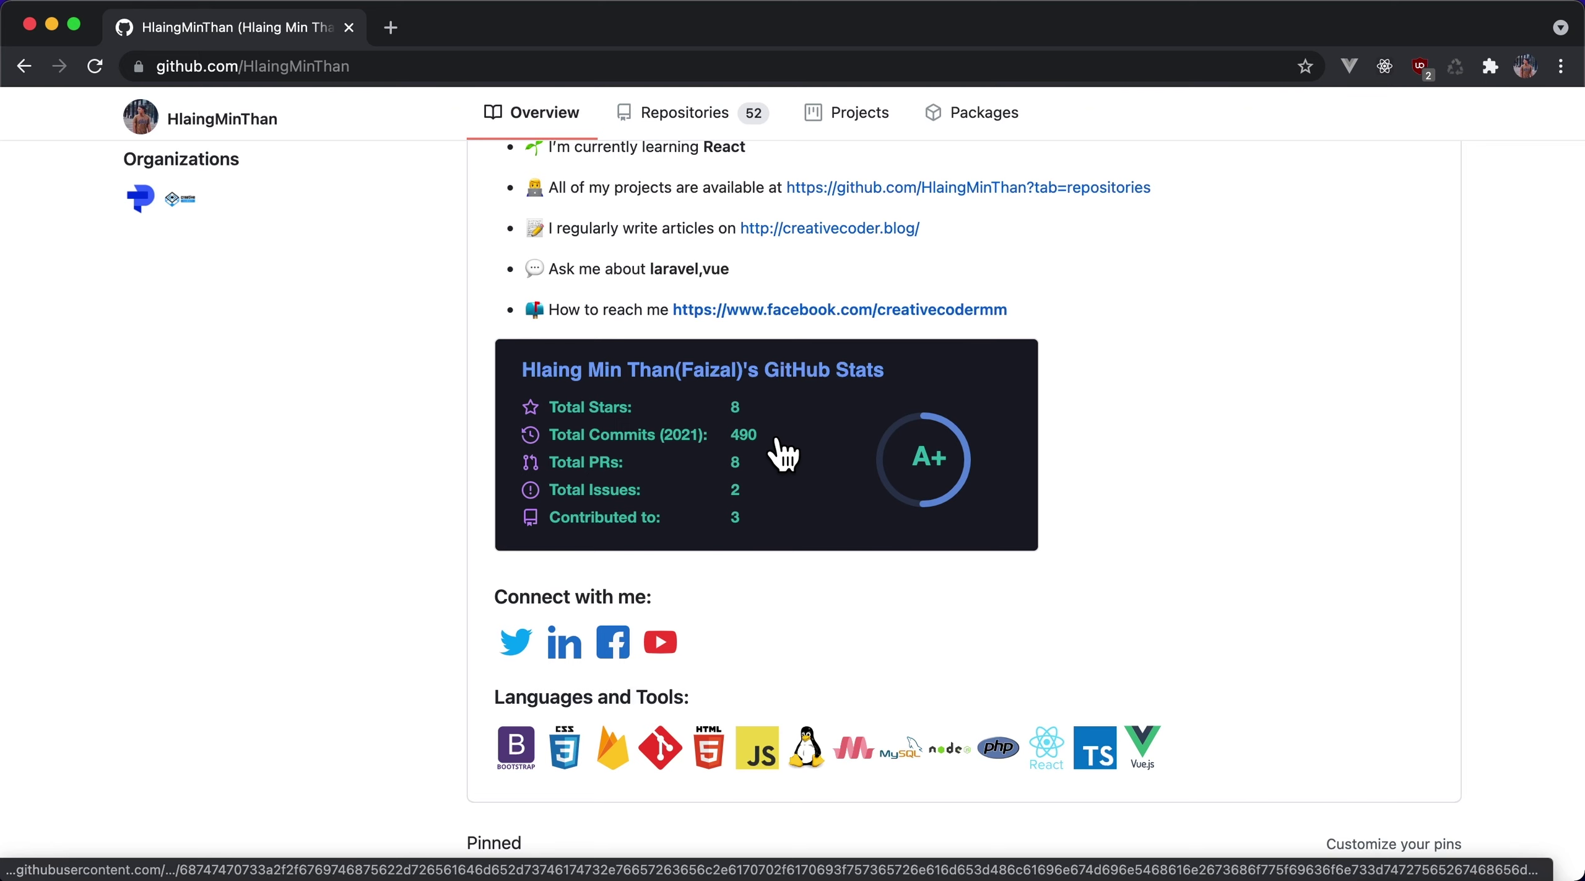
Search Google for "awesome profile readme templates" in a new tab and open the Awesome-Profile-README-templates repository
{"action": "key", "text": "super+t"}
{"action": "type", "text": "awe"}
{"action": "key", "text": "BackSpace"}
{"action": "key", "text": "BackSpace"}
{"action": "type", "text": "e"}
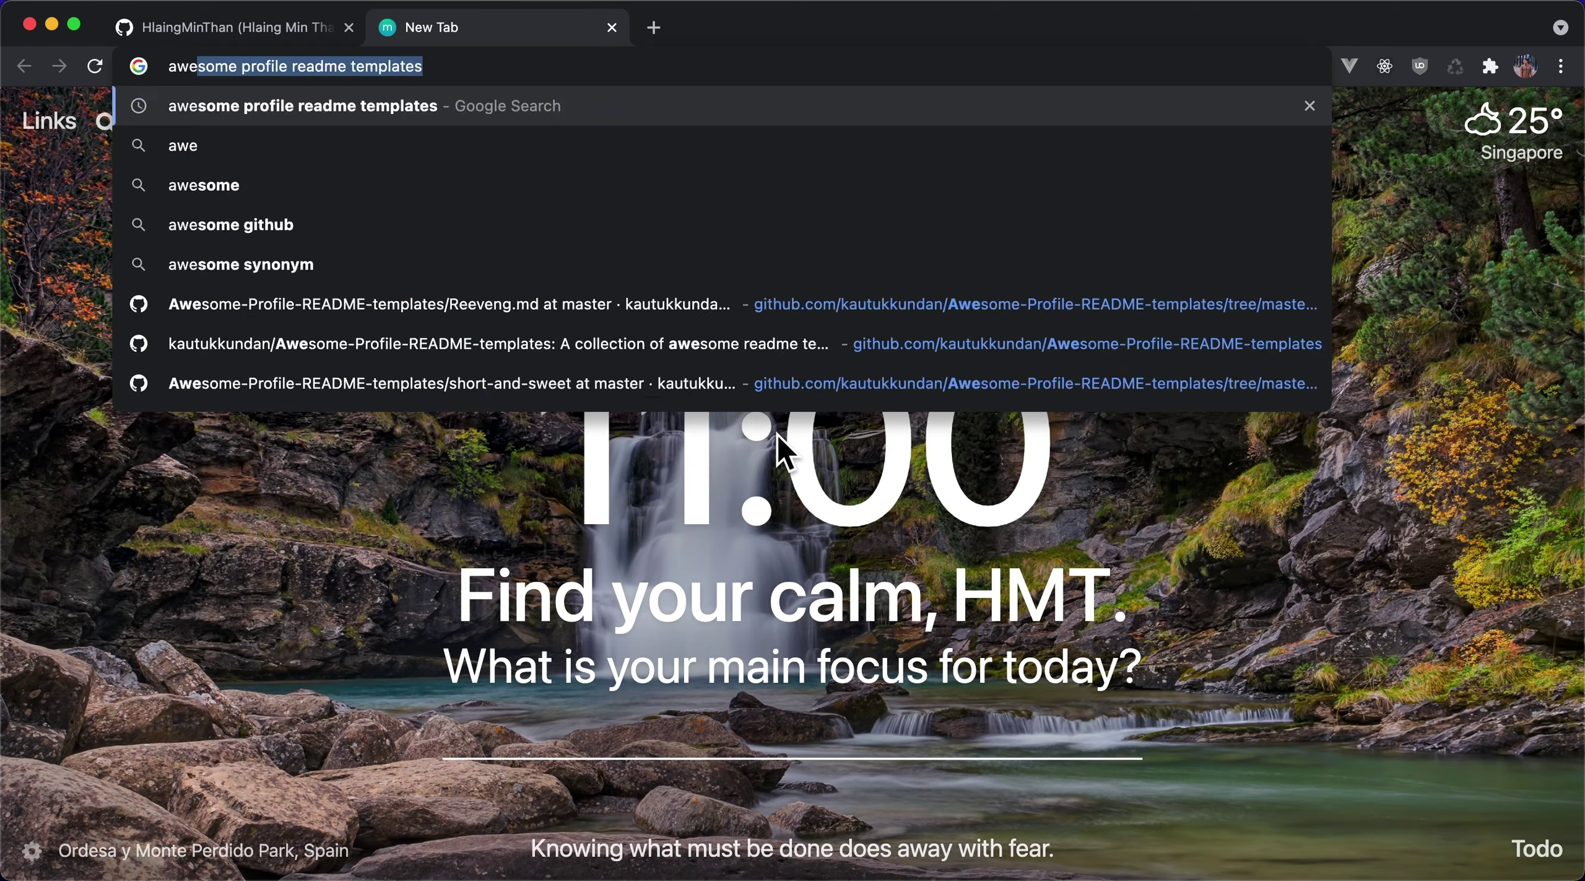
{"action": "key", "text": "Return"}
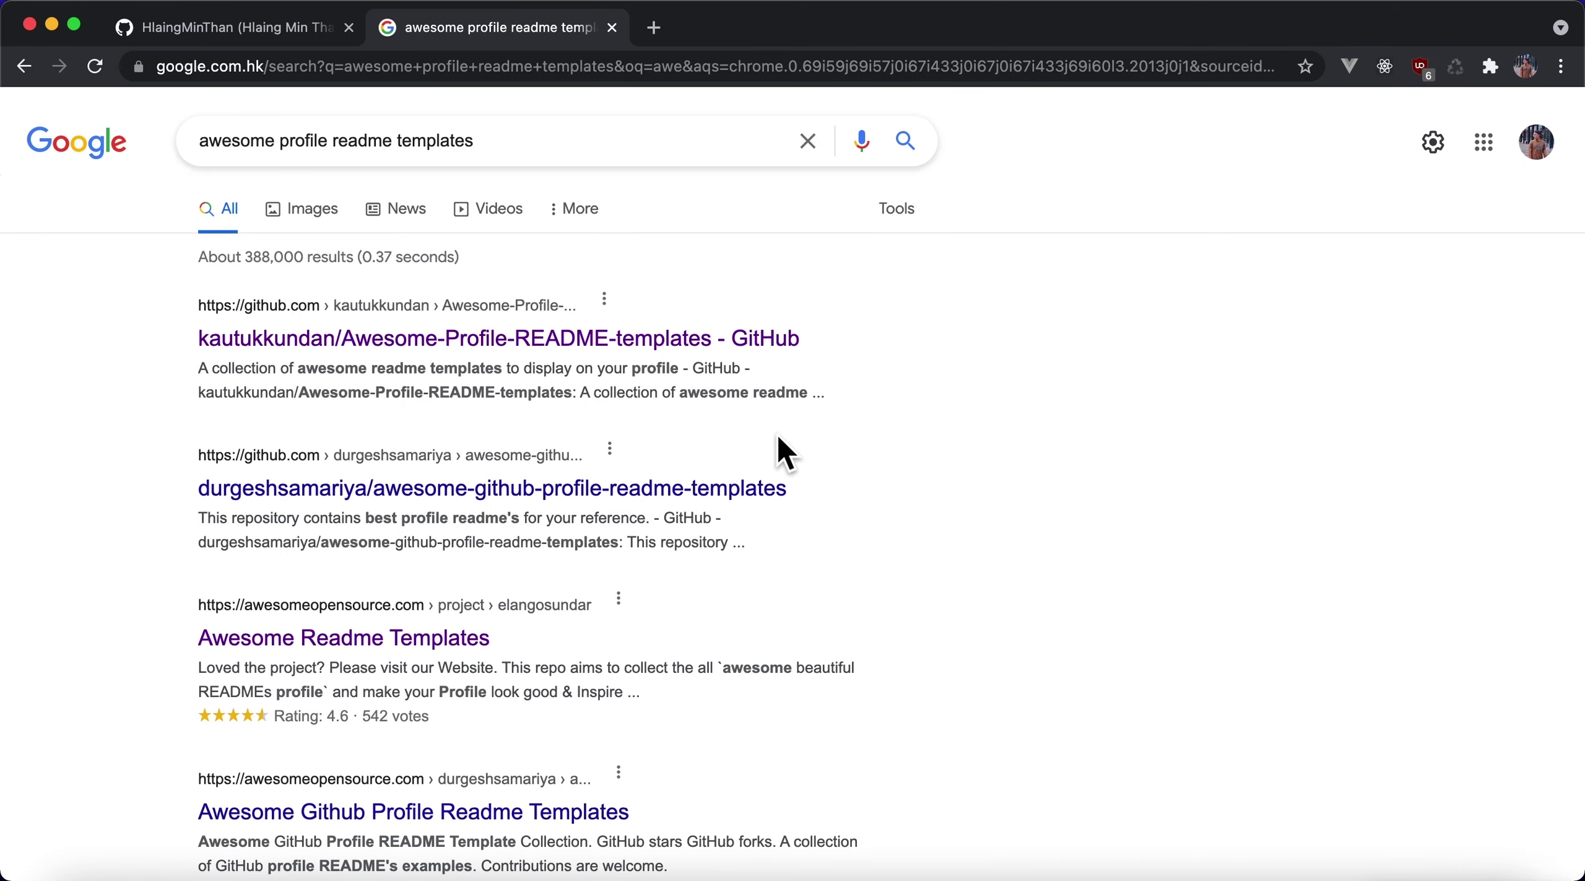
{"action": "left_click", "coordinate": [608, 340]}
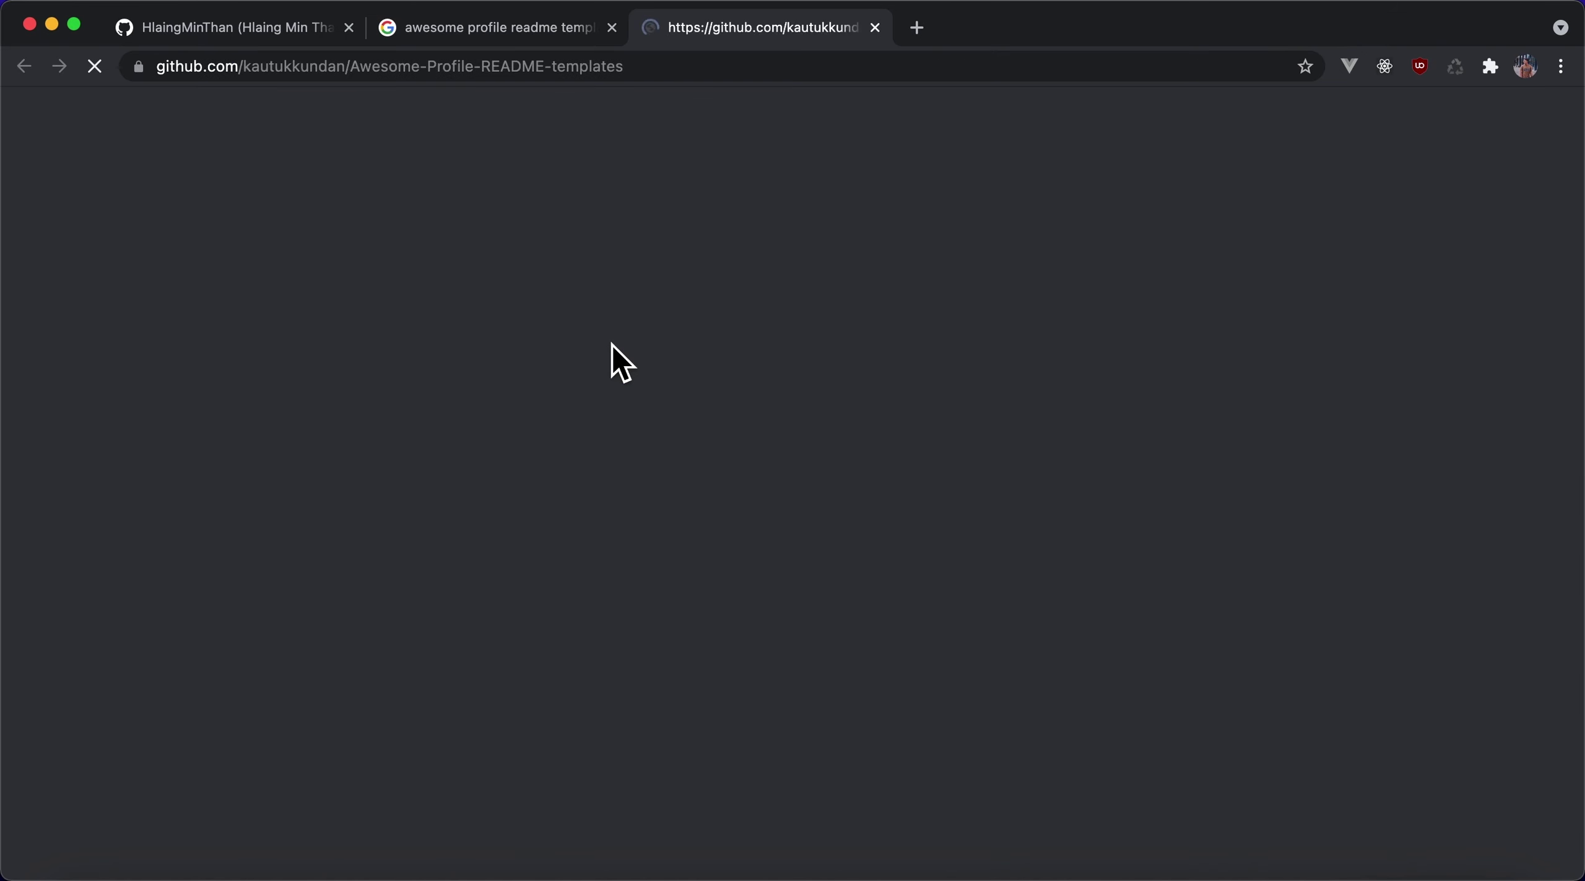
Open the code-styled folder, review the About me code block in its first template, and return to the folder
{"action": "scroll", "coordinate": [593, 373], "scroll_direction": "down", "scroll_amount": 5}
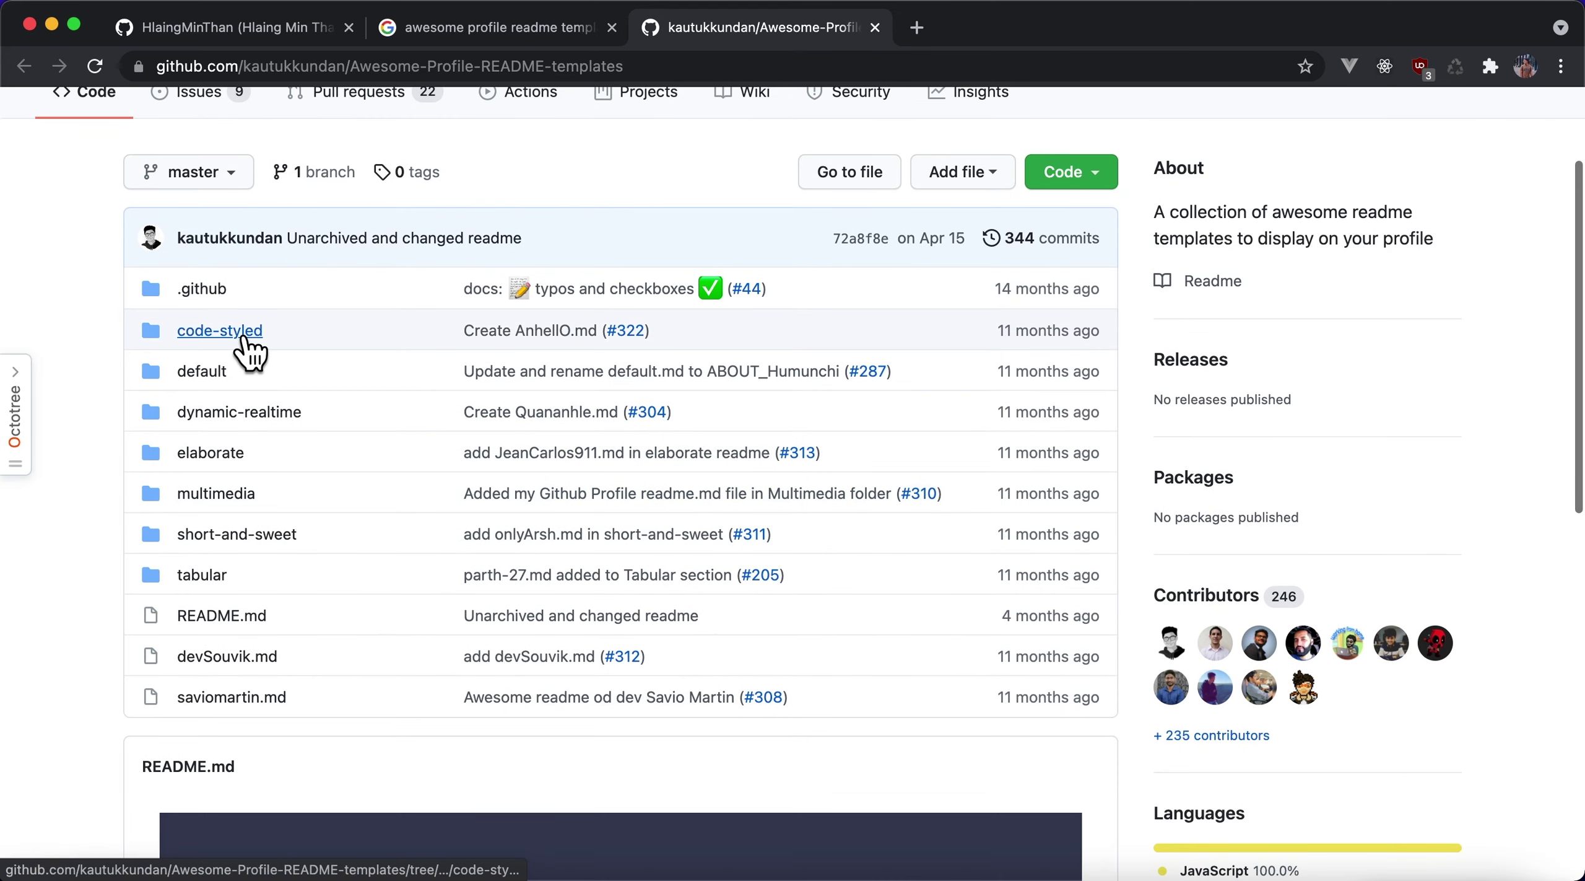
{"action": "left_click", "coordinate": [245, 339]}
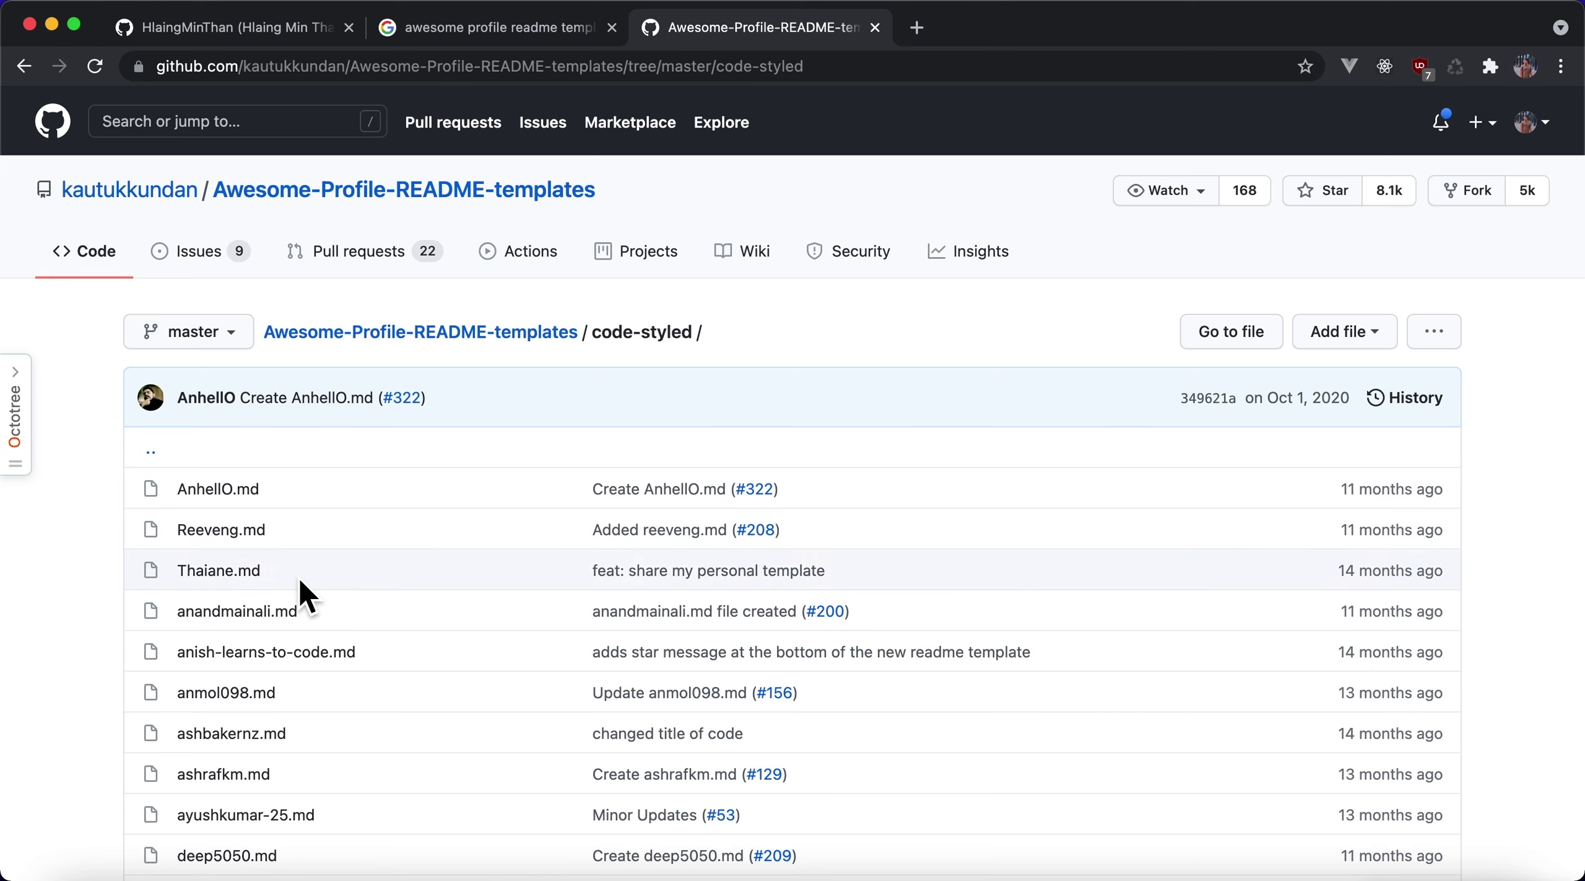
{"action": "left_click", "coordinate": [216, 490]}
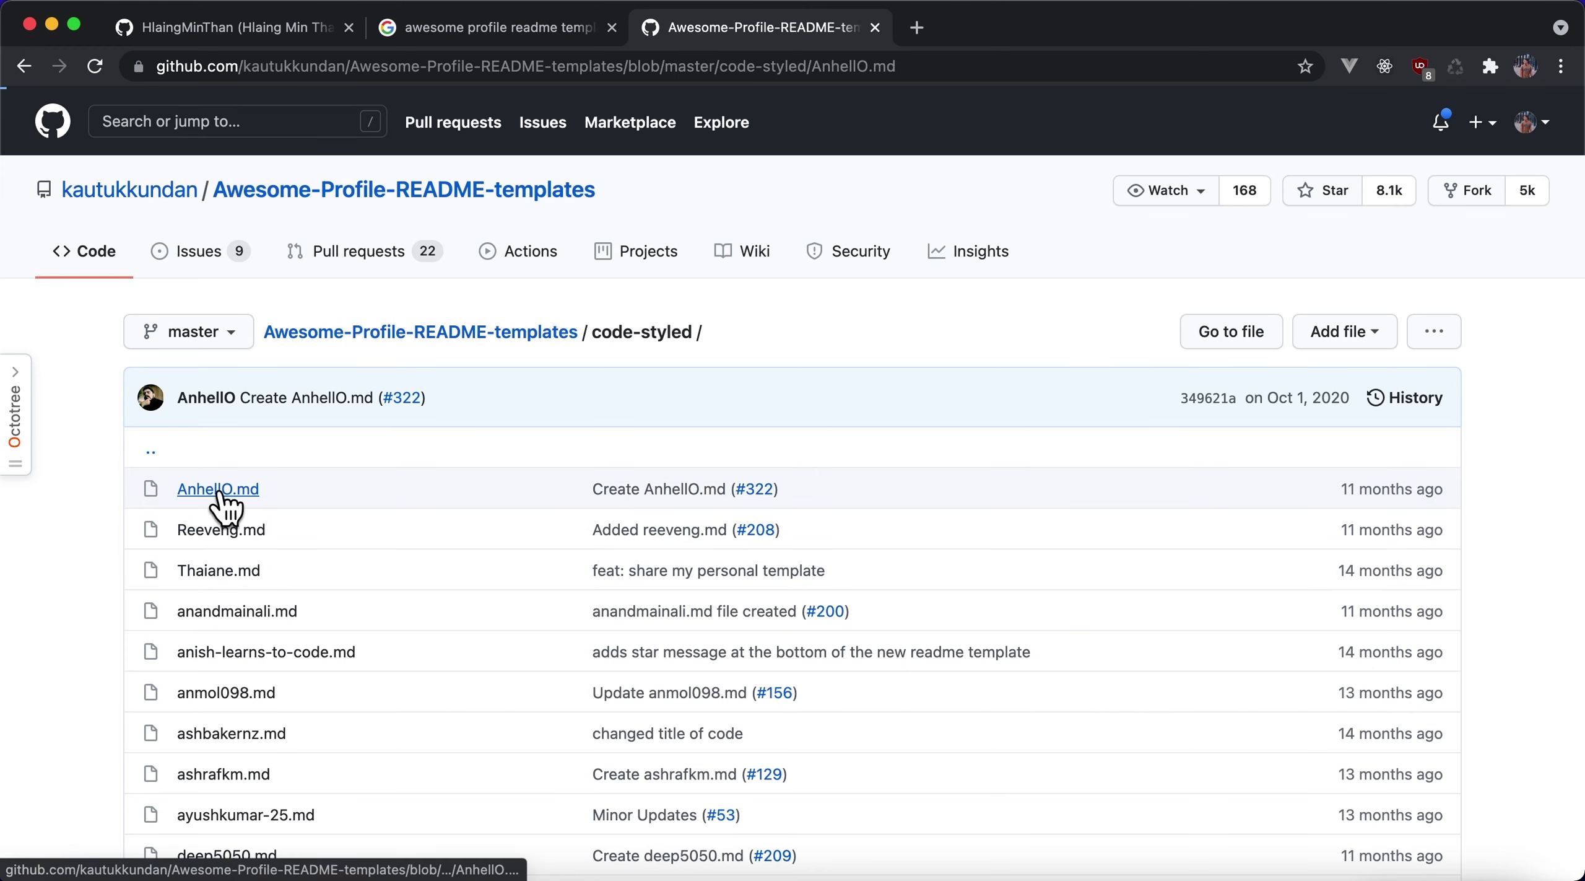
{"action": "scroll", "coordinate": [455, 561], "scroll_direction": "down", "scroll_amount": 10}
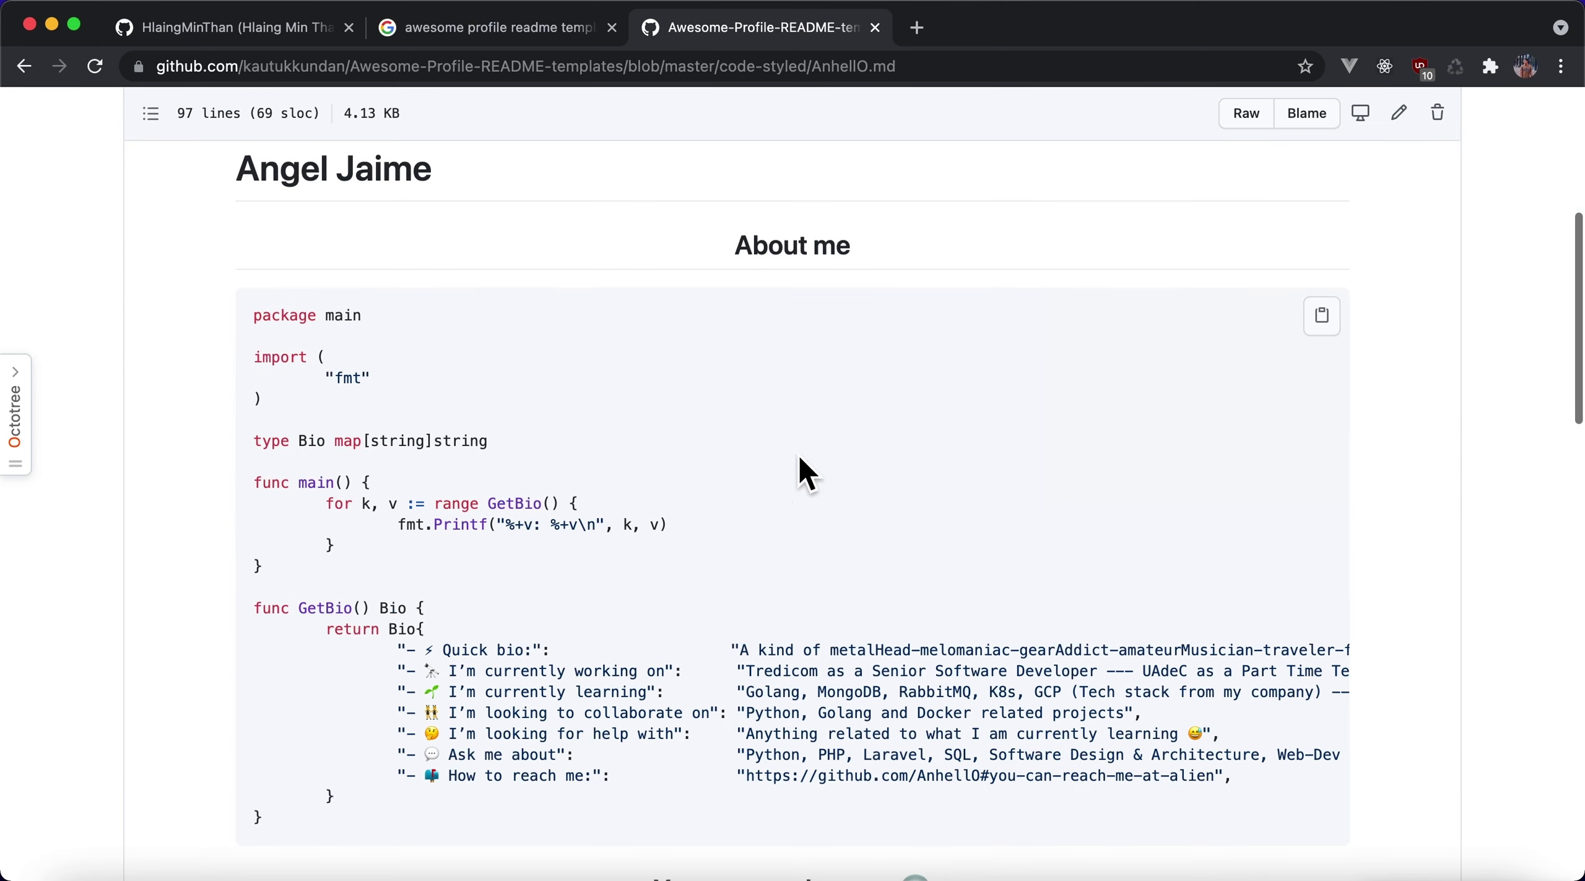
{"action": "scroll", "coordinate": [665, 503], "scroll_direction": "up", "scroll_amount": 3}
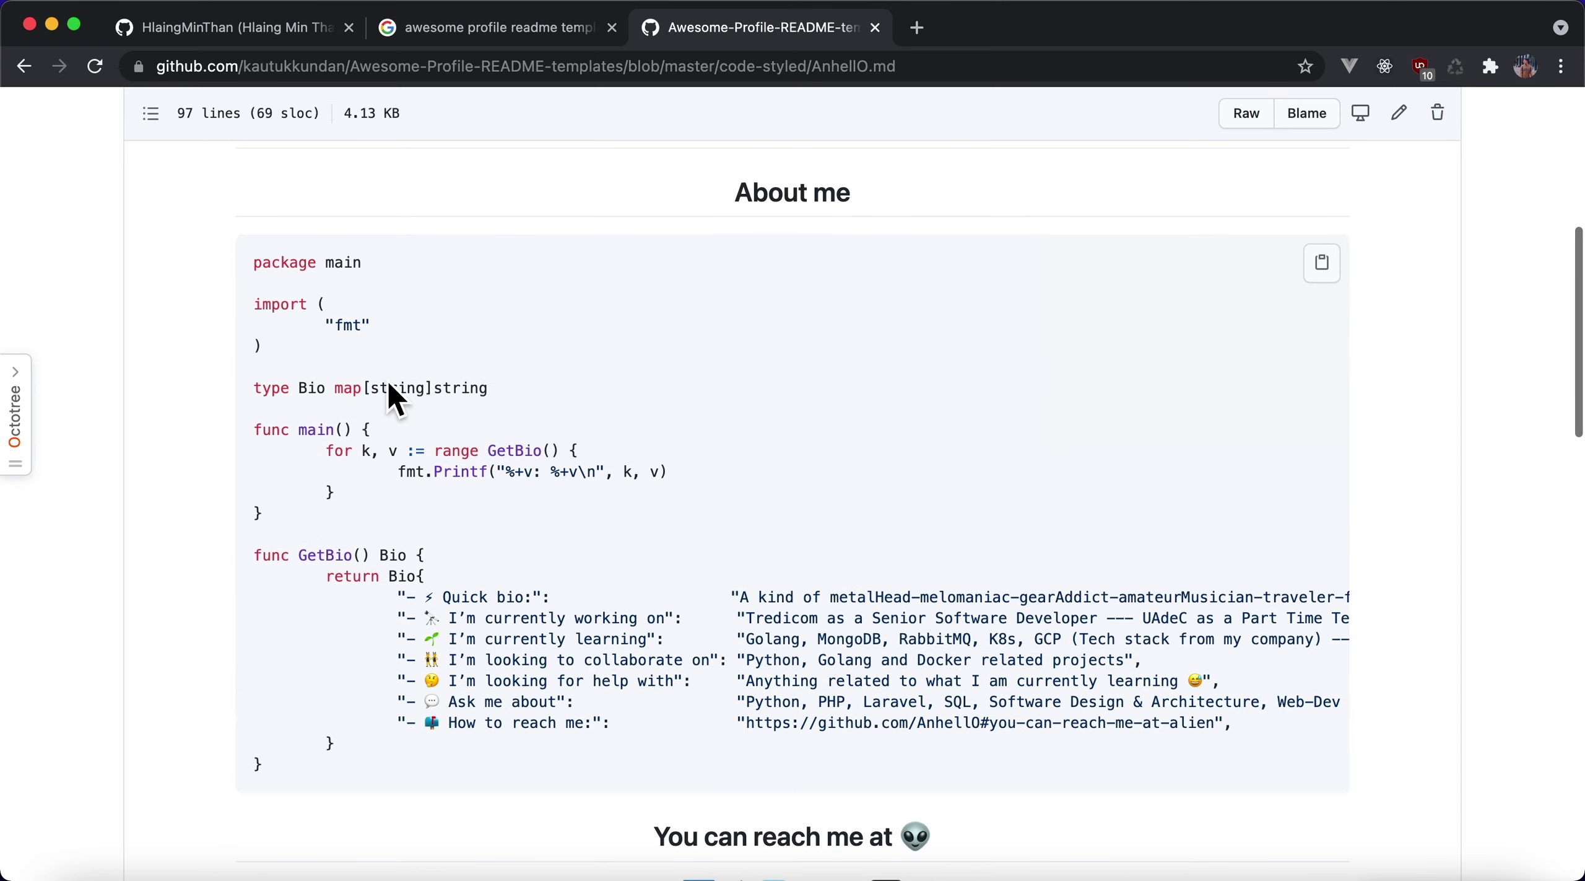
{"action": "scroll", "coordinate": [471, 440], "scroll_direction": "left", "scroll_amount": 5}
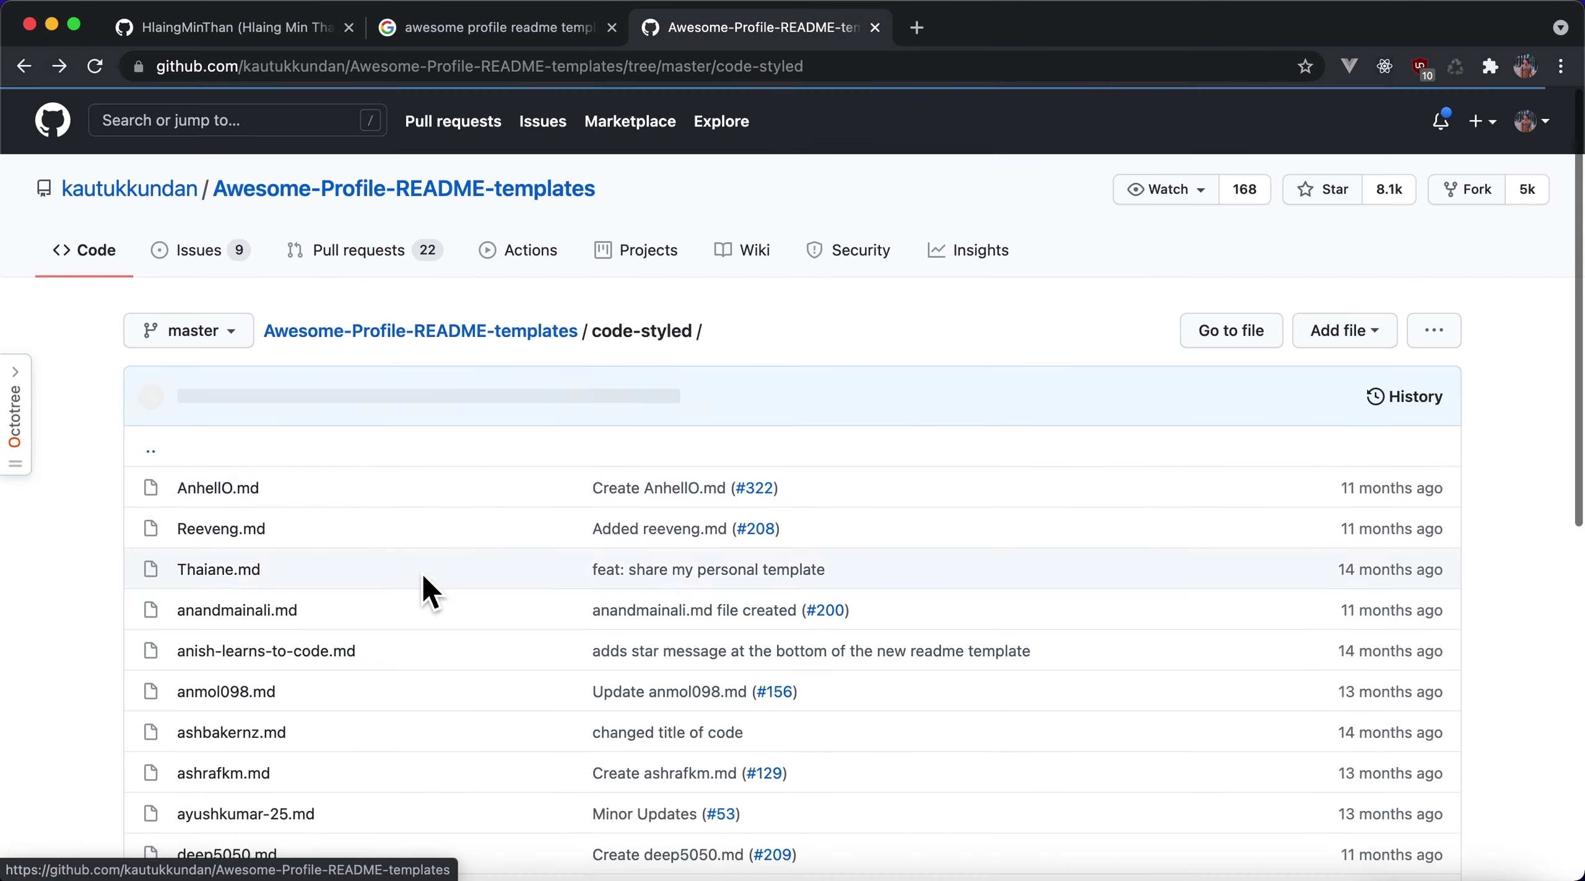
Review the ninth template in the code-styled folder, including its badges and terminal-style image, and return to the repository root
{"action": "scroll", "coordinate": [421, 573], "scroll_direction": "down", "scroll_amount": 6}
{"action": "left_click", "coordinate": [220, 464]}
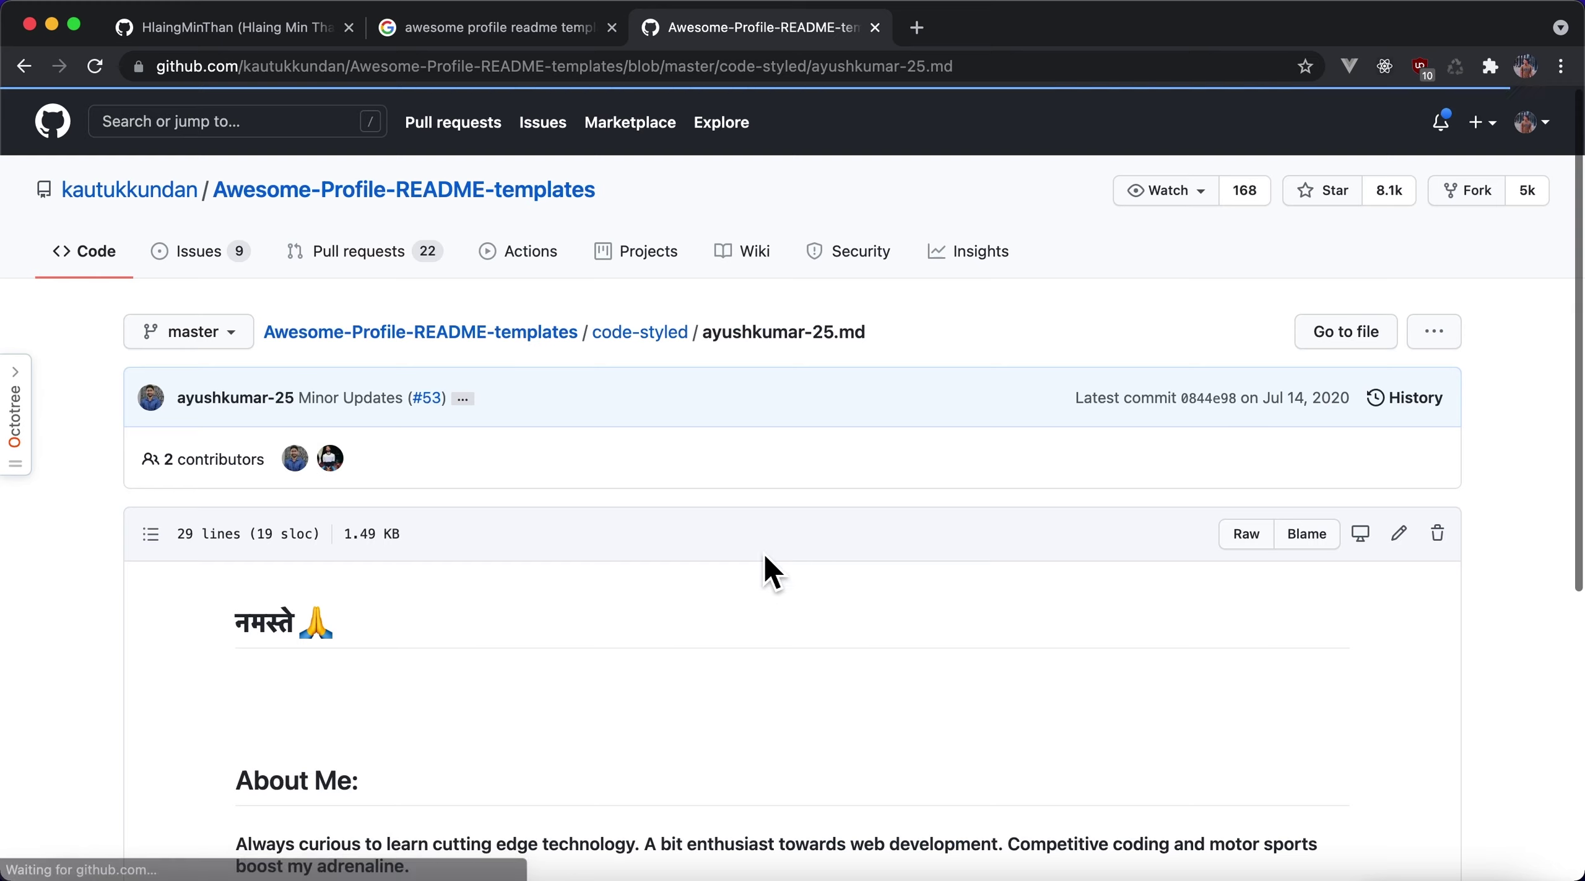
{"action": "scroll", "coordinate": [747, 564], "scroll_direction": "down", "scroll_amount": 8}
{"action": "scroll", "coordinate": [743, 567], "scroll_direction": "left", "scroll_amount": 5}
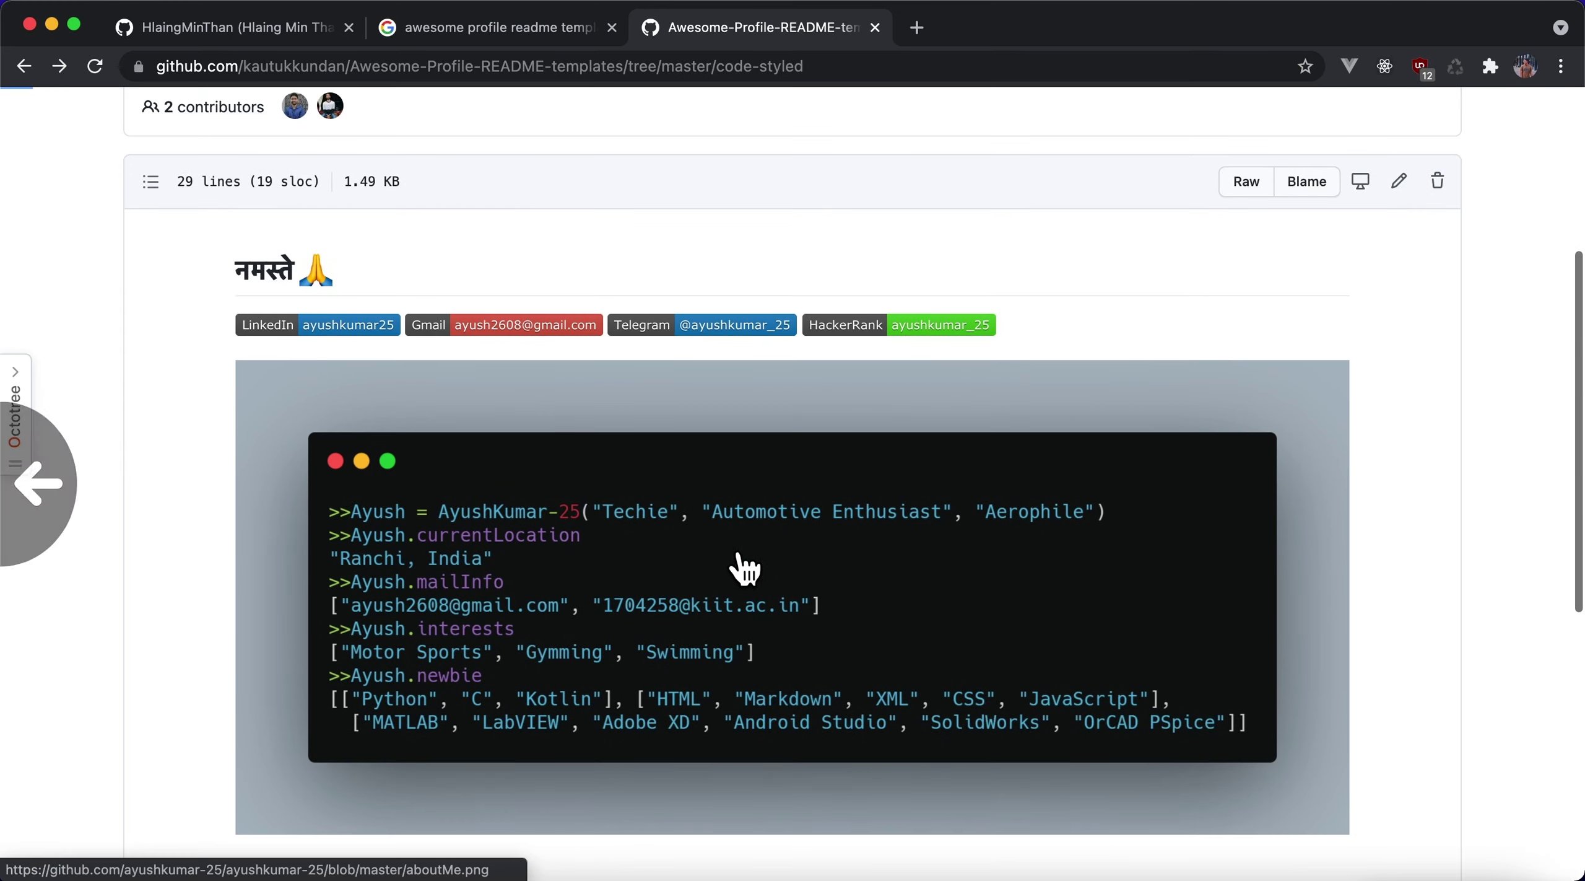
{"action": "scroll", "coordinate": [489, 474], "scroll_direction": "left", "scroll_amount": 5}
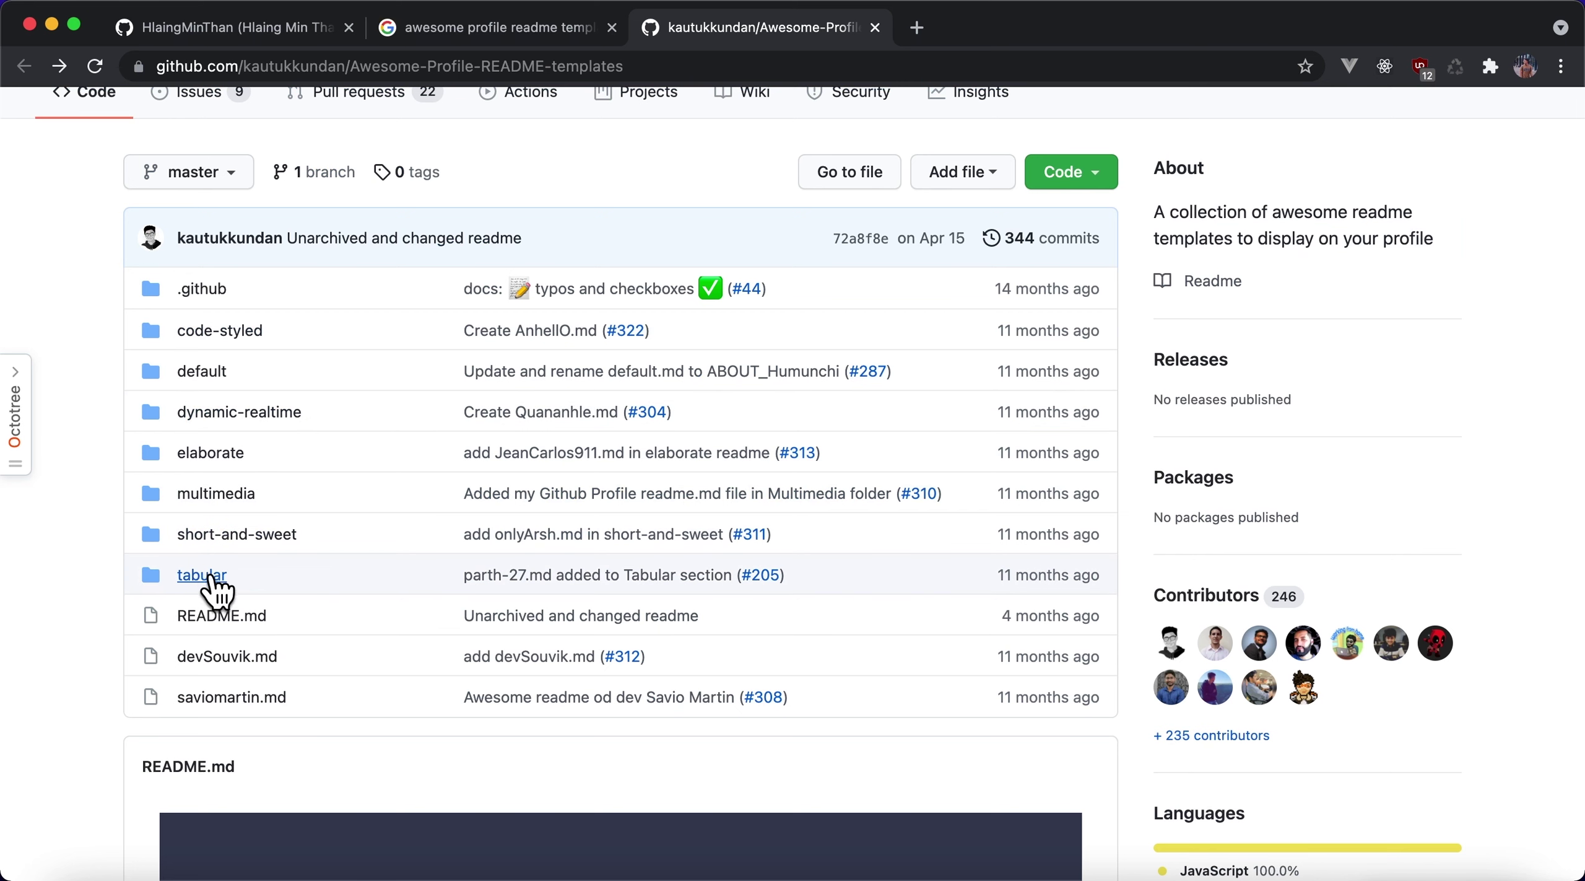
Review AVS1508.md in the short-and-sweet folder, and close the template and search tabs to return to the GitHub profile
{"action": "left_click", "coordinate": [221, 536]}
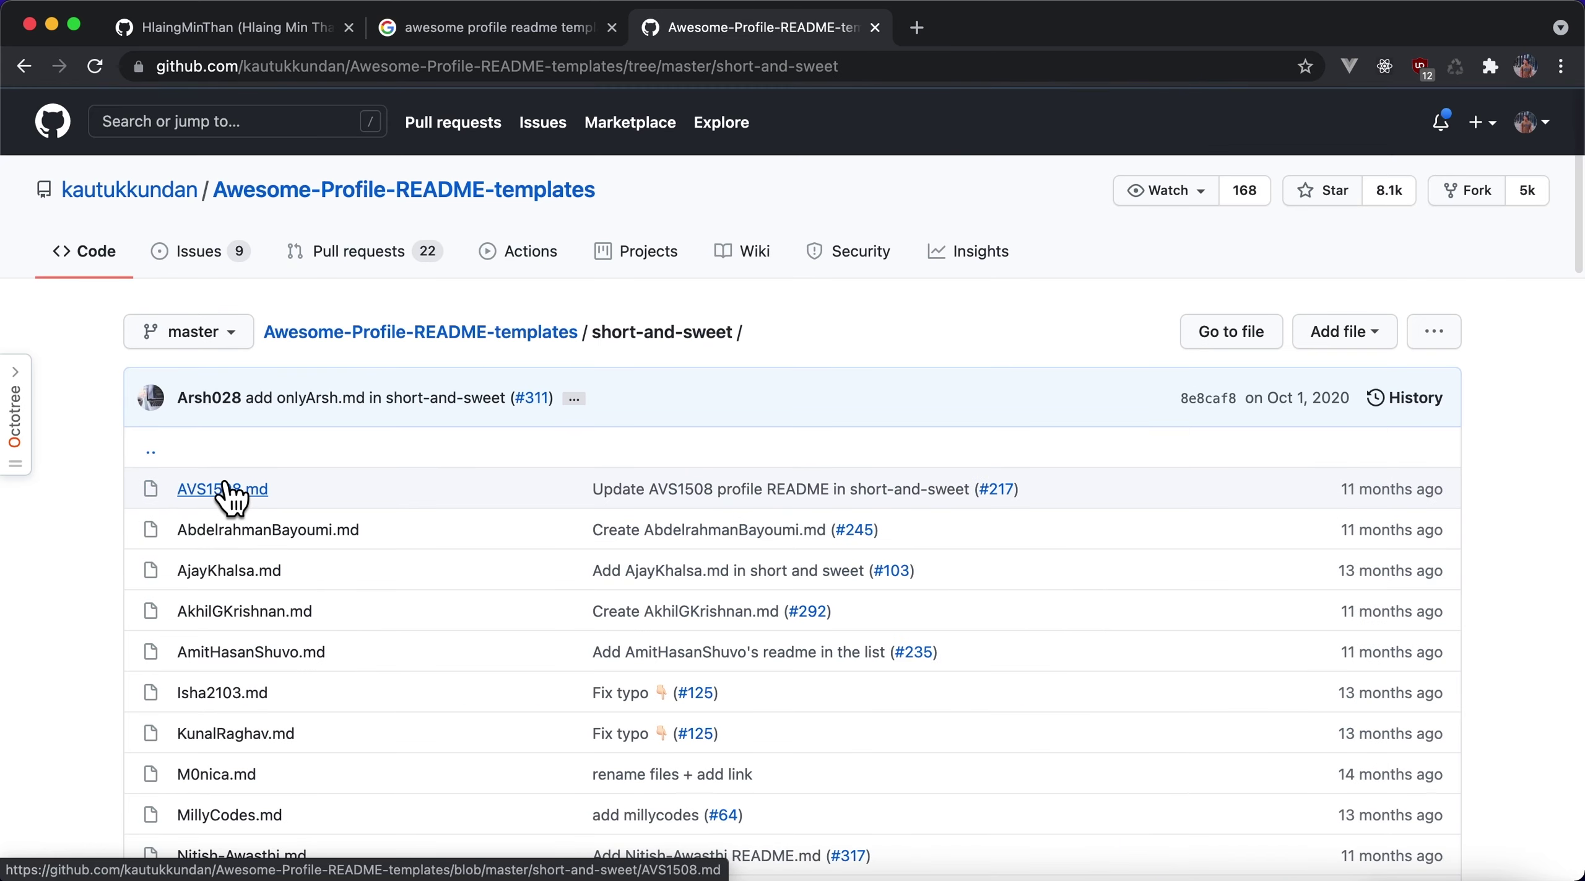
{"action": "left_click", "coordinate": [224, 490]}
{"action": "scroll", "coordinate": [545, 629], "scroll_direction": "down", "scroll_amount": 10}
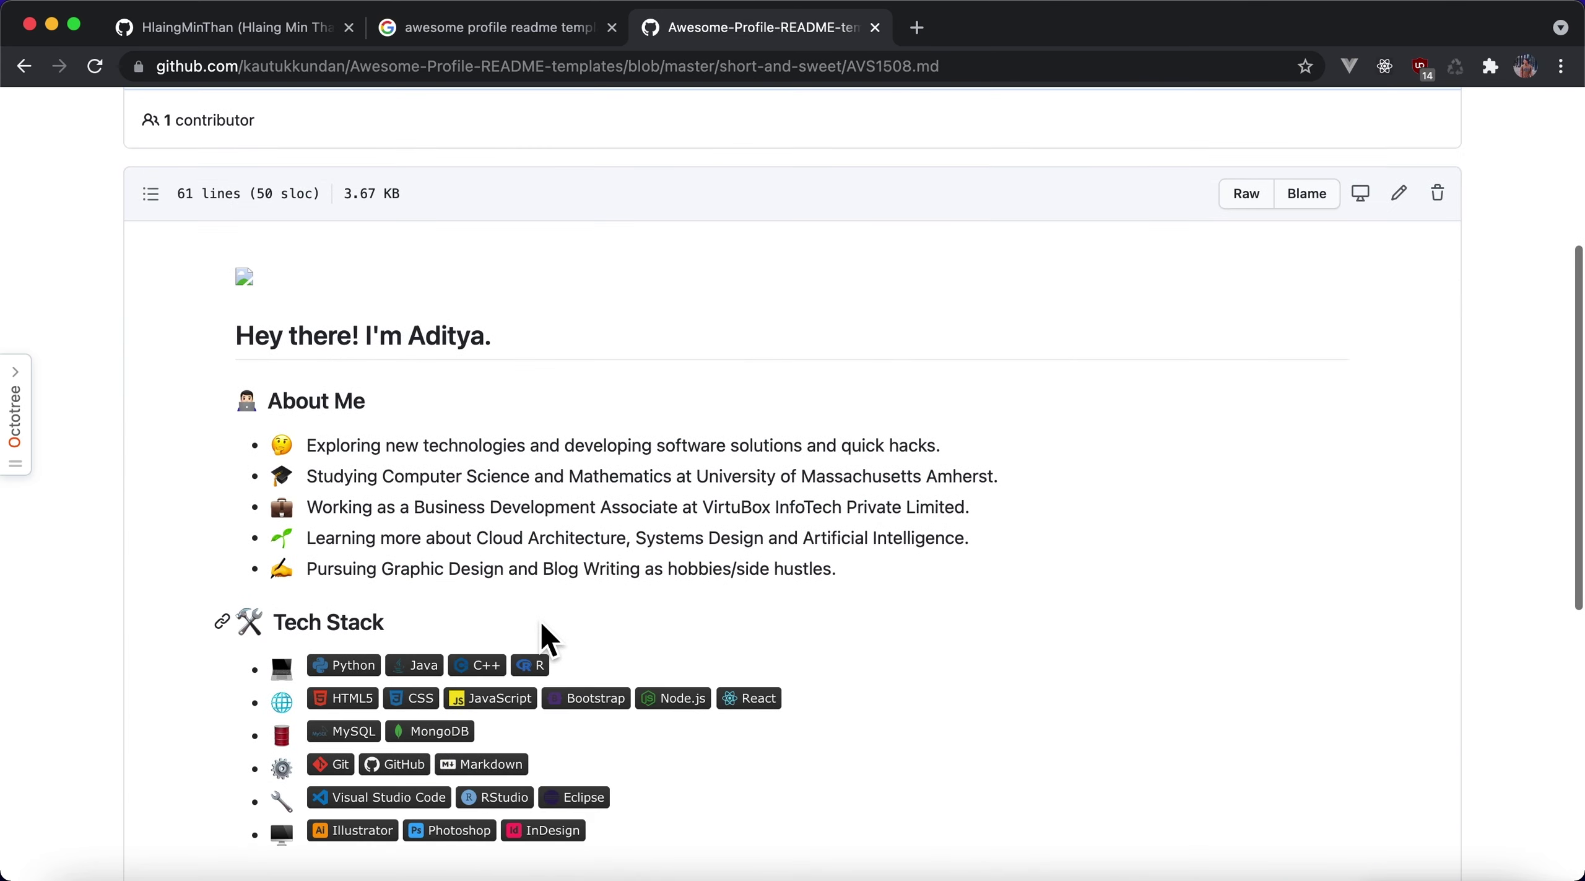
{"action": "scroll", "coordinate": [538, 629], "scroll_direction": "down", "scroll_amount": 4}
{"action": "scroll", "coordinate": [540, 632], "scroll_direction": "up", "scroll_amount": 10}
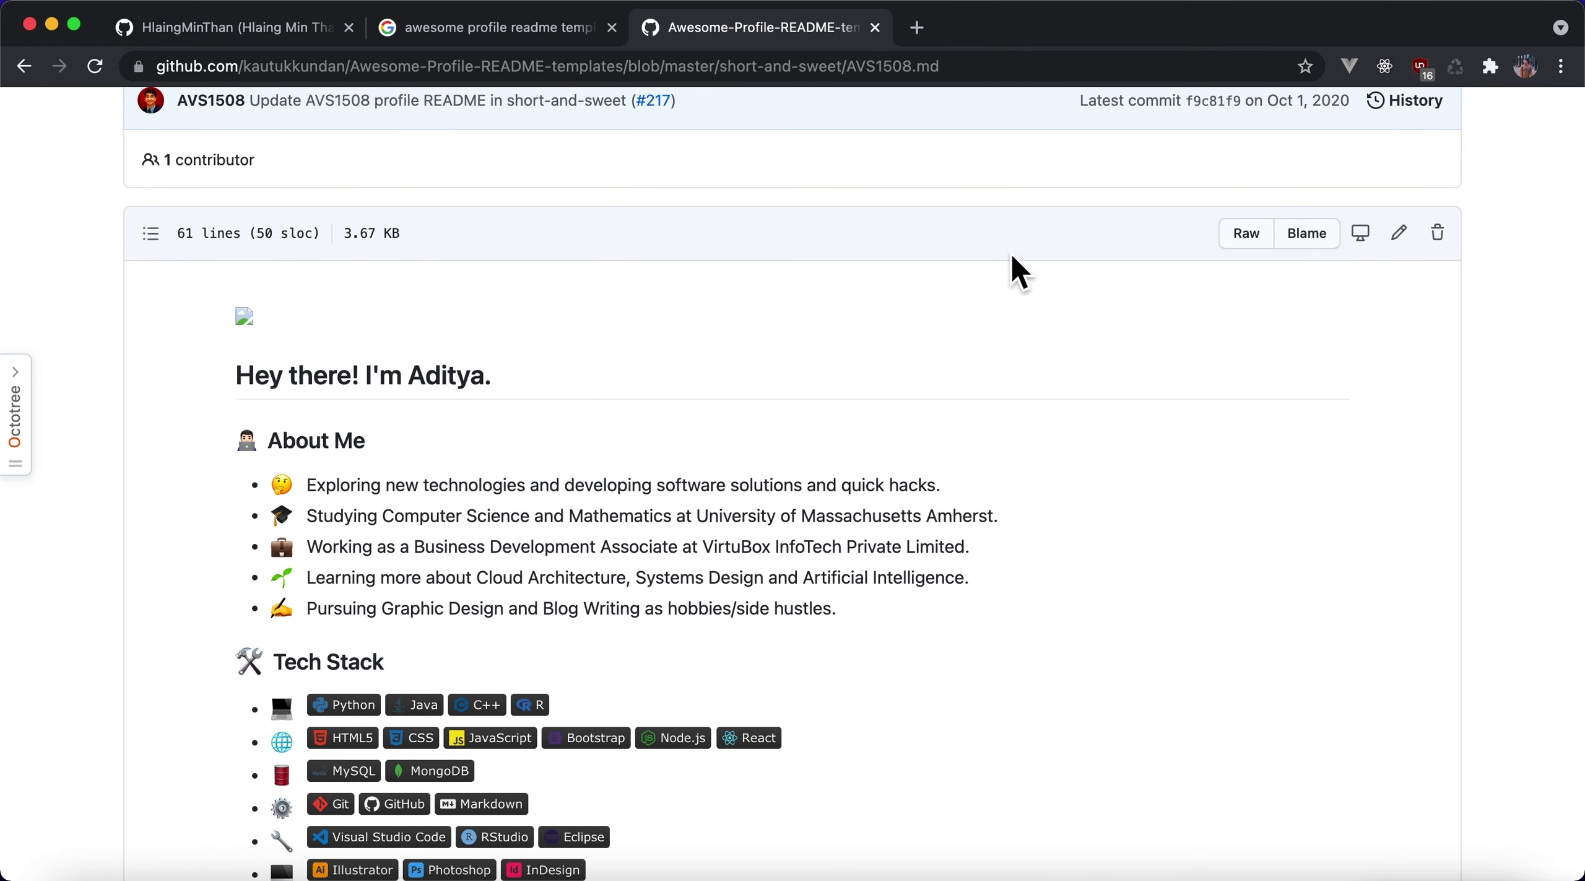
{"action": "key", "text": "super+w"}
{"action": "key", "text": "super+w"}
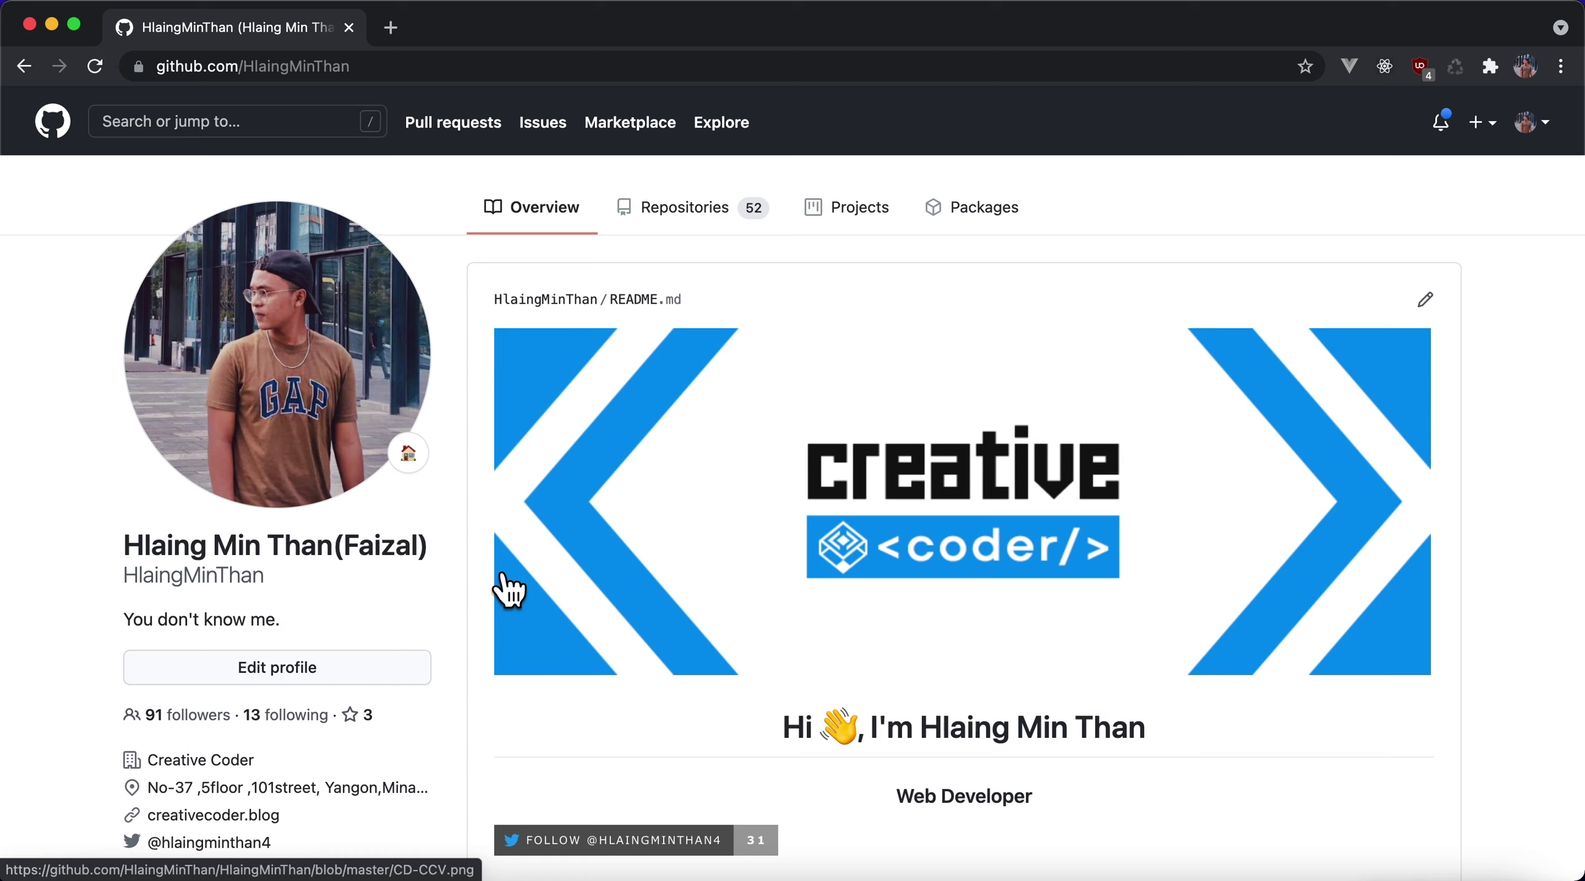